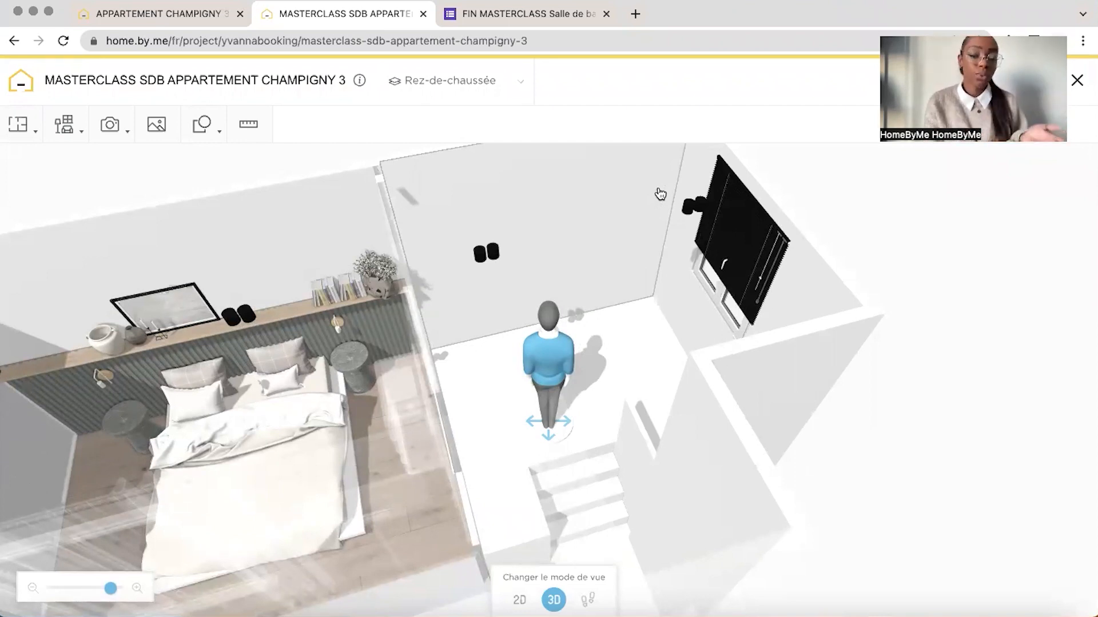
# Switch to the finished apartment project and examine the bathroom's layout in 3D from several angles
pyautogui.hotkey('ctrl', 'shift', 'Tab')
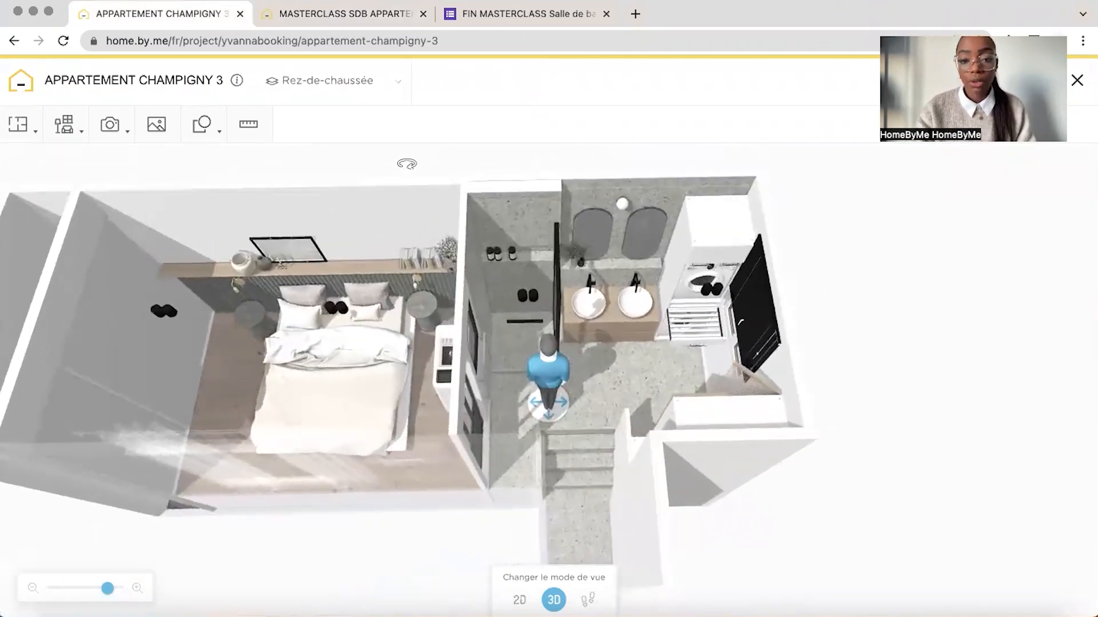
pyautogui.moveTo(687, 178); pyautogui.dragTo(420, 198)
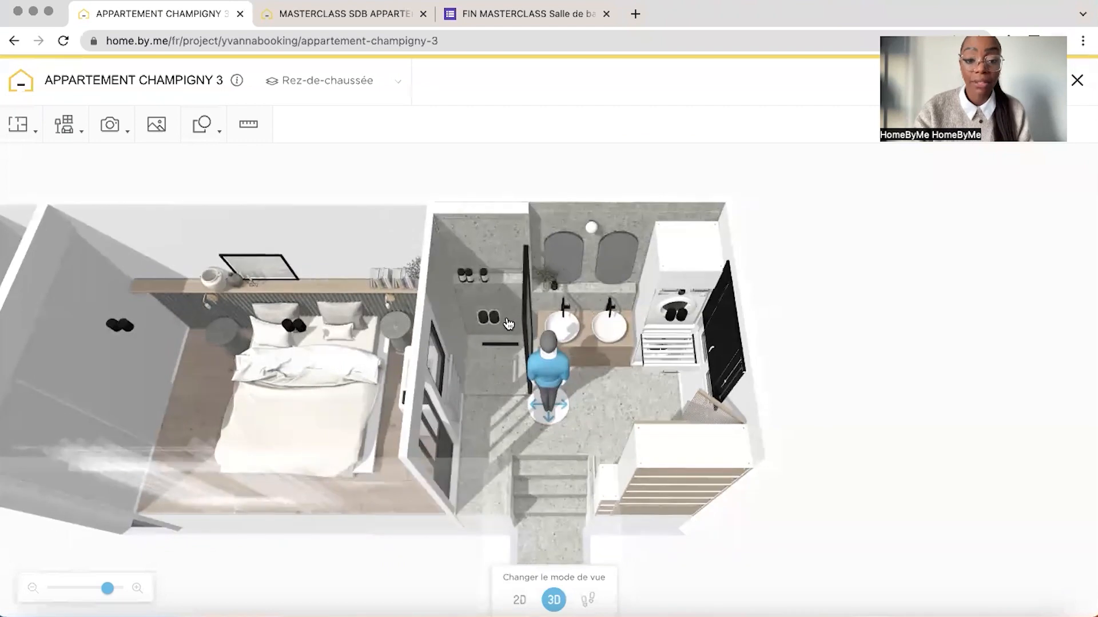
pyautogui.moveTo(792, 292); pyautogui.dragTo(507, 304)
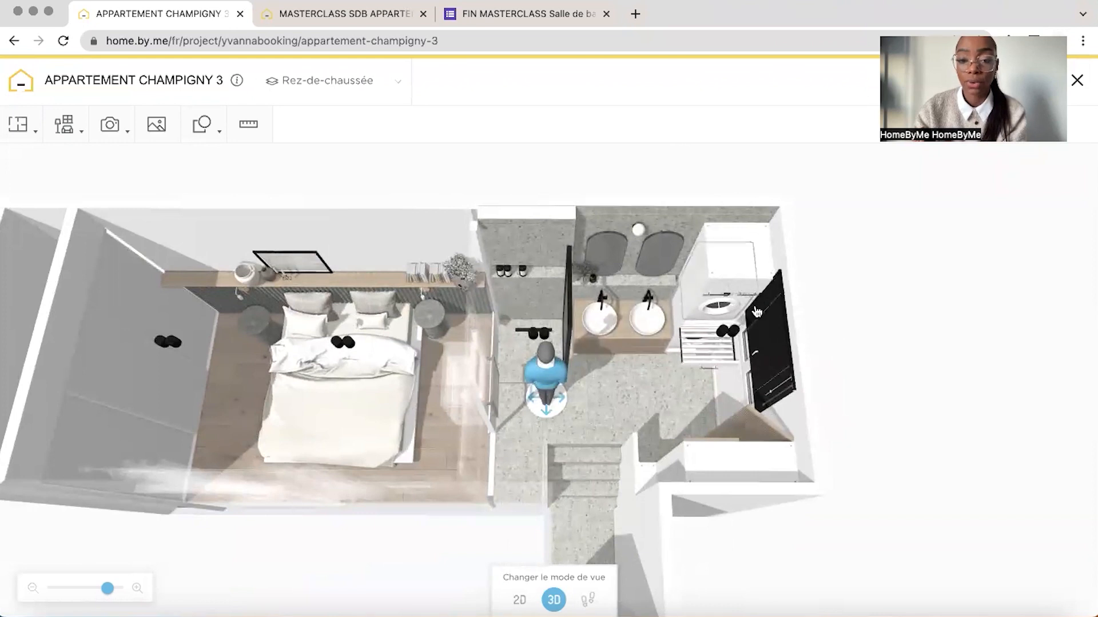
pyautogui.moveTo(818, 280)
pyautogui.mouseDown()
pyautogui.moveTo(889, 276)
pyautogui.moveTo(839, 285)
pyautogui.mouseUp()
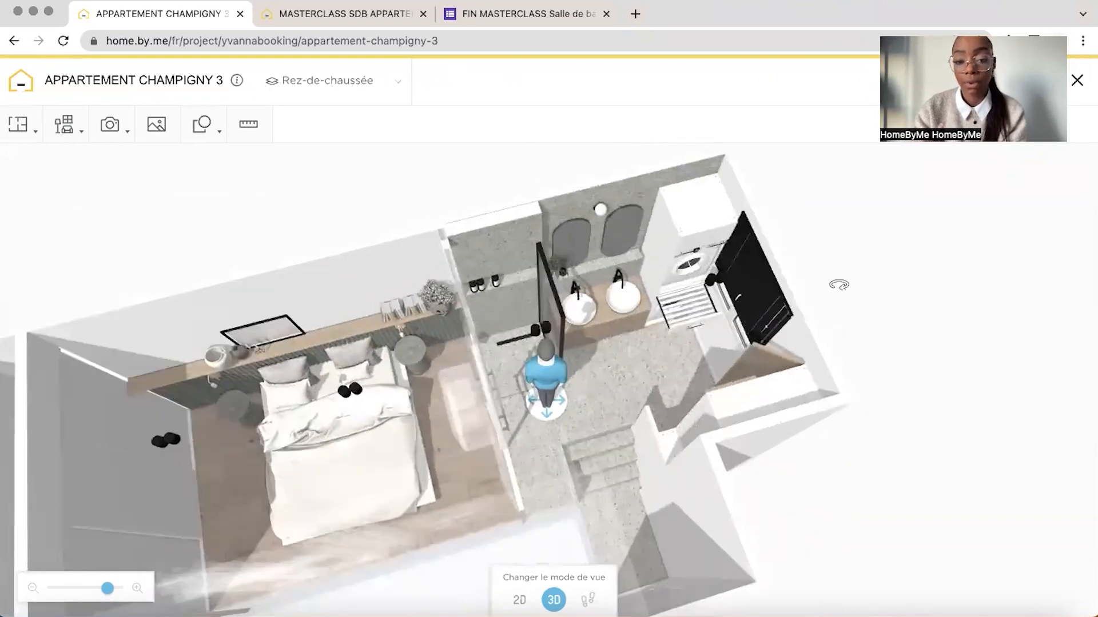
pyautogui.moveTo(862, 206); pyautogui.dragTo(825, 224)
pyautogui.click(608, 415)
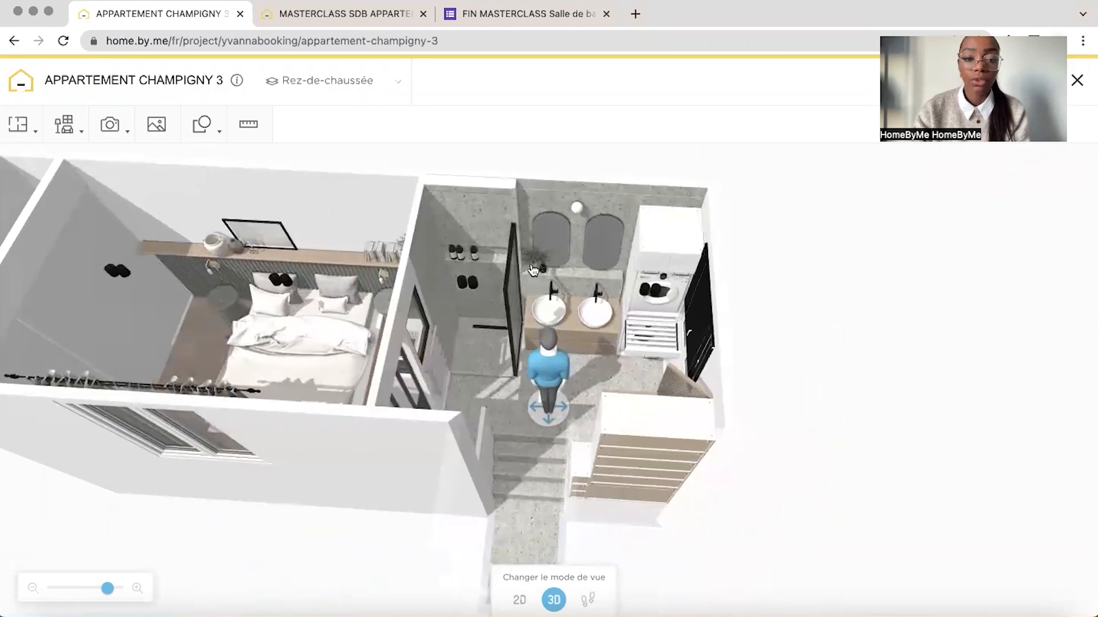
# In the masterclass project, search the product catalogue for "douche" and add the first configurable shower cabin to the empty bathroom
pyautogui.click(337, 15)
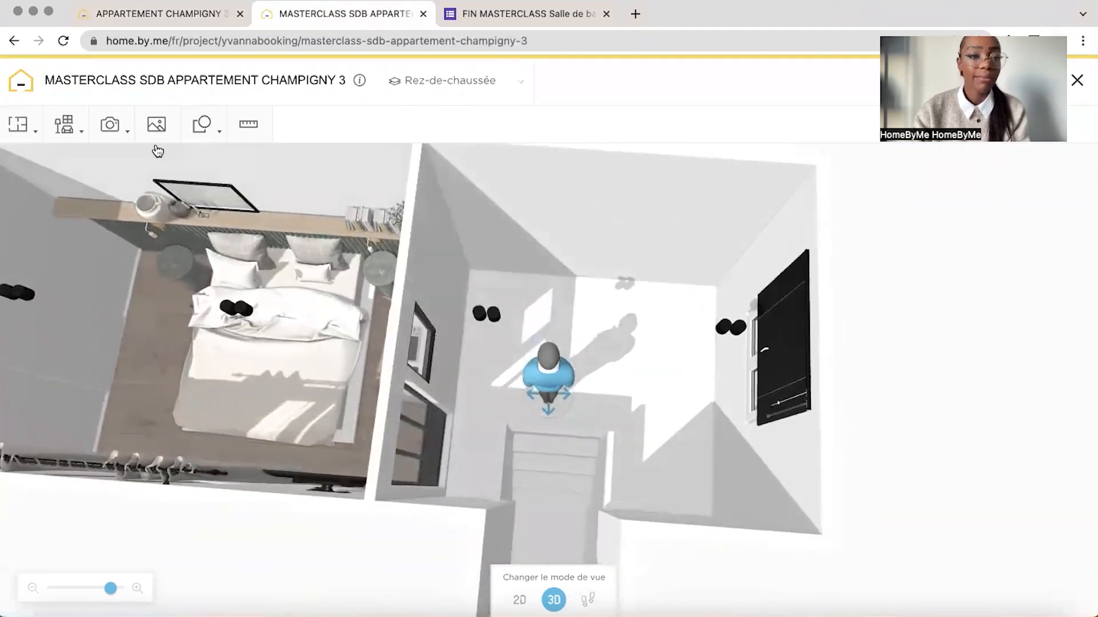
pyautogui.click(64, 124)
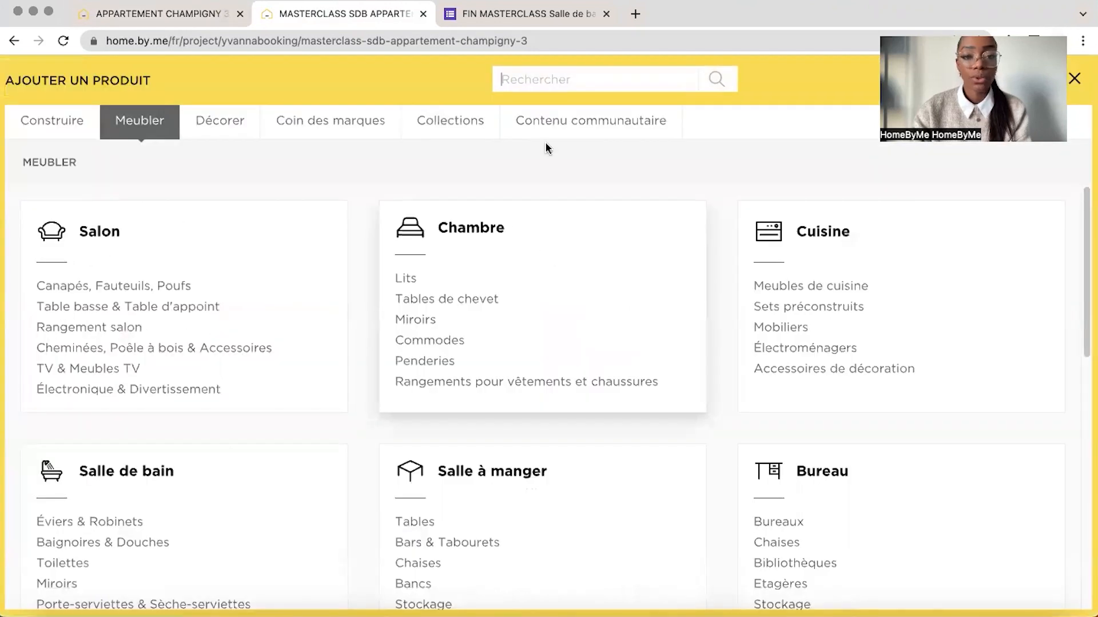
pyautogui.click(554, 78)
pyautogui.write('douche')
pyautogui.press('Return')
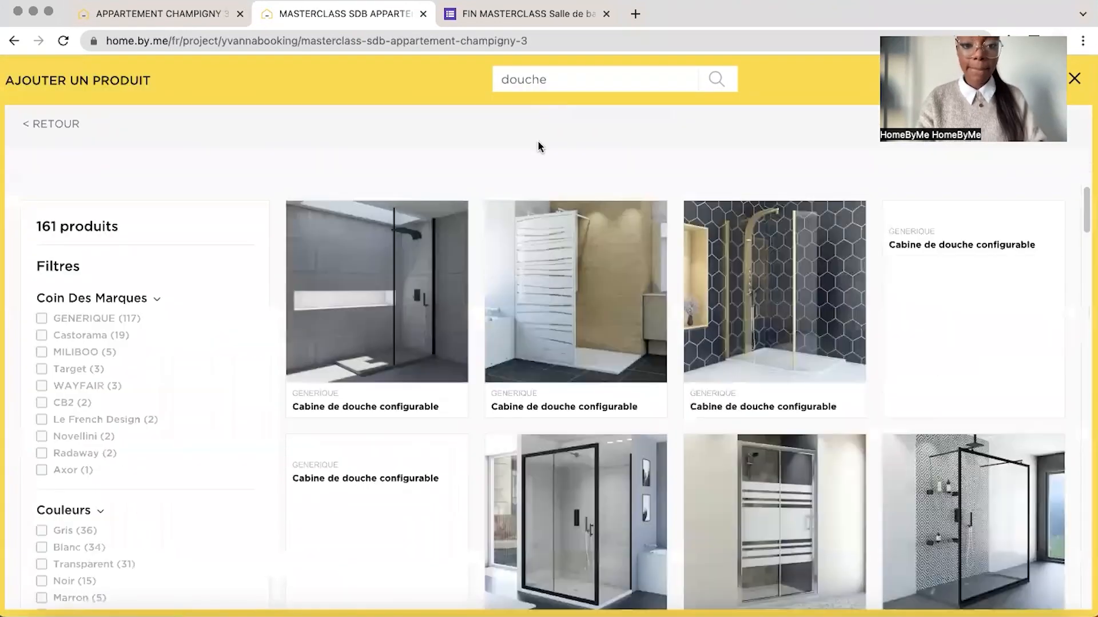
pyautogui.moveTo(1084, 213)
pyautogui.mouseDown()
pyautogui.moveTo(1085, 252)
pyautogui.moveTo(1086, 203)
pyautogui.mouseUp()
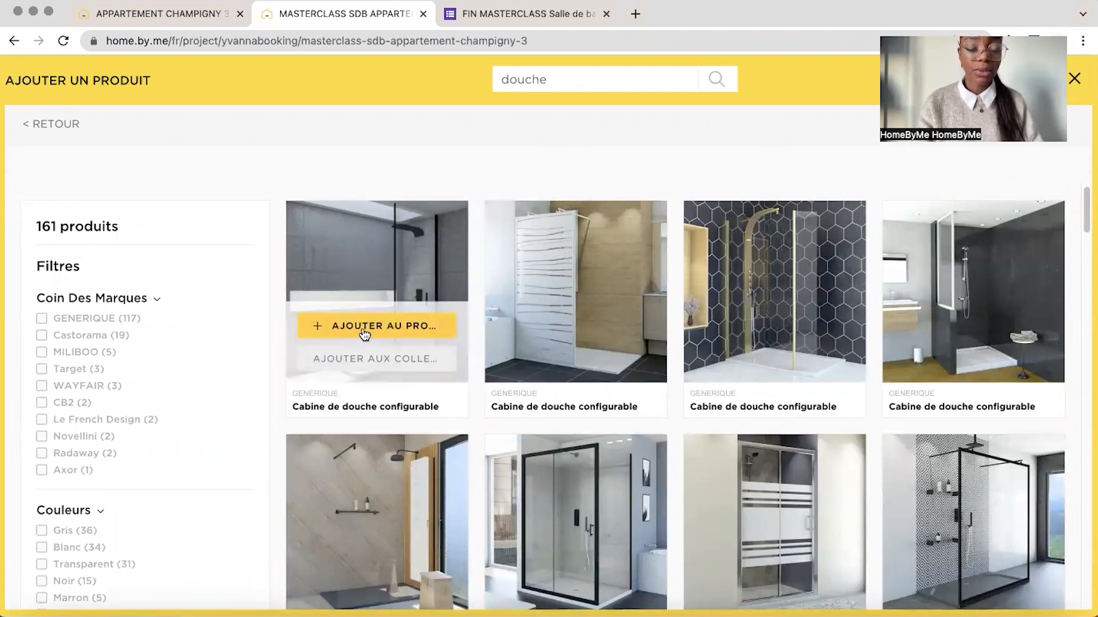
pyautogui.click(363, 324)
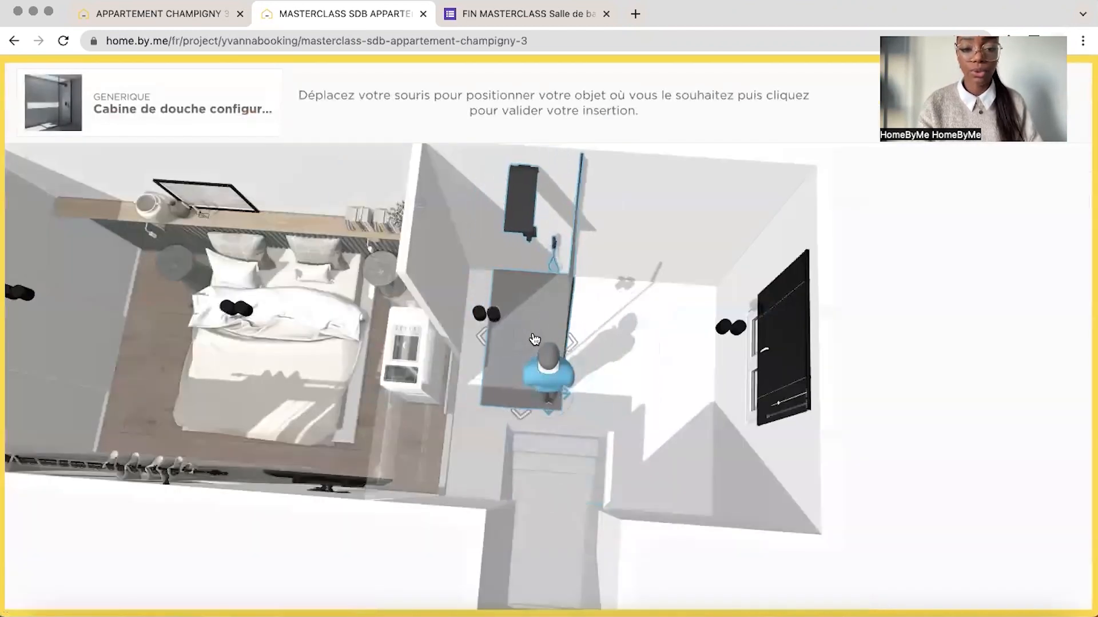
# Examine the shower area of the finished apartment project in 3D and in the 2D plan
pyautogui.click(185, 15)
pyautogui.moveTo(611, 155); pyautogui.dragTo(609, 197)
pyautogui.moveTo(537, 392); pyautogui.dragTo(484, 393)
pyautogui.moveTo(826, 171); pyautogui.dragTo(723, 141)
pyautogui.click(519, 600)
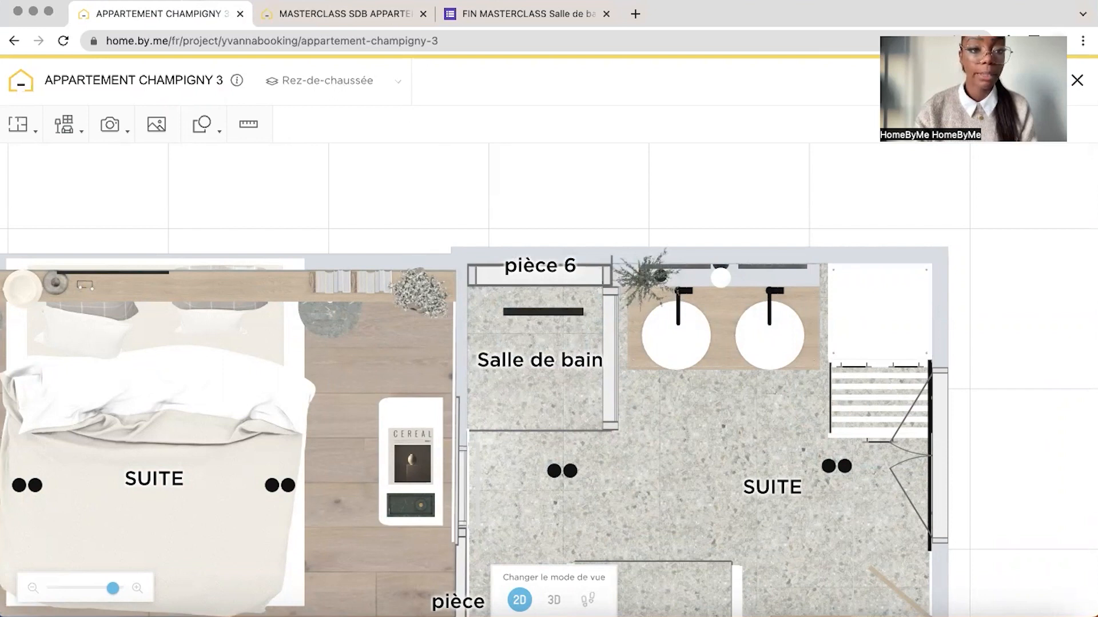
pyautogui.moveTo(532, 320); pyautogui.dragTo(574, 272)
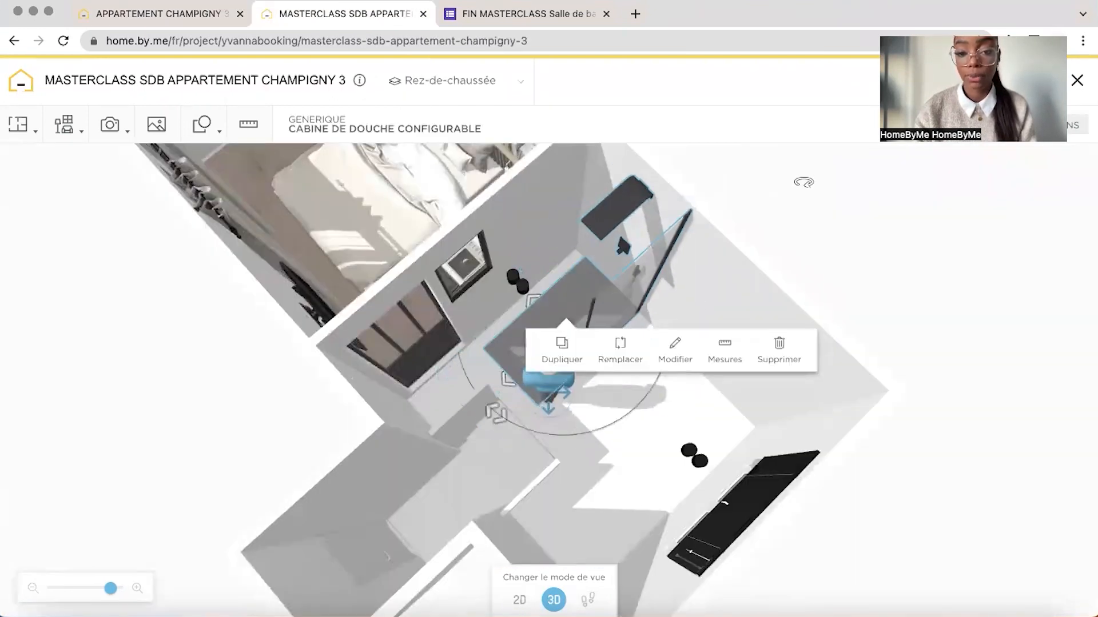
# Check the shower partition's length in the finished project's plan, and set the masterclass shower cabin's depth to 90 cm
pyautogui.moveTo(803, 182); pyautogui.dragTo(836, 220)
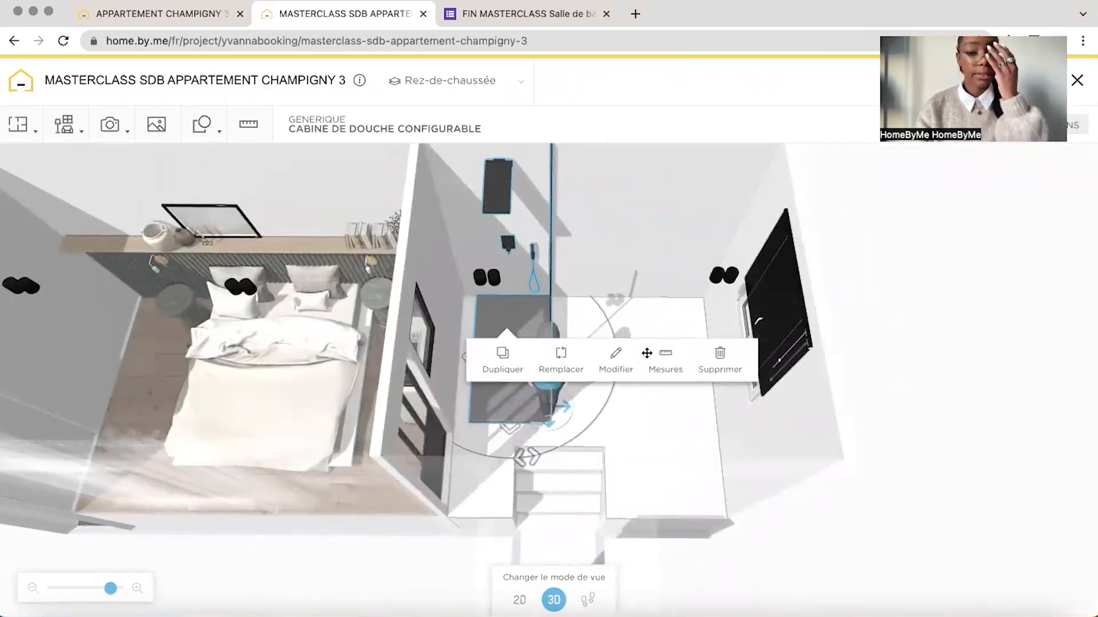
pyautogui.click(614, 363)
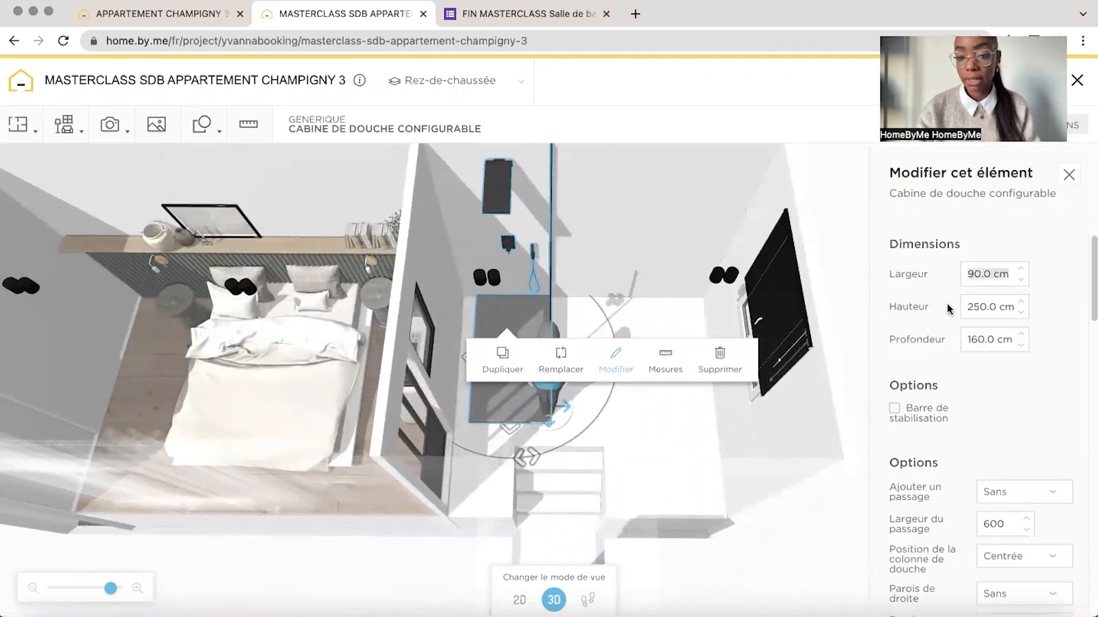
pyautogui.click(131, 15)
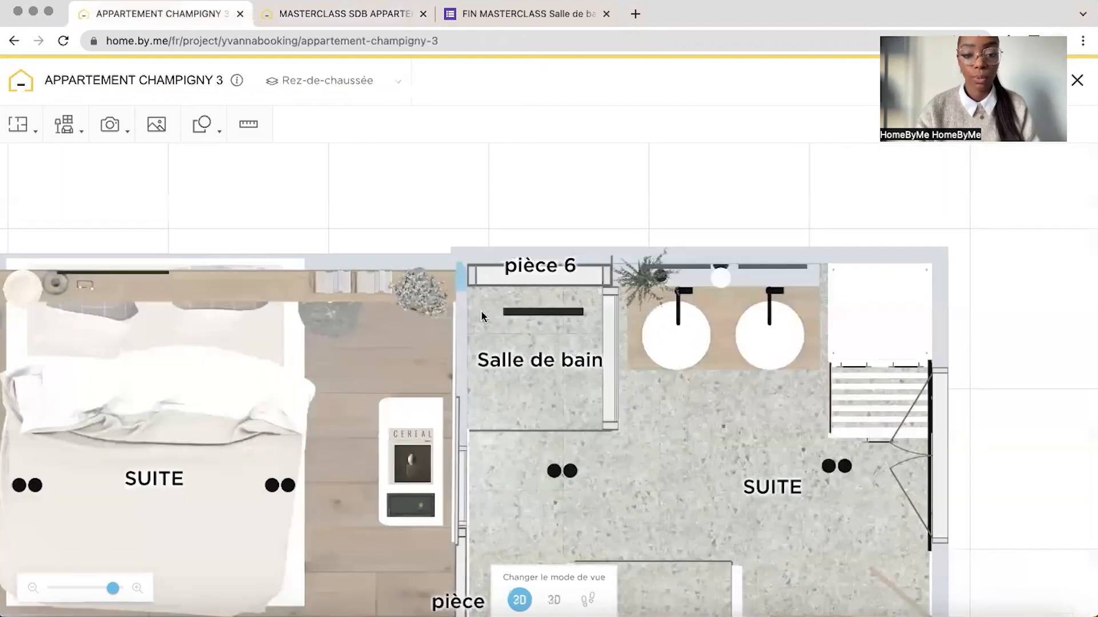
pyautogui.click(543, 430)
pyautogui.click(611, 372)
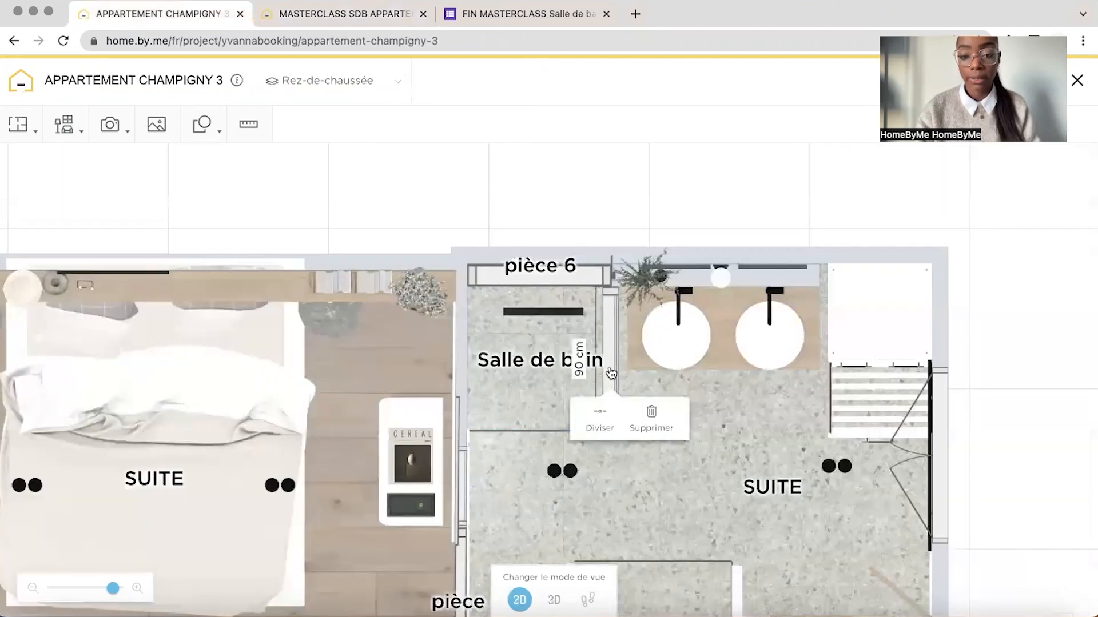
pyautogui.click(312, 15)
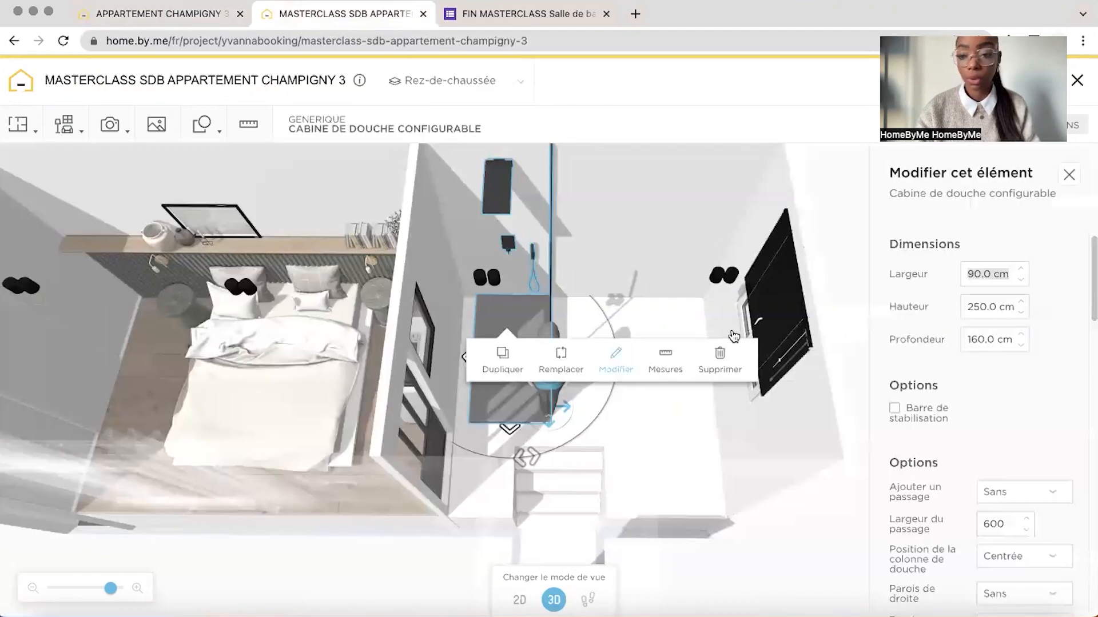
pyautogui.write('90')
pyautogui.press('Return')
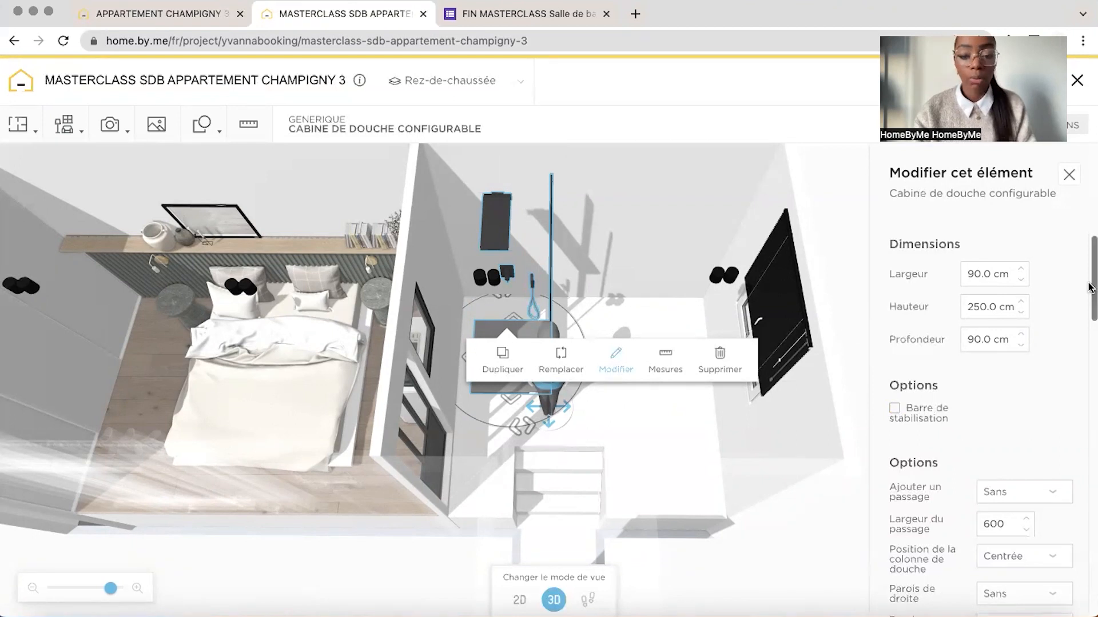
# Set the shower cabin's passage option to "En façade sur la gauche" and check the opening in 3D
pyautogui.scroll(-5, 1031, 264)
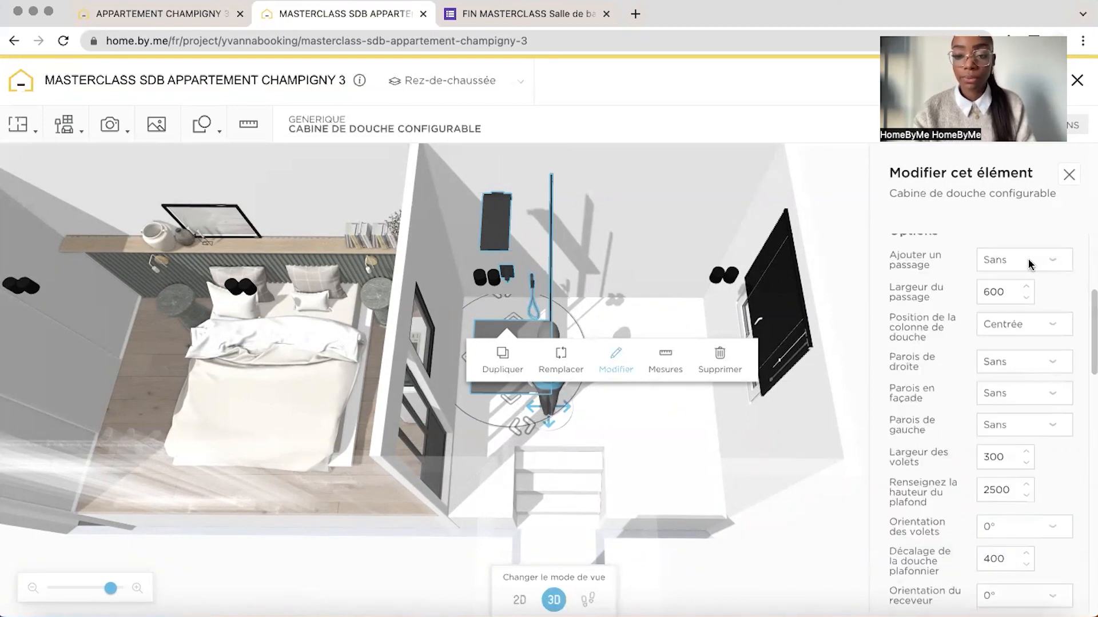
pyautogui.click(1031, 264)
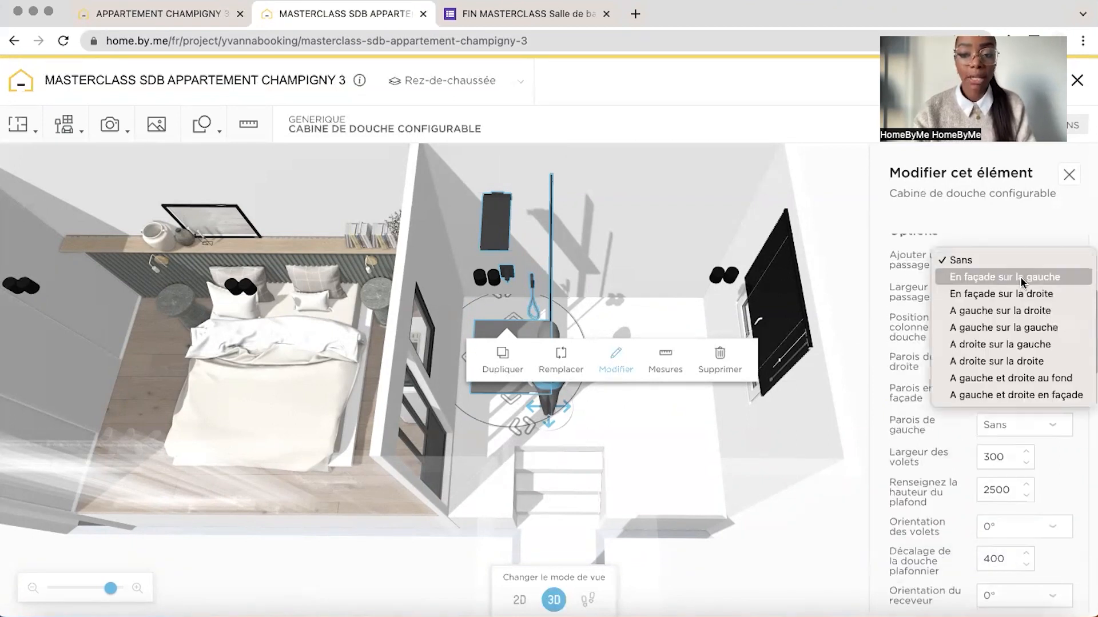
pyautogui.click(1025, 278)
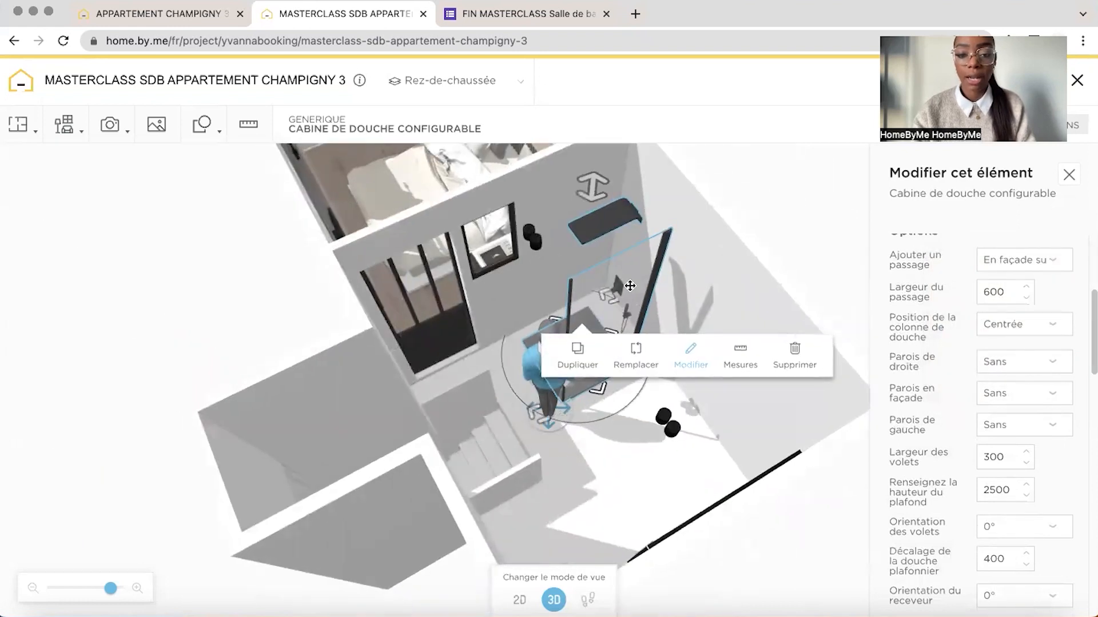
pyautogui.click(994, 267)
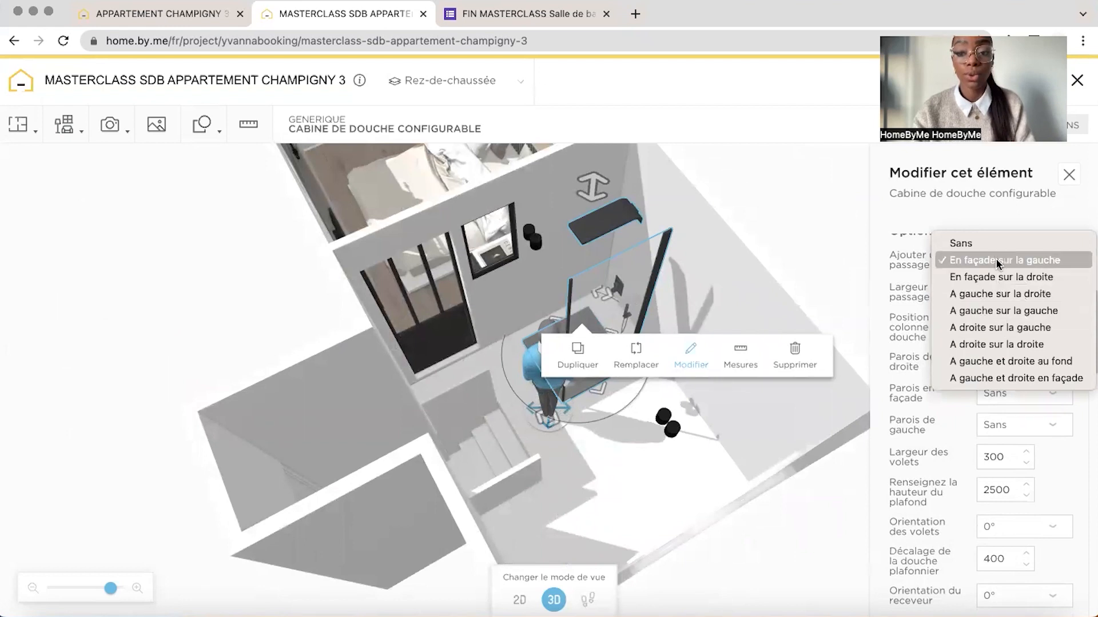
pyautogui.click(883, 246)
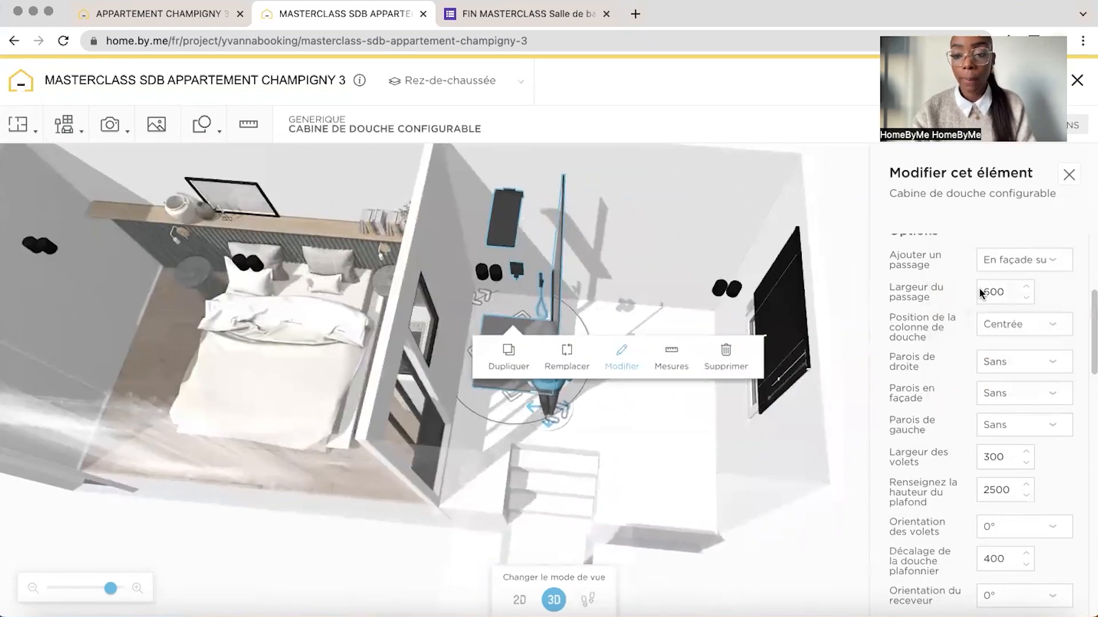
pyautogui.click(1014, 326)
pyautogui.click(1014, 357)
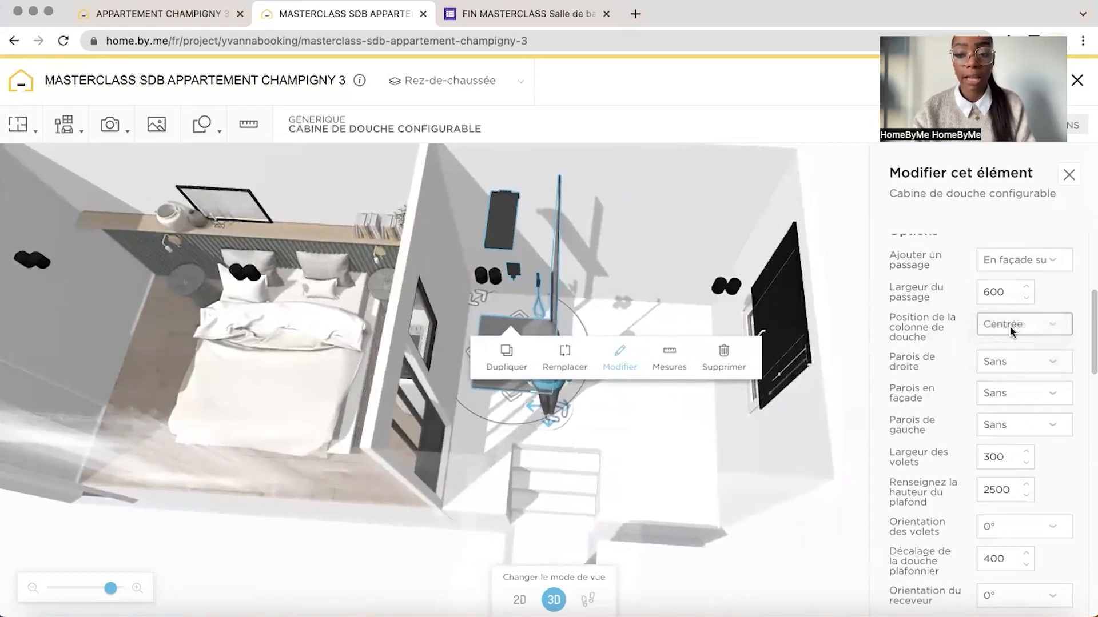
pyautogui.click(1010, 325)
pyautogui.click(1009, 308)
# Compare with the shower in the finished project and review the remaining options of the masterclass shower cabin
pyautogui.click(143, 14)
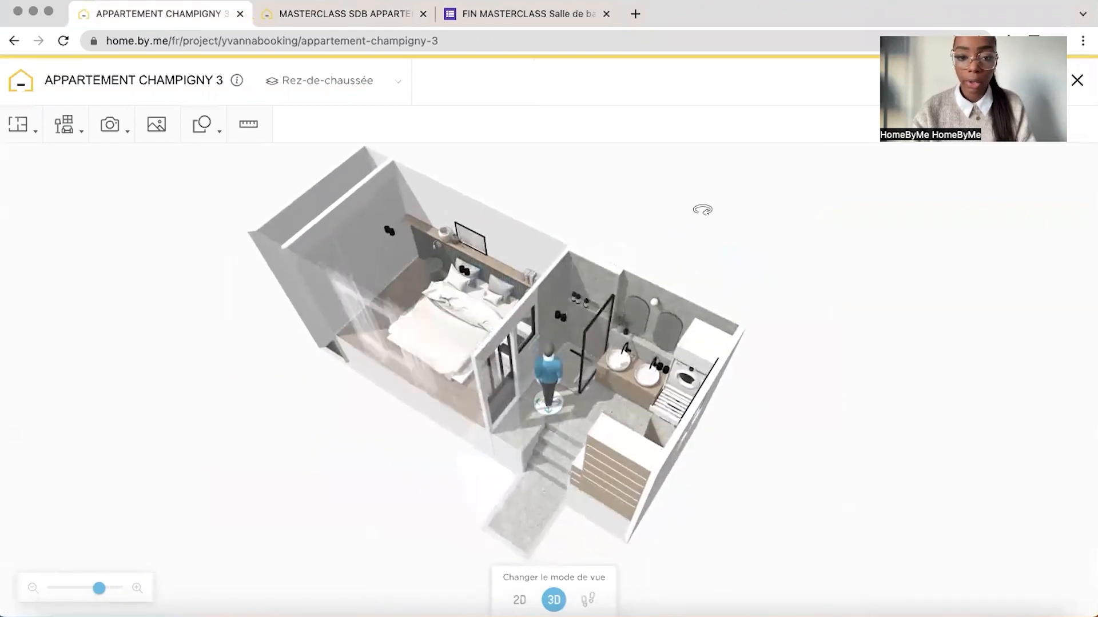
pyautogui.moveTo(704, 208); pyautogui.dragTo(372, 30)
pyautogui.click(371, 17)
pyautogui.scroll(-3, 1039, 259)
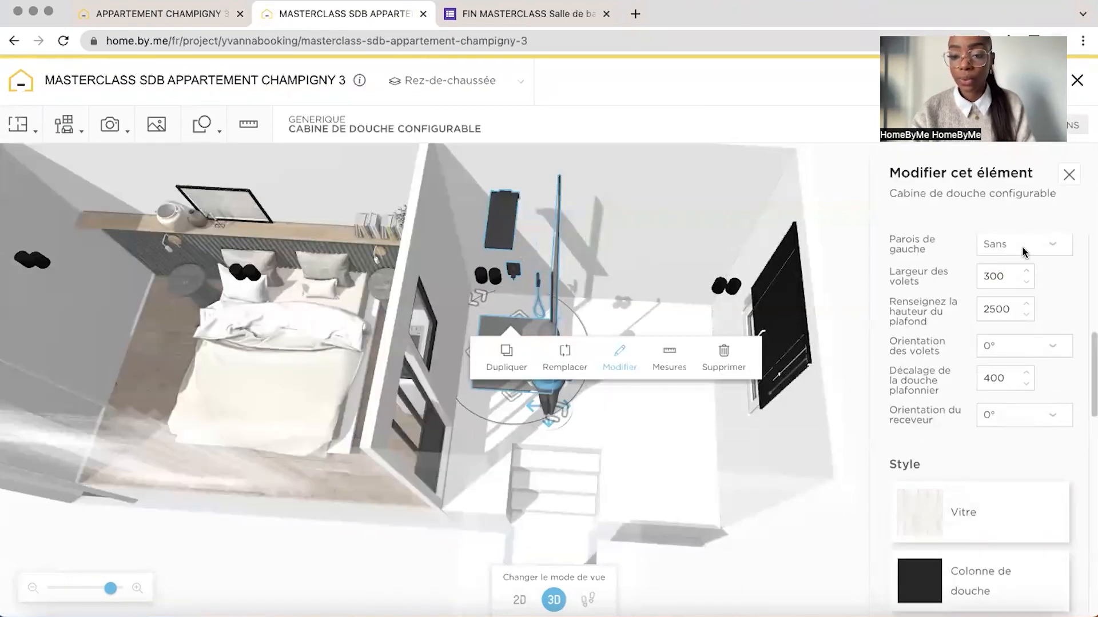
pyautogui.scroll(2, 1091, 365)
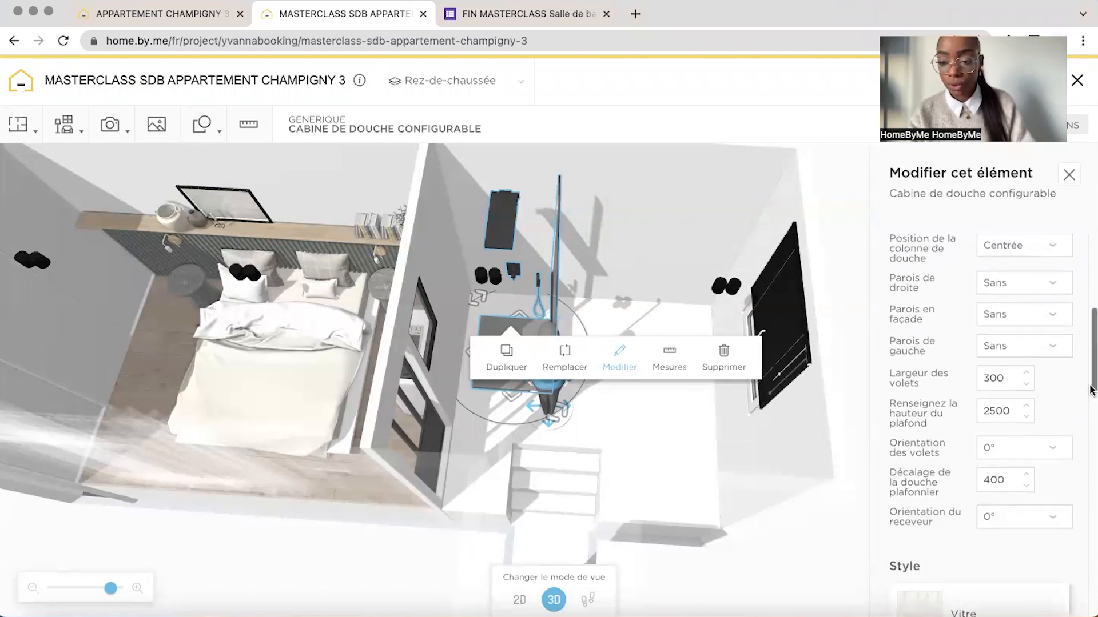
pyautogui.scroll(-5, 1092, 391)
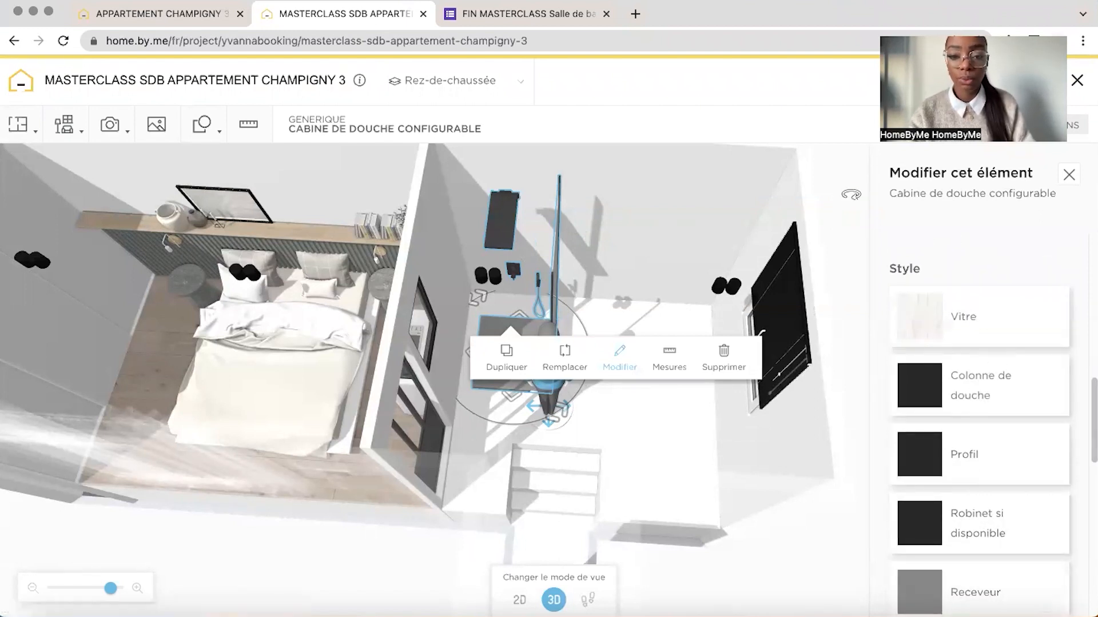
# Review the finishes available for the shower cabin's glass, shower column and shower tray
pyautogui.moveTo(845, 195); pyautogui.dragTo(756, 196)
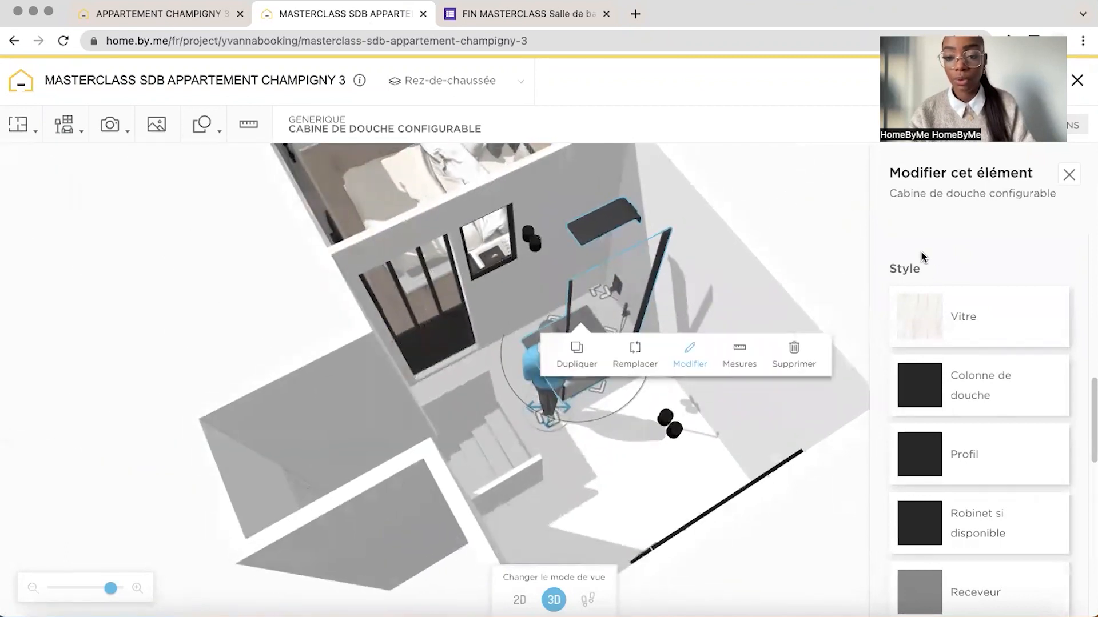
pyautogui.click(917, 315)
pyautogui.click(899, 183)
pyautogui.click(930, 392)
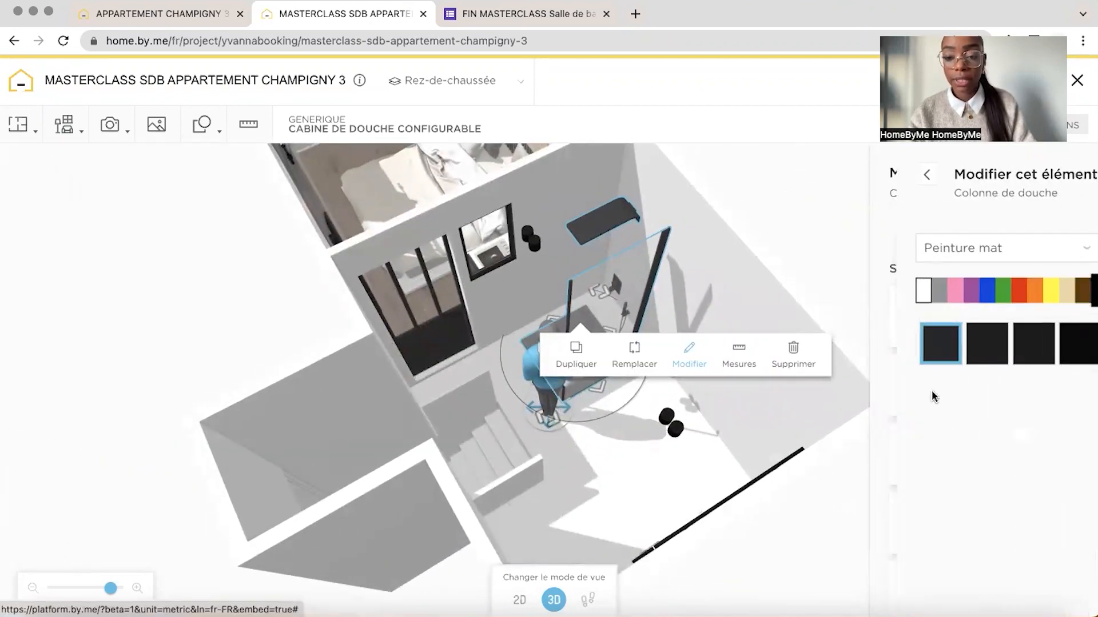
pyautogui.click(899, 173)
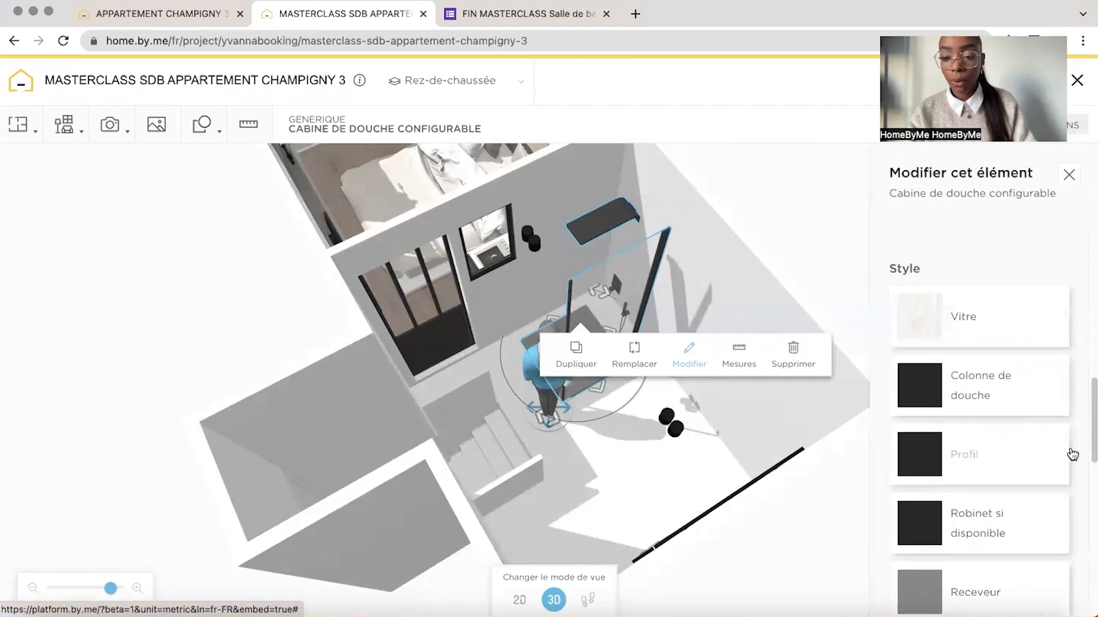
pyautogui.scroll(-3, 884, 311)
pyautogui.click(929, 413)
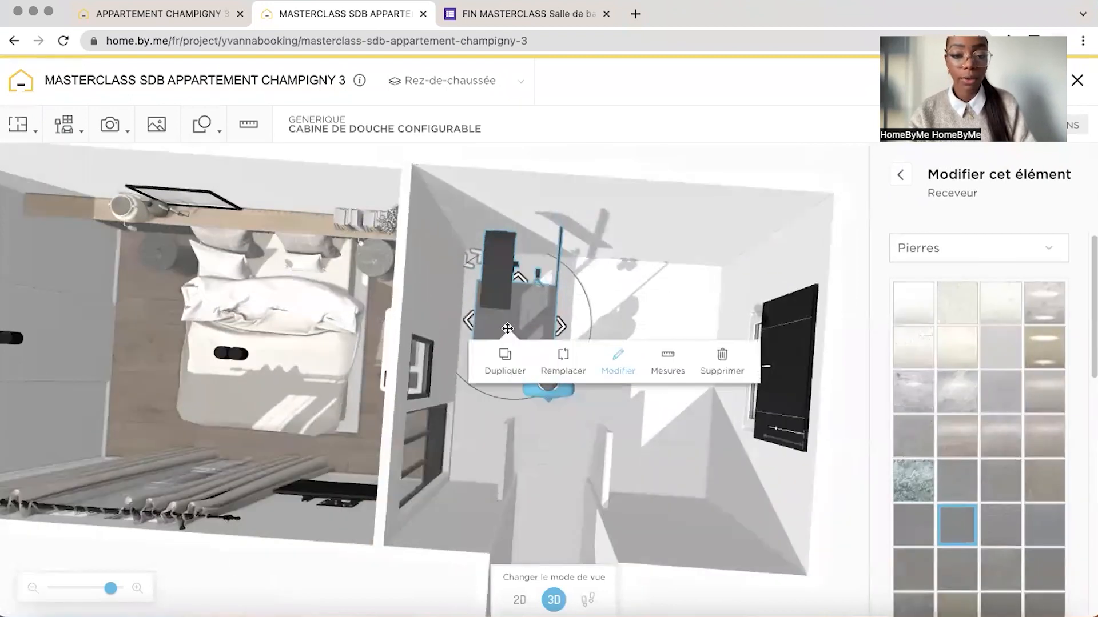
# Move the shower cabin into the bathroom corner against the bedroom wall and compare its placement with the finished project
pyautogui.moveTo(507, 329); pyautogui.dragTo(496, 313)
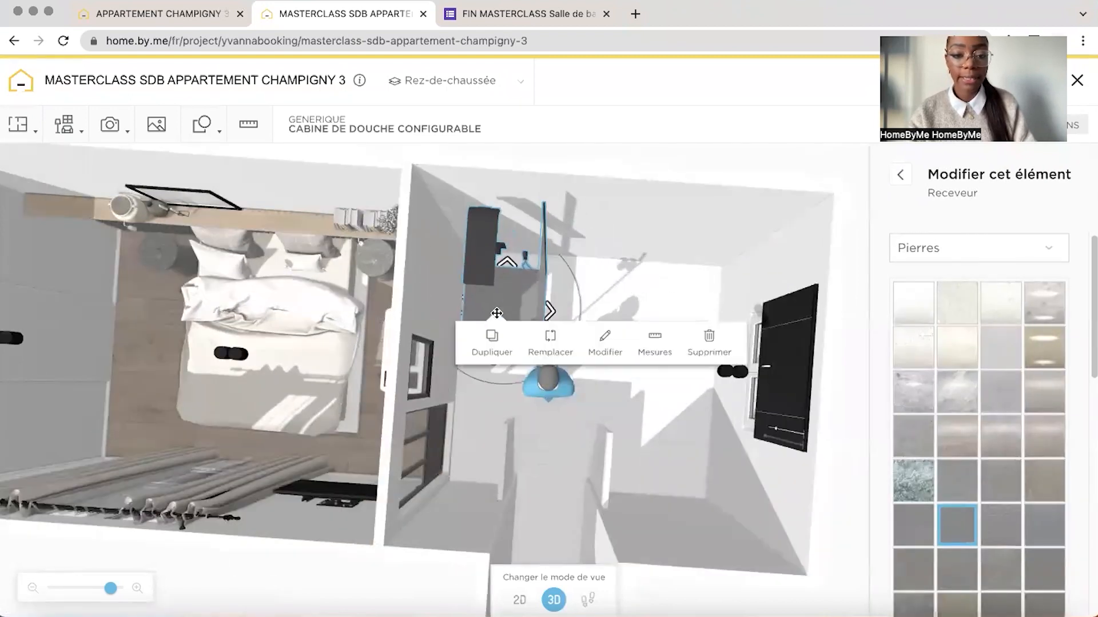
pyautogui.click(186, 25)
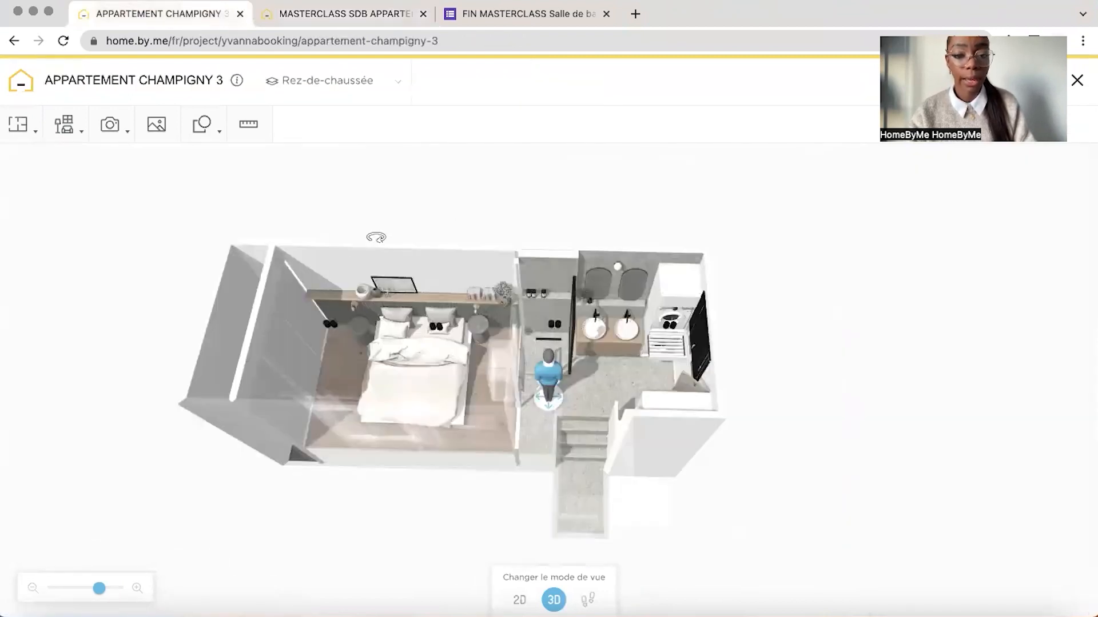
pyautogui.moveTo(99, 588); pyautogui.dragTo(115, 588)
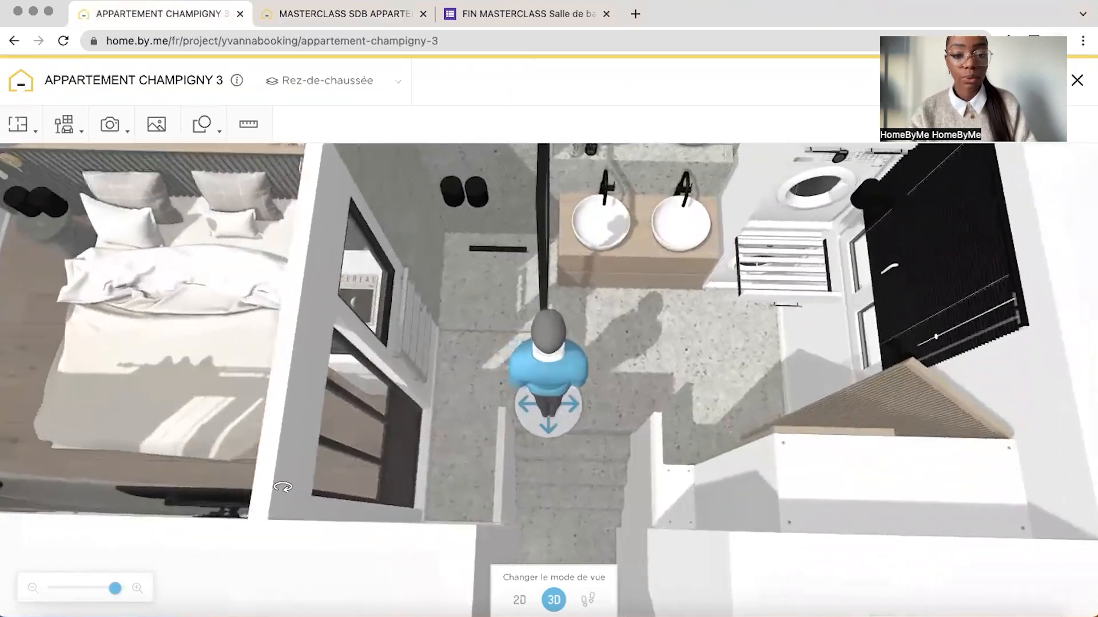
# Return to the masterclass project and give the shower tray the light beige stone finish from the Pierres category
pyautogui.click(360, 17)
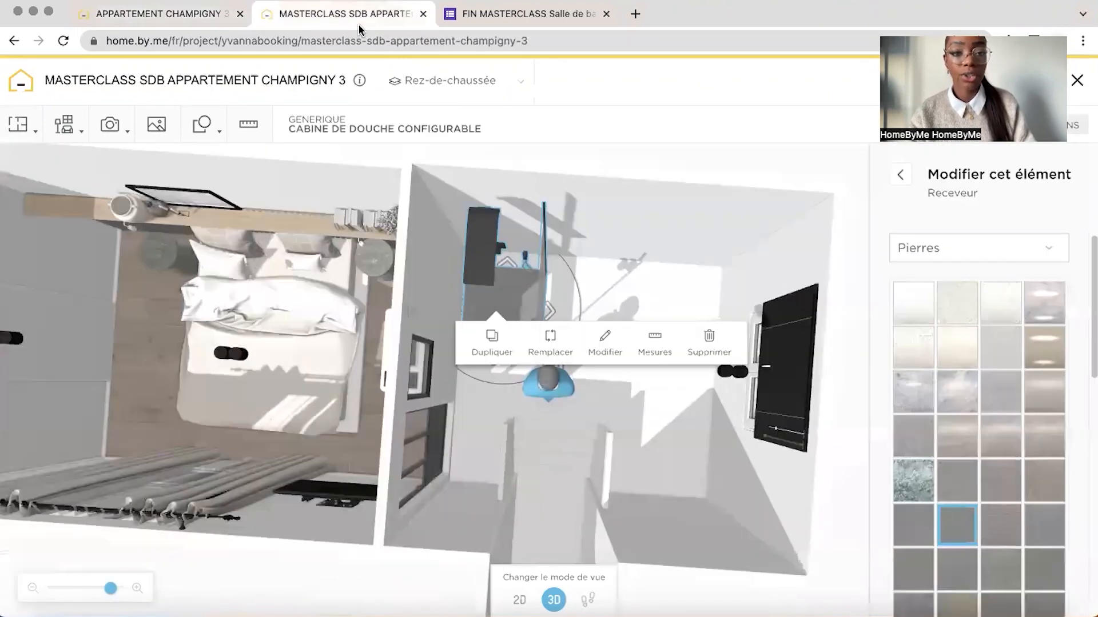
pyautogui.click(959, 314)
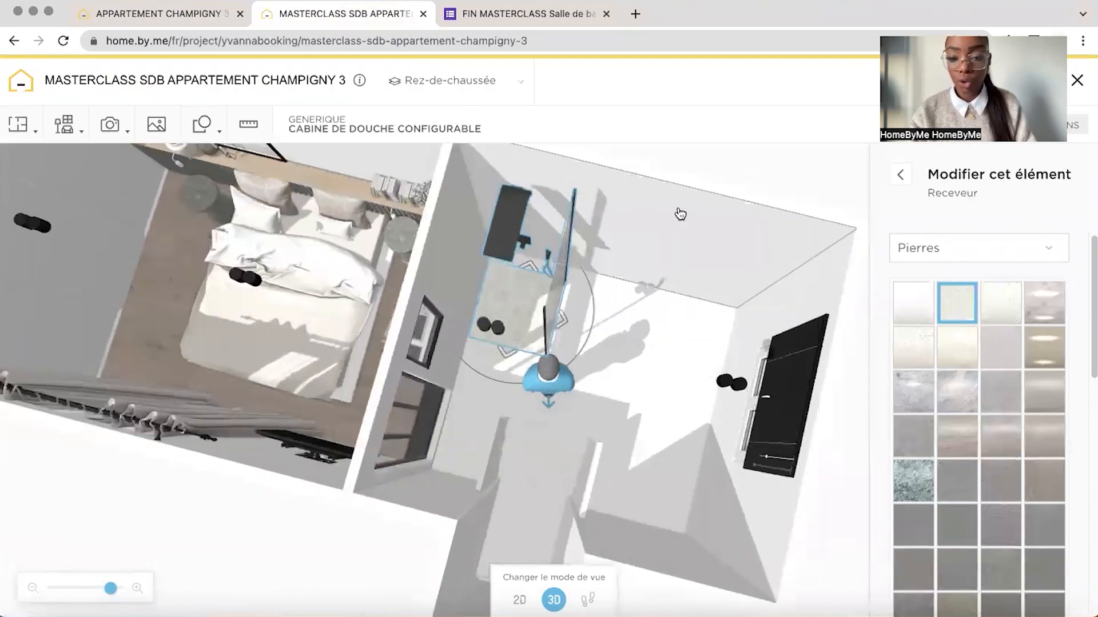
pyautogui.scroll(-5, 1085, 400)
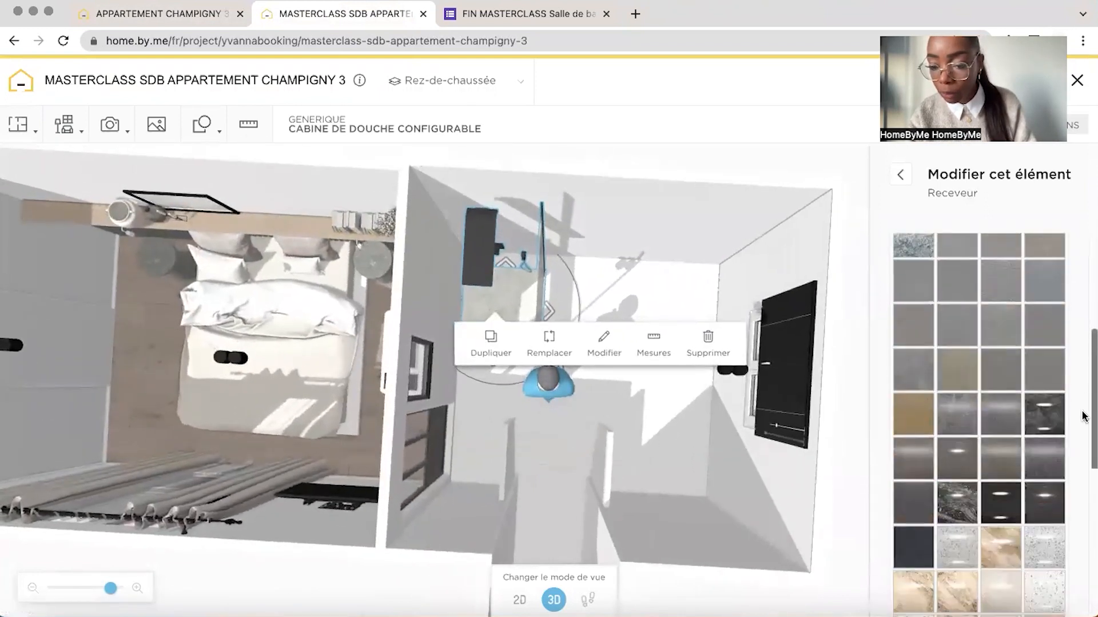
pyautogui.scroll(-5, 1081, 429)
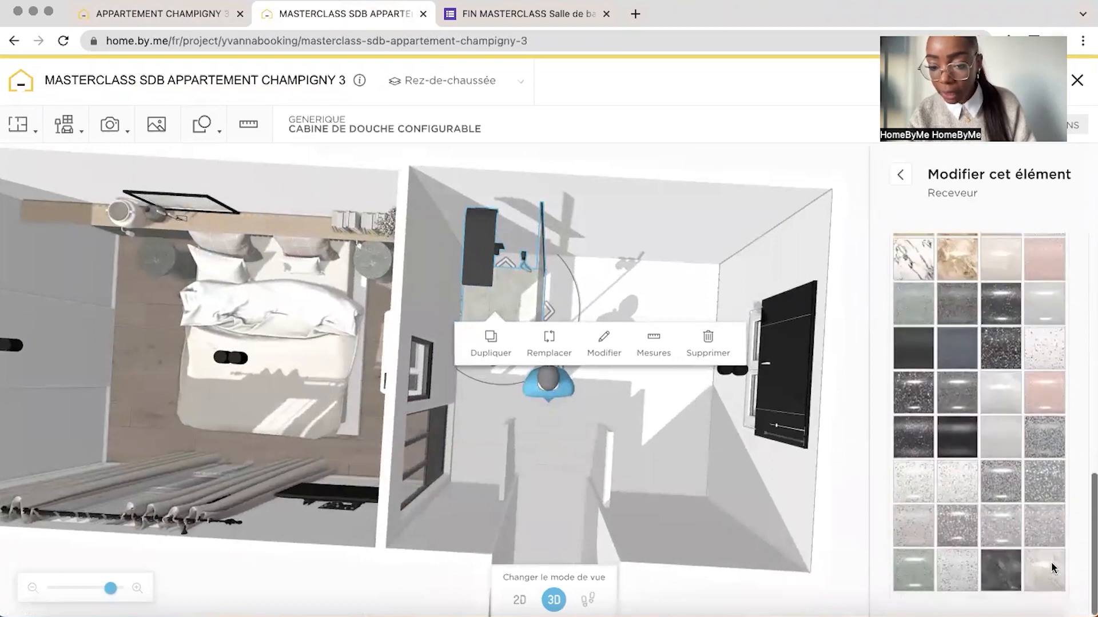
pyautogui.scroll(9, 1062, 510)
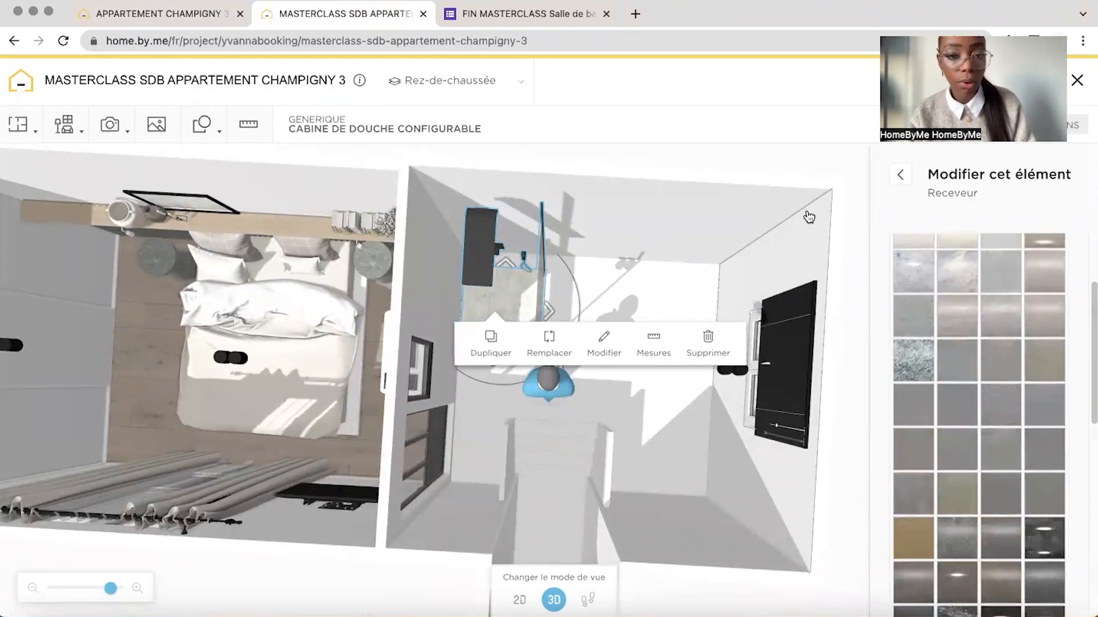
pyautogui.click(808, 216)
pyautogui.click(64, 124)
pyautogui.click(103, 295)
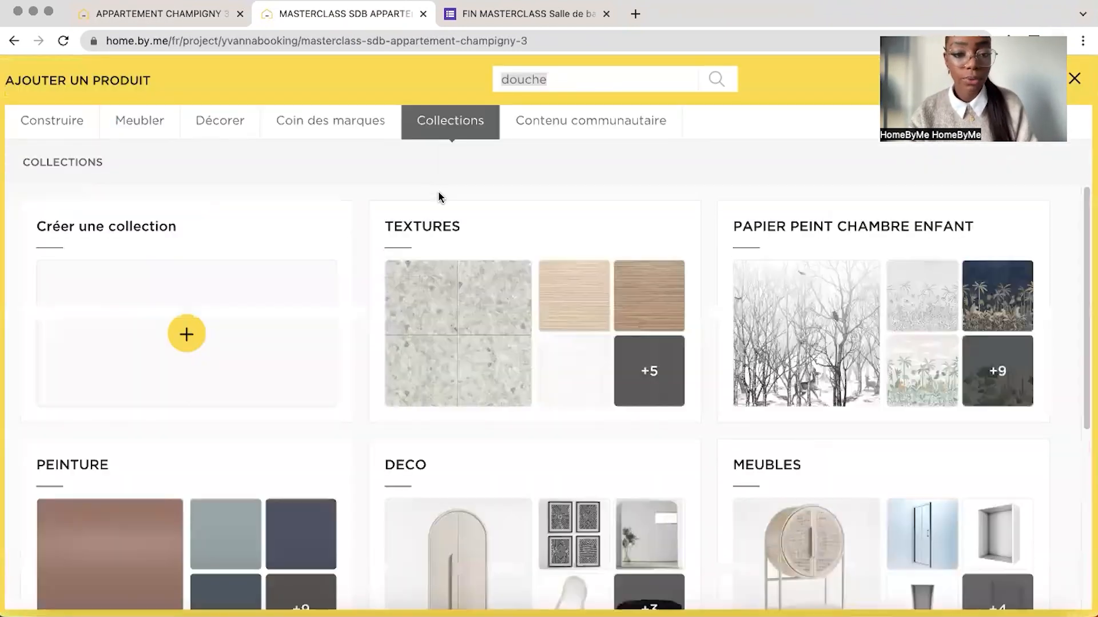
pyautogui.click(461, 323)
pyautogui.moveTo(123, 383)
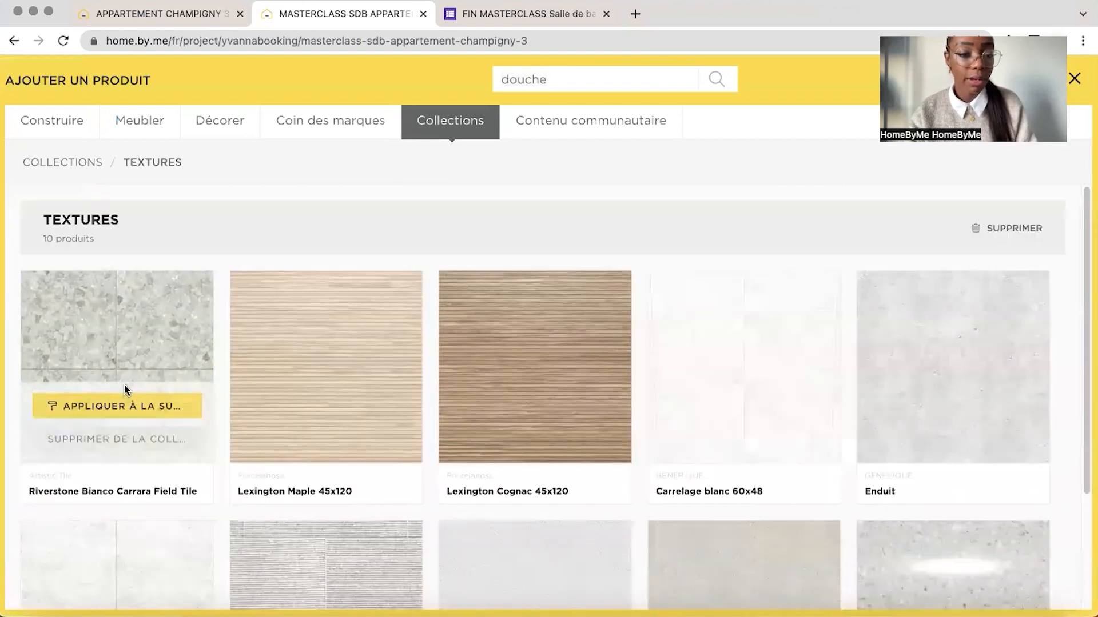
pyautogui.click(124, 406)
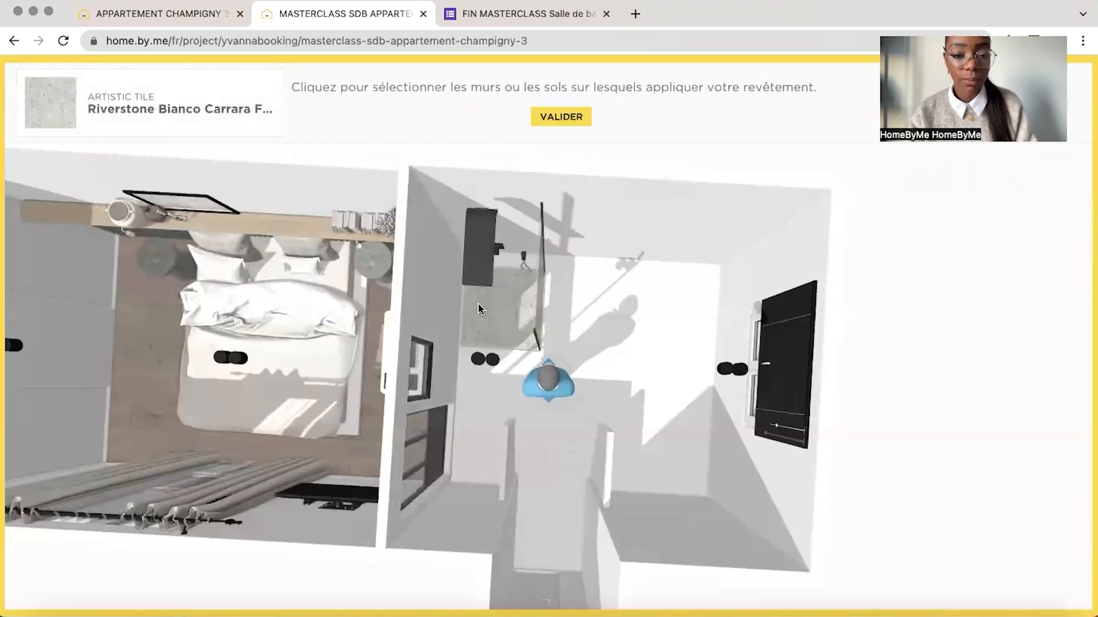
pyautogui.click(561, 116)
# Preview several Serigraphie patterns on the shower cabin's glass and restore the option without a pattern
pyautogui.moveTo(913, 201)
pyautogui.mouseDown()
pyautogui.moveTo(875, 182)
pyautogui.moveTo(895, 195)
pyautogui.mouseUp()
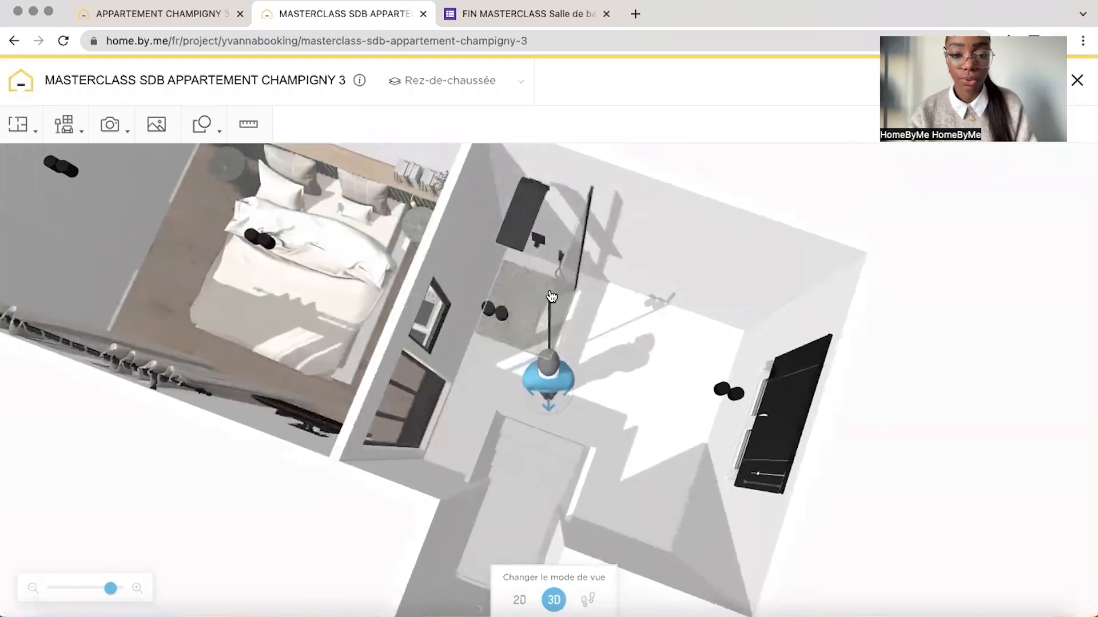
pyautogui.click(539, 283)
pyautogui.click(646, 311)
pyautogui.scroll(-10, 1059, 480)
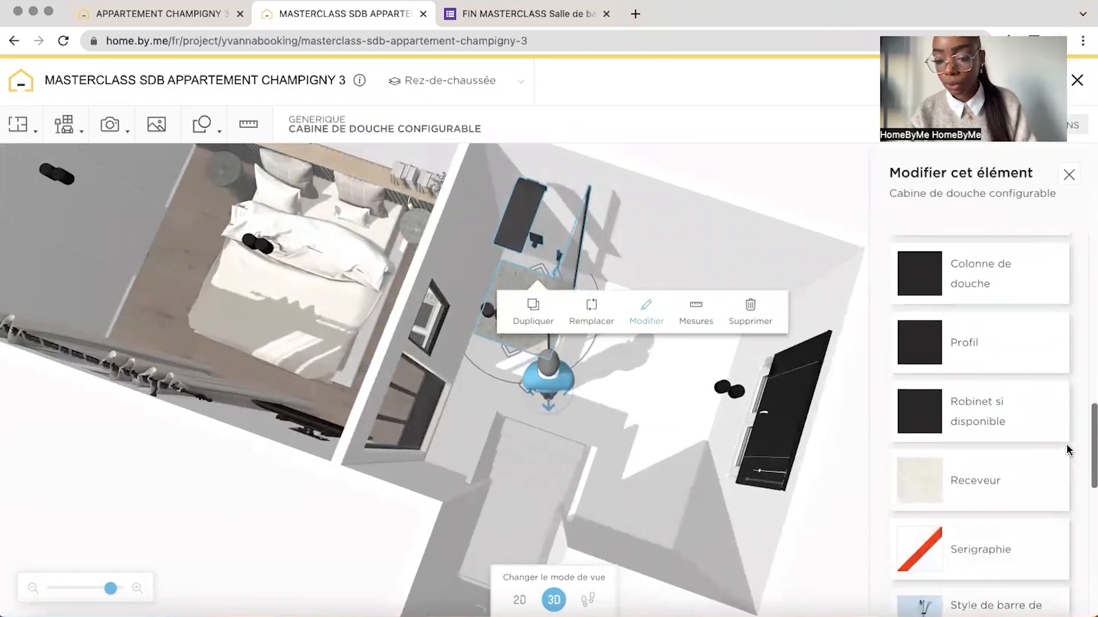
pyautogui.scroll(-1, 1059, 480)
pyautogui.click(940, 384)
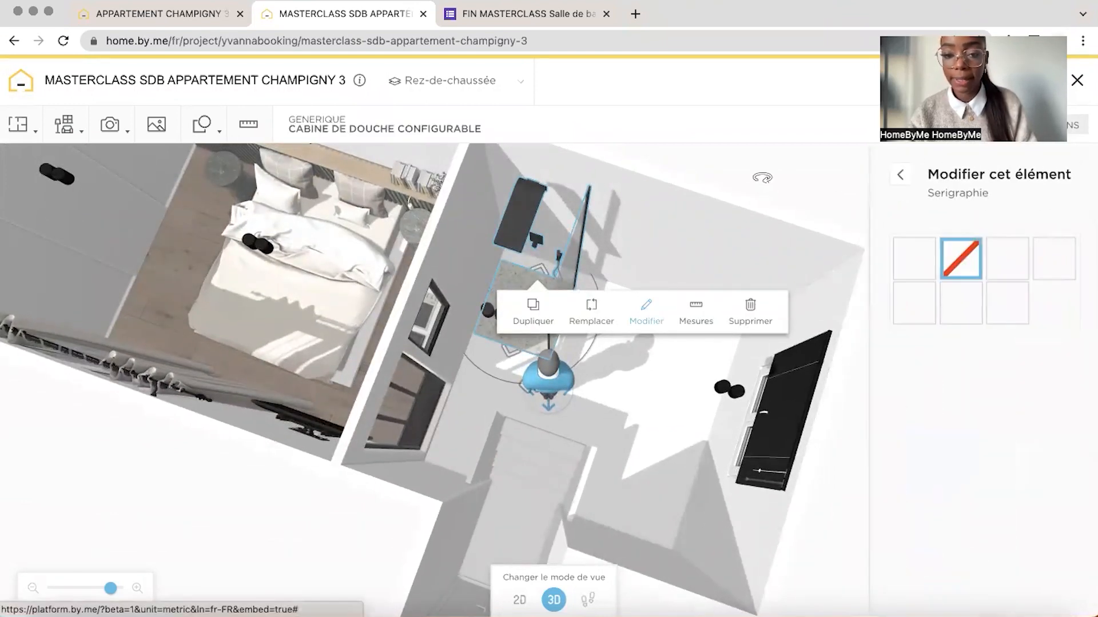
pyautogui.click(914, 258)
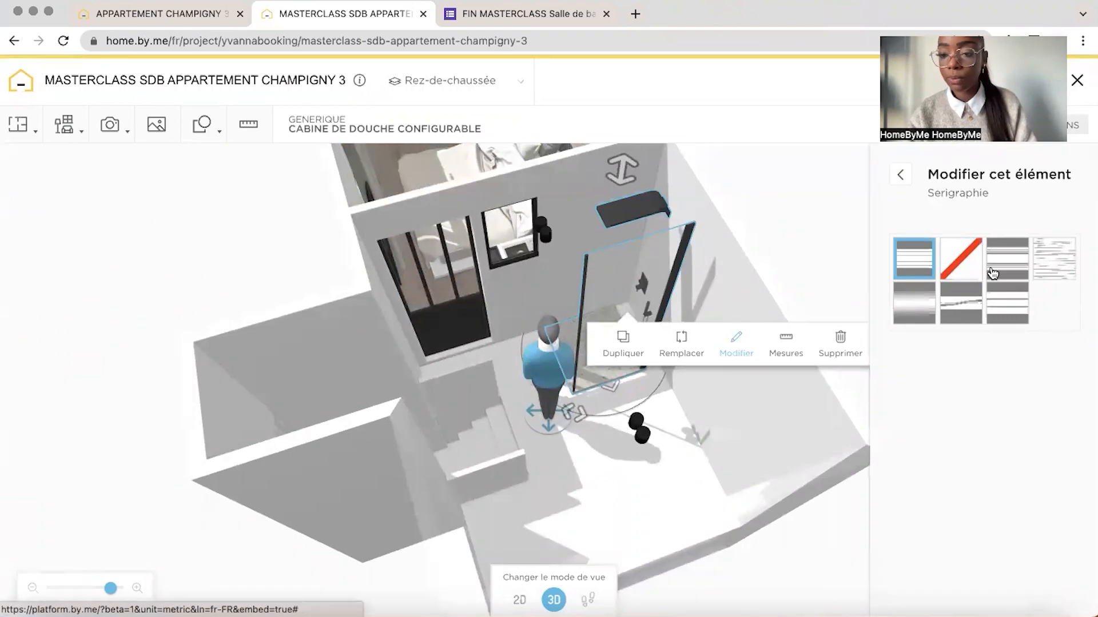
pyautogui.click(1014, 273)
pyautogui.click(1056, 268)
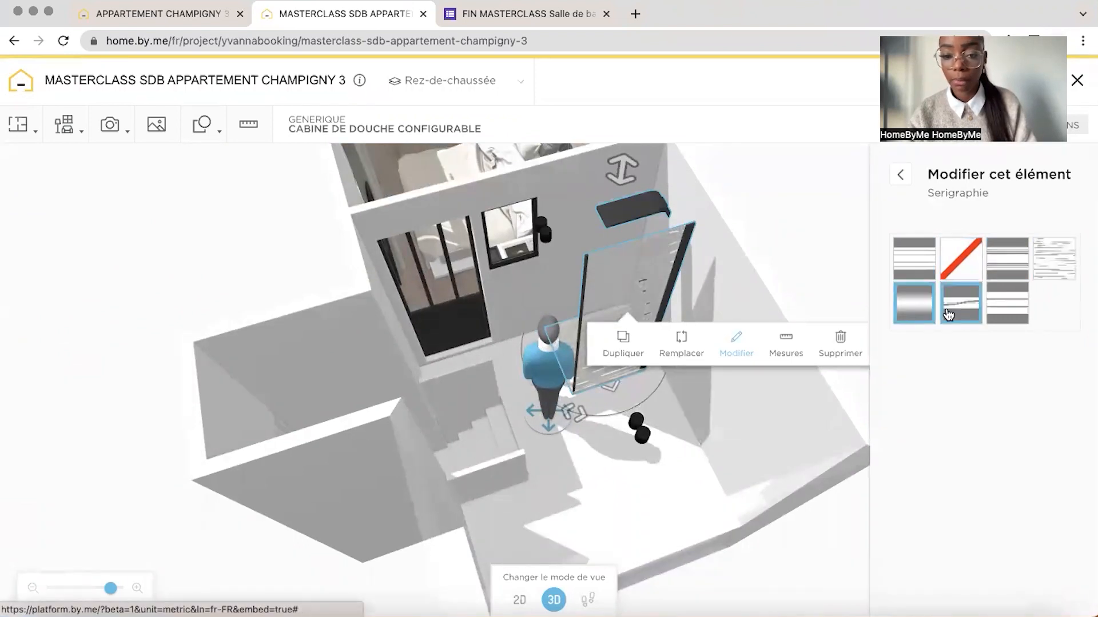
pyautogui.click(961, 258)
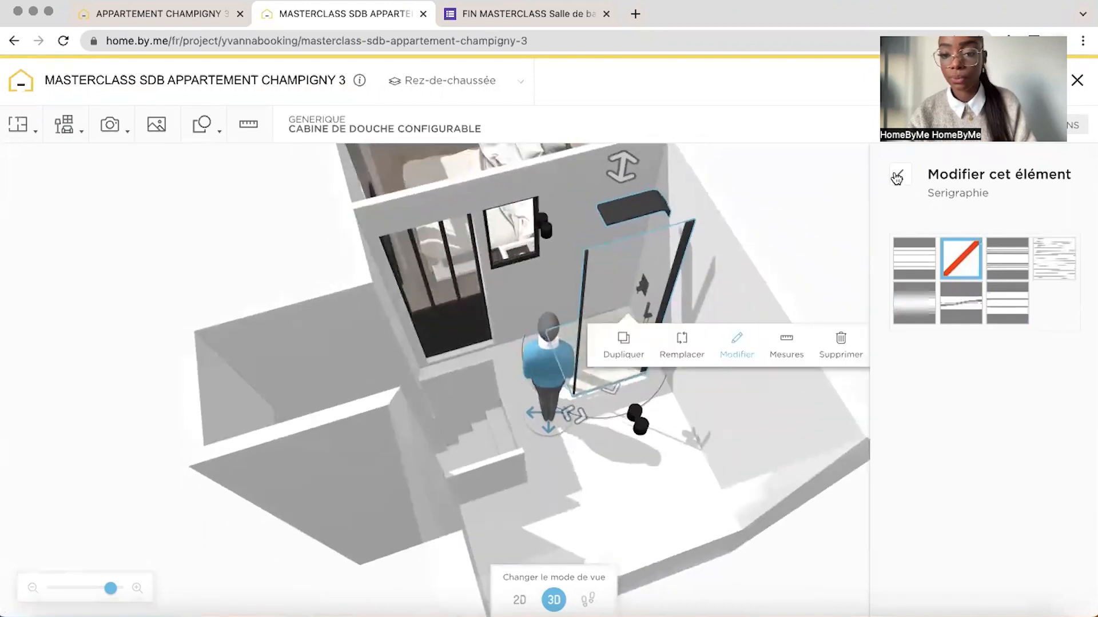
# Set the cabin's shower bar style to the straight black bar
pyautogui.click(896, 177)
pyautogui.click(916, 470)
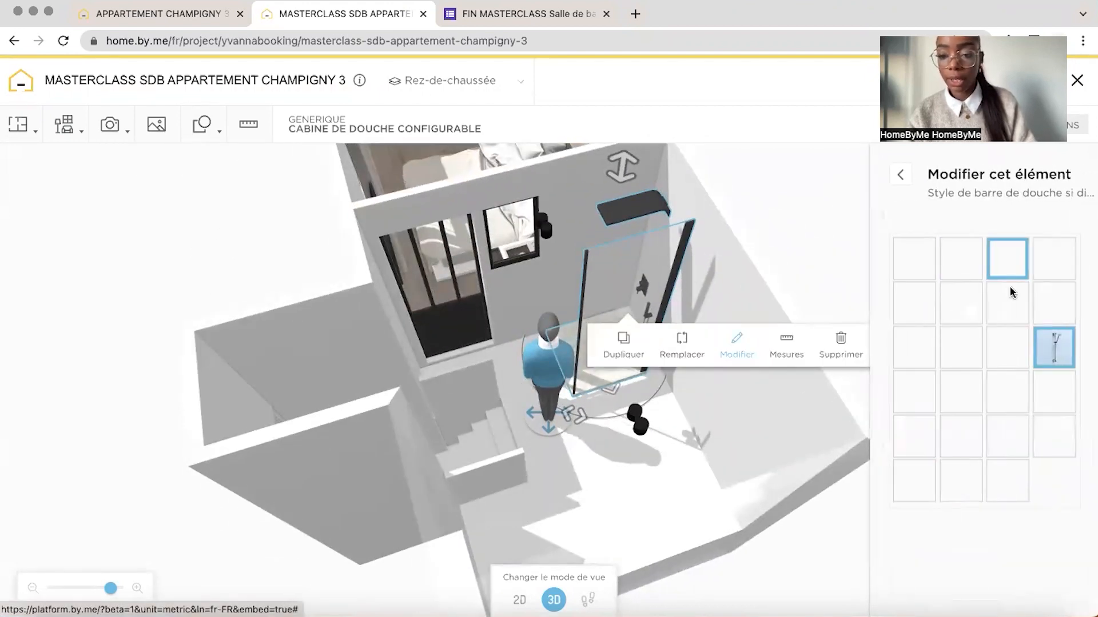
pyautogui.click(964, 398)
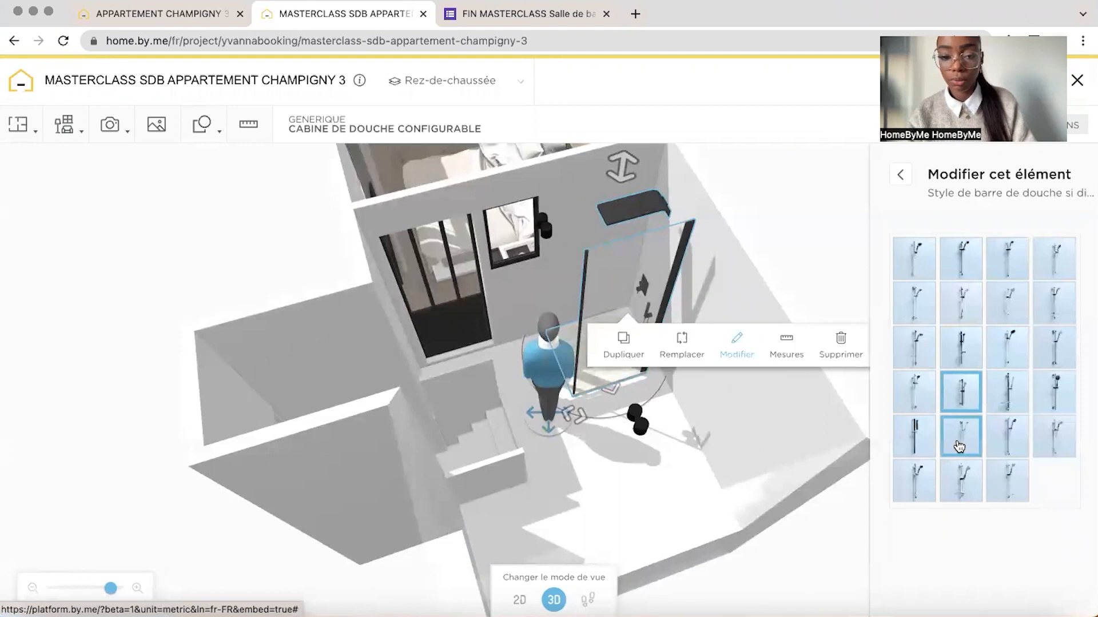
pyautogui.click(926, 428)
pyautogui.click(915, 441)
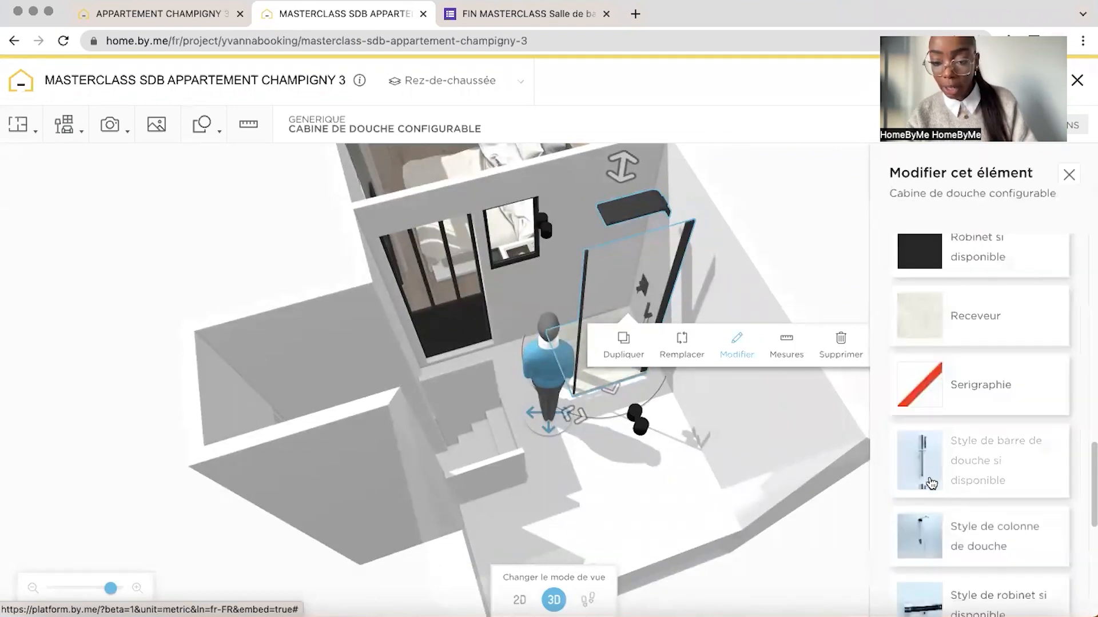
# Preview other shower column styles for the cabin and reselect the column with the wide overhead shower
pyautogui.click(923, 529)
pyautogui.click(962, 392)
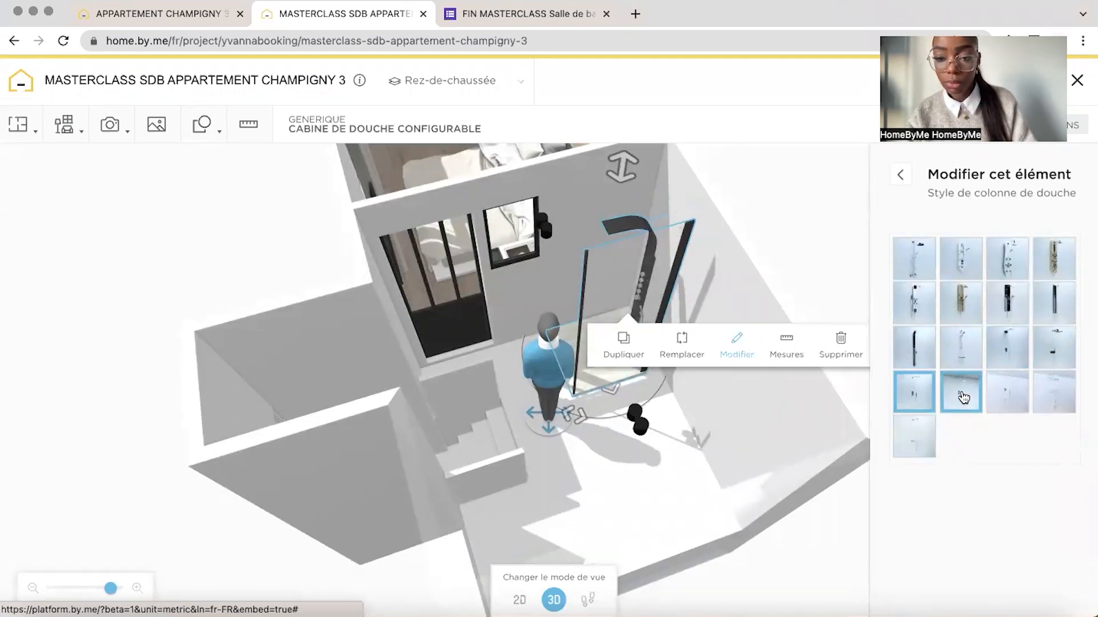
pyautogui.click(1013, 355)
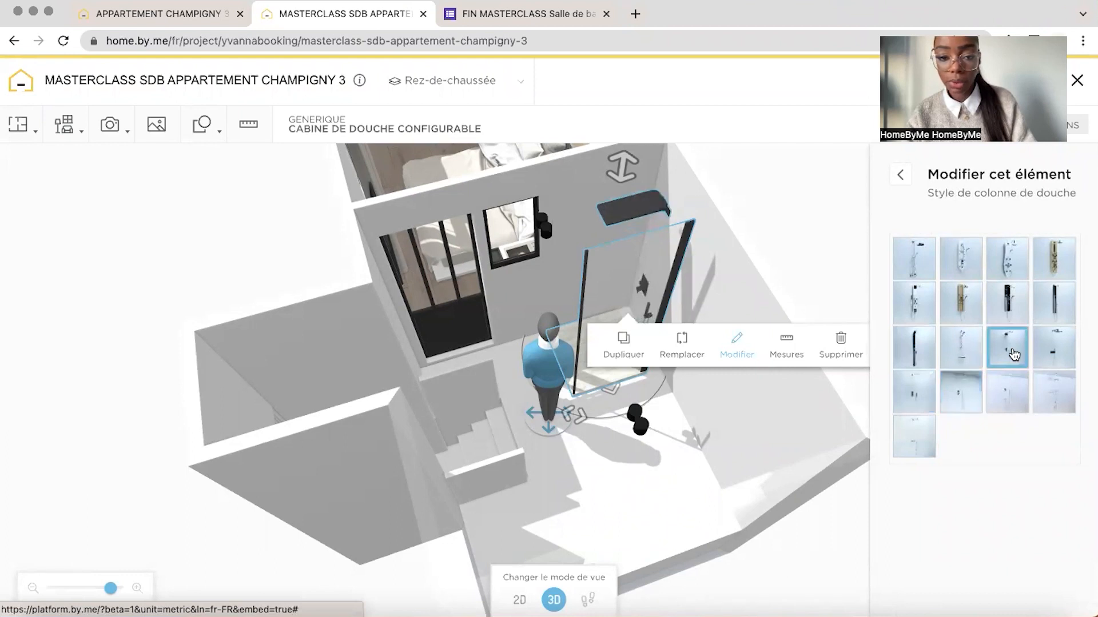
pyautogui.click(900, 174)
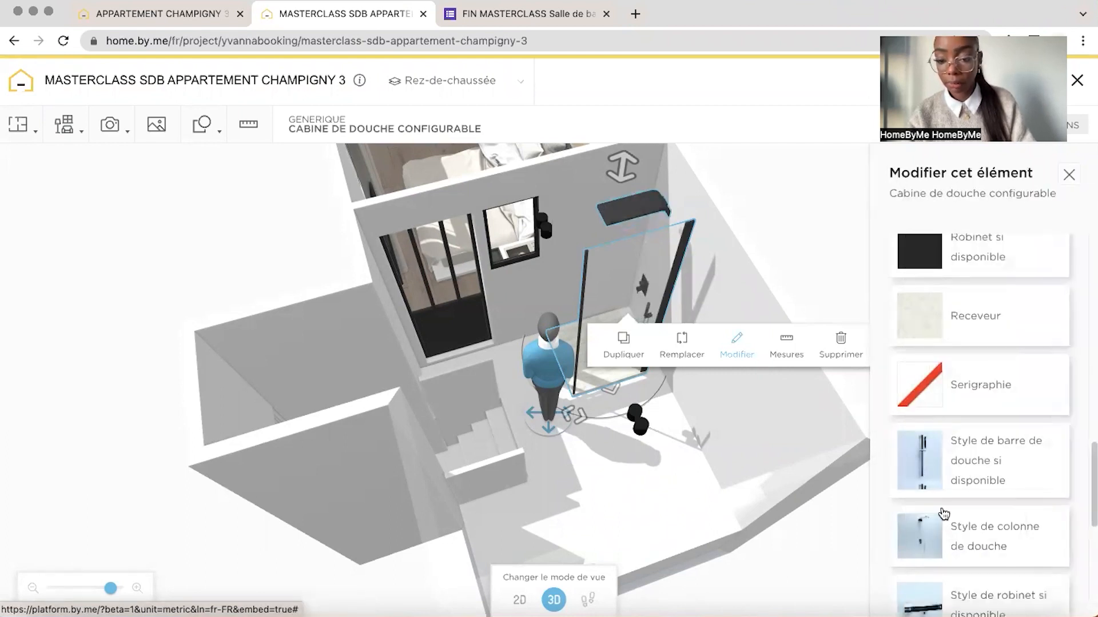
# Review the available shower tray styles and the cabin's wall panel style options
pyautogui.scroll(-2, 913, 518)
pyautogui.click(919, 550)
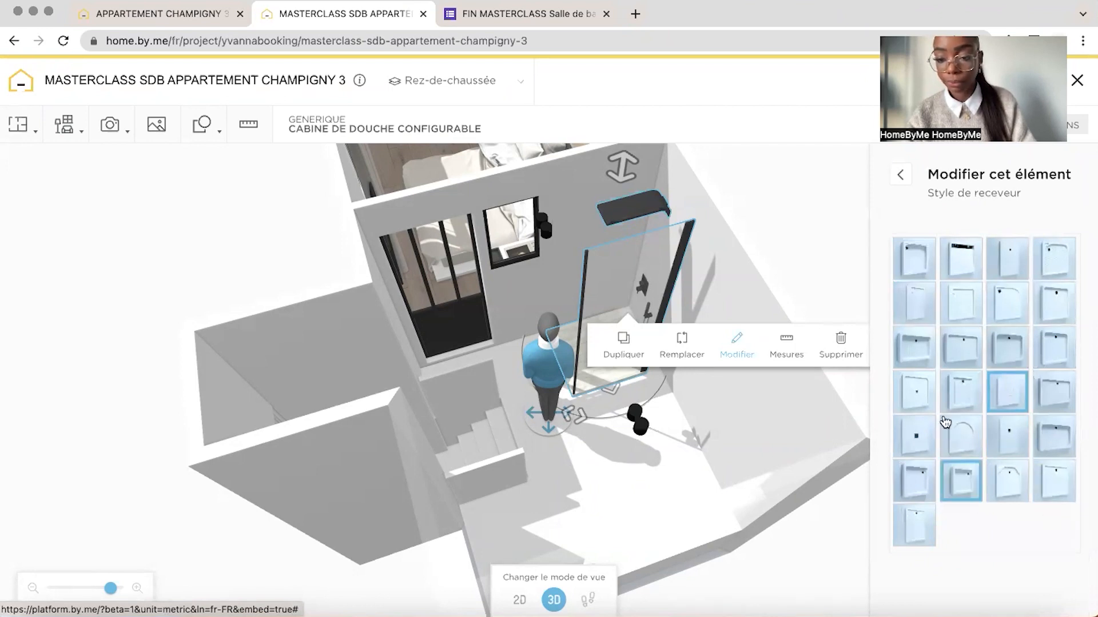
pyautogui.click(900, 175)
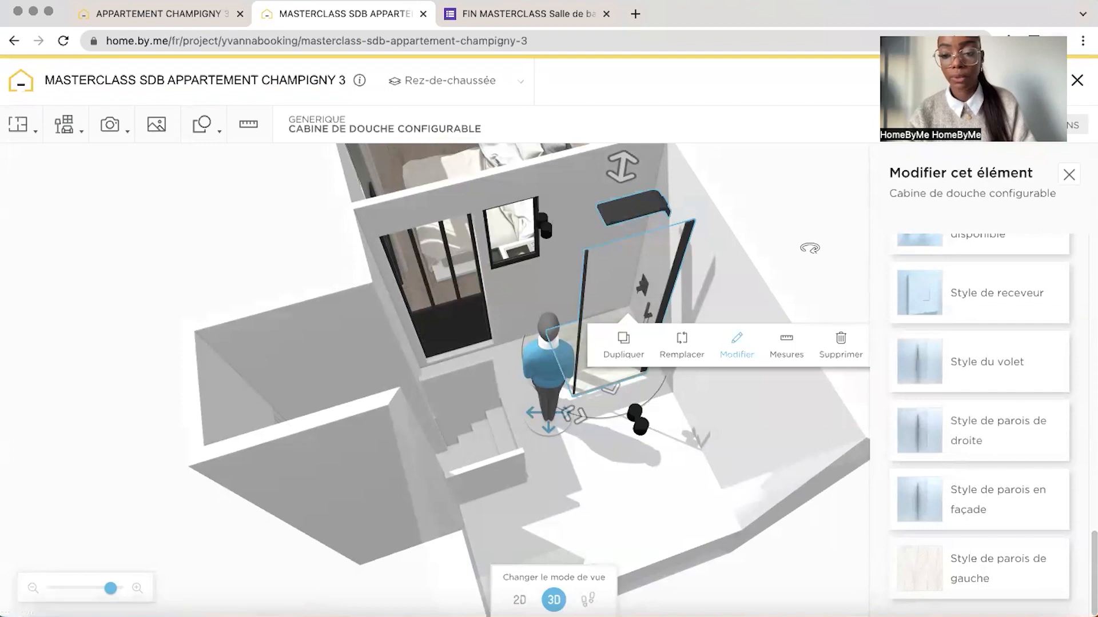
# Adjust the shower cabin's position in the bathroom corner beside the bedroom wall
pyautogui.moveTo(786, 183); pyautogui.dragTo(528, 272)
pyautogui.moveTo(497, 311); pyautogui.dragTo(478, 293)
pyautogui.moveTo(815, 183); pyautogui.dragTo(786, 182)
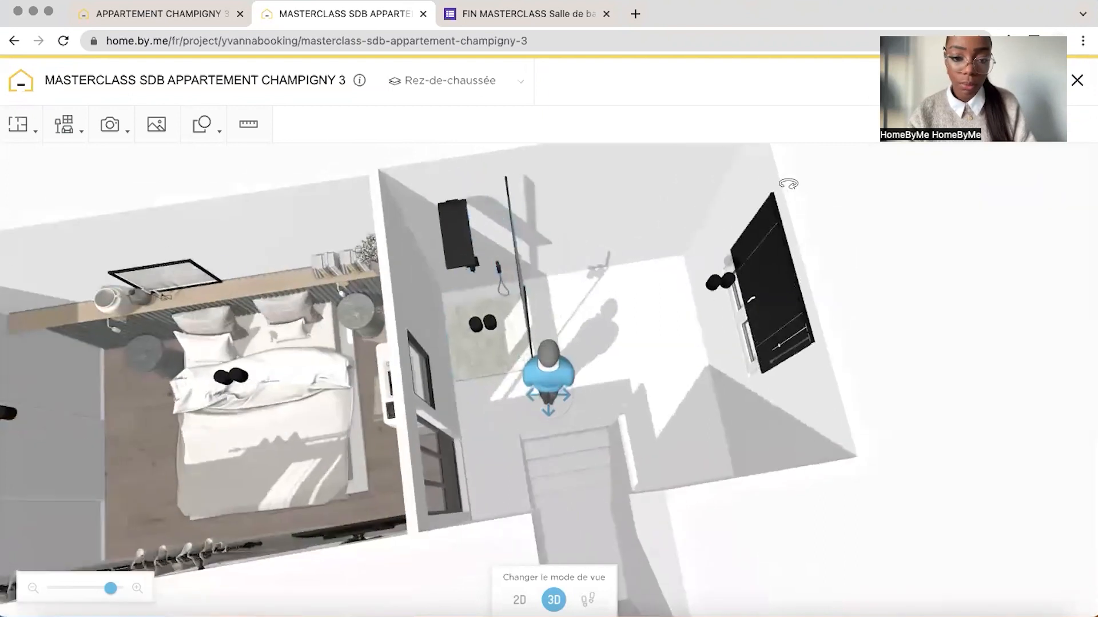
pyautogui.click(494, 348)
pyautogui.moveTo(490, 341); pyautogui.dragTo(502, 318)
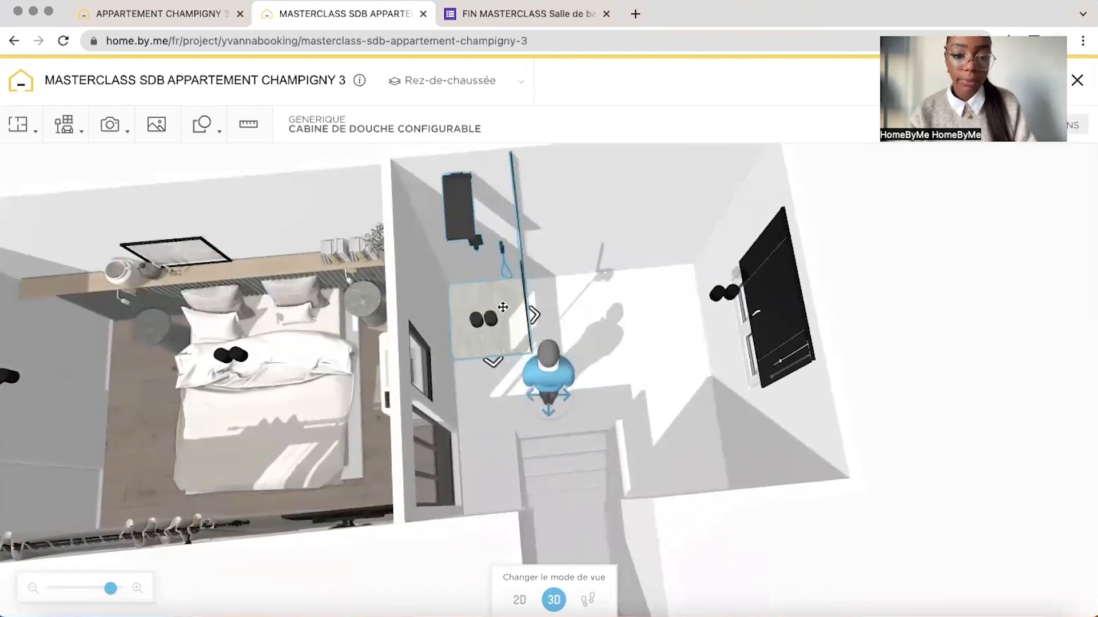
# Apply the Riverstone Bianco Carrara Field Tile from the Textures collection to the bathroom floor and stairs
pyautogui.moveTo(66, 123)
pyautogui.click(96, 200)
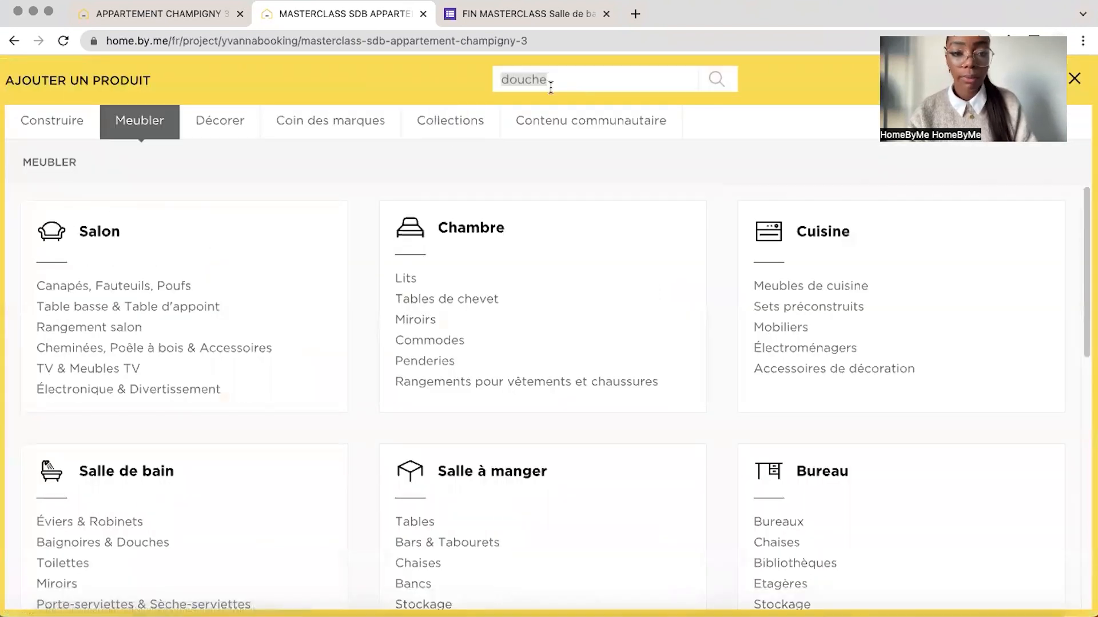
pyautogui.click(433, 121)
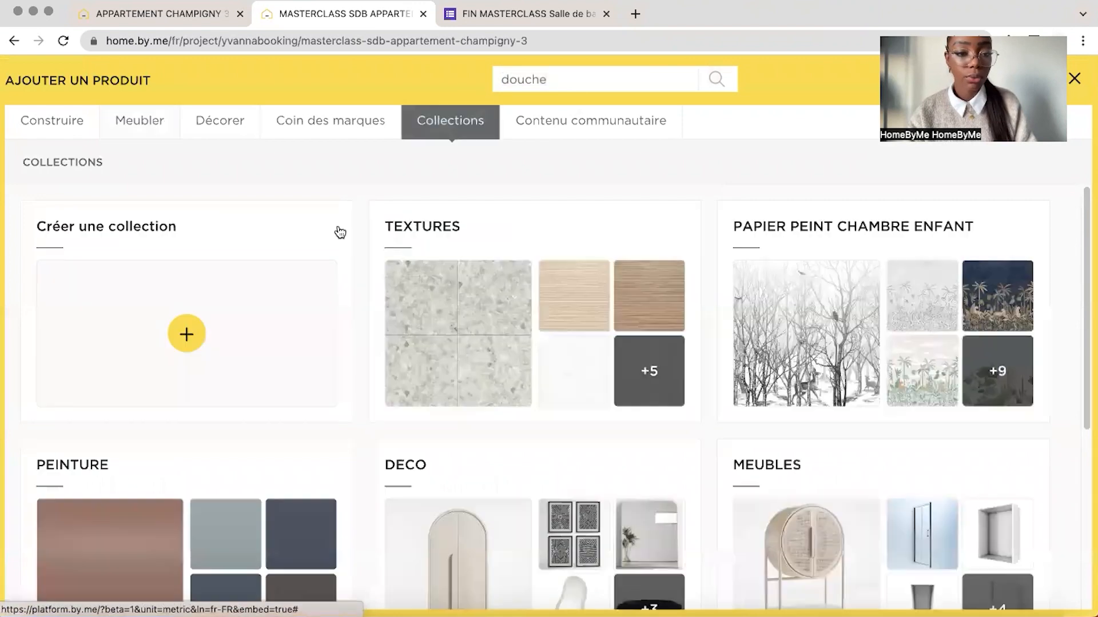
pyautogui.click(434, 367)
pyautogui.click(142, 406)
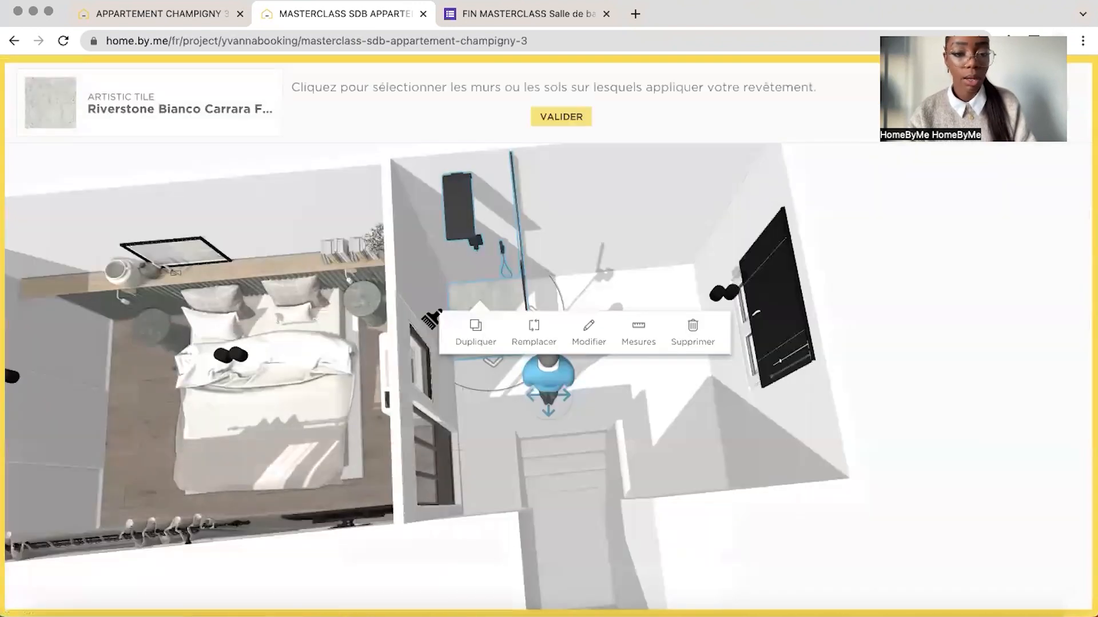
pyautogui.click(584, 255)
pyautogui.click(560, 246)
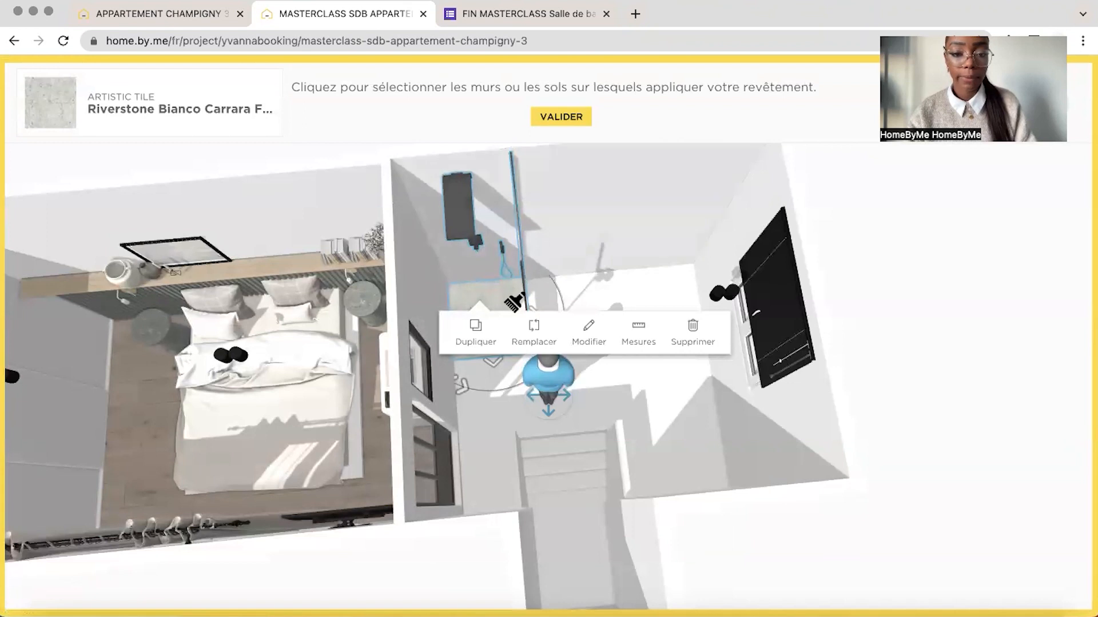
pyautogui.click(618, 301)
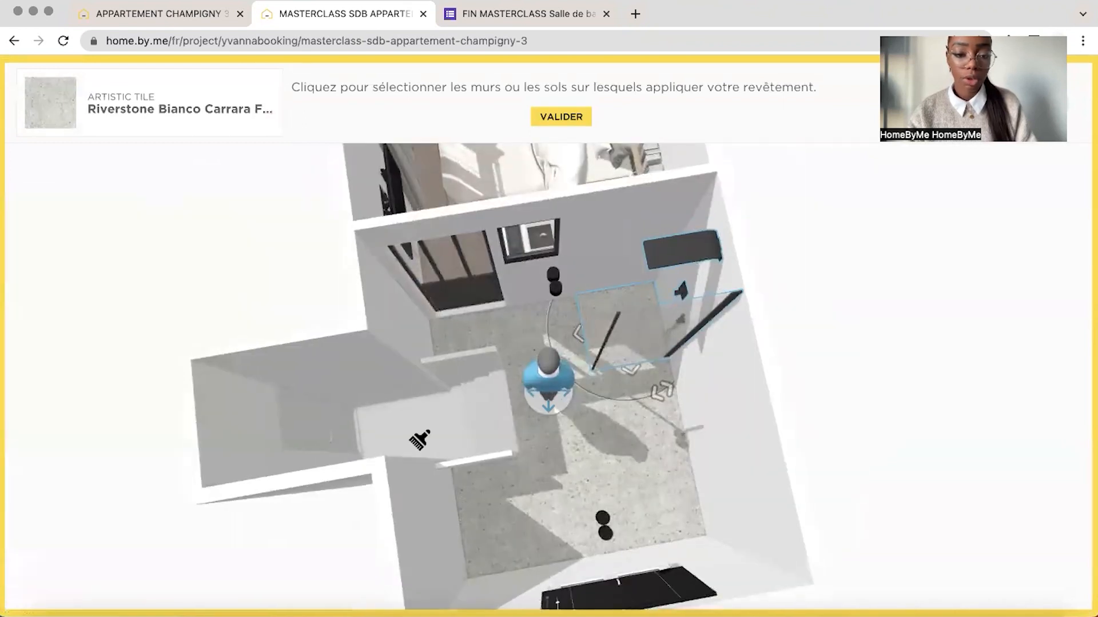
pyautogui.click(420, 440)
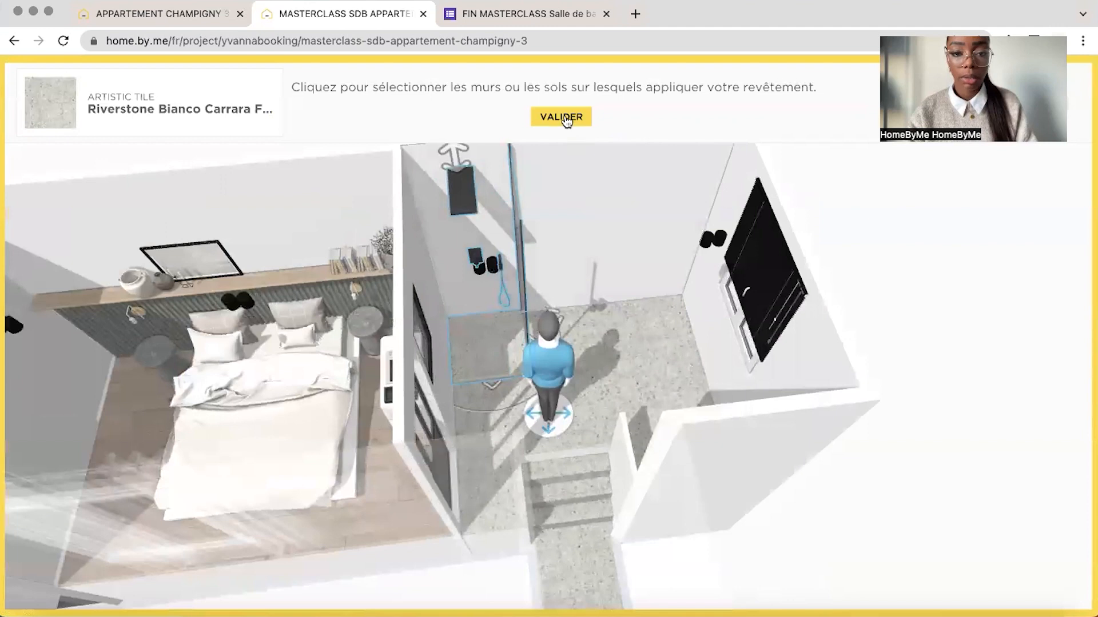
pyautogui.click(563, 116)
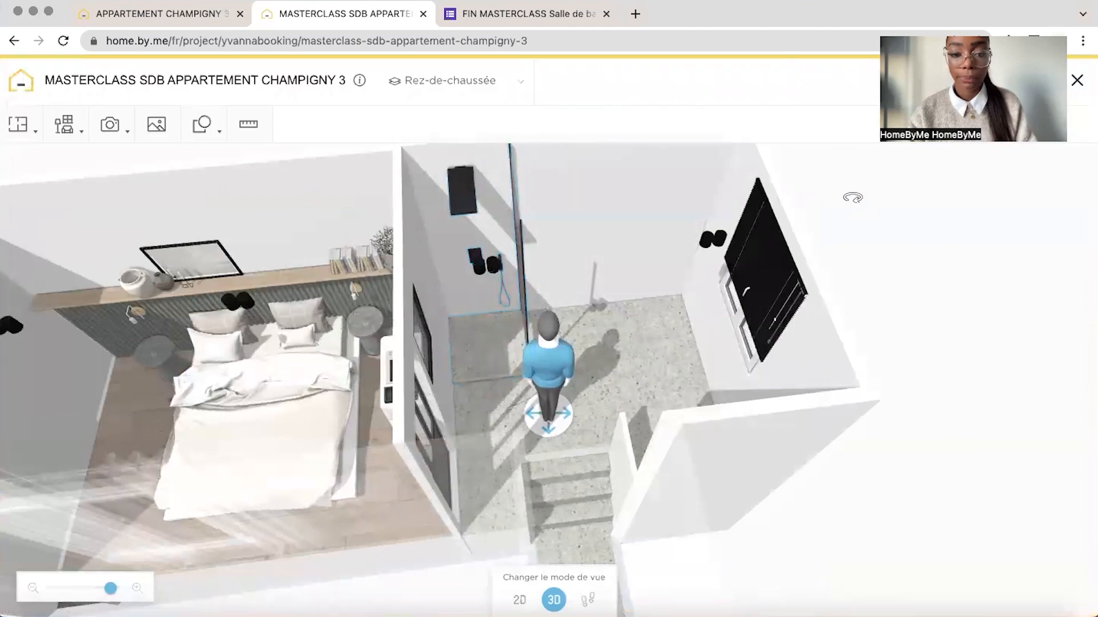
# Examine the shower area and its rear wall niche in the finished project, in 3D and on the 2D plan
pyautogui.click(117, 18)
pyautogui.moveTo(500, 223); pyautogui.dragTo(483, 166)
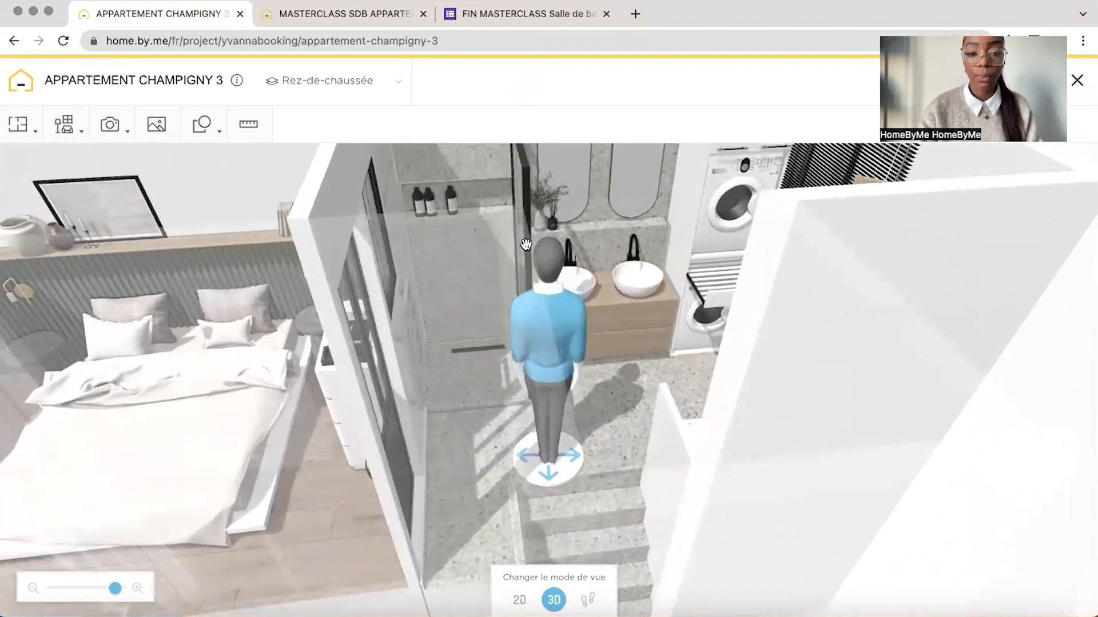
pyautogui.moveTo(553, 312); pyautogui.dragTo(493, 190)
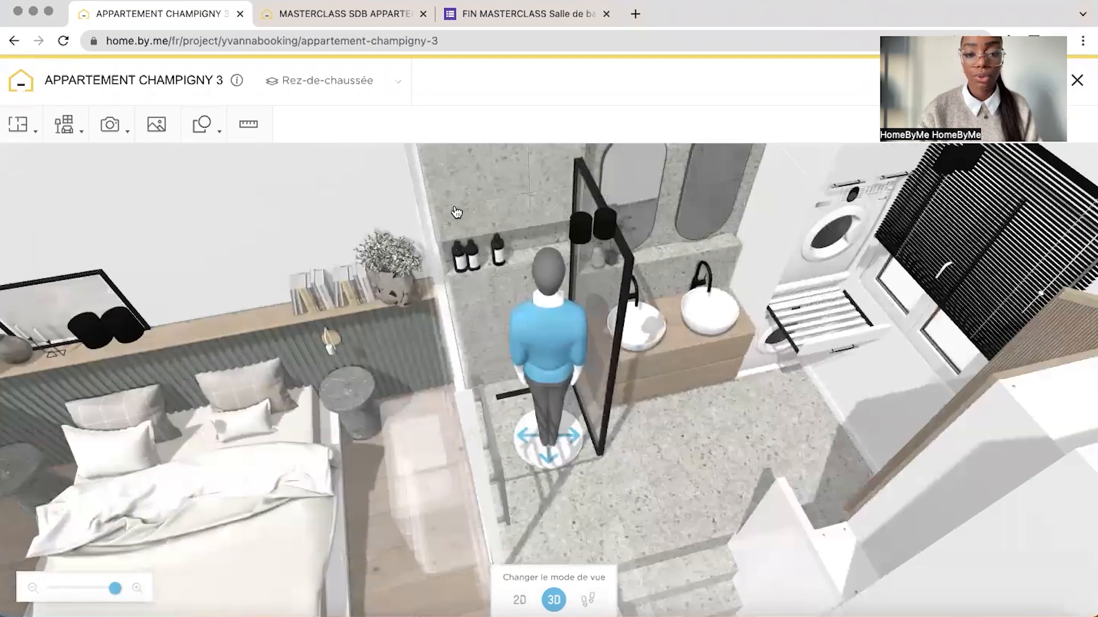
pyautogui.click(519, 600)
pyautogui.moveTo(99, 588); pyautogui.dragTo(113, 598)
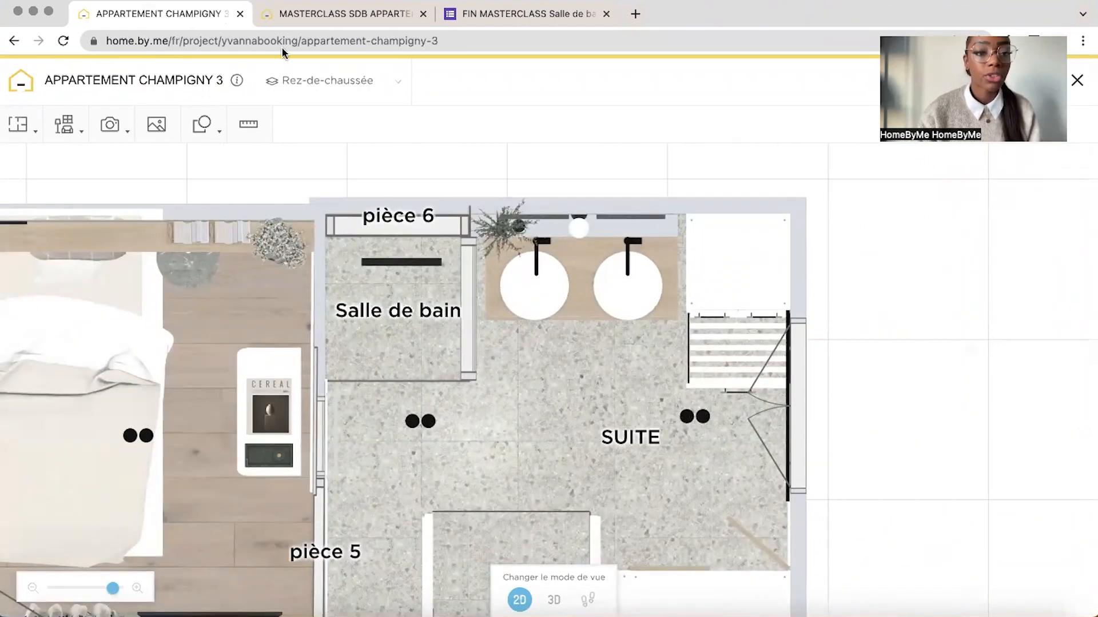
# In the masterclass project, draw a 10 cm thick wall about 90 cm long behind the shower cabin, starting from the bedroom wall
pyautogui.click(297, 13)
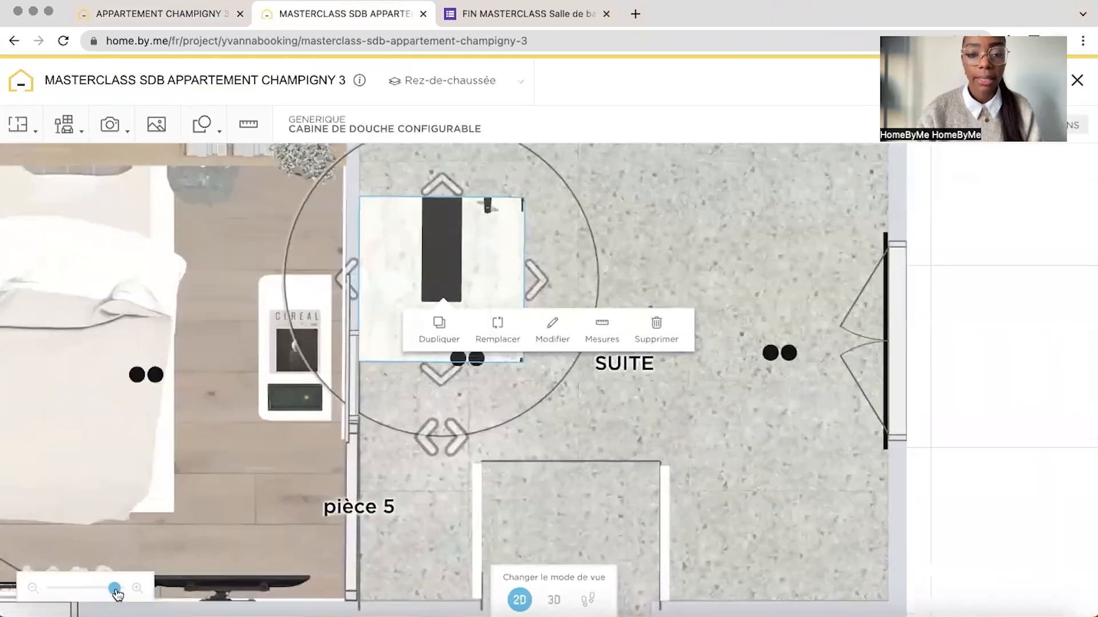
pyautogui.moveTo(710, 233); pyautogui.dragTo(711, 416)
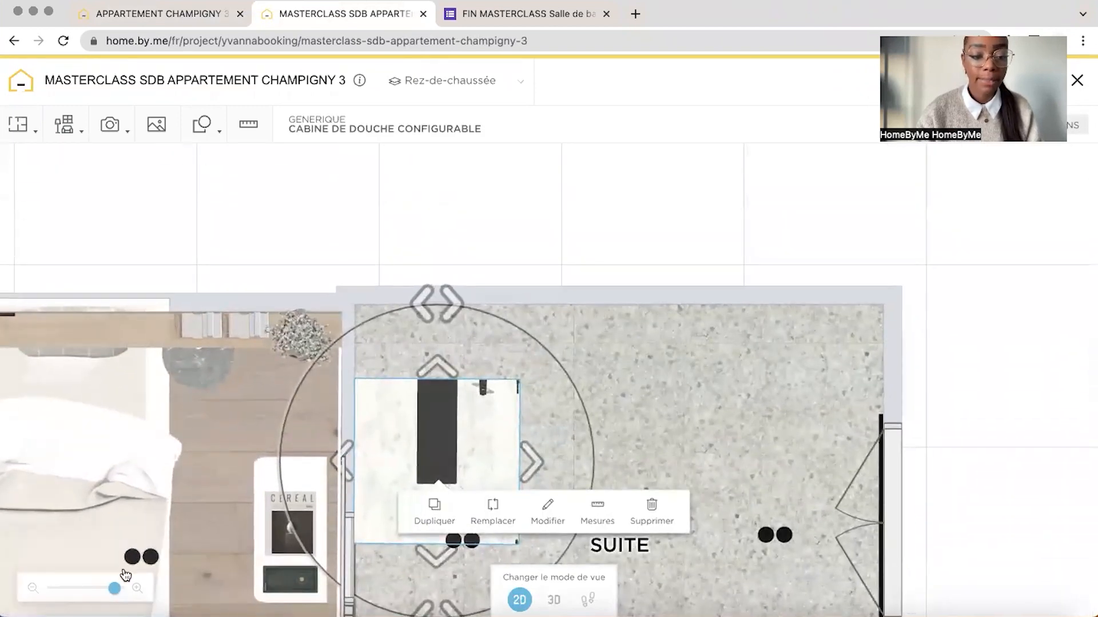
pyautogui.moveTo(115, 589); pyautogui.dragTo(119, 589)
pyautogui.click(22, 133)
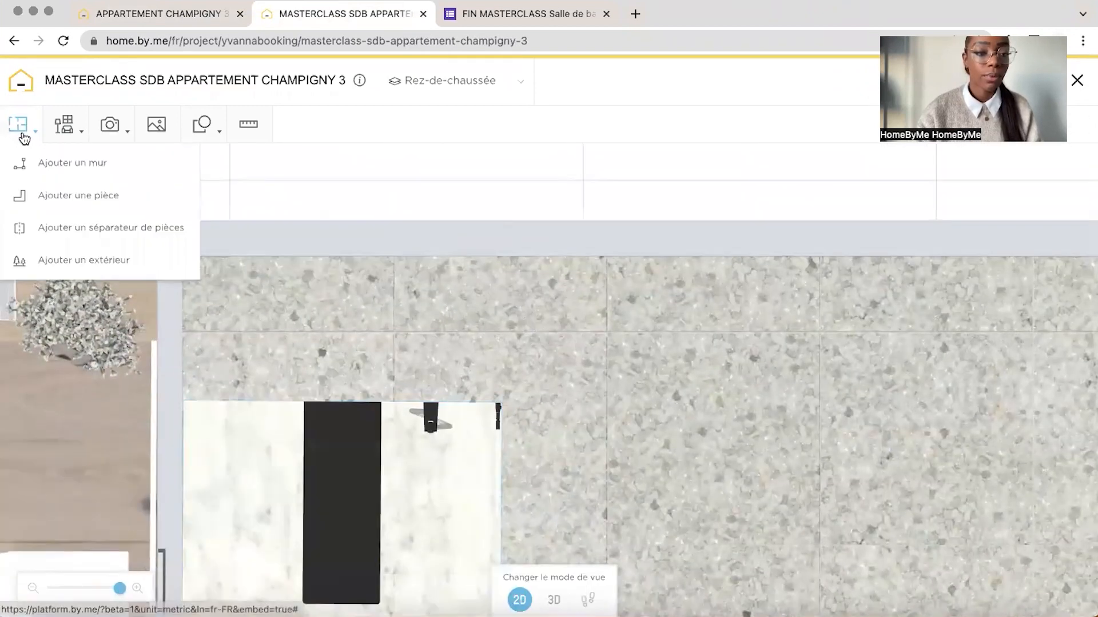
pyautogui.click(48, 167)
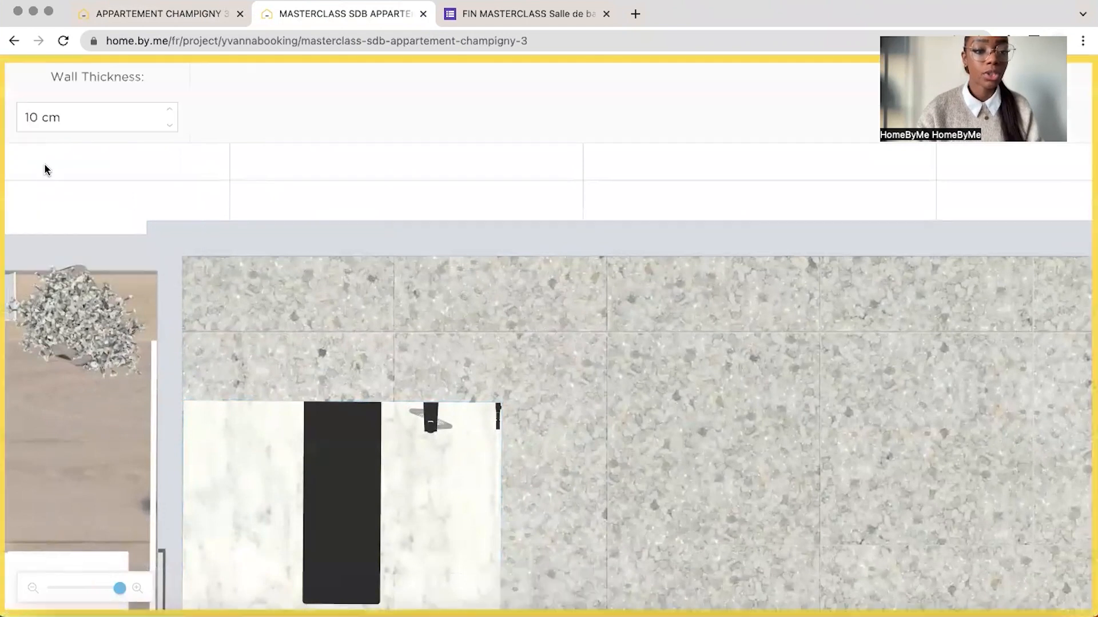
pyautogui.click(182, 295)
pyautogui.click(500, 298)
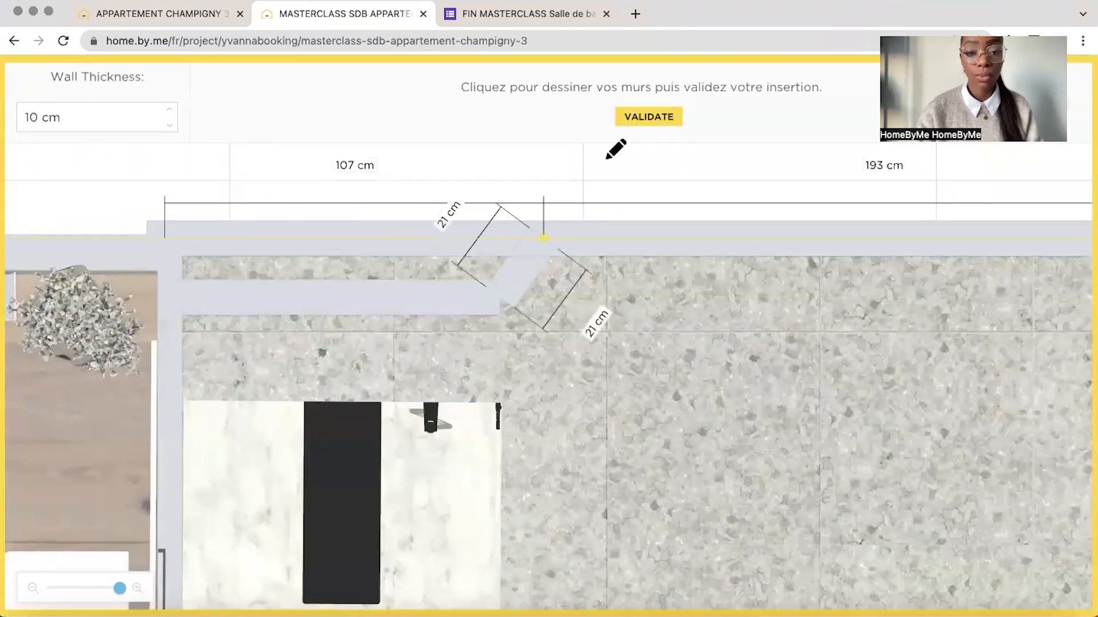
pyautogui.click(643, 117)
# Try a thickness of 20 cm for the new wall behind the shower, and return it to 10 cm
pyautogui.click(392, 311)
pyautogui.click(519, 355)
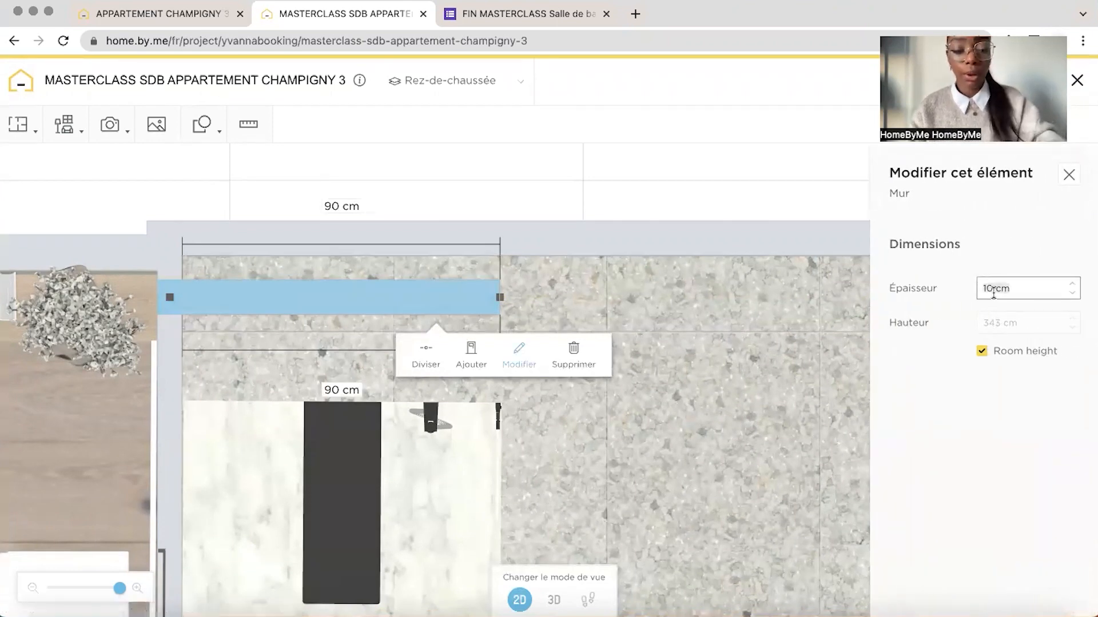
pyautogui.write('20')
pyautogui.press('Return')
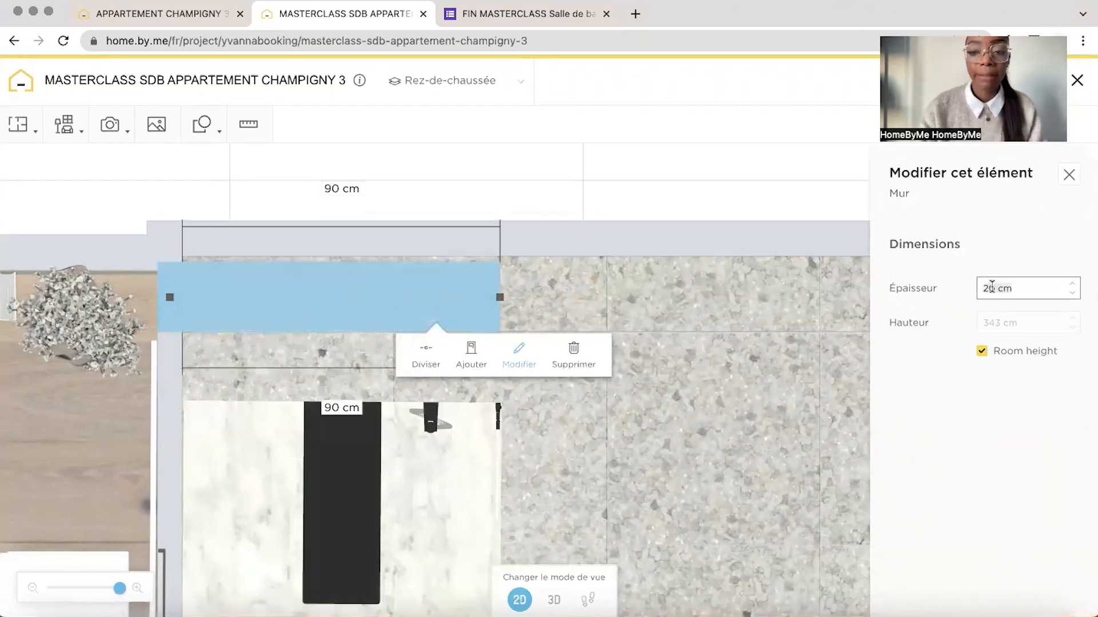
pyautogui.press('Return')
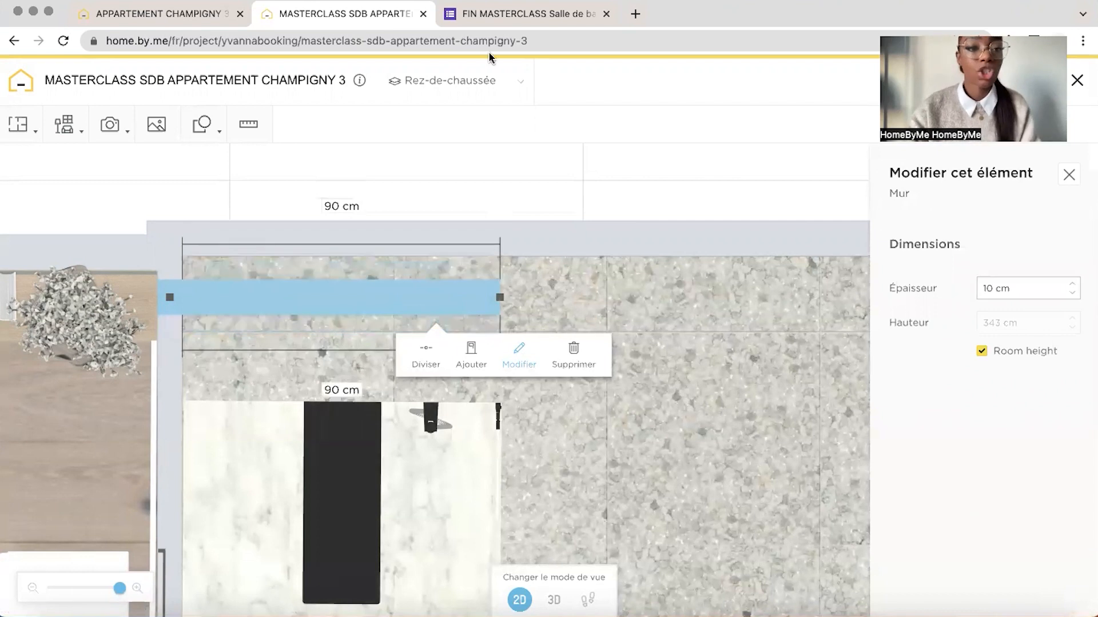
# Check the niche wall's thickness in the finished project and set the masterclass project's new wall to 14 cm thick
pyautogui.click(175, 12)
pyautogui.click(385, 233)
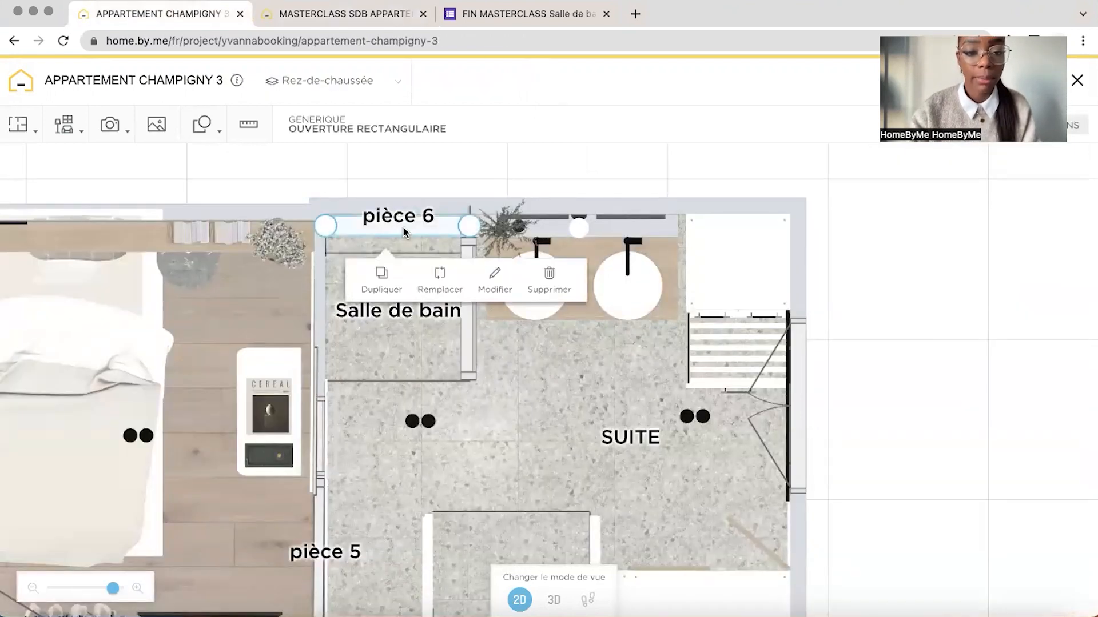
pyautogui.click(497, 391)
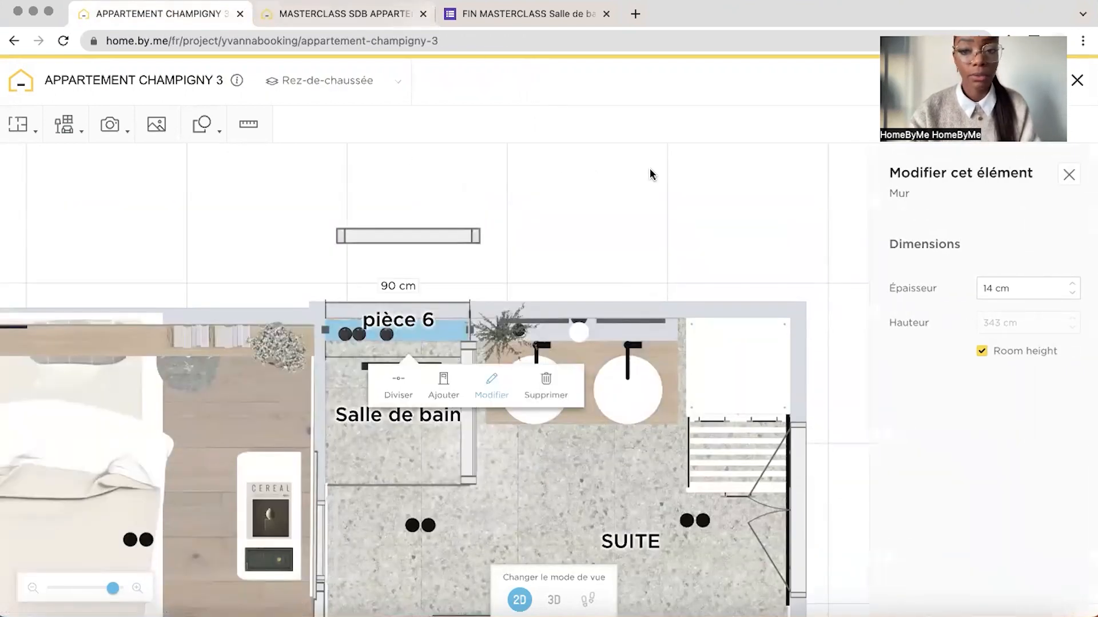
pyautogui.click(344, 14)
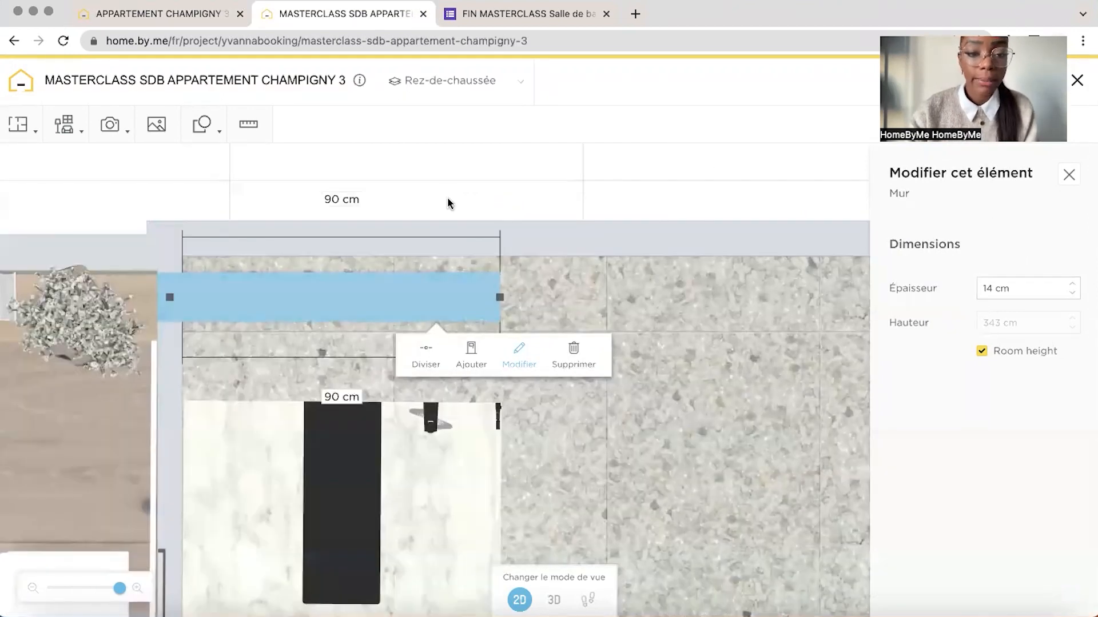
# Move the new 14 cm wall back against the bathroom's rear wall
pyautogui.moveTo(448, 204); pyautogui.dragTo(572, 218)
pyautogui.moveTo(118, 594); pyautogui.dragTo(122, 591)
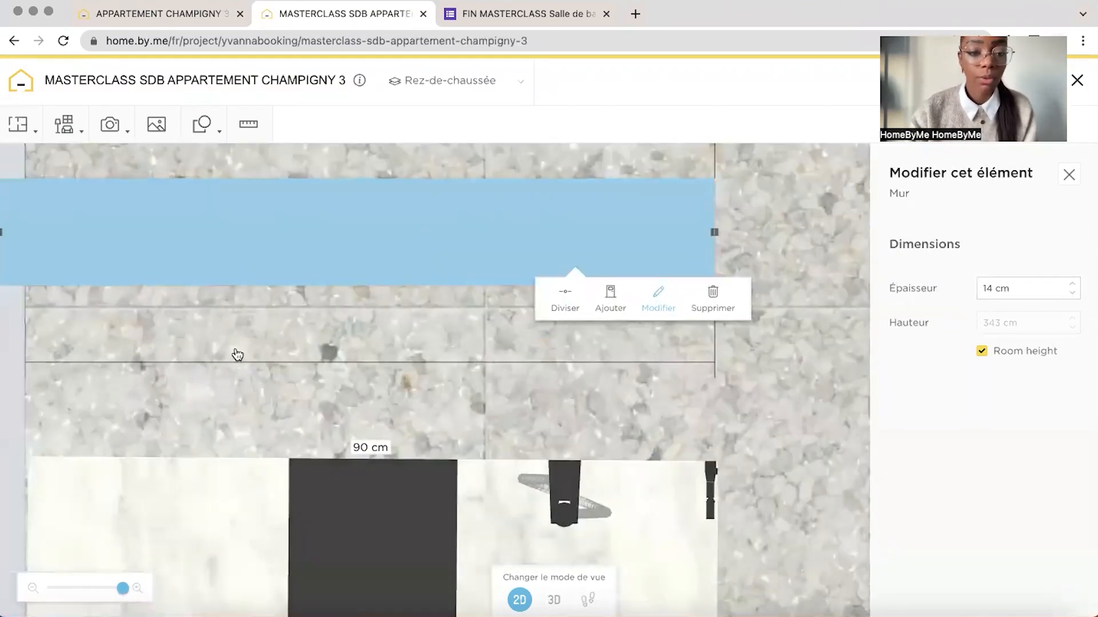
pyautogui.moveTo(238, 355); pyautogui.dragTo(398, 503)
pyautogui.moveTo(463, 359); pyautogui.dragTo(460, 327)
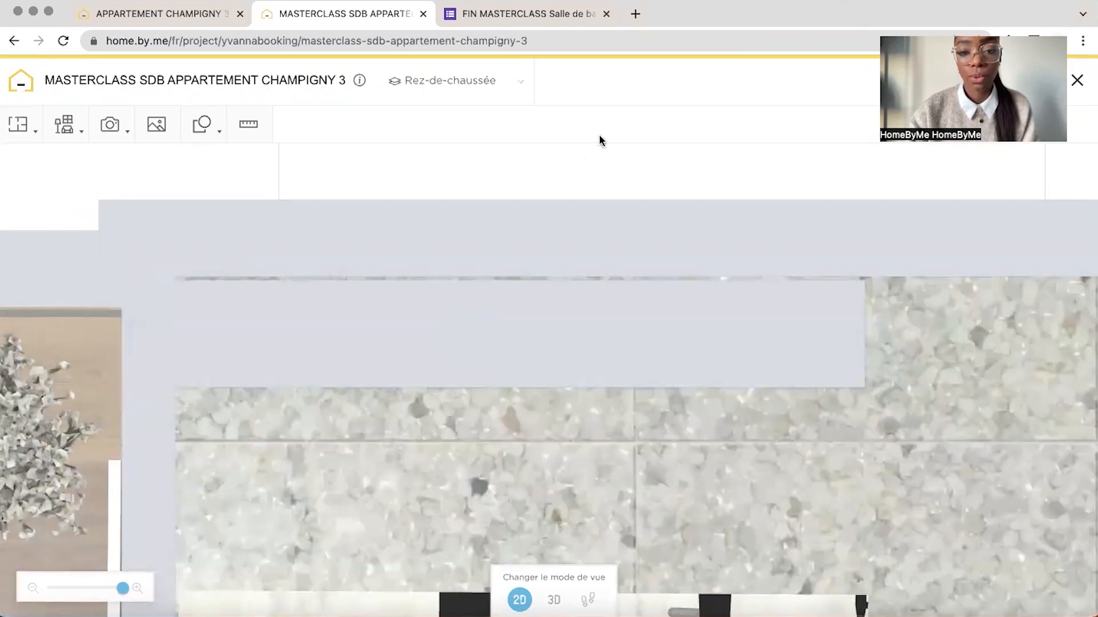
pyautogui.moveTo(594, 165); pyautogui.dragTo(523, 136)
pyautogui.click(490, 306)
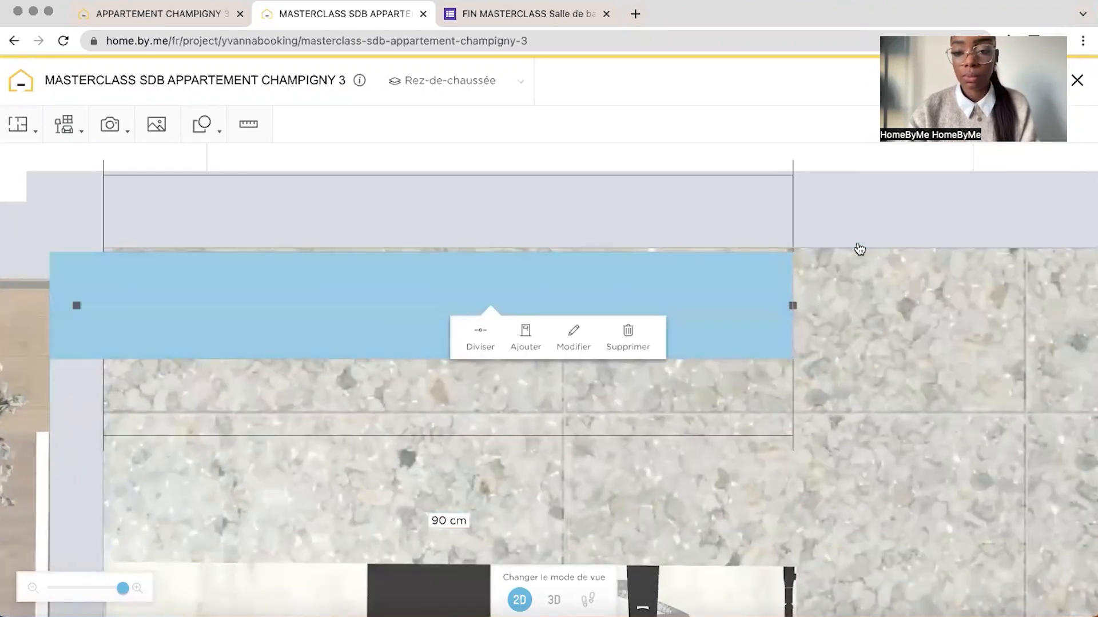
pyautogui.moveTo(894, 308); pyautogui.dragTo(785, 258)
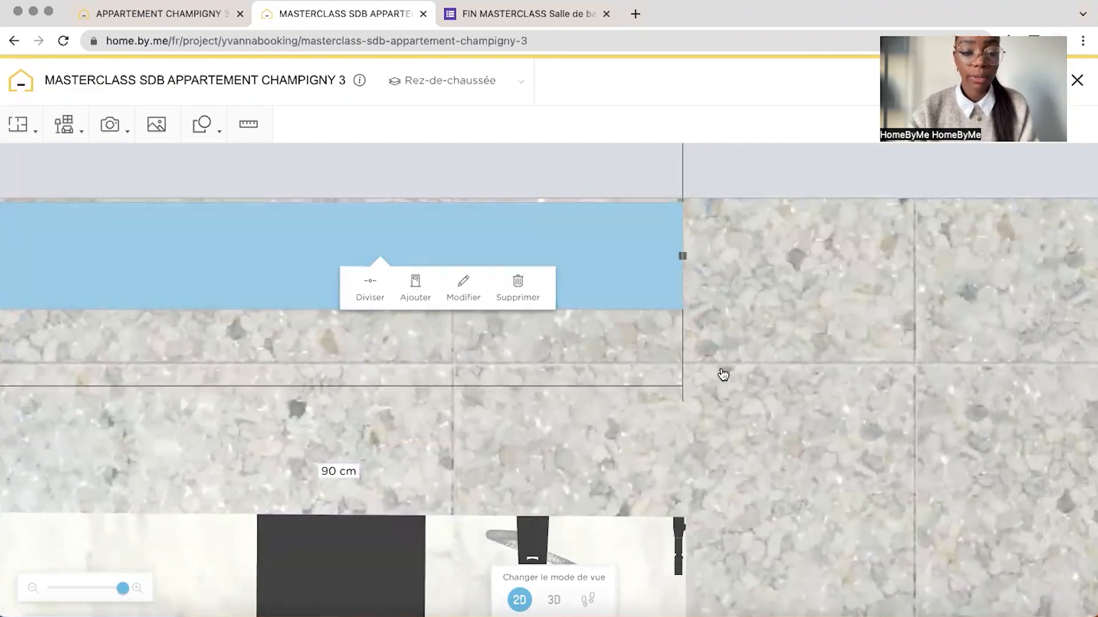
pyautogui.moveTo(722, 371); pyautogui.dragTo(739, 335)
# Move the shower cabin back against the new wall and check the arrangement in 3D
pyautogui.moveTo(123, 589); pyautogui.dragTo(116, 590)
pyautogui.moveTo(469, 497); pyautogui.dragTo(461, 416)
pyautogui.click(555, 600)
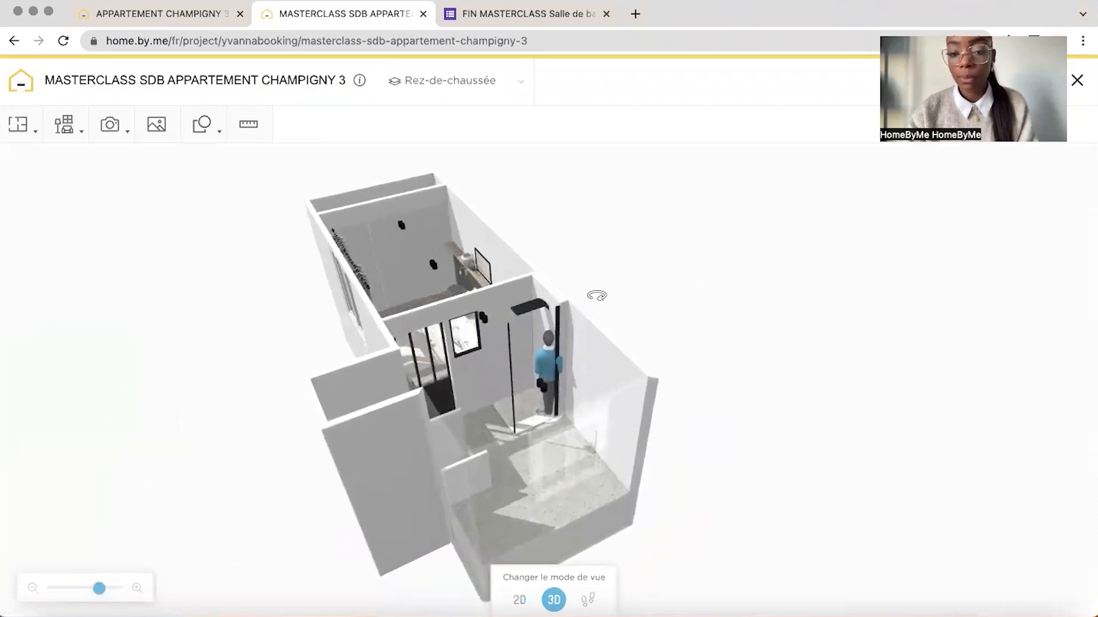
pyautogui.moveTo(597, 295); pyautogui.dragTo(718, 316)
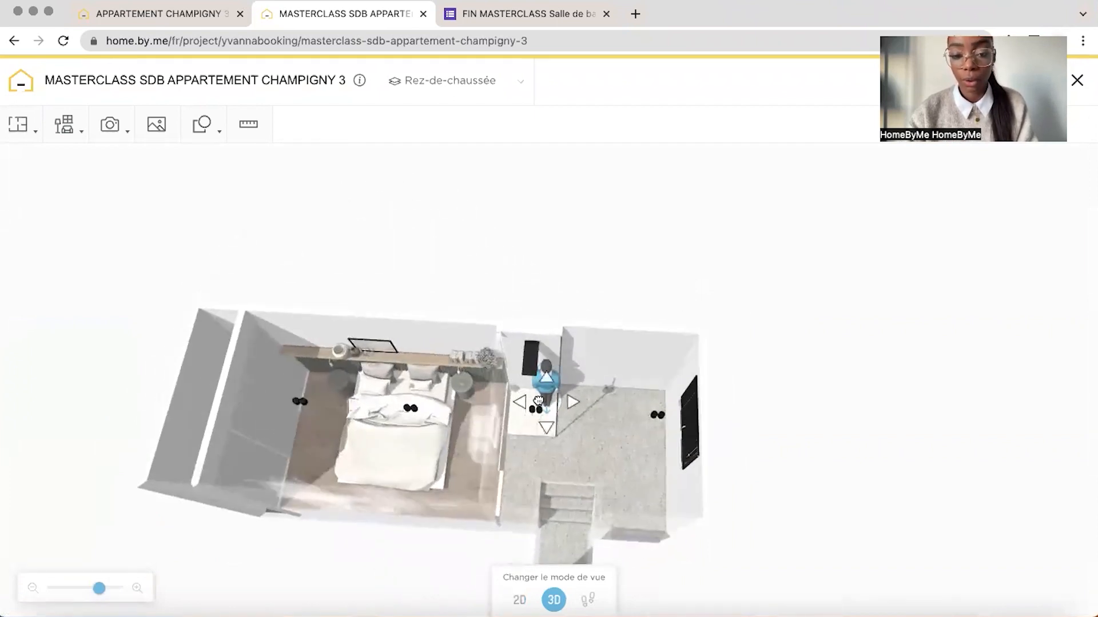
pyautogui.moveTo(614, 287); pyautogui.dragTo(596, 268)
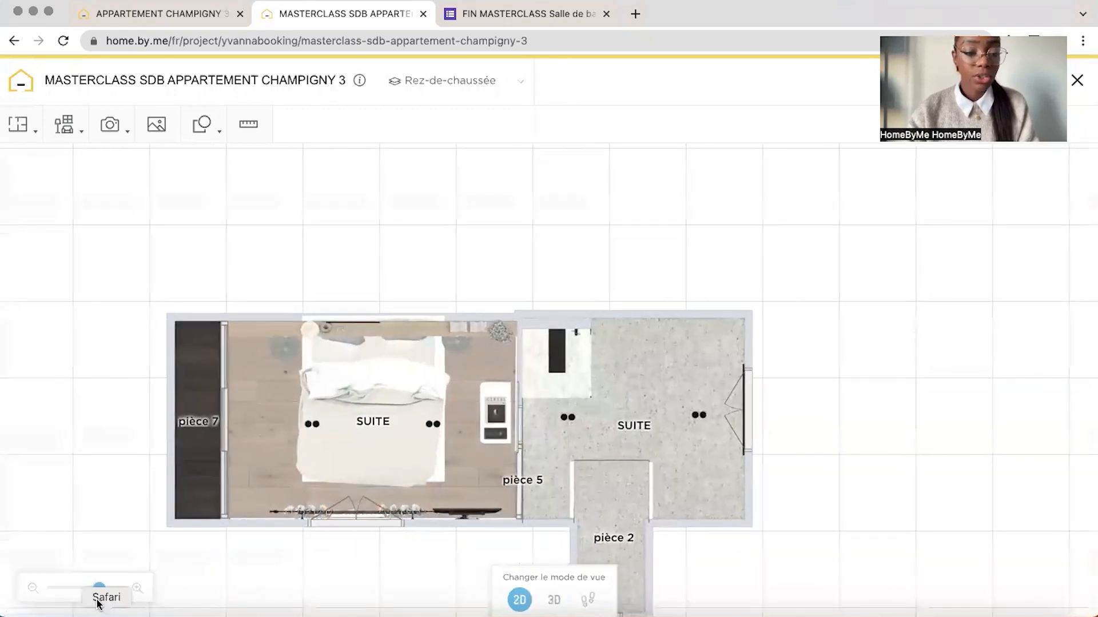
pyautogui.moveTo(99, 588); pyautogui.dragTo(113, 588)
# Search the product catalogue for "ouverture" and add the Generique "Ouverture rectangulaire" to the 2D plan beside the shower
pyautogui.click(63, 124)
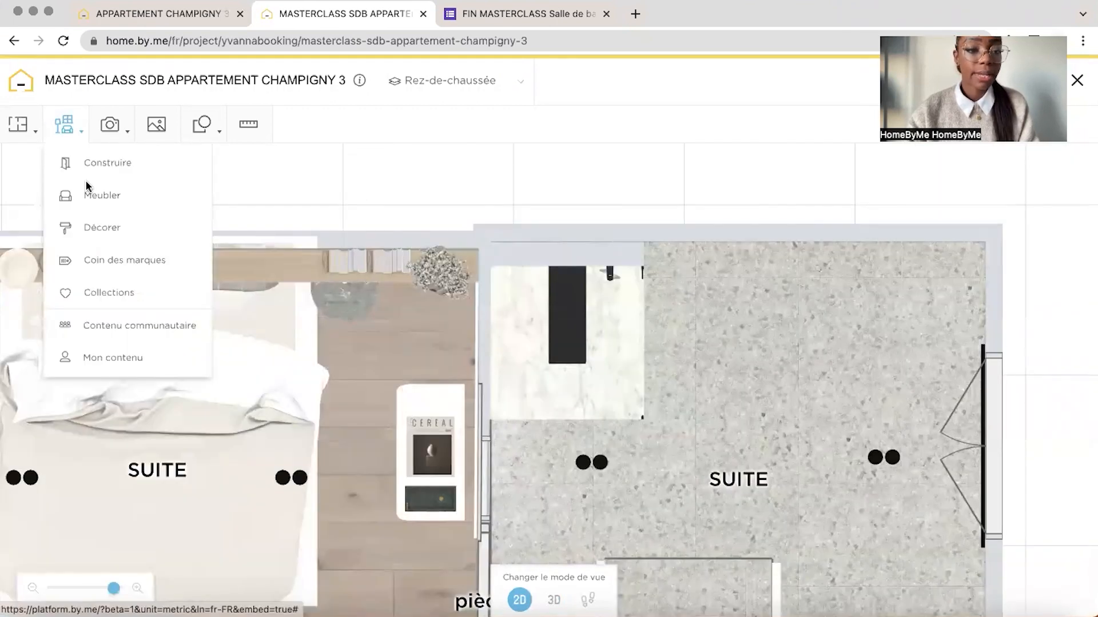
pyautogui.click(94, 194)
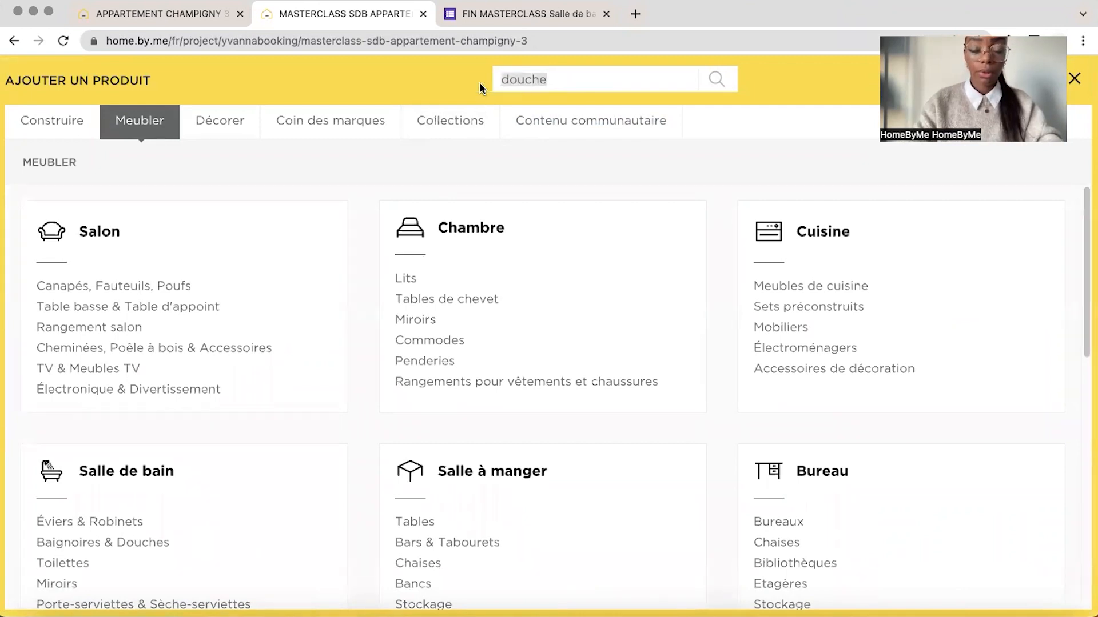
pyautogui.write('ouverture')
pyautogui.press('Return')
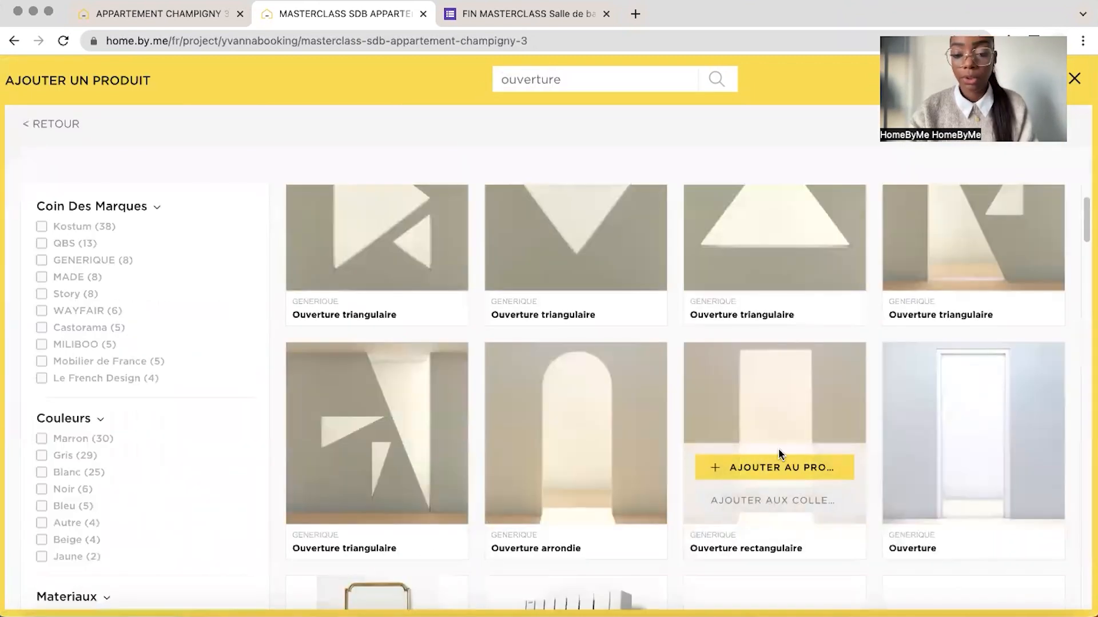
pyautogui.click(773, 468)
pyautogui.click(743, 288)
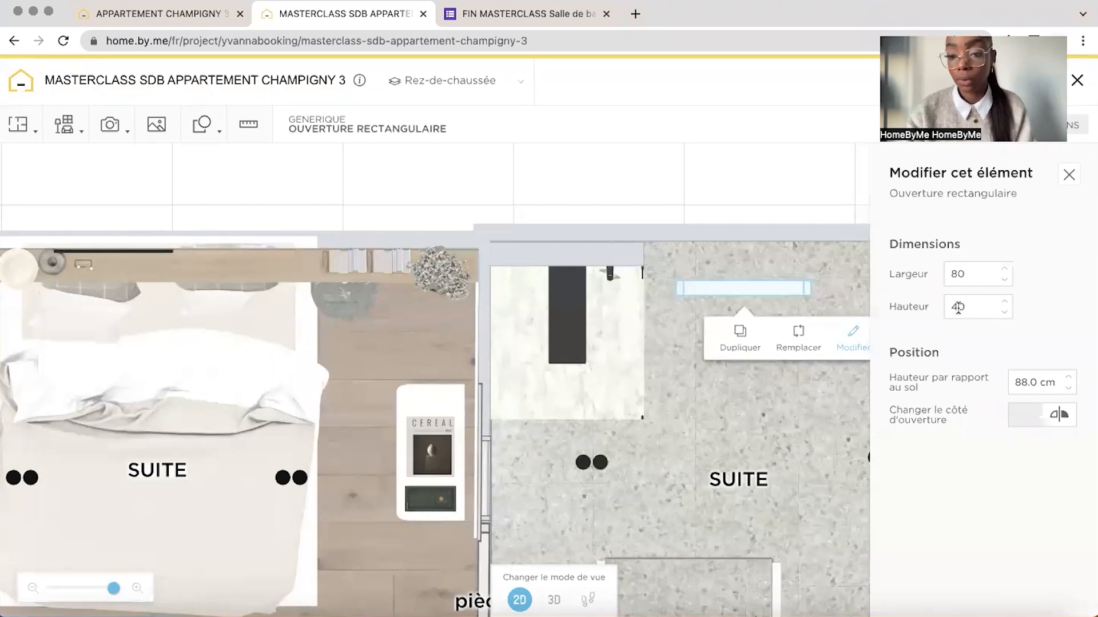
# Set the rectangular opening to 80 cm wide, 30 cm high and 220 cm above the floor, consulting the finished project's niche opening
pyautogui.click(185, 13)
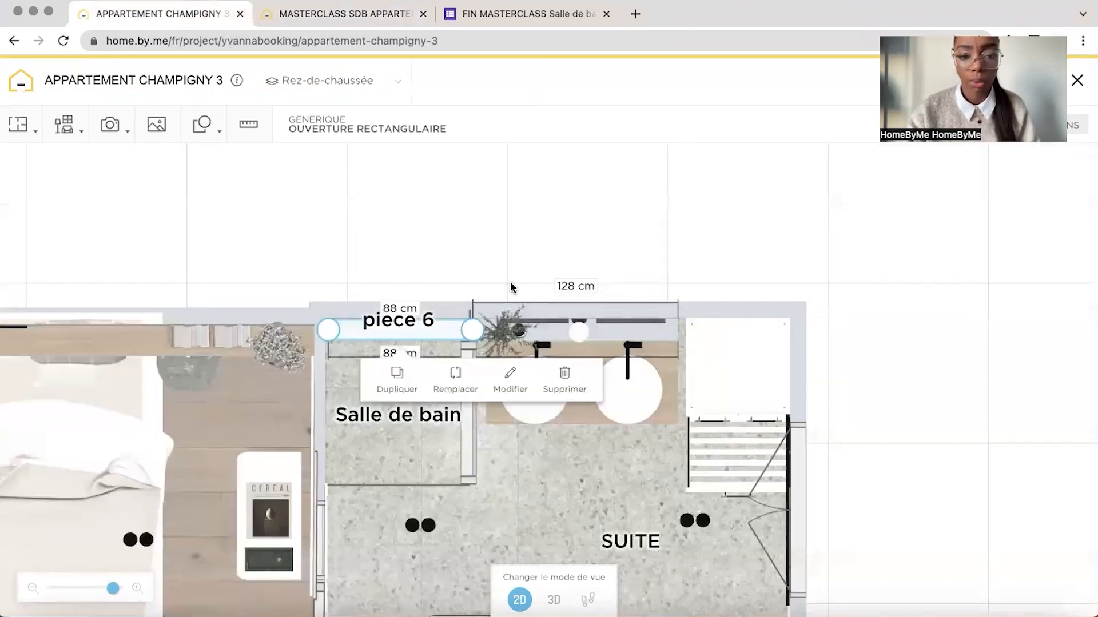
pyautogui.click(510, 378)
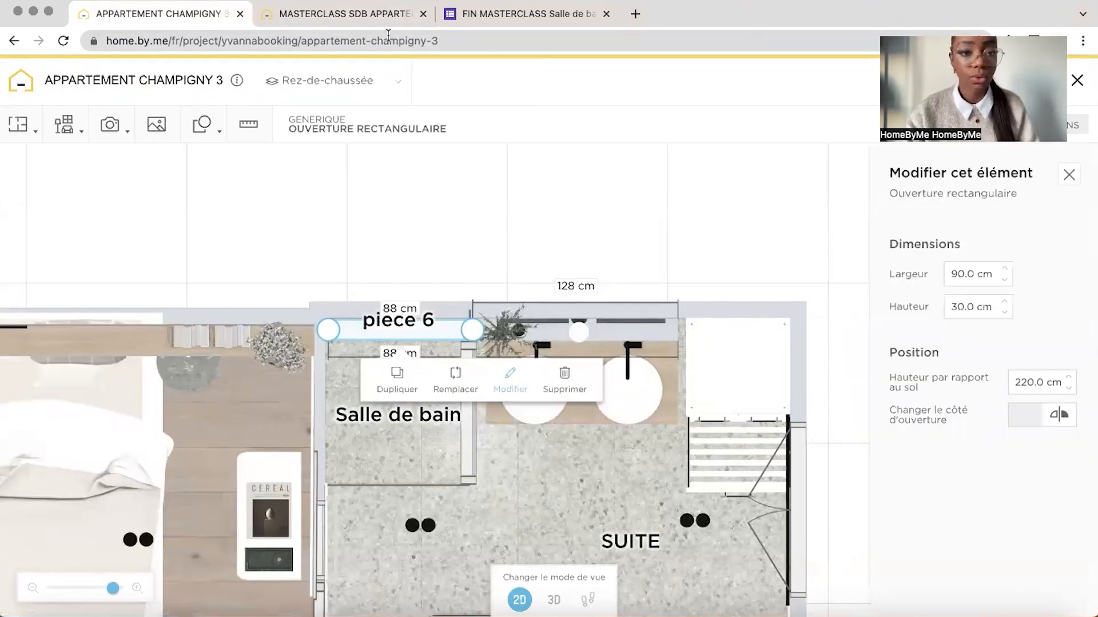
pyautogui.click(345, 16)
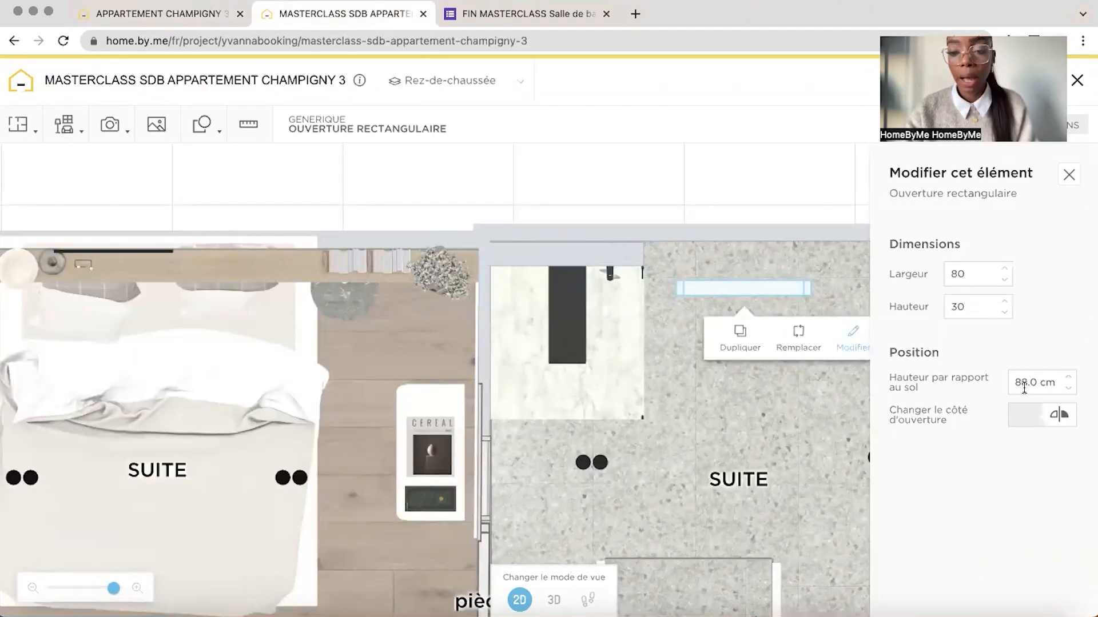
pyautogui.click(150, 16)
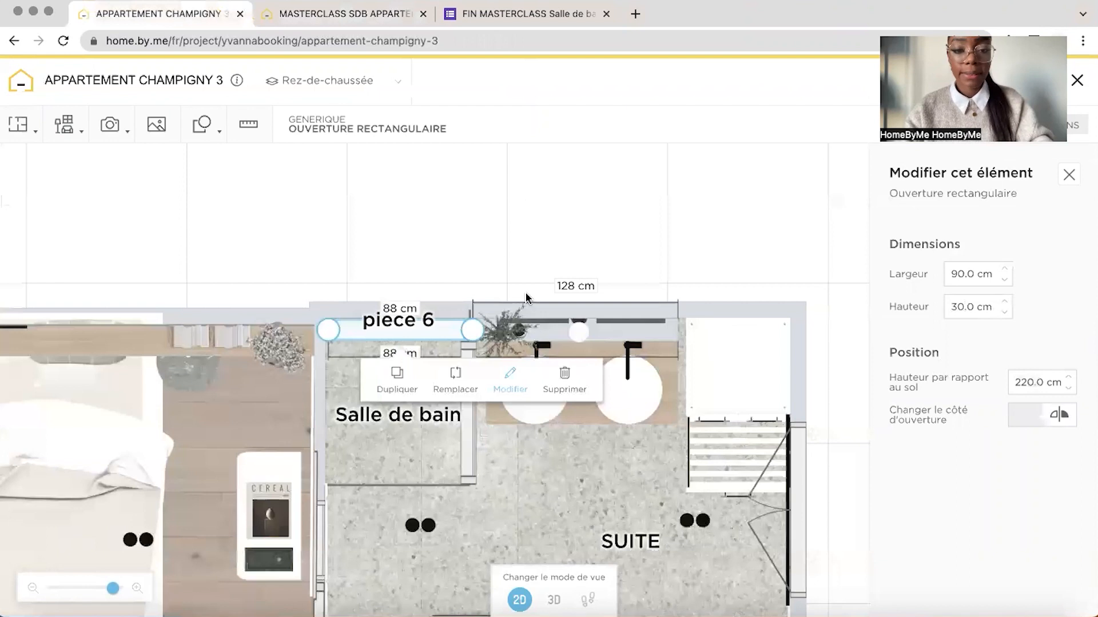
pyautogui.click(386, 23)
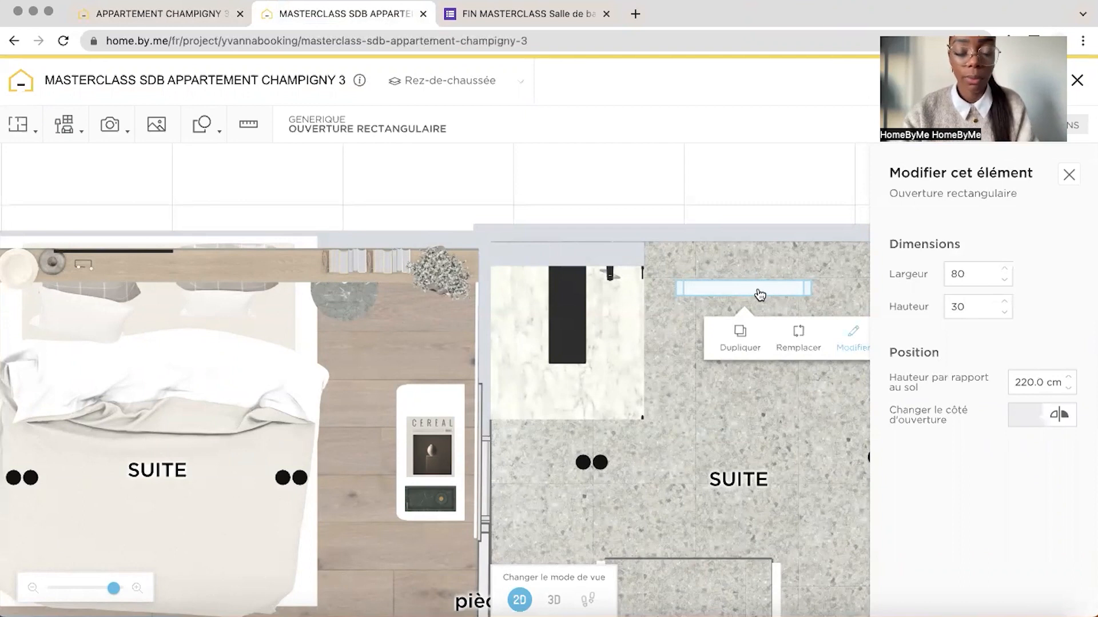
# Place the rectangular opening in the new wall behind the shower, flush with the bedroom wall, and view it in 3D
pyautogui.moveTo(759, 294); pyautogui.dragTo(568, 270)
pyautogui.click(581, 268)
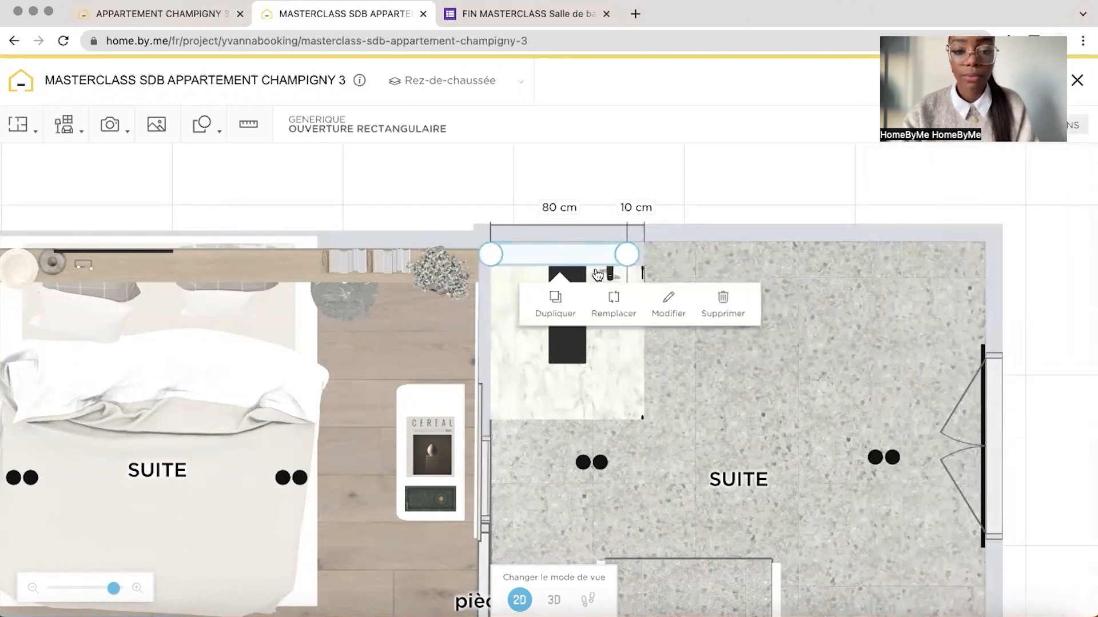
pyautogui.click(554, 601)
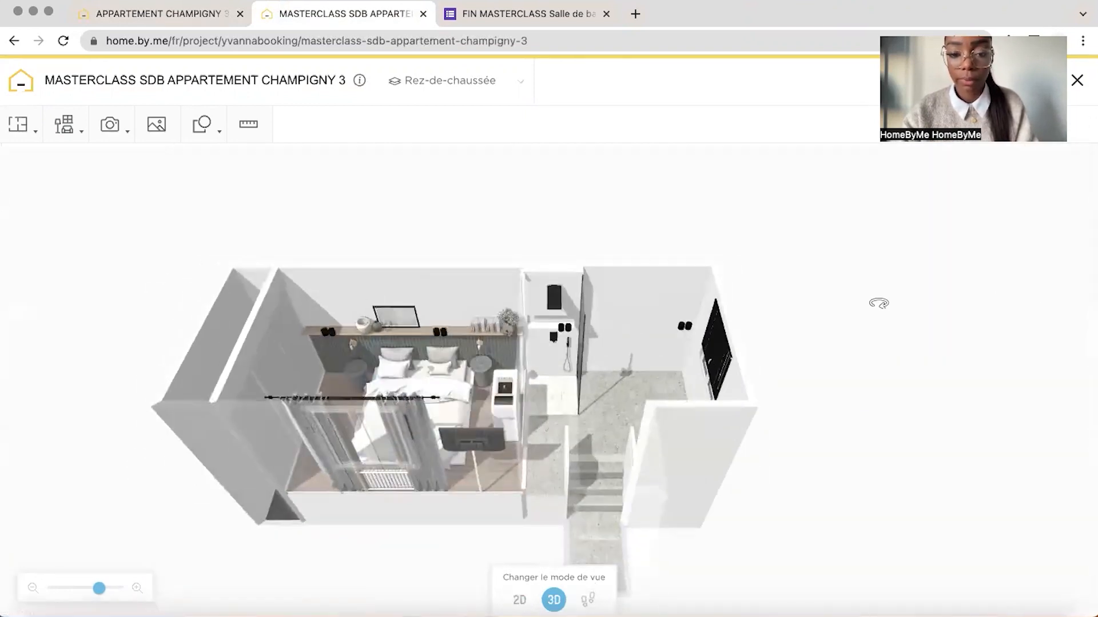
# Reuse the bathroom floor's terrazzo tile covering on the shower tray
pyautogui.moveTo(98, 591); pyautogui.dragTo(117, 591)
pyautogui.moveTo(326, 338); pyautogui.dragTo(663, 409)
pyautogui.click(664, 408)
pyautogui.click(748, 458)
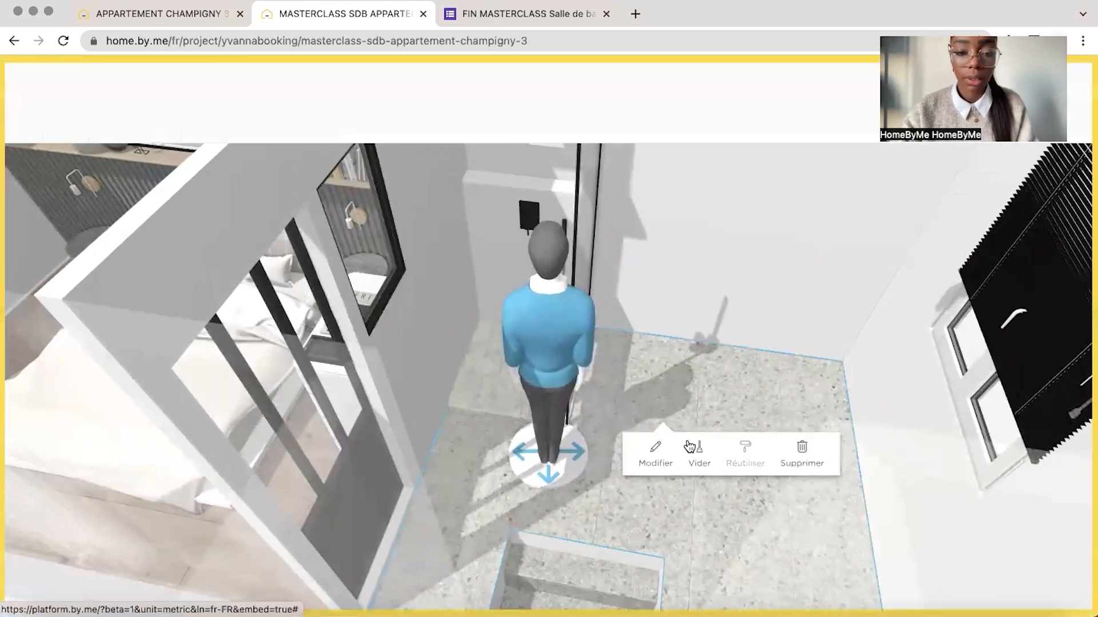
pyautogui.click(542, 121)
# Examine the tiled shower area and stairs from several angles in 3D, and open the ground floor's ceiling height settings
pyautogui.moveTo(606, 152); pyautogui.dragTo(536, 269)
pyautogui.moveTo(519, 384); pyautogui.dragTo(434, 444)
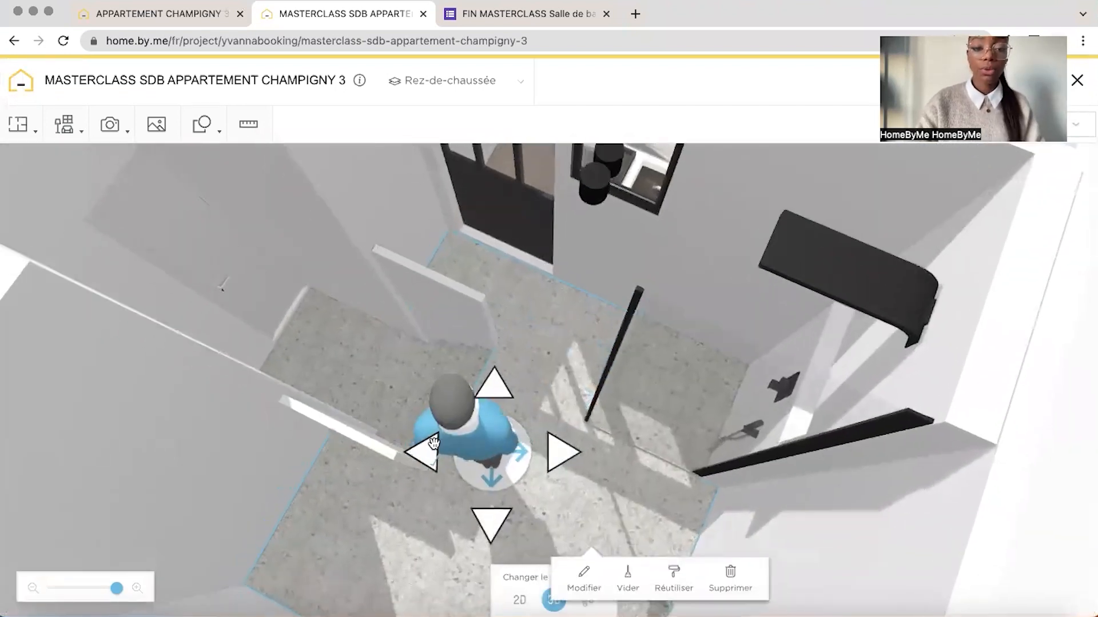
pyautogui.moveTo(257, 429); pyautogui.dragTo(295, 433)
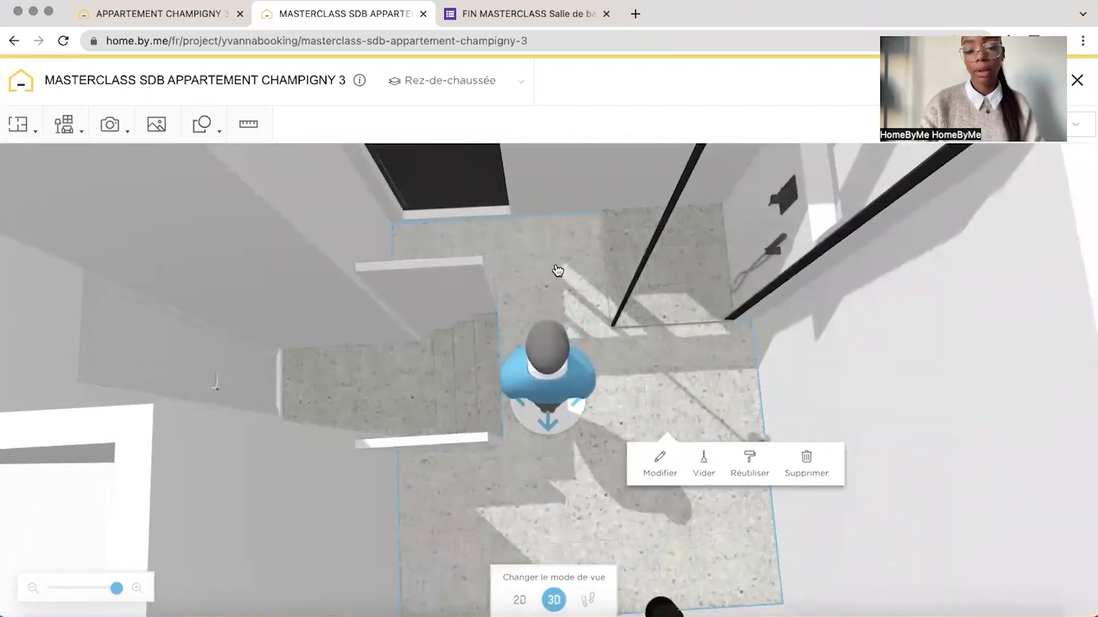
pyautogui.moveTo(556, 272); pyautogui.dragTo(515, 260)
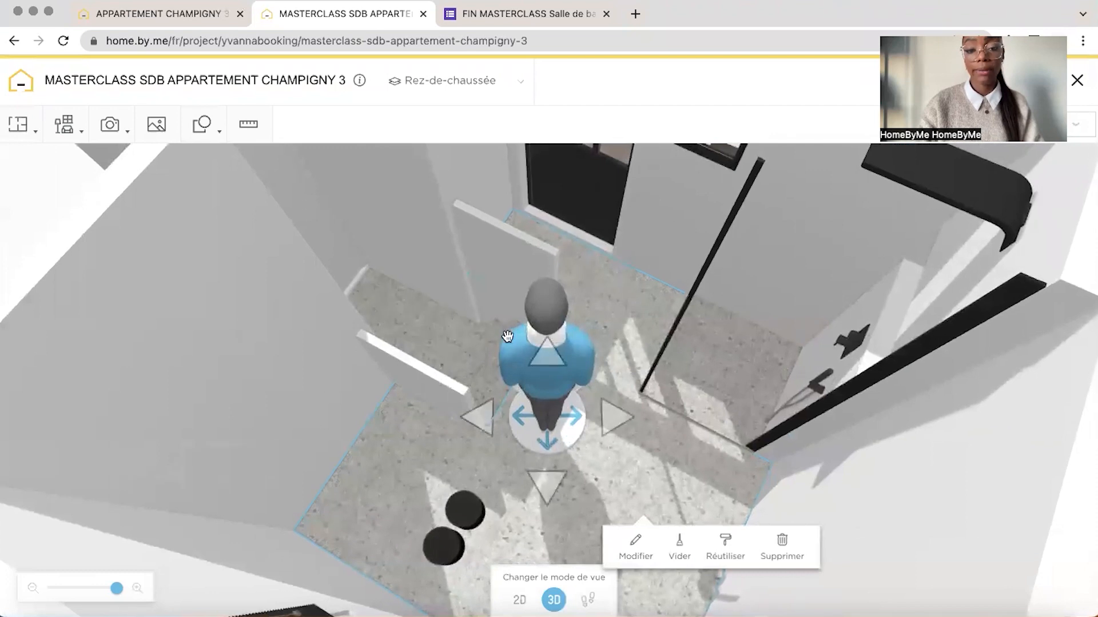
pyautogui.moveTo(424, 336)
pyautogui.mouseDown()
pyautogui.moveTo(454, 358)
pyautogui.moveTo(368, 324)
pyautogui.moveTo(416, 331)
pyautogui.mouseUp()
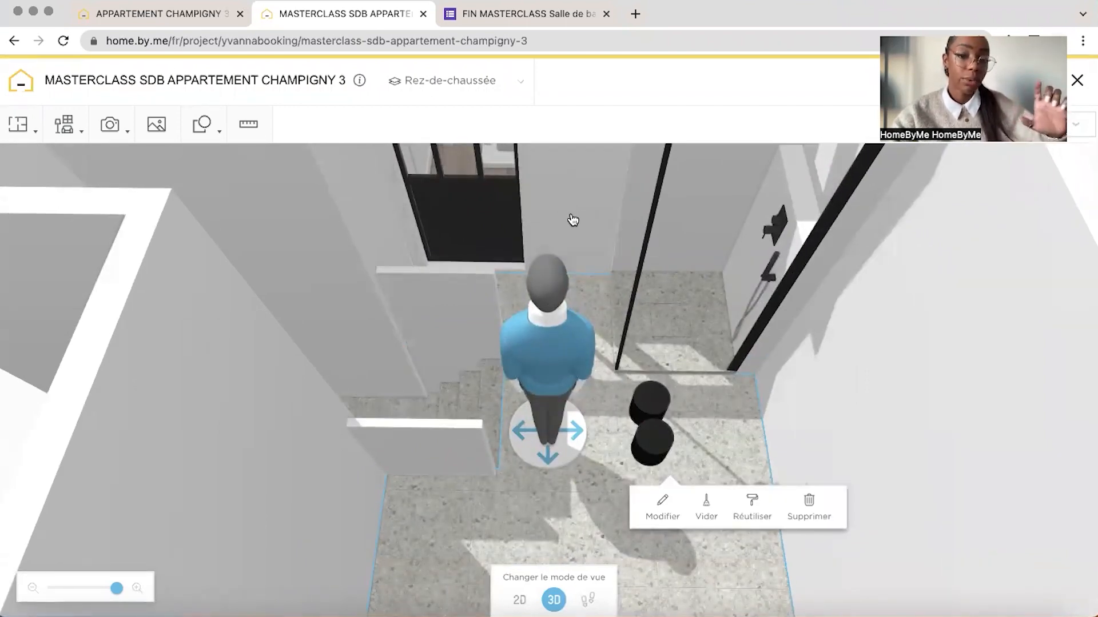
pyautogui.click(451, 89)
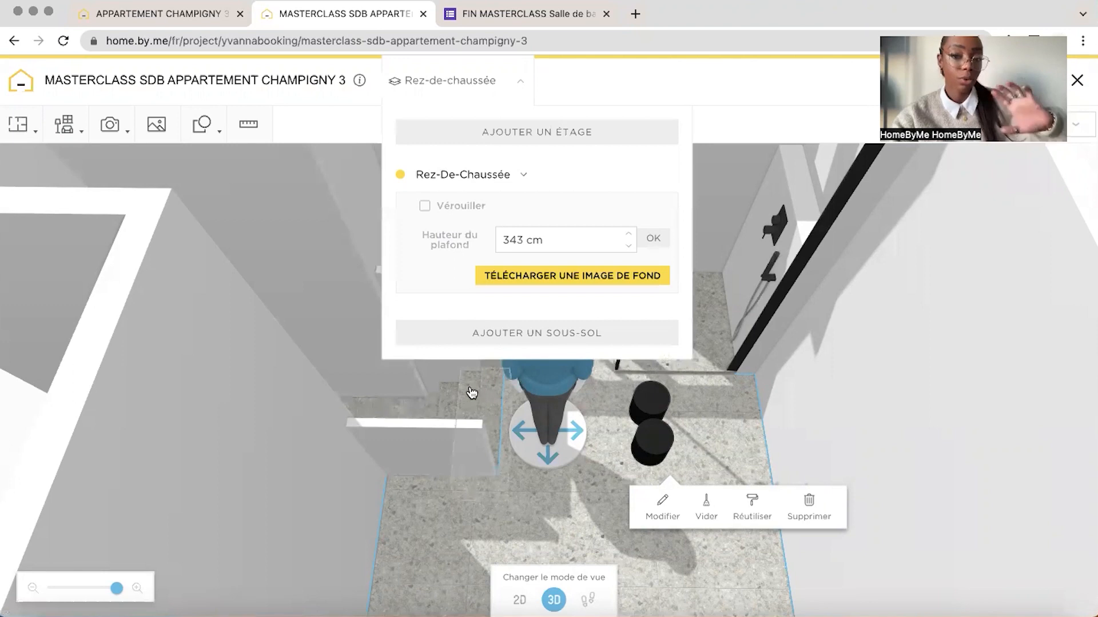
# Compare the masterclass project's shower area with the finished project's shower niche and vanity wall from several 3D angles
pyautogui.moveTo(796, 411); pyautogui.dragTo(769, 183)
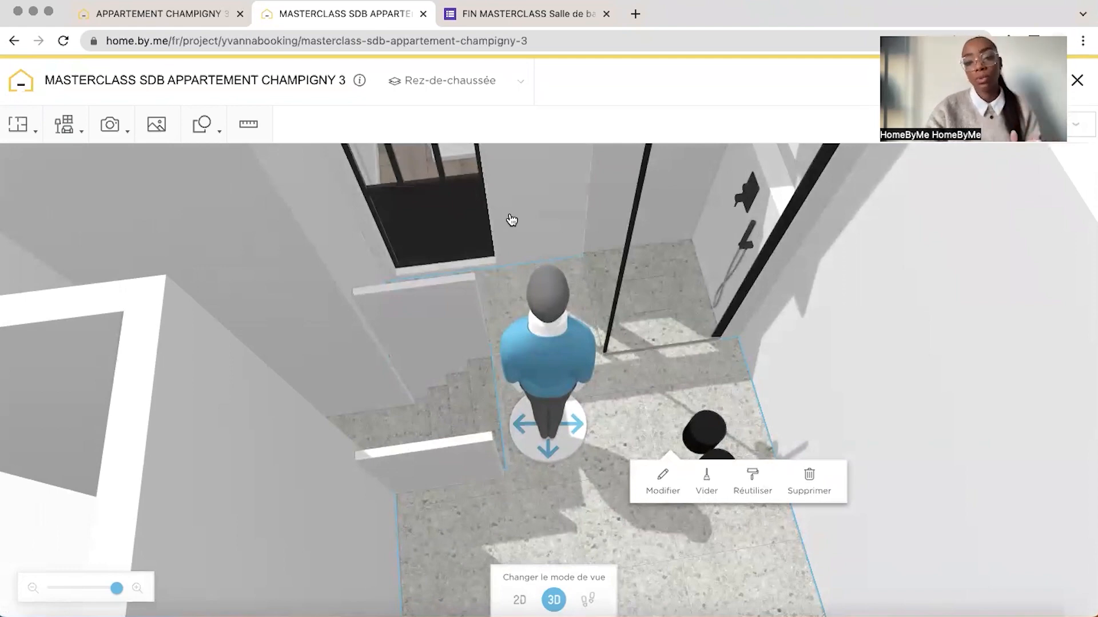
pyautogui.moveTo(525, 211); pyautogui.dragTo(279, 171)
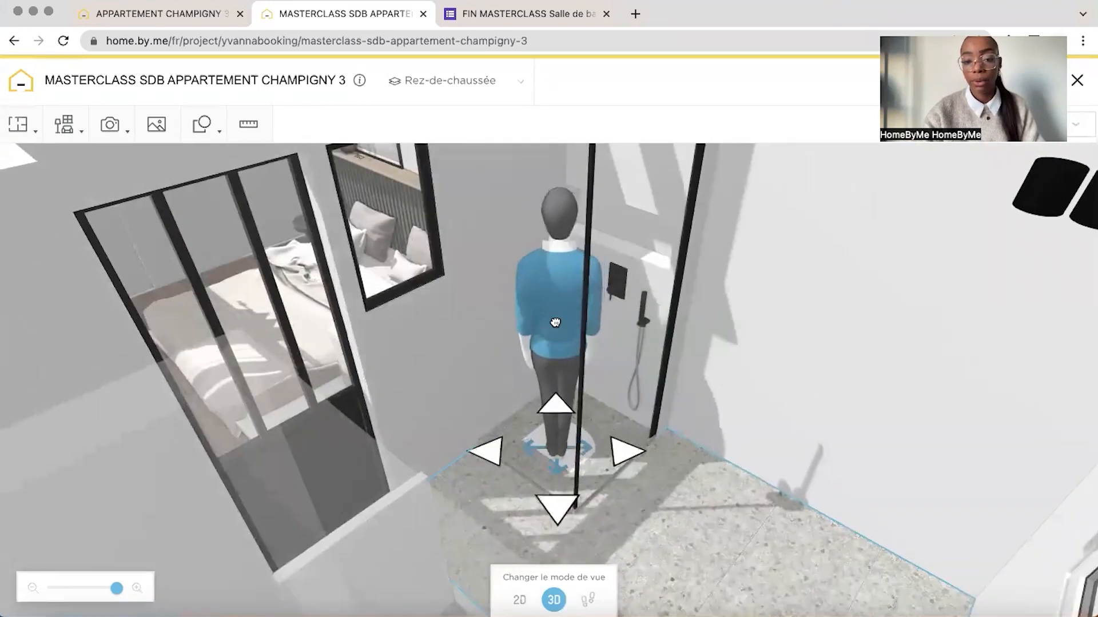
pyautogui.moveTo(768, 261); pyautogui.dragTo(654, 218)
pyautogui.click(194, 20)
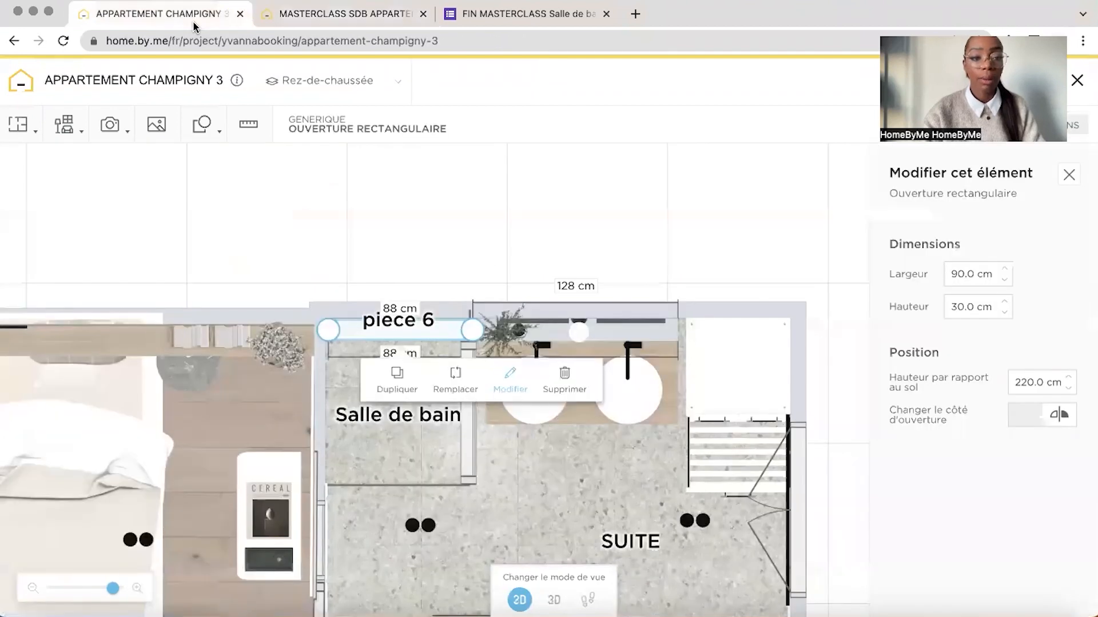
pyautogui.click(551, 601)
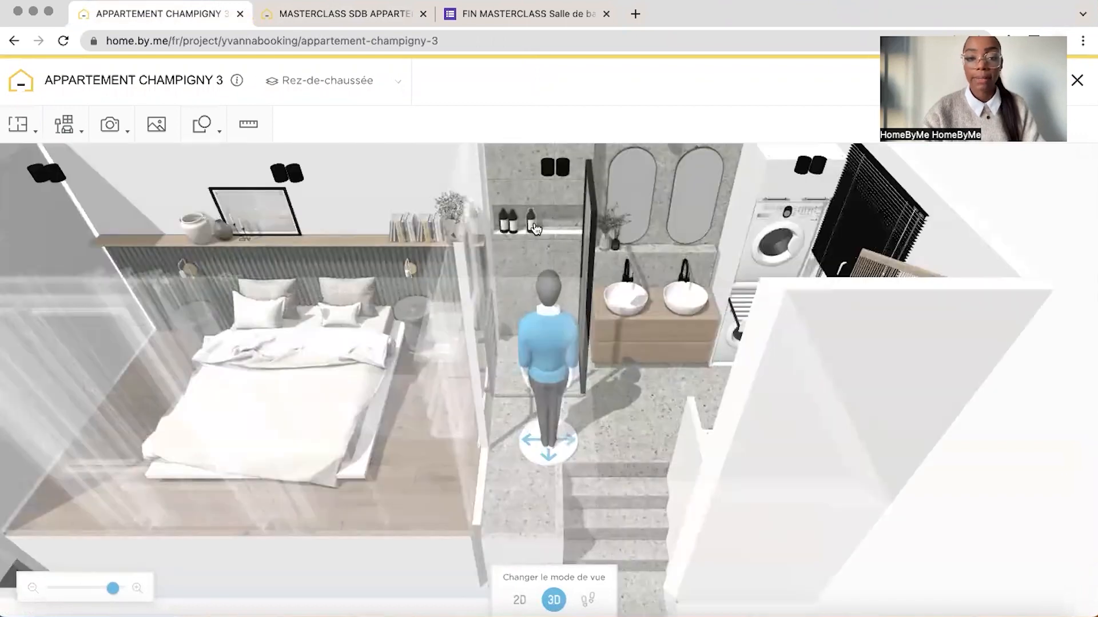
pyautogui.hotkey('ctrl', 'Tab')
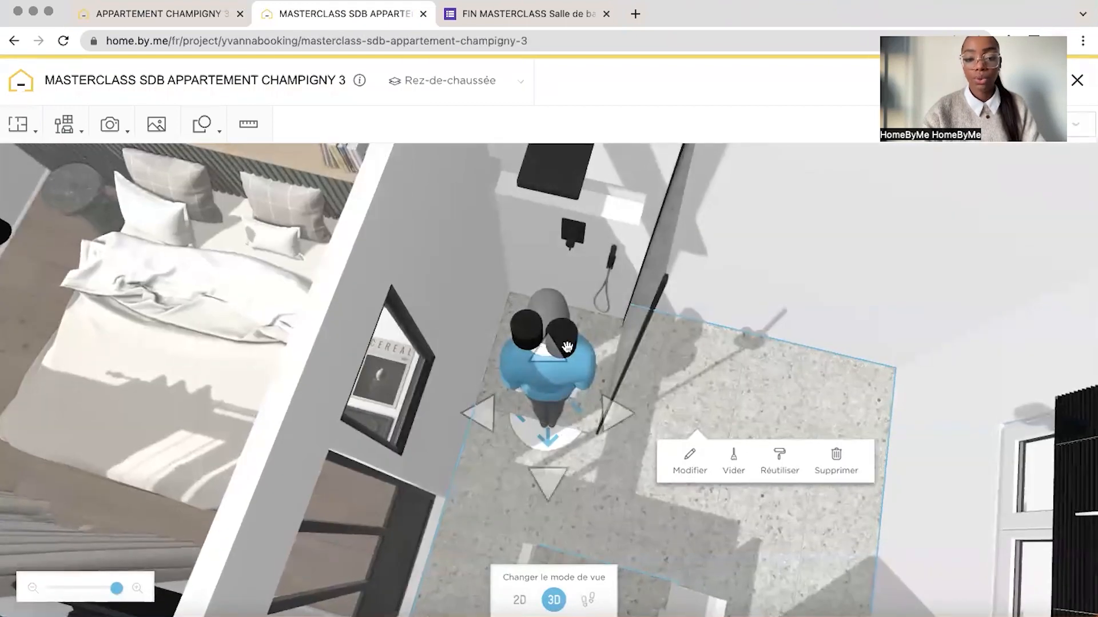
pyautogui.moveTo(566, 345); pyautogui.dragTo(732, 384)
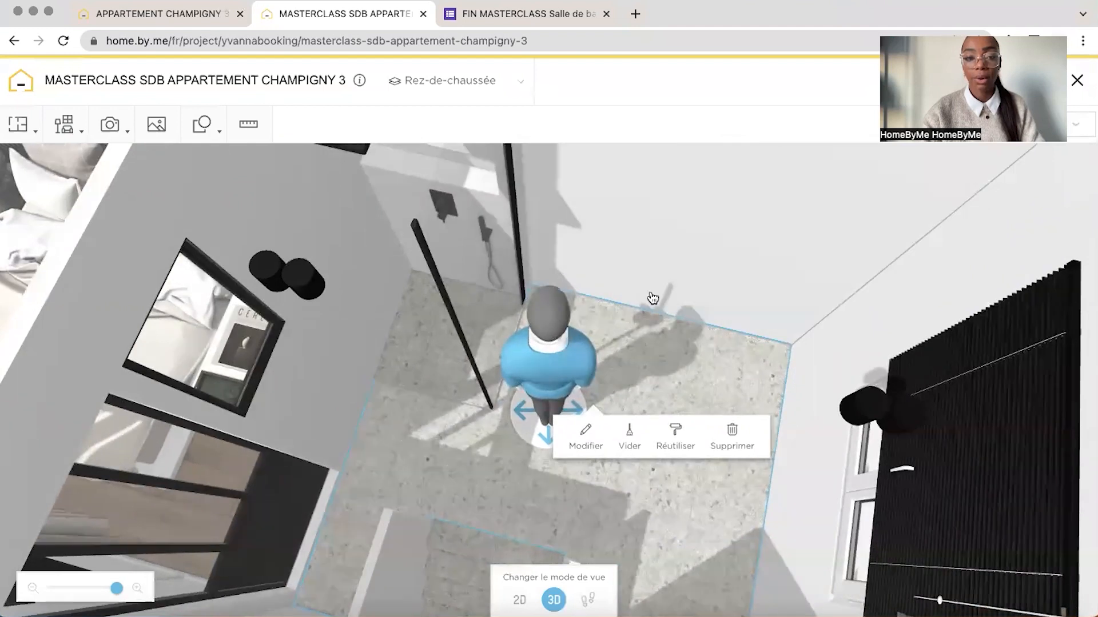
pyautogui.click(164, 17)
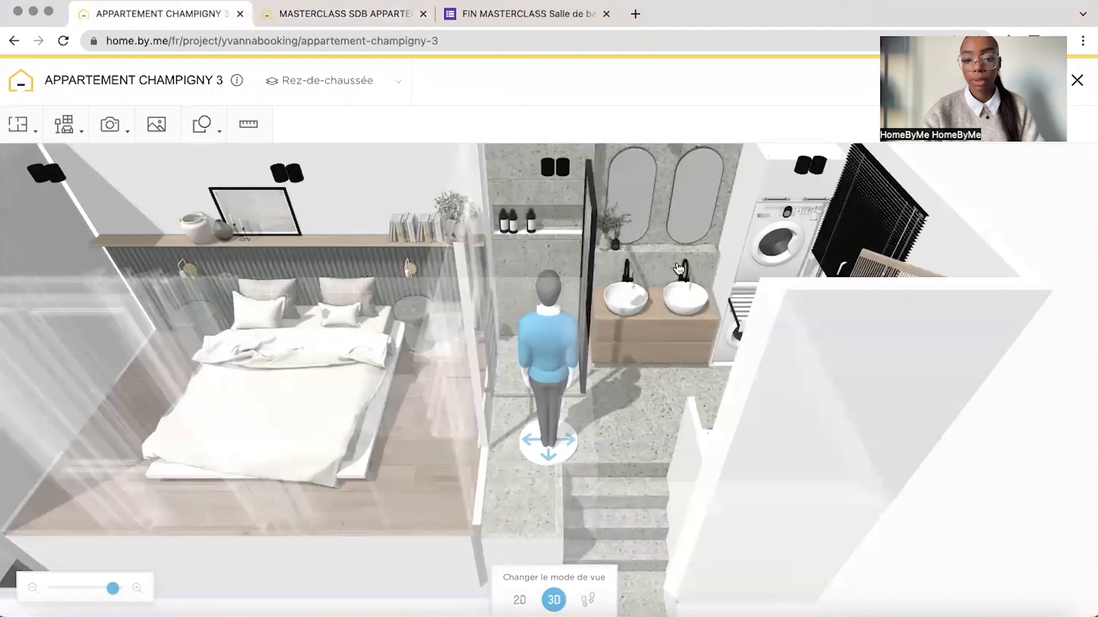
pyautogui.moveTo(667, 267); pyautogui.dragTo(692, 362)
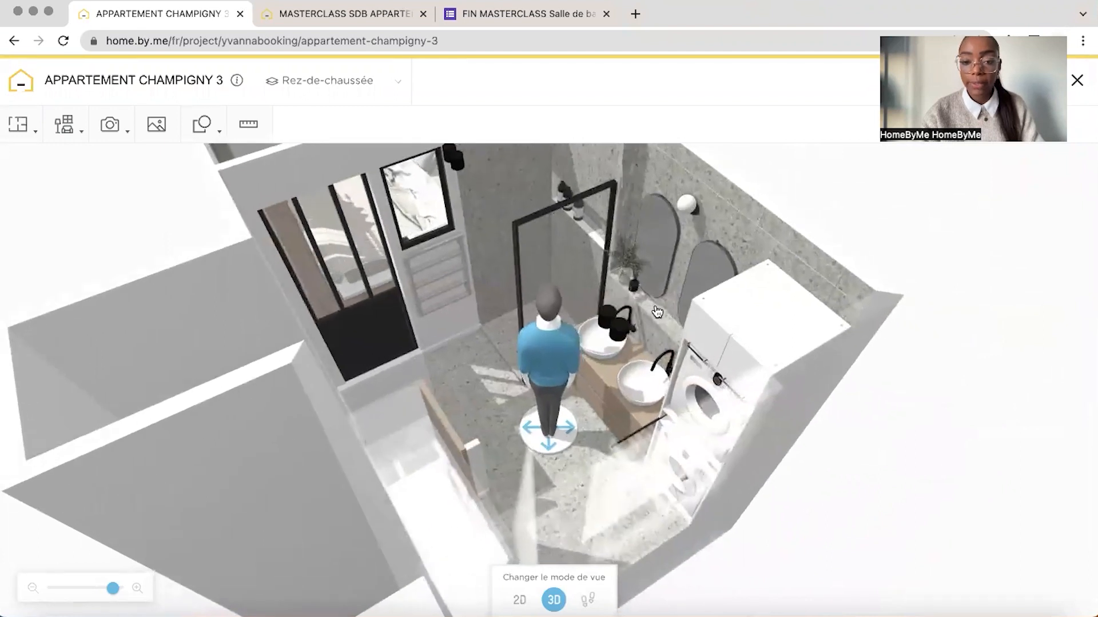
pyautogui.moveTo(818, 283); pyautogui.dragTo(464, 247)
# Check the thickness and height of the low wall behind the washbasins in the finished project's 2D plan
pyautogui.click(519, 600)
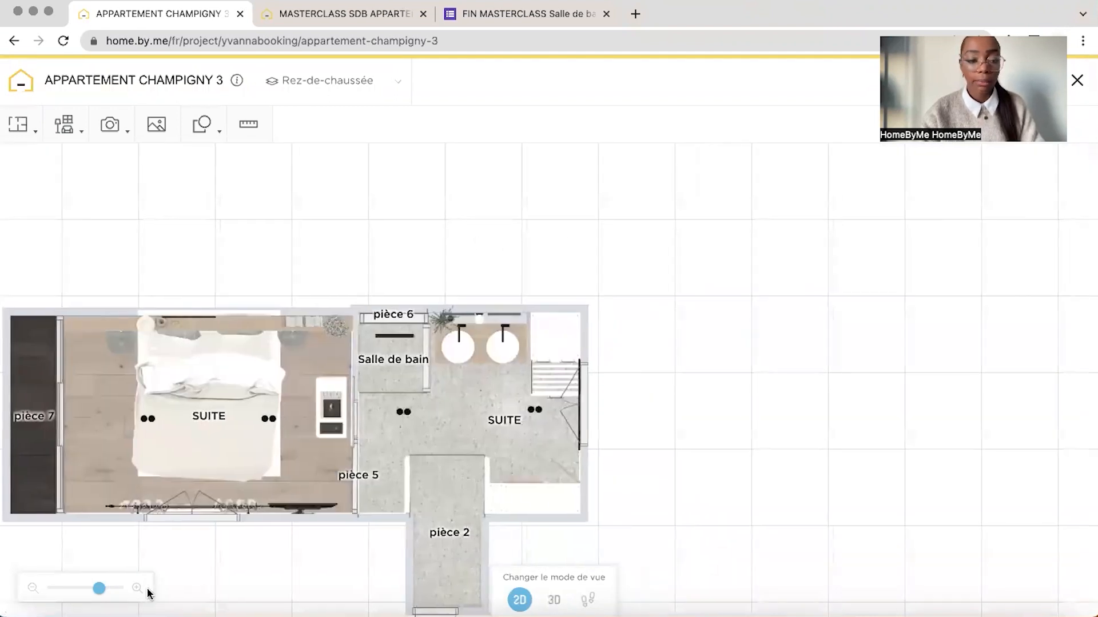
pyautogui.moveTo(99, 589); pyautogui.dragTo(119, 589)
pyautogui.moveTo(327, 429); pyautogui.dragTo(353, 519)
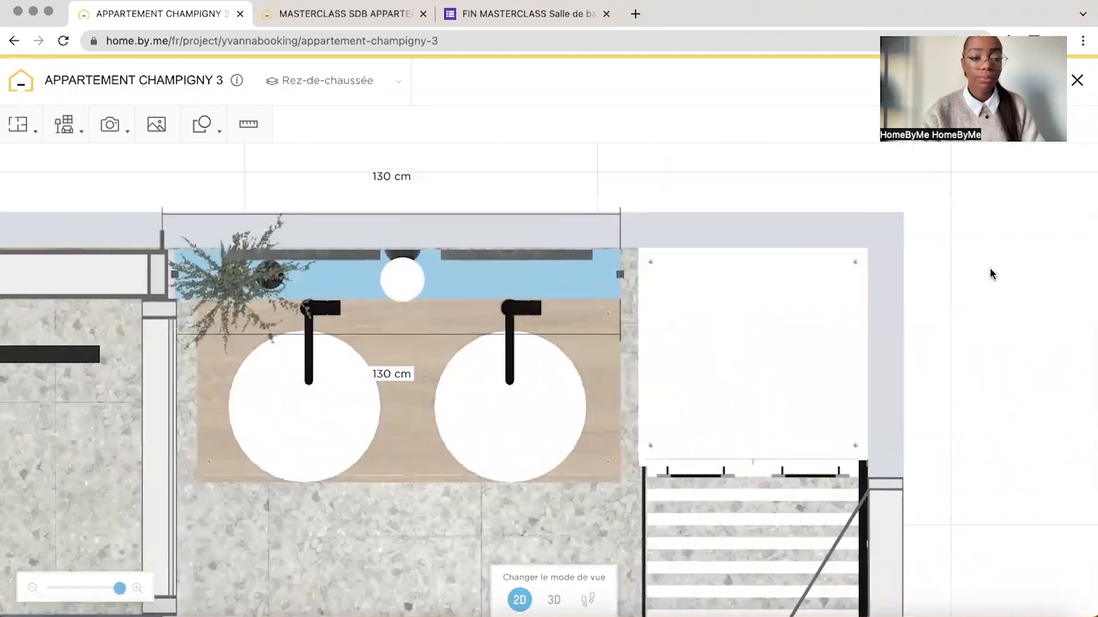
pyautogui.moveTo(991, 275); pyautogui.dragTo(1081, 296)
pyautogui.moveTo(623, 209); pyautogui.dragTo(739, 198)
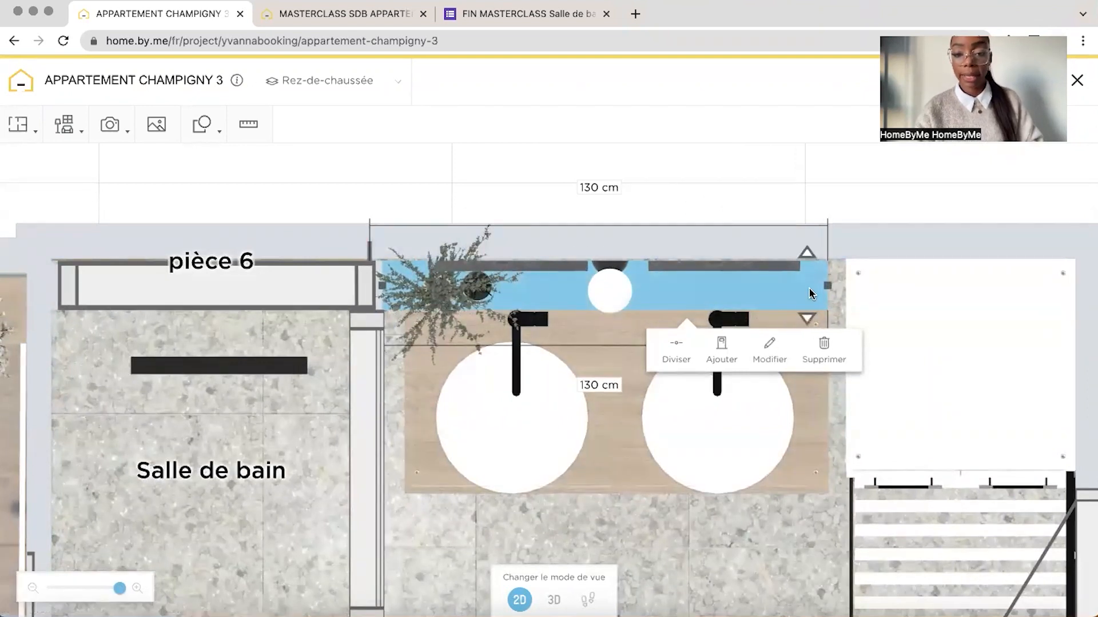
pyautogui.click(778, 358)
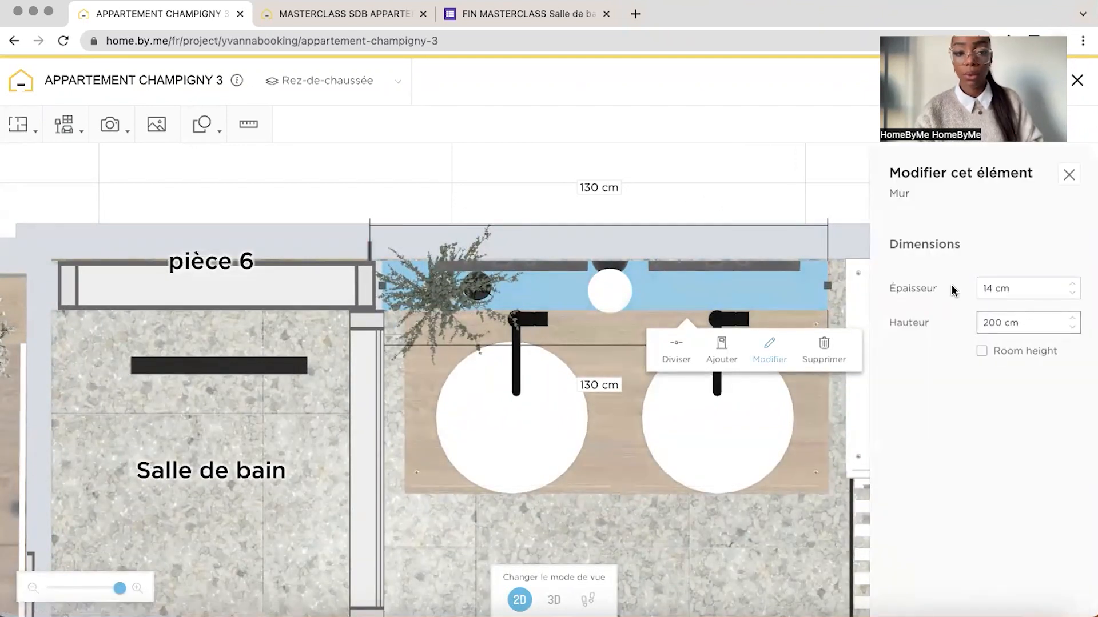
# In the masterclass project's 2D plan, draw a wall 120 cm long along the bathroom's rear wall, continuing from the shower niche wall
pyautogui.click(374, 23)
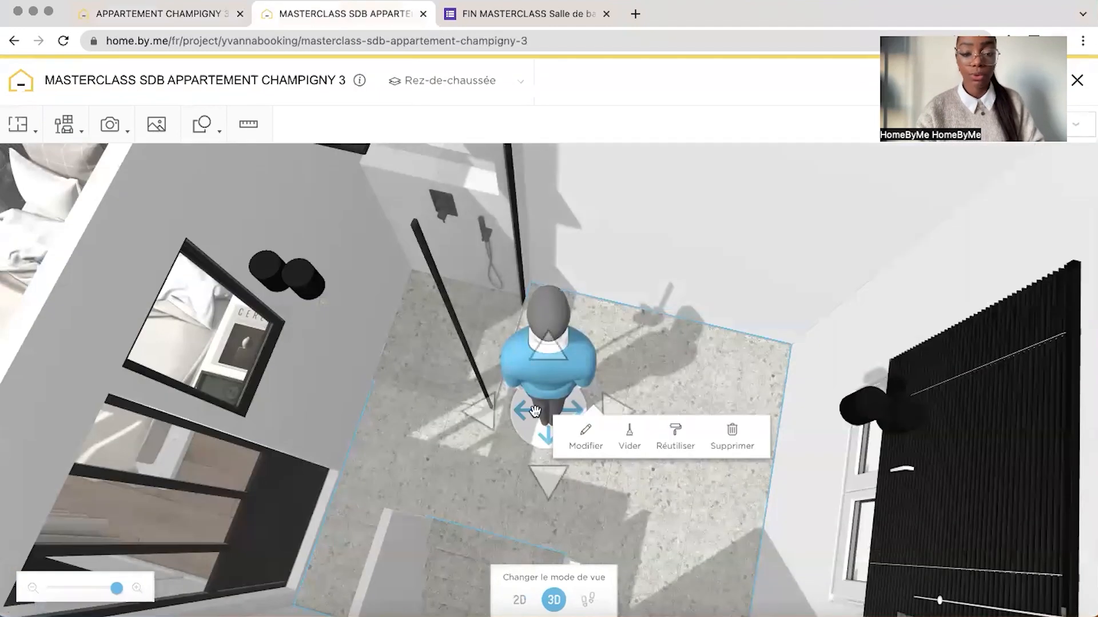
pyautogui.click(520, 600)
pyautogui.scroll(5, 567, 384)
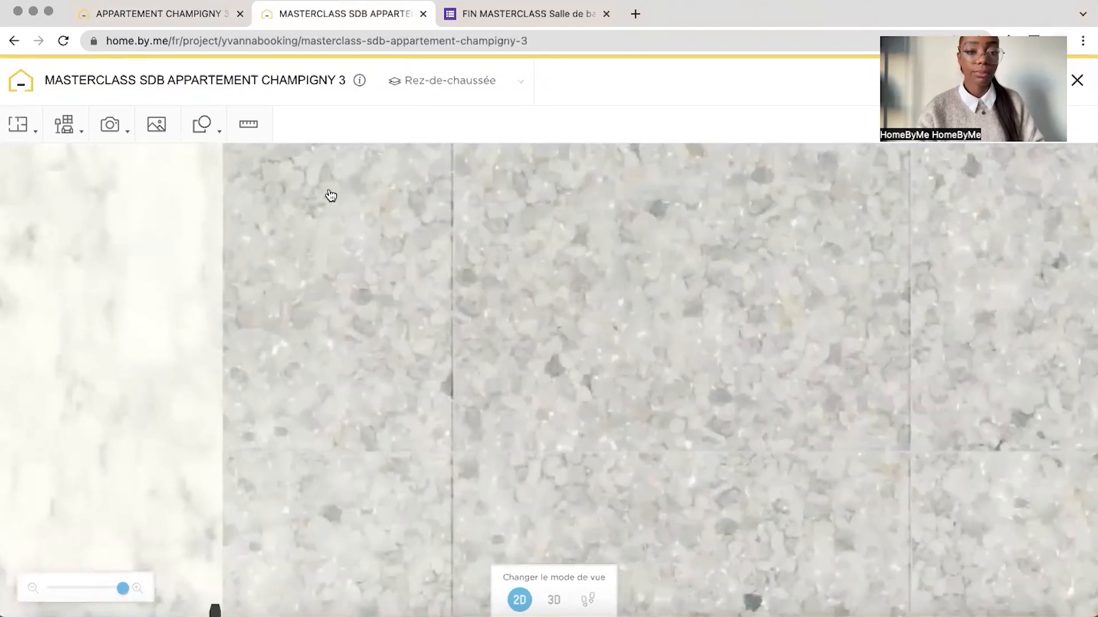
pyautogui.click(19, 124)
pyautogui.click(38, 165)
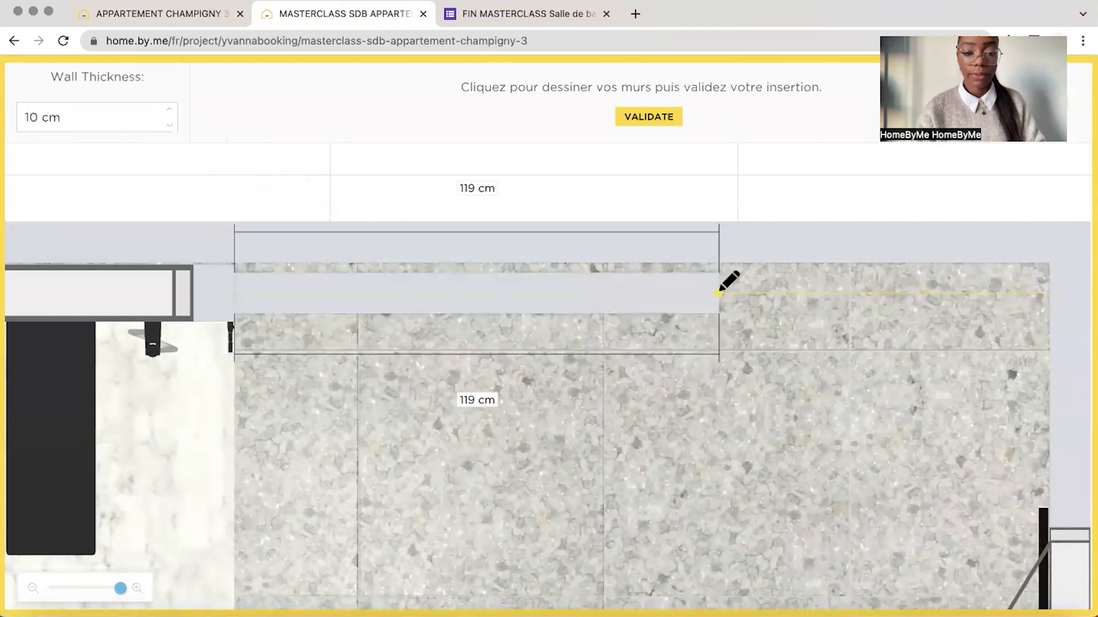
pyautogui.click(722, 293)
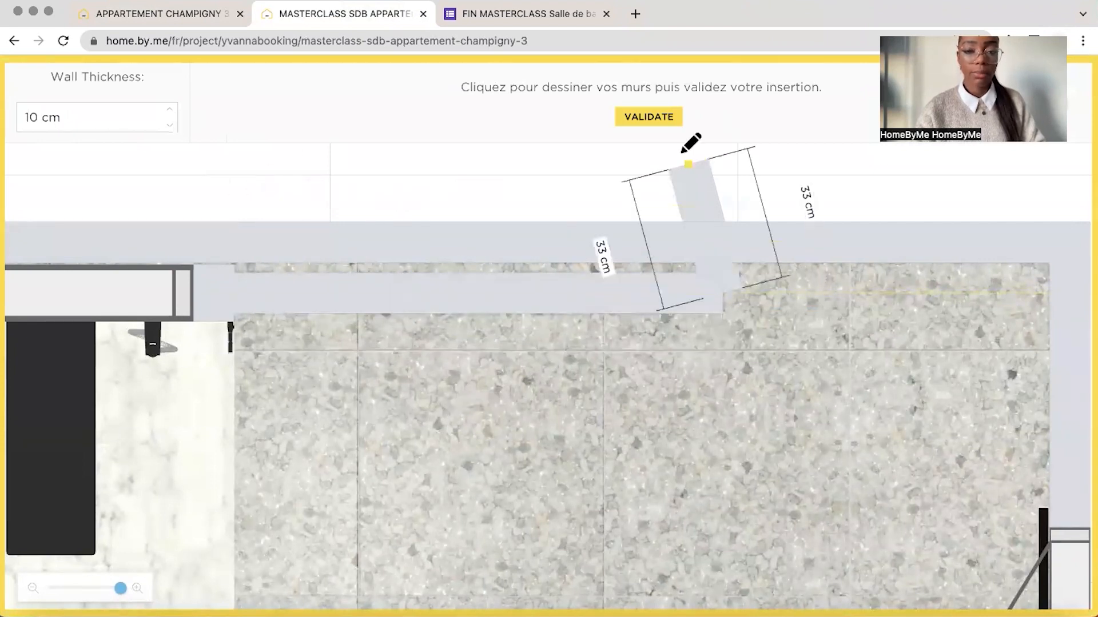
pyautogui.click(655, 117)
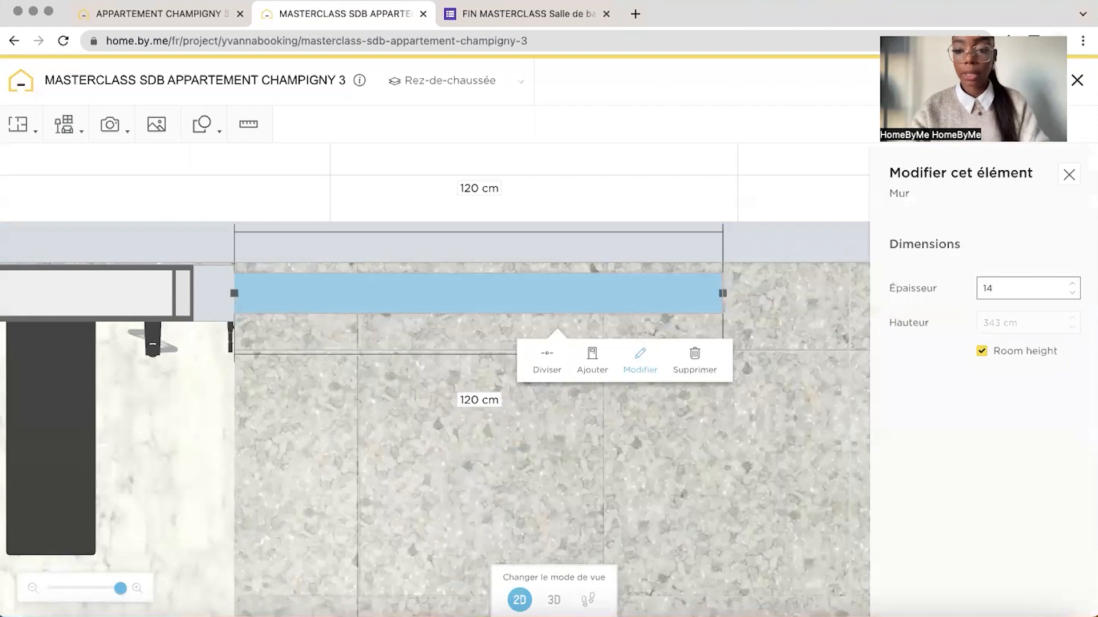
# Set the new low wall's thickness to 14 cm, give it a custom height instead of room height, and view it in 3D
pyautogui.press('Return')
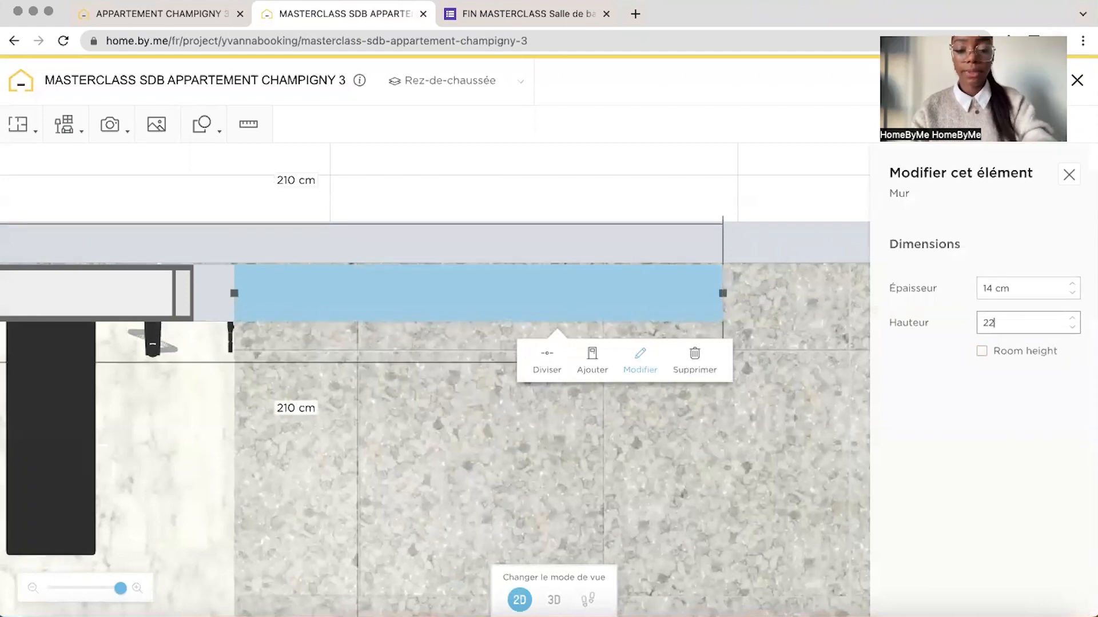
pyautogui.click(225, 197)
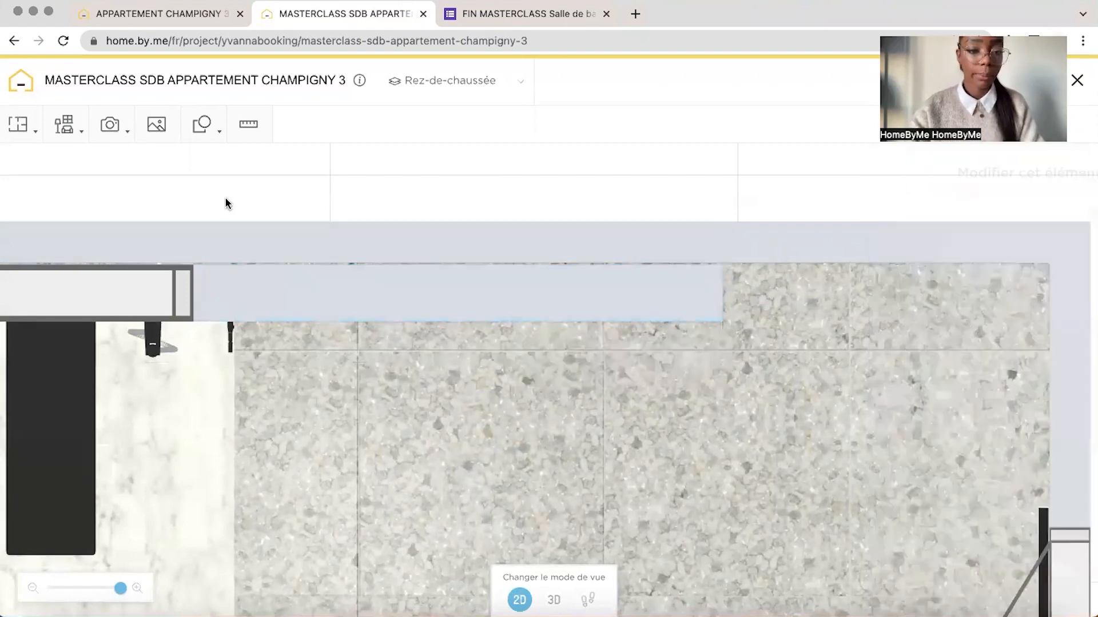
pyautogui.moveTo(225, 197); pyautogui.dragTo(382, 175)
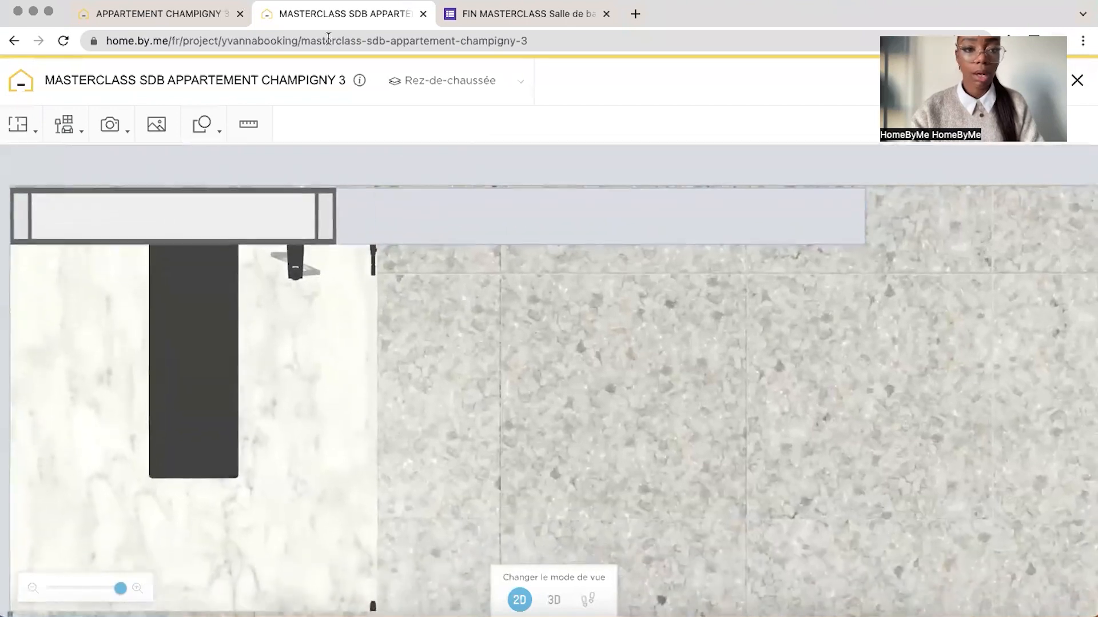
pyautogui.click(180, 17)
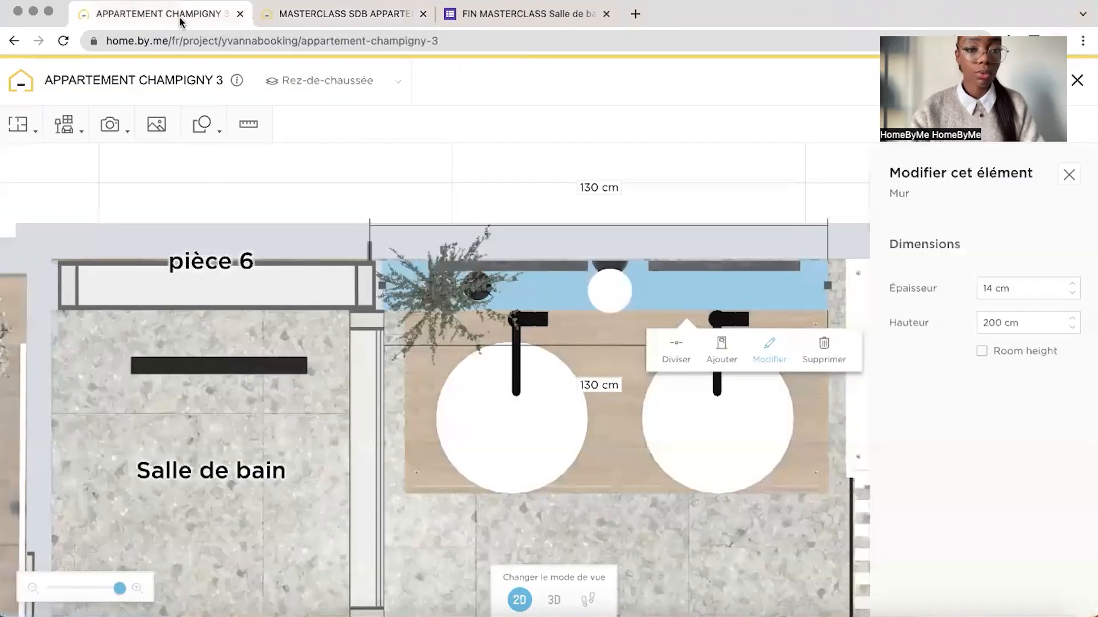
pyautogui.click(387, 21)
pyautogui.click(553, 599)
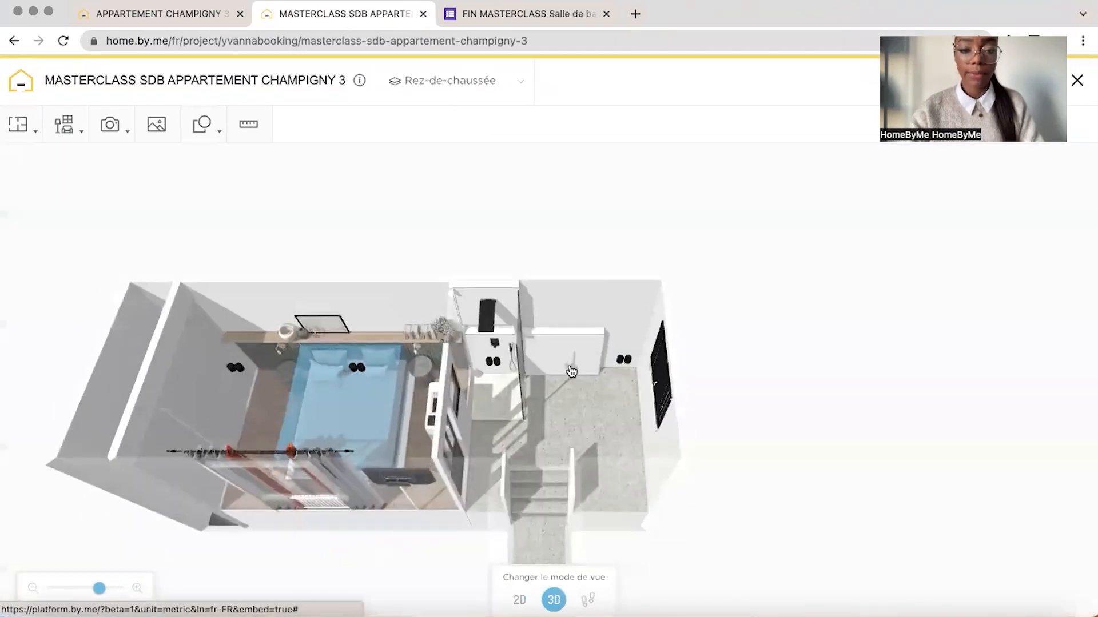
pyautogui.moveTo(580, 245); pyautogui.dragTo(559, 321)
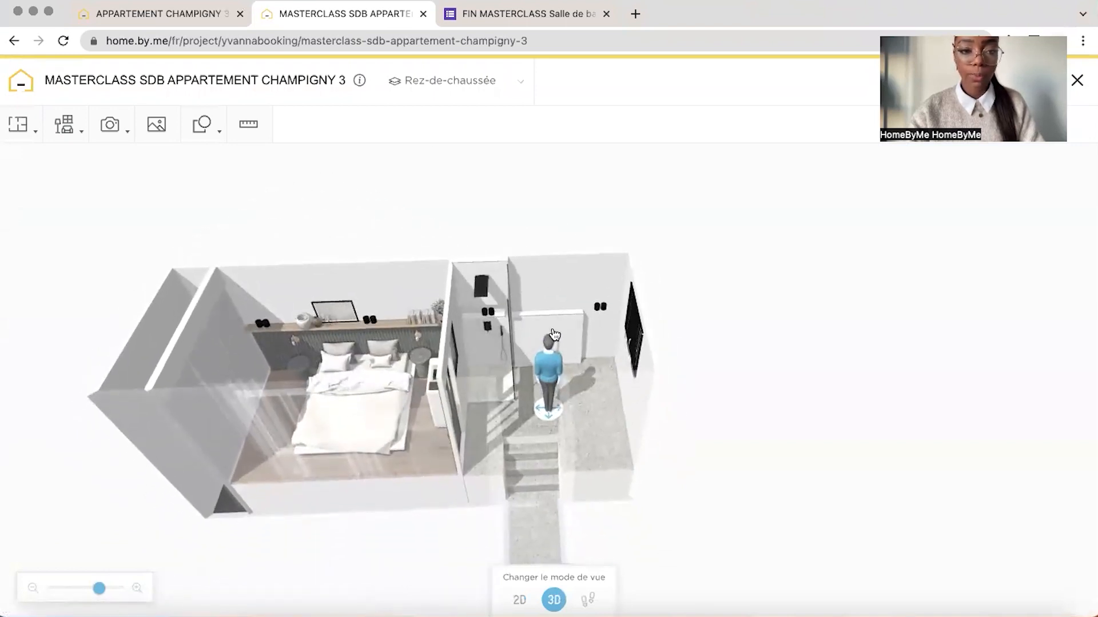
# Examine the vanity cabinet under the washbasins in the finished project, including its product type, dimensions and finishes
pyautogui.click(186, 24)
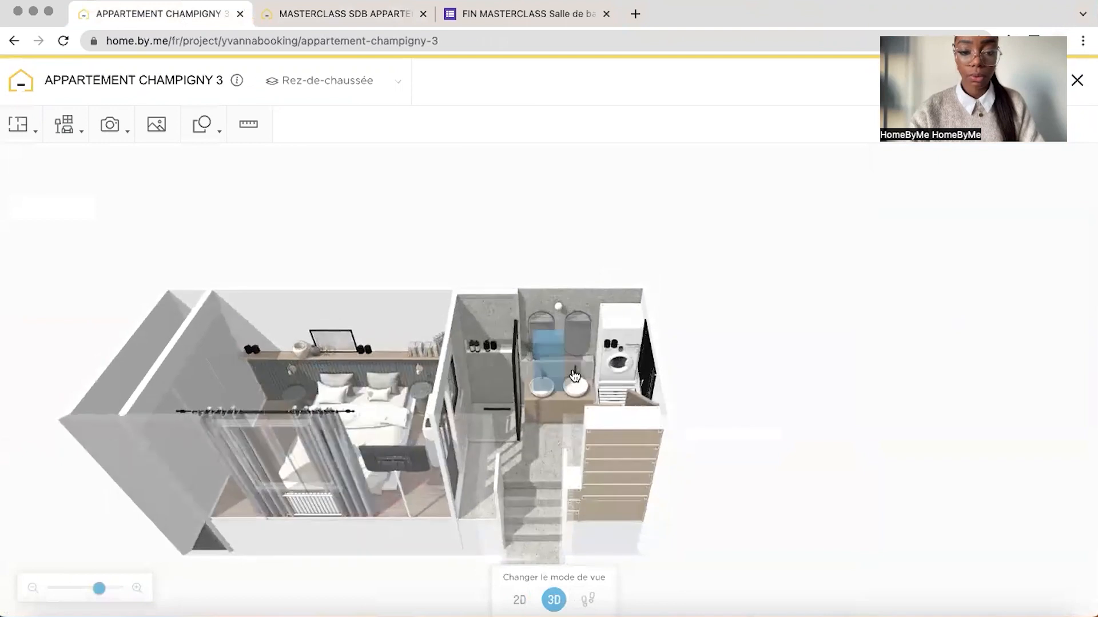
pyautogui.moveTo(99, 589); pyautogui.dragTo(112, 588)
pyautogui.moveTo(452, 401); pyautogui.dragTo(409, 257)
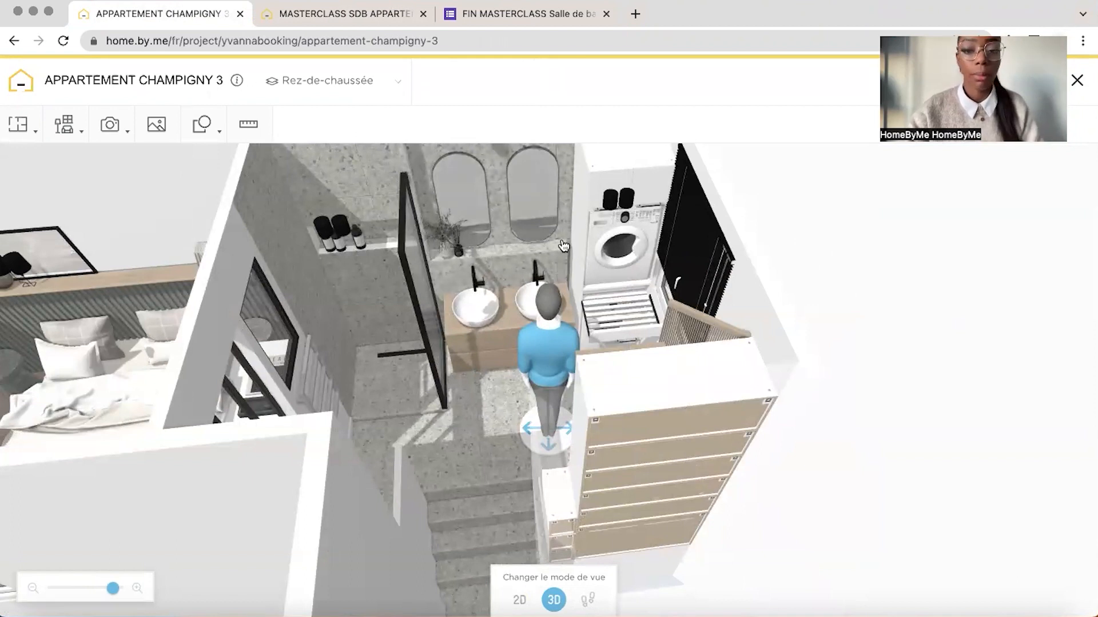
pyautogui.moveTo(834, 233); pyautogui.dragTo(857, 233)
pyautogui.click(584, 376)
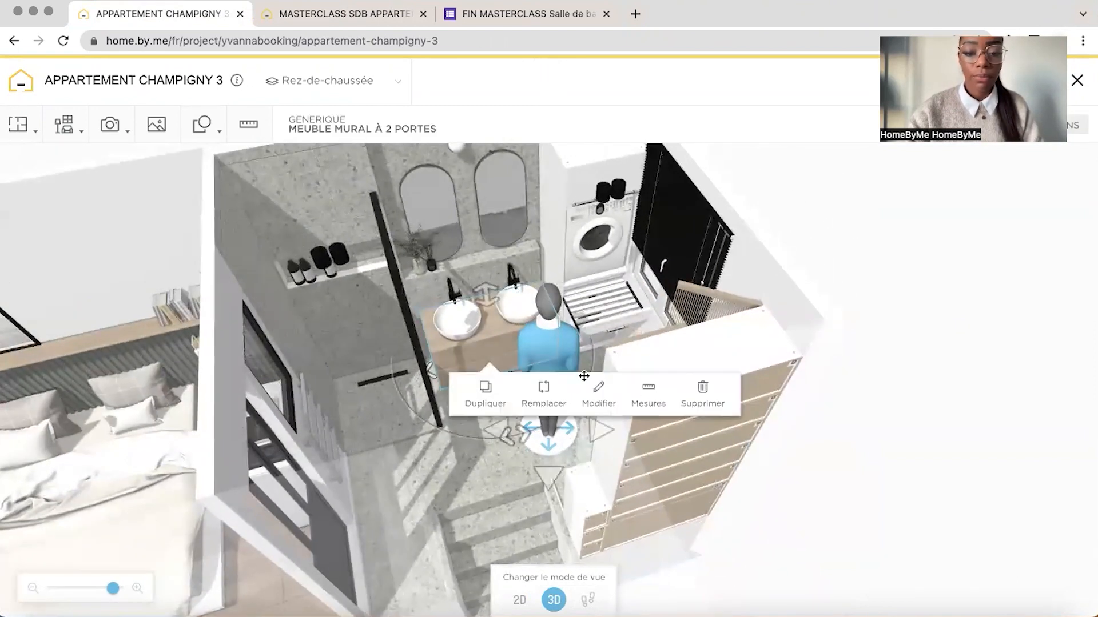
pyautogui.click(598, 391)
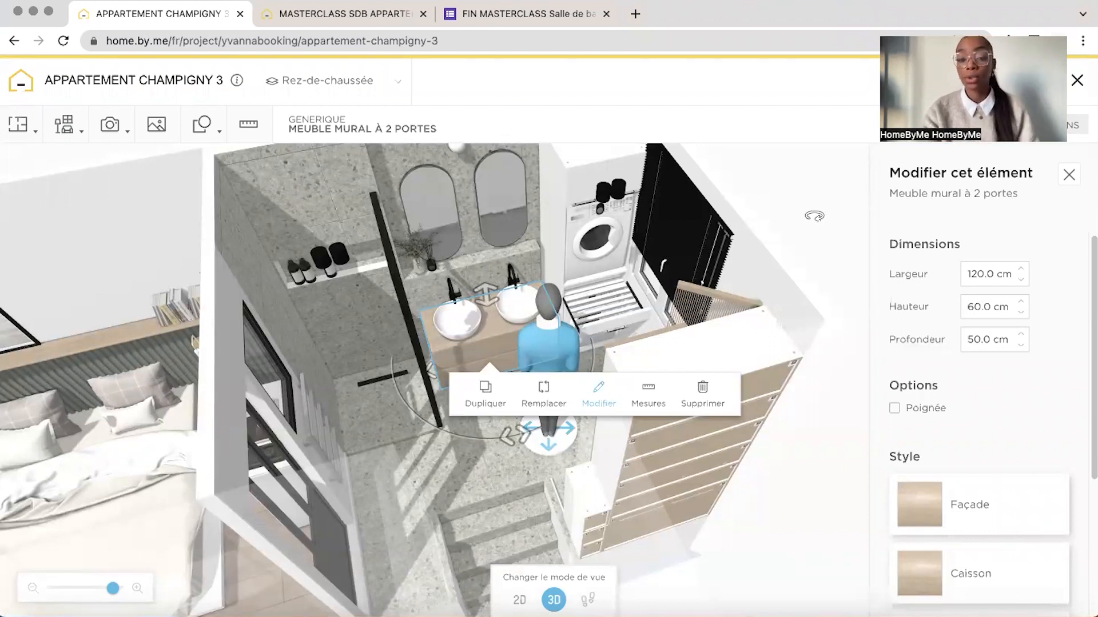
pyautogui.moveTo(769, 190)
pyautogui.mouseDown()
pyautogui.moveTo(789, 194)
pyautogui.moveTo(753, 189)
pyautogui.mouseUp()
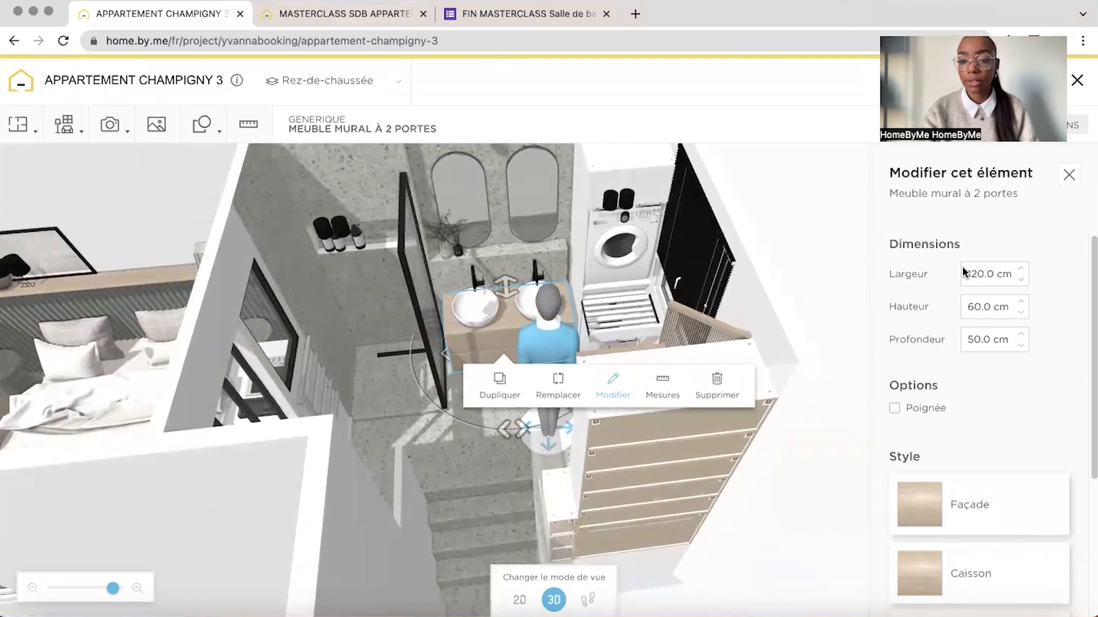
# In the masterclass project, add a "Meuble mural à 2 portes" from the upper kitchen cabinets at the low wall, sized 120 × 60 × 50 cm
pyautogui.click(377, 22)
pyautogui.click(65, 126)
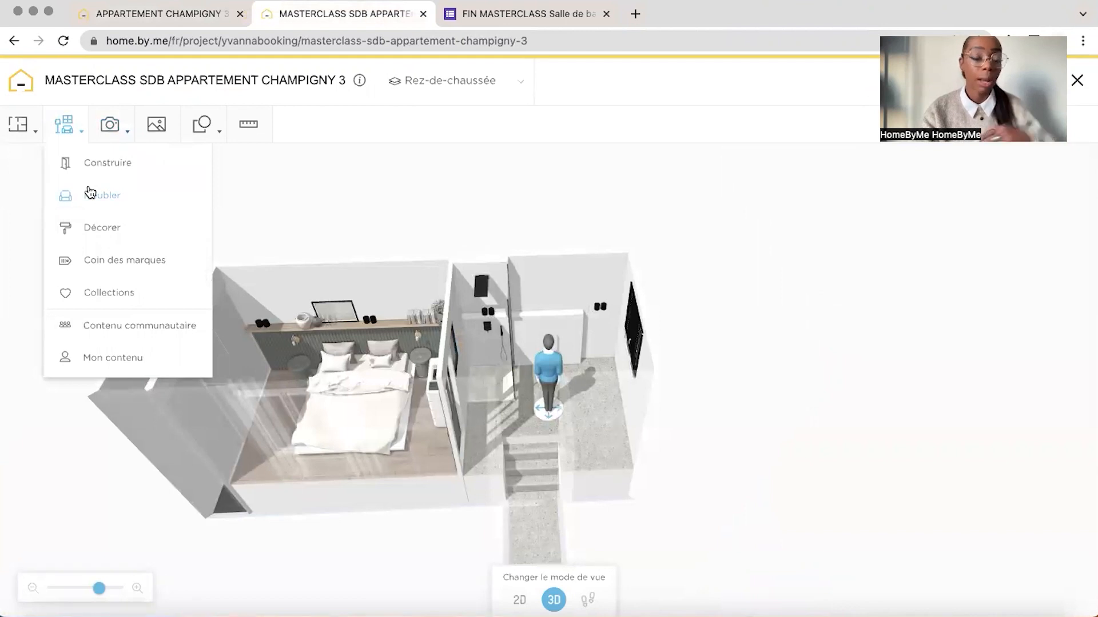
pyautogui.click(109, 292)
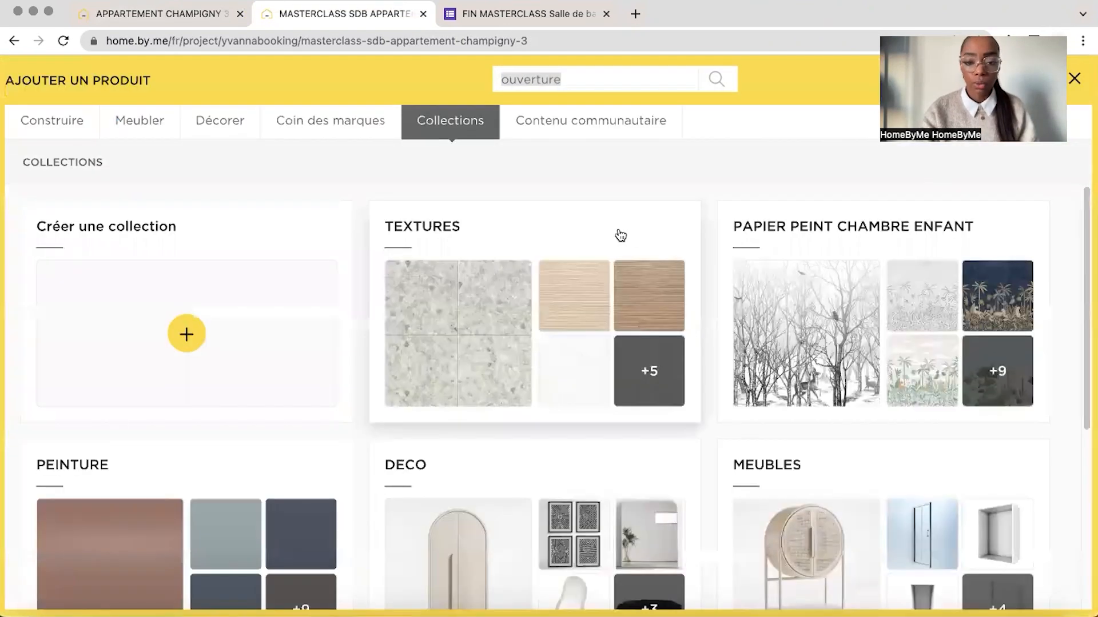
pyautogui.scroll(-2, 852, 458)
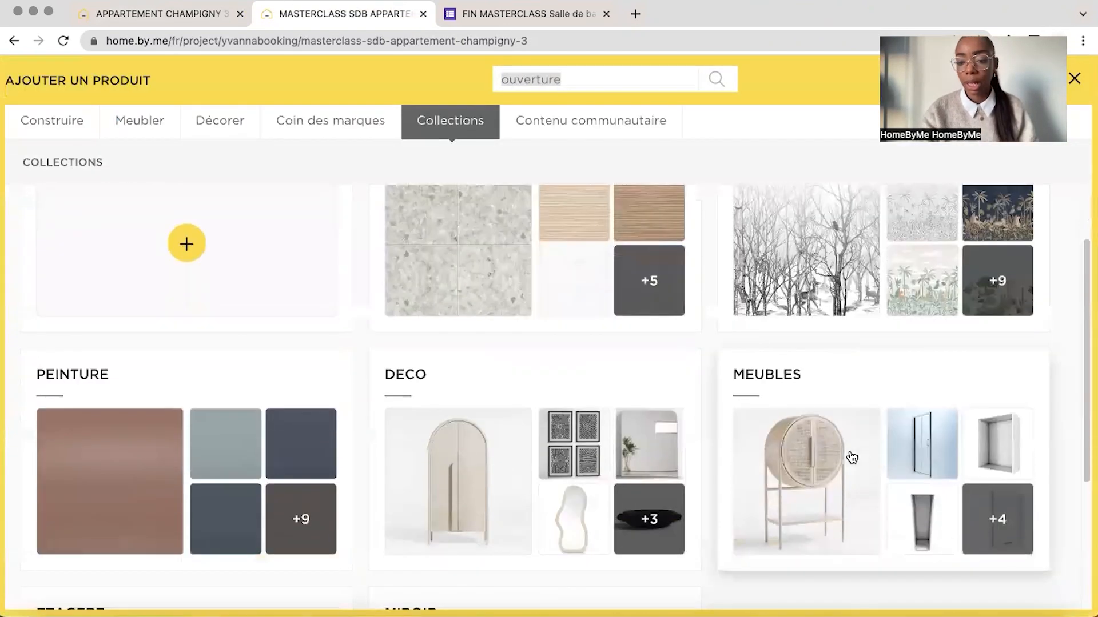
pyautogui.click(968, 469)
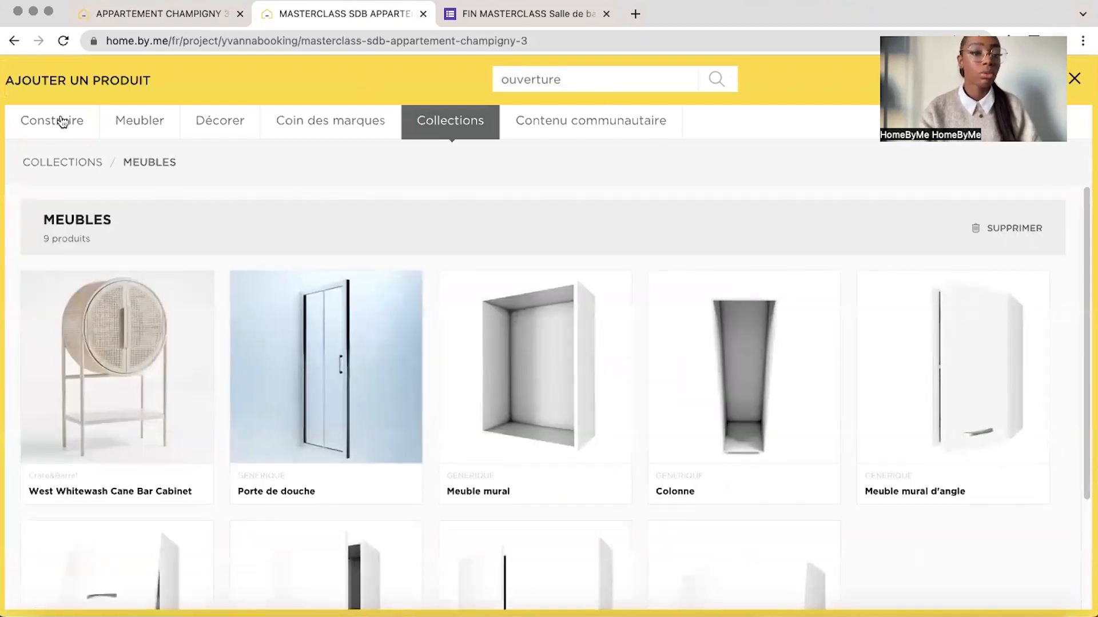
pyautogui.click(164, 121)
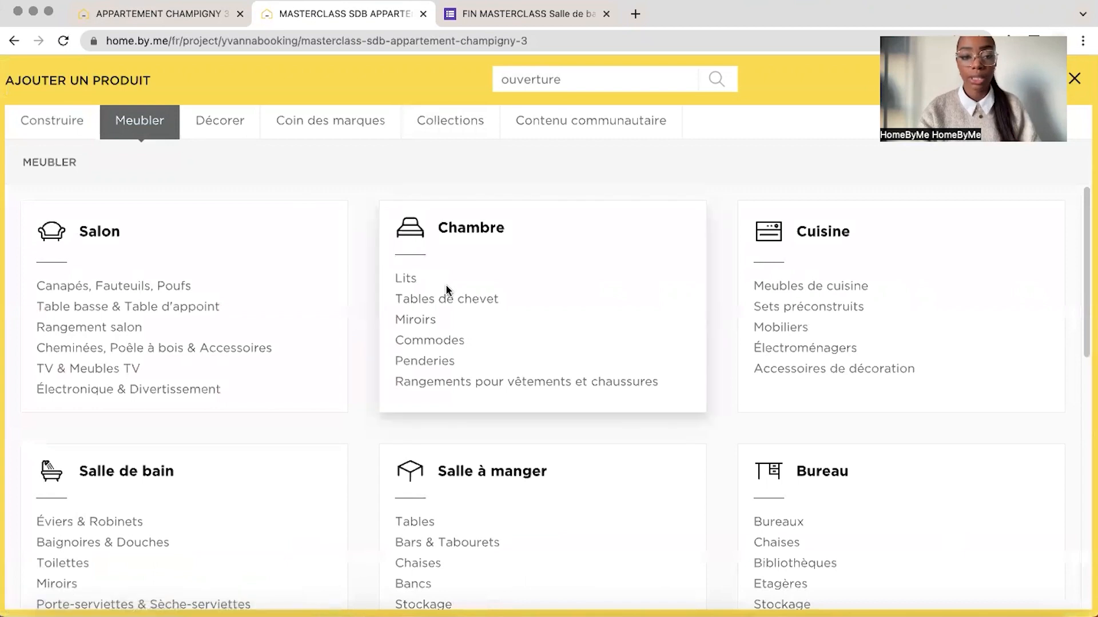
pyautogui.click(826, 287)
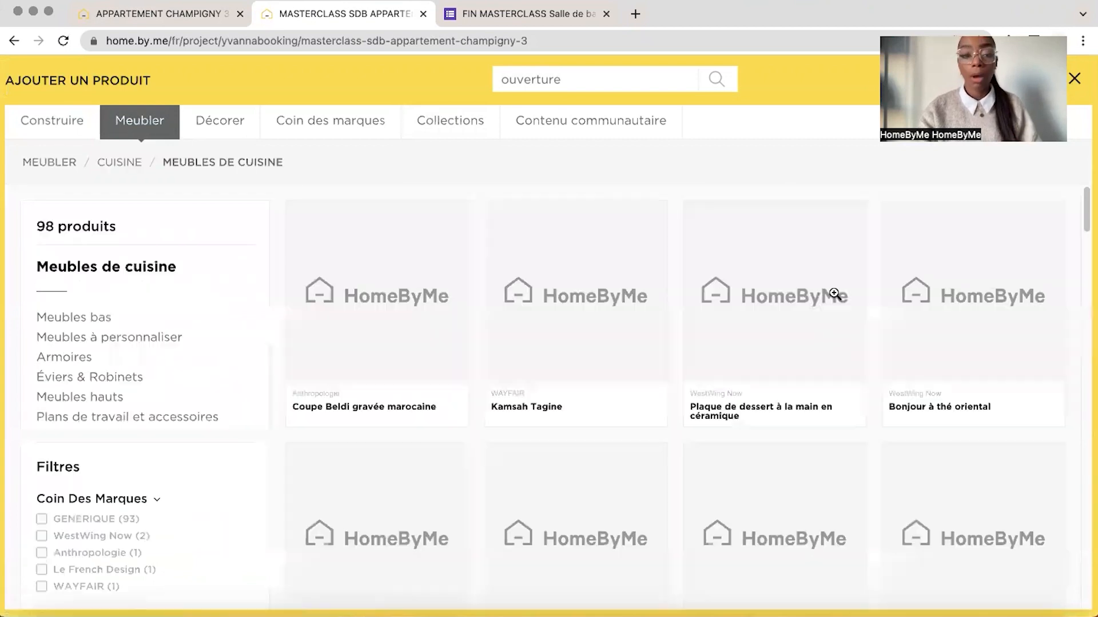
pyautogui.click(80, 397)
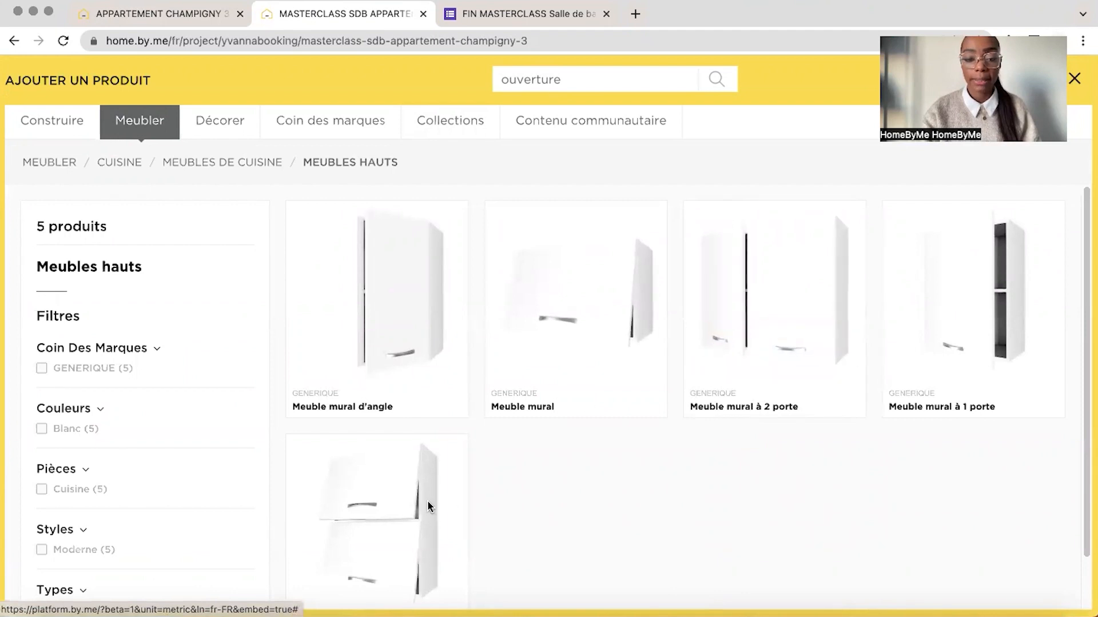
pyautogui.scroll(-1, 554, 507)
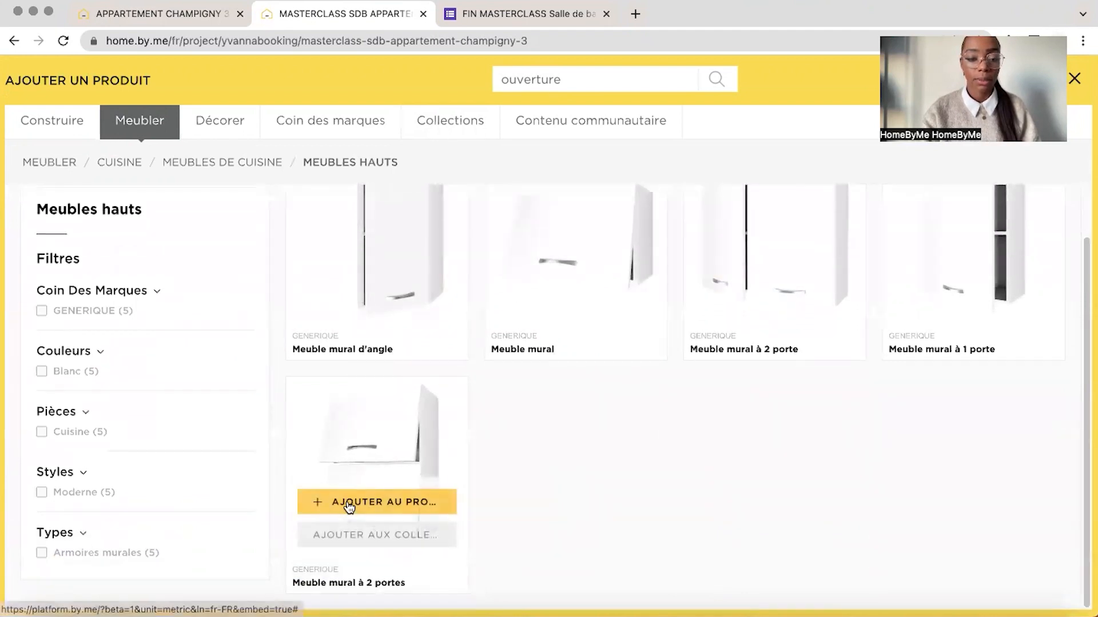
pyautogui.click(355, 502)
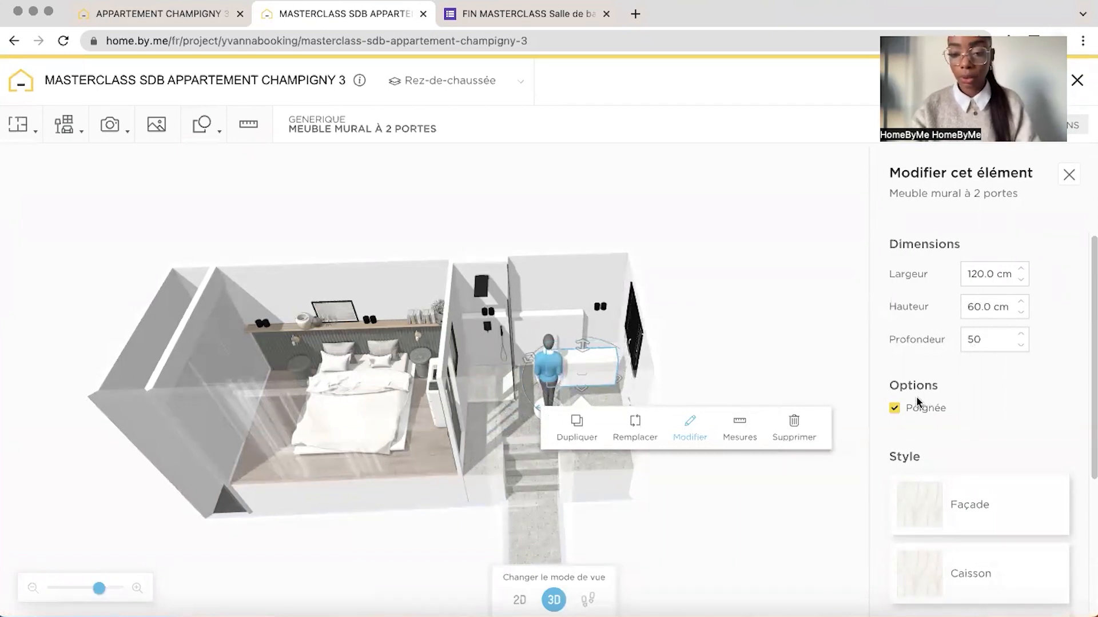
# Remove the cabinet's handle and apply light wood finishes to its façade and carcass
pyautogui.click(895, 408)
pyautogui.moveTo(795, 349); pyautogui.dragTo(784, 345)
pyautogui.click(966, 505)
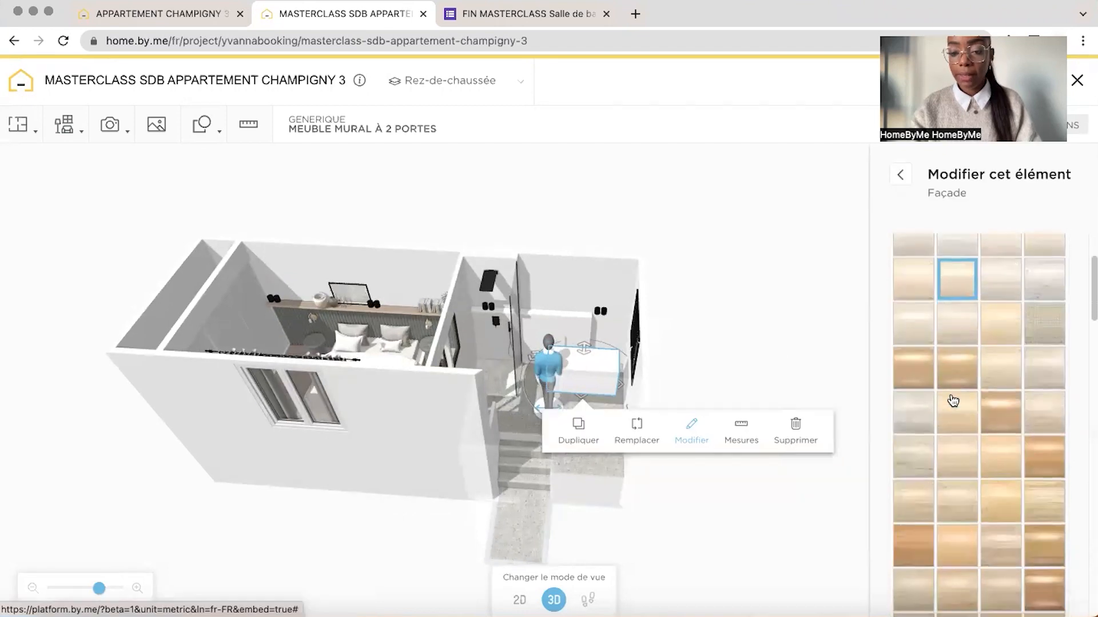
pyautogui.scroll(5, 952, 400)
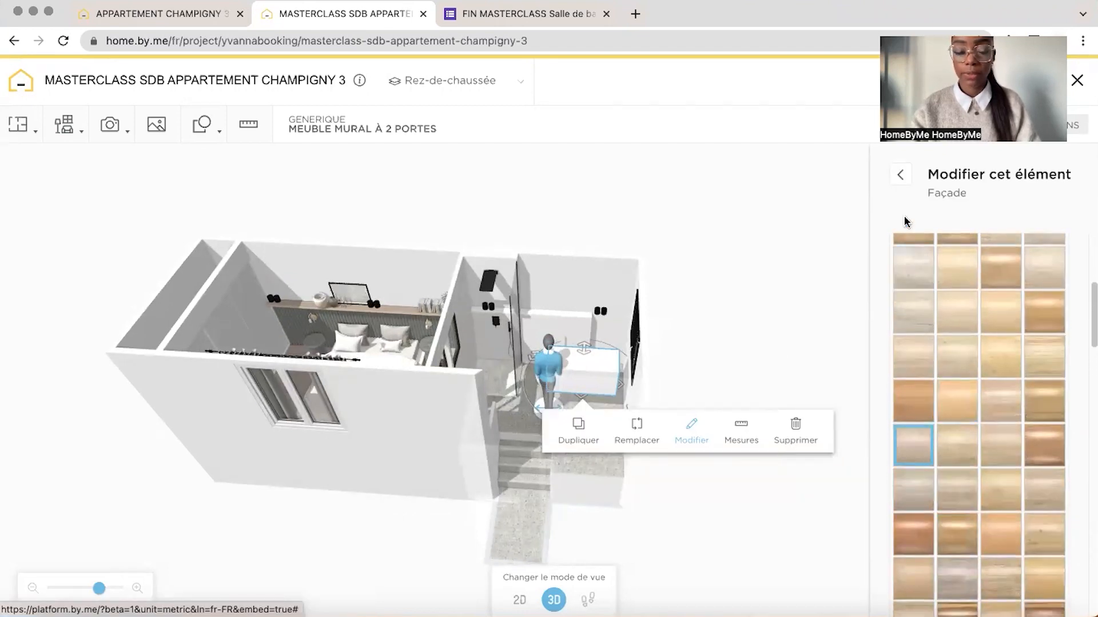
pyautogui.click(901, 178)
pyautogui.click(926, 374)
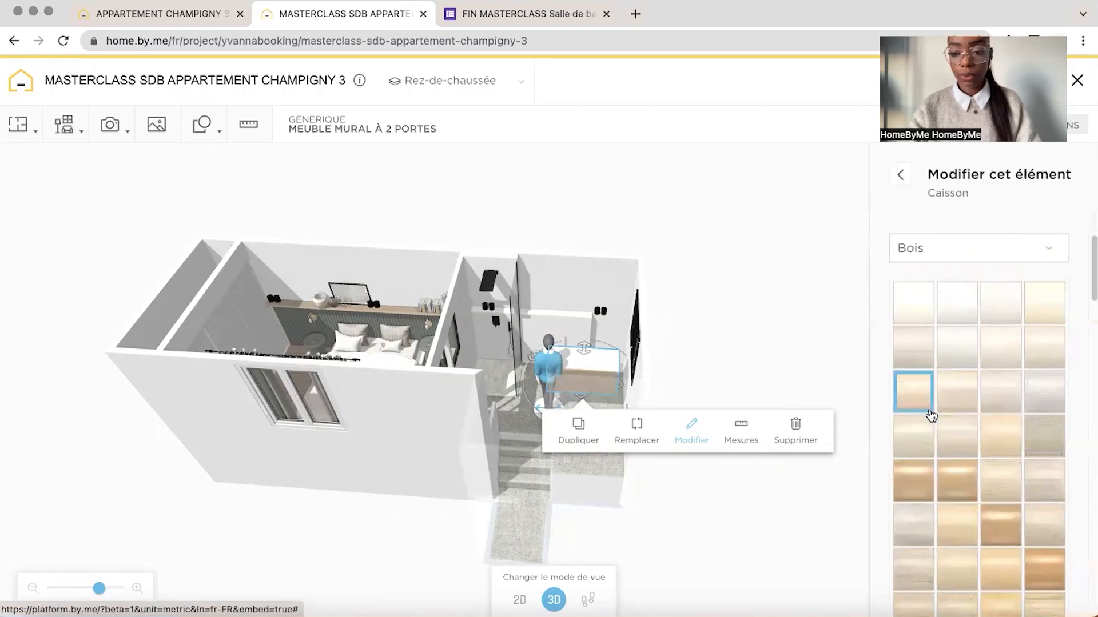
pyautogui.click(925, 429)
pyautogui.scroll(-4, 926, 429)
pyautogui.click(924, 434)
pyautogui.click(902, 178)
pyautogui.click(928, 380)
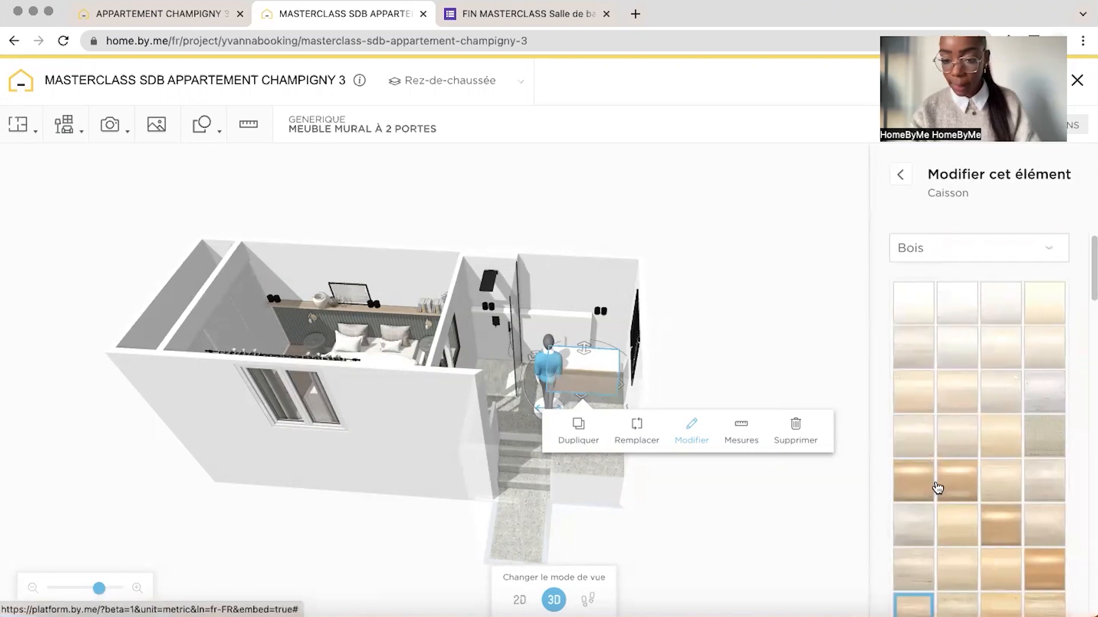
pyautogui.click(902, 179)
# Give the cabinet the door style with a thin horizontal line along its upper edge
pyautogui.click(904, 508)
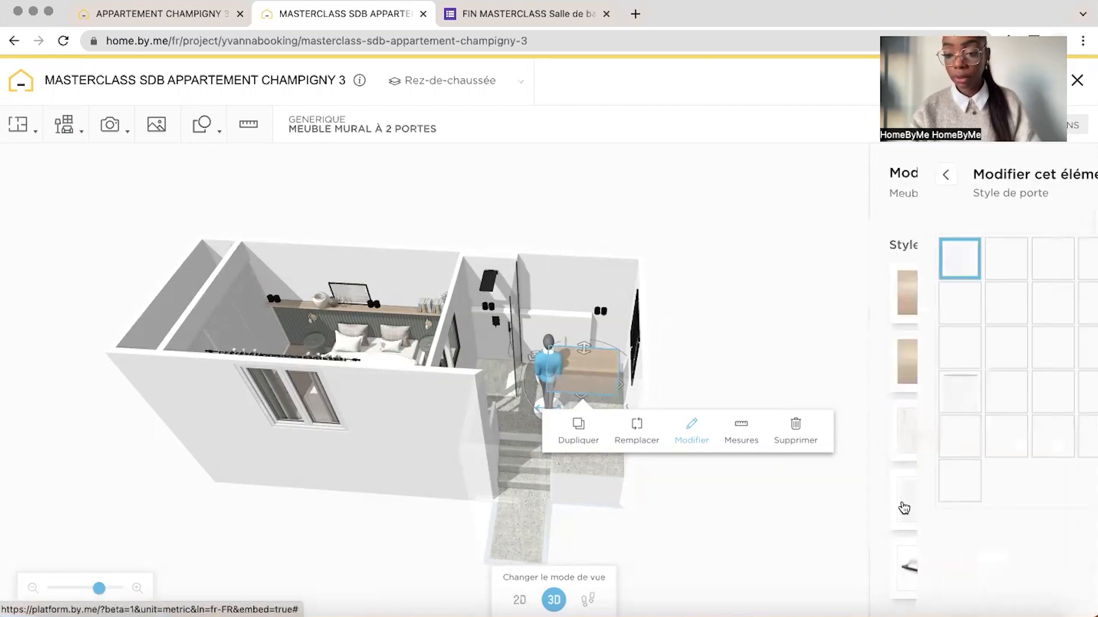
pyautogui.click(915, 408)
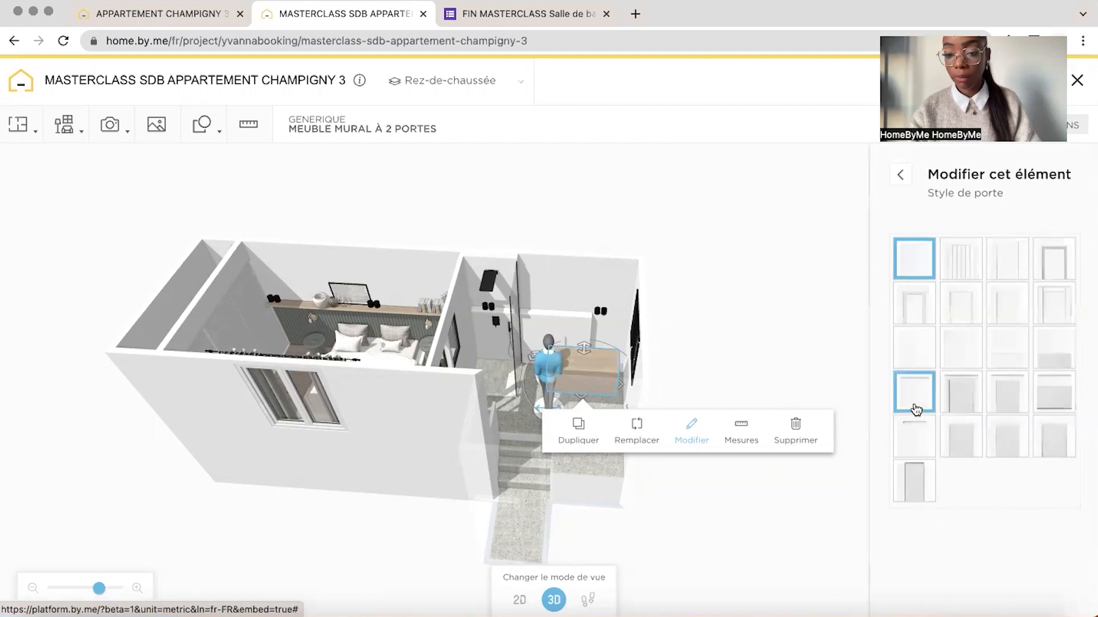
pyautogui.click(902, 178)
# Position the wood cabinet against the low wall, directly beside the shower partition
pyautogui.click(725, 299)
pyautogui.moveTo(726, 299); pyautogui.dragTo(113, 589)
pyautogui.moveTo(658, 221)
pyautogui.mouseDown()
pyautogui.moveTo(595, 186)
pyautogui.moveTo(666, 221)
pyautogui.mouseUp()
pyautogui.moveTo(535, 369)
pyautogui.moveTo(535, 368); pyautogui.dragTo(483, 337)
pyautogui.moveTo(568, 179)
pyautogui.mouseDown()
pyautogui.moveTo(635, 161)
pyautogui.moveTo(647, 142)
pyautogui.moveTo(552, 172)
pyautogui.mouseUp()
pyautogui.moveTo(542, 348); pyautogui.dragTo(581, 327)
pyautogui.moveTo(1007, 329); pyautogui.dragTo(894, 314)
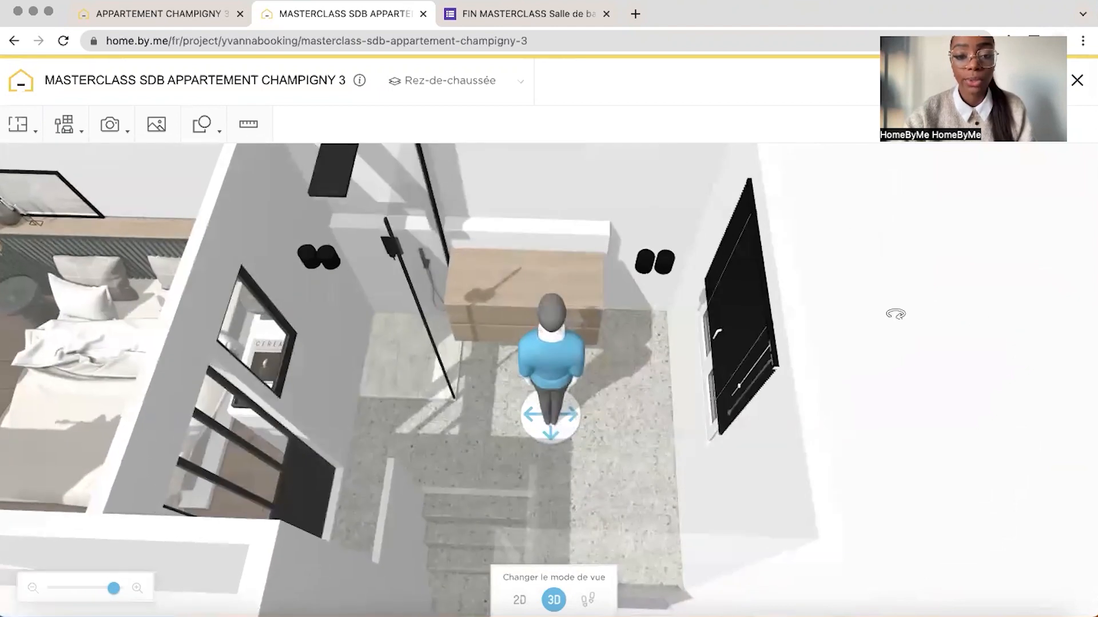
# Examine the placed cabinet from several angles and compare it with the vanity and washbasins in the finished project
pyautogui.click(498, 306)
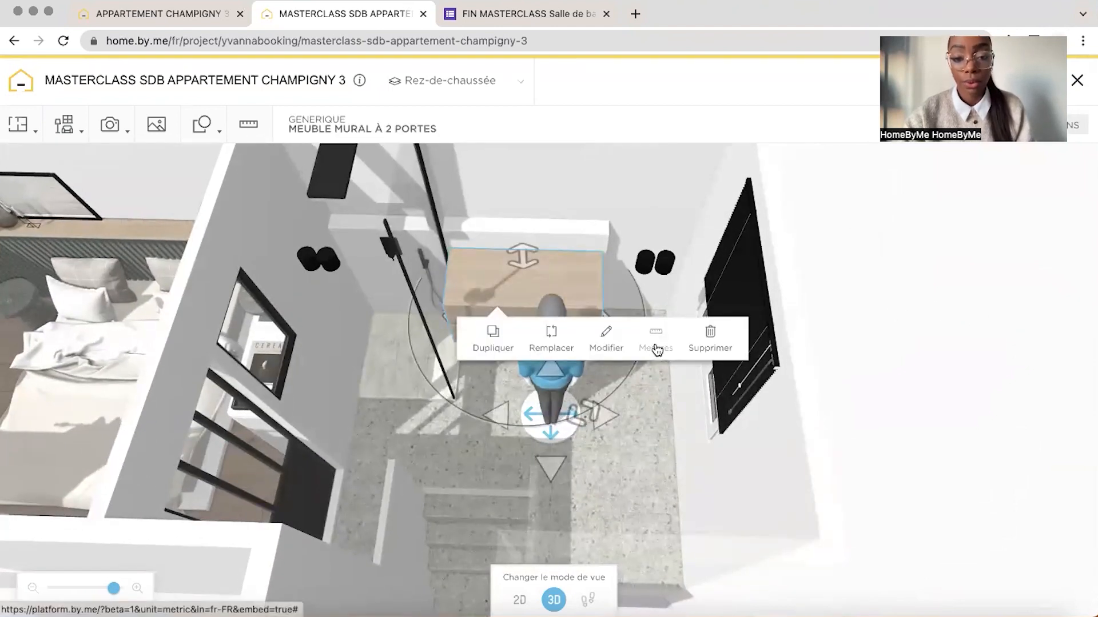
pyautogui.moveTo(886, 246); pyautogui.dragTo(770, 193)
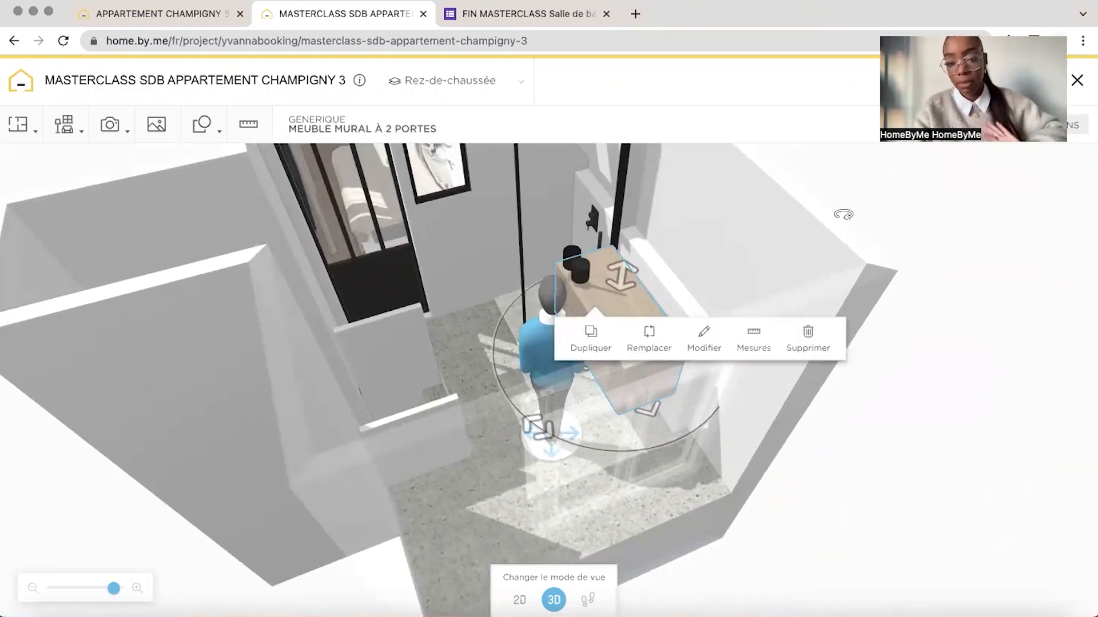
pyautogui.moveTo(843, 215); pyautogui.dragTo(882, 205)
pyautogui.click(128, 14)
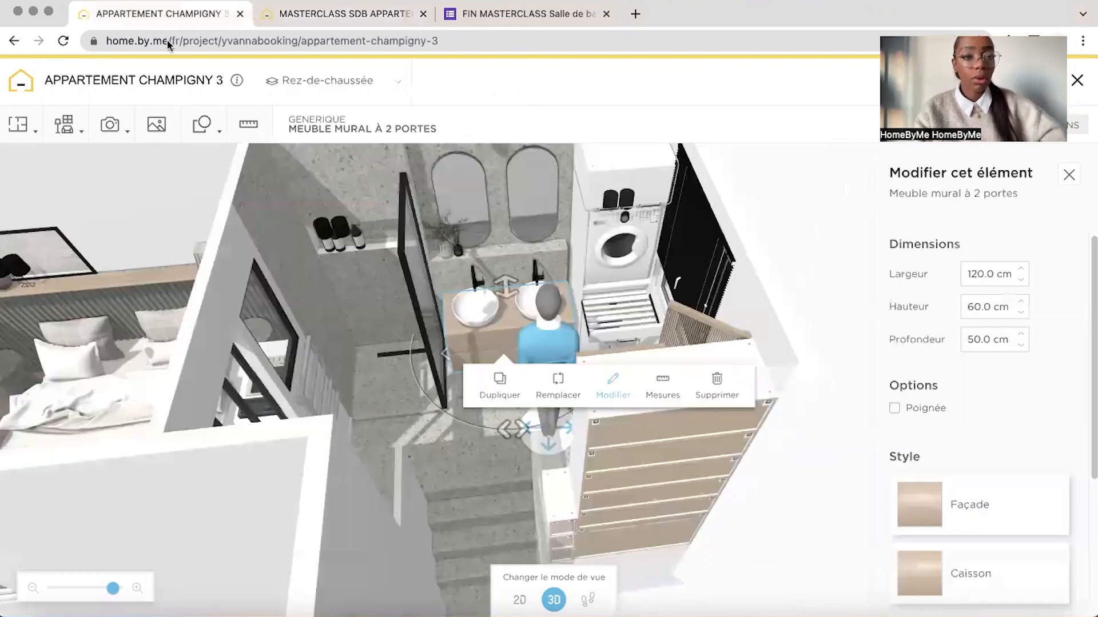
pyautogui.click(794, 204)
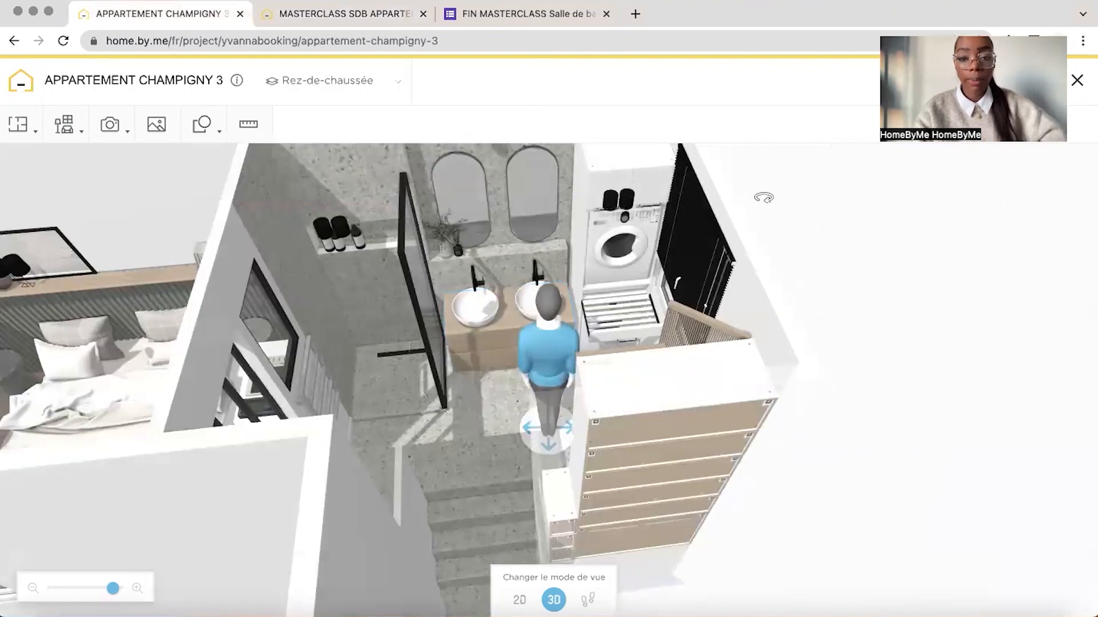
pyautogui.moveTo(762, 197); pyautogui.dragTo(568, 131)
pyautogui.click(399, 24)
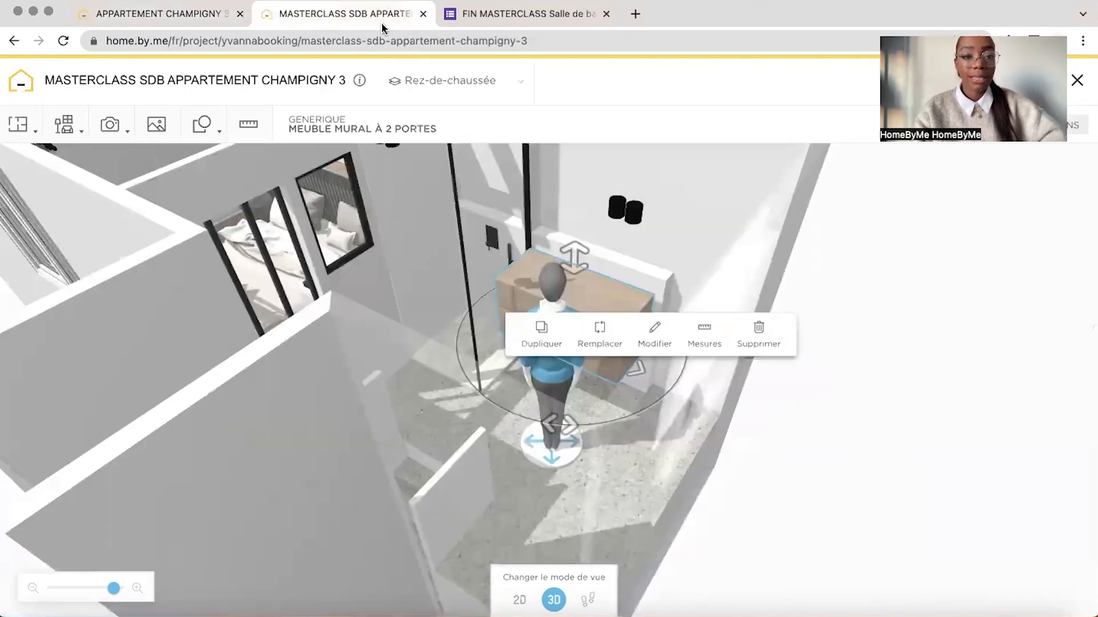
pyautogui.moveTo(678, 228); pyautogui.dragTo(179, 167)
# Search the furniture catalogue for "vasque" and filter the products to the GENERIQUE brand
pyautogui.click(65, 124)
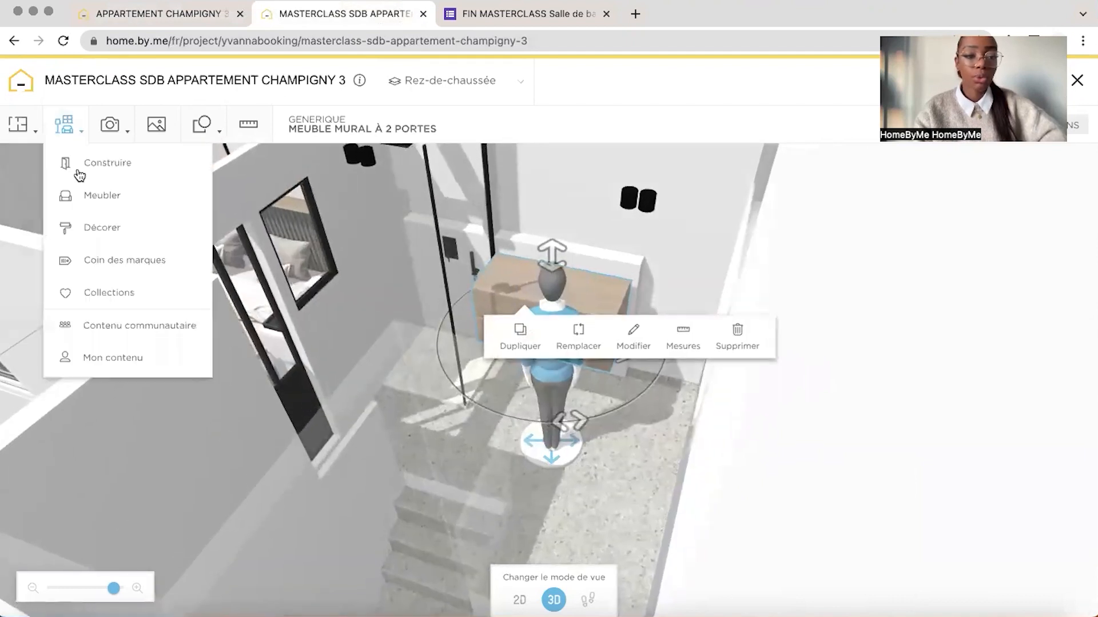
pyautogui.click(94, 198)
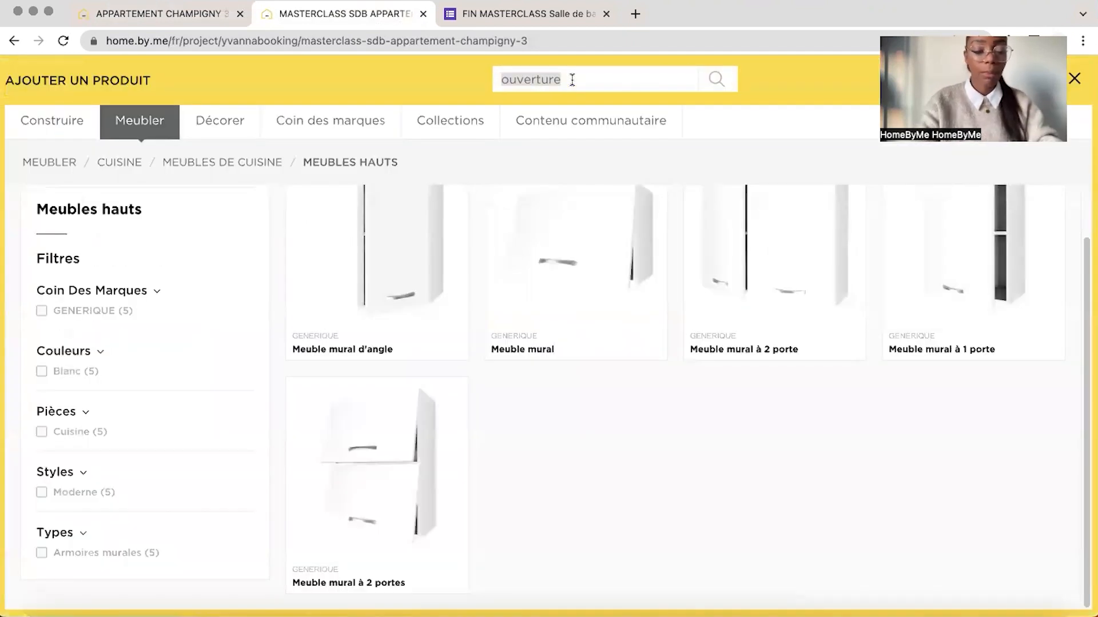
pyautogui.press('Return')
pyautogui.scroll(-12, 623, 353)
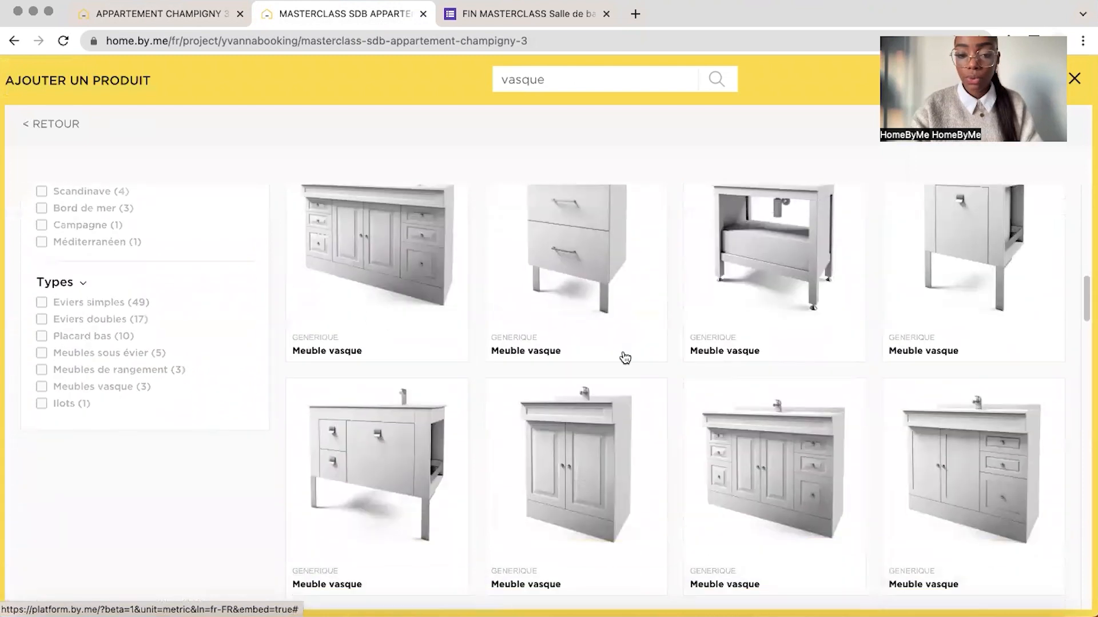
pyautogui.scroll(12, 623, 353)
pyautogui.click(114, 318)
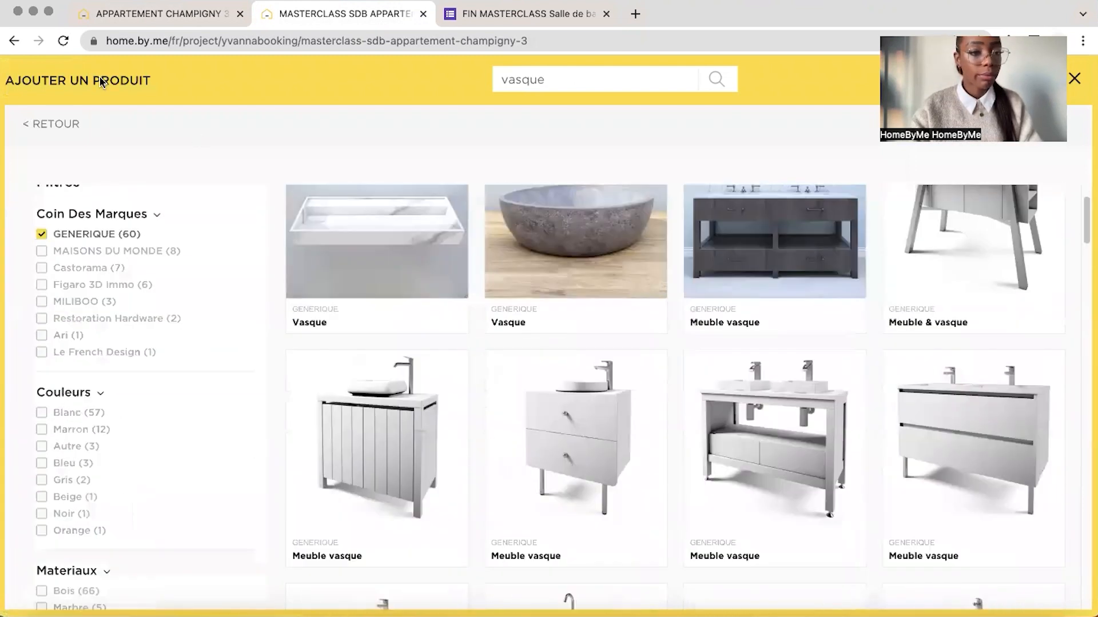
pyautogui.click(63, 124)
# Add the Villeroy & Boch "Puits d'artis" basin from the bathroom sinks and place it on the cabinet at the shower end
pyautogui.click(50, 164)
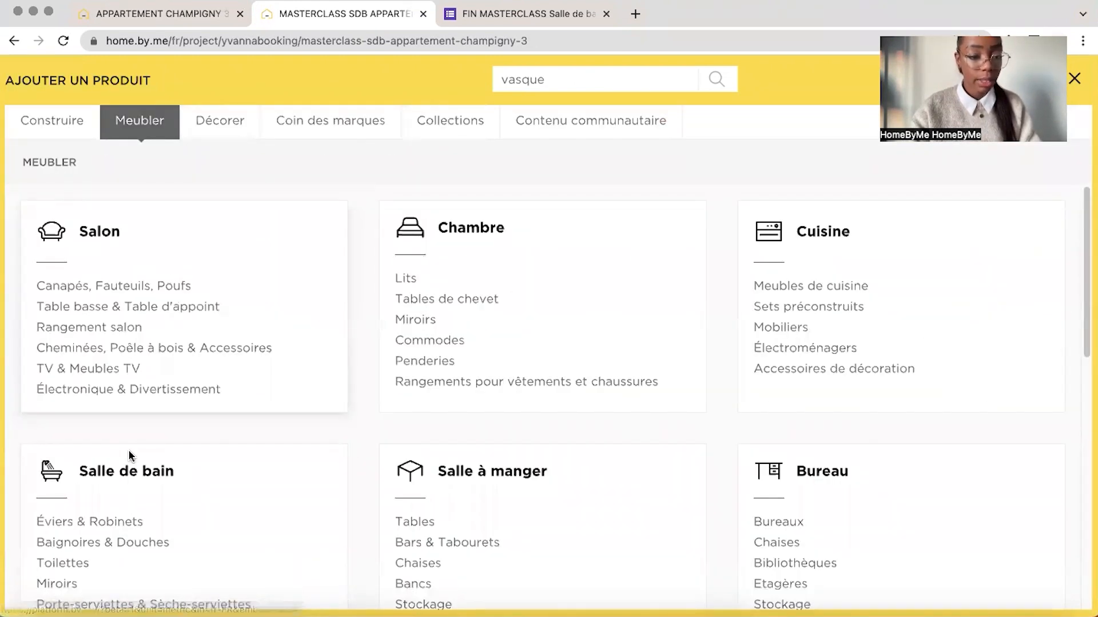
pyautogui.scroll(-2, 128, 452)
pyautogui.click(115, 433)
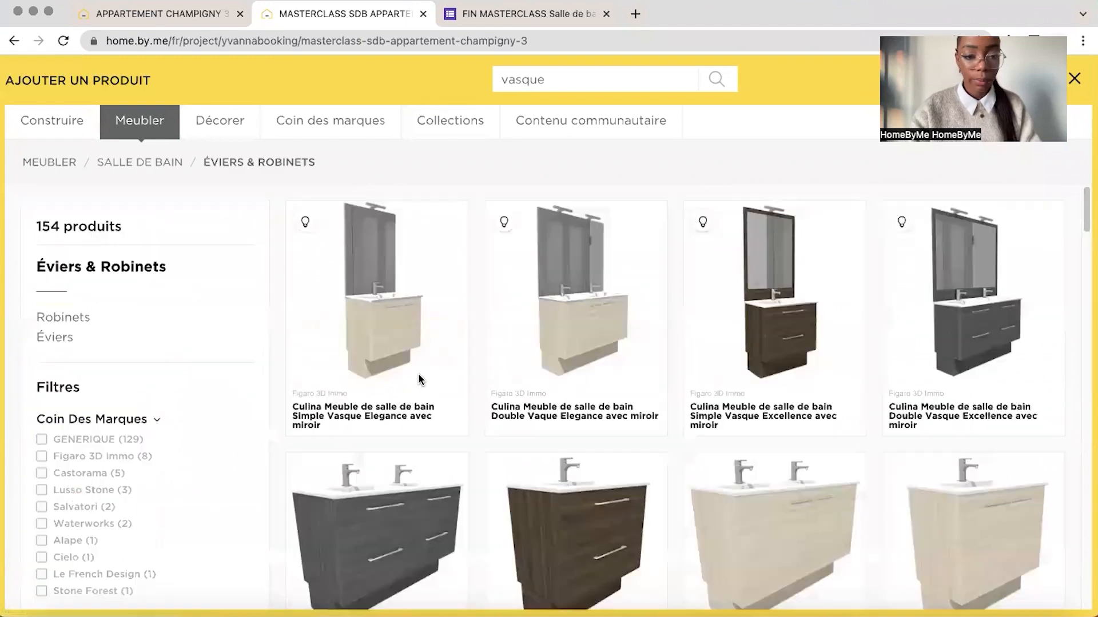
pyautogui.click(55, 337)
pyautogui.scroll(-10, 600, 366)
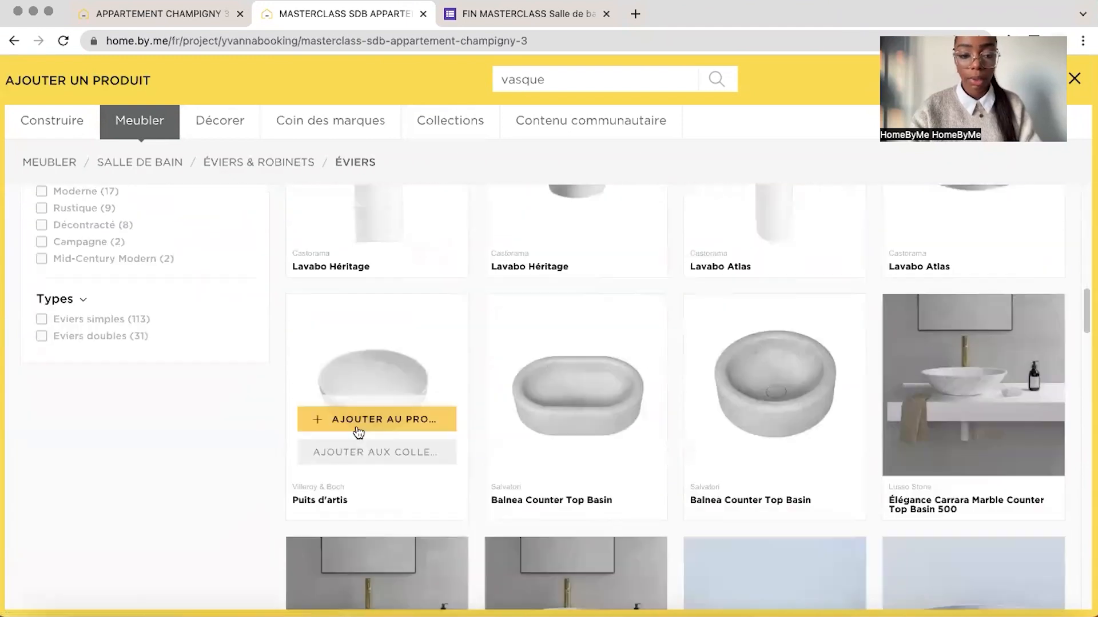
pyautogui.click(358, 431)
pyautogui.click(577, 263)
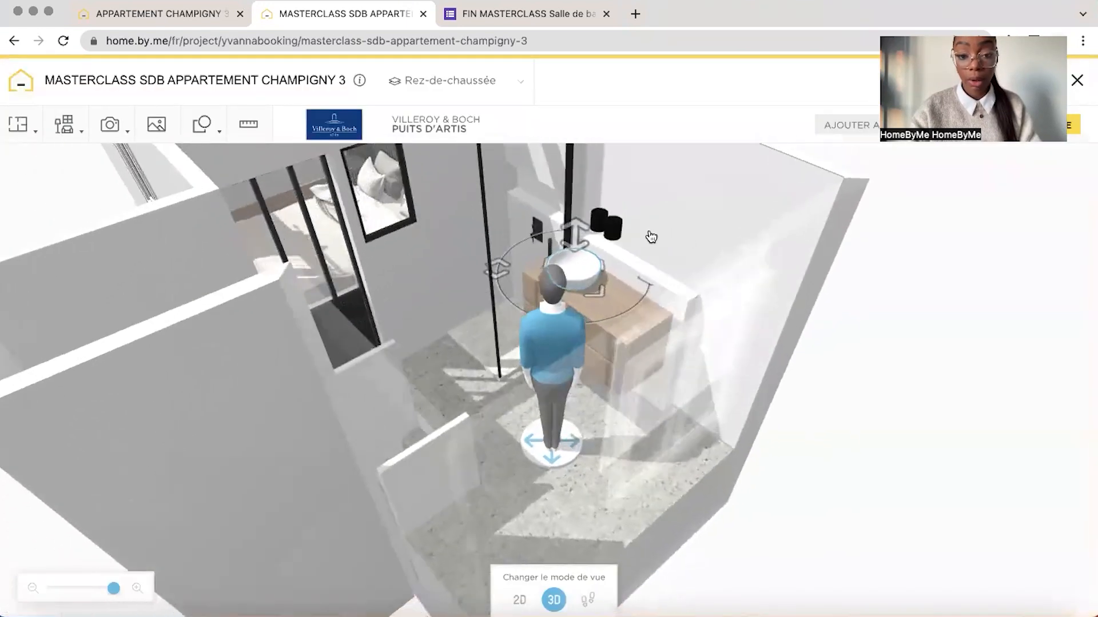
pyautogui.moveTo(651, 237); pyautogui.dragTo(600, 289)
pyautogui.moveTo(564, 363); pyautogui.dragTo(582, 410)
pyautogui.moveTo(725, 191); pyautogui.dragTo(684, 192)
# Search the catalogue for "Formes libres" and add a generic Cube to the bathroom
pyautogui.click(64, 124)
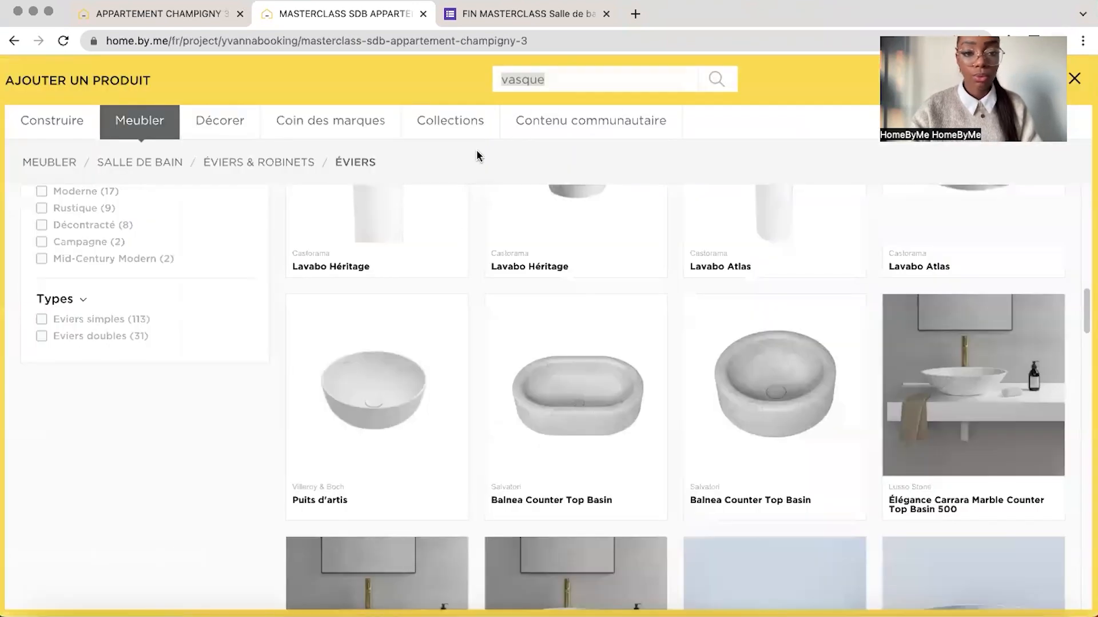
pyautogui.write('forme')
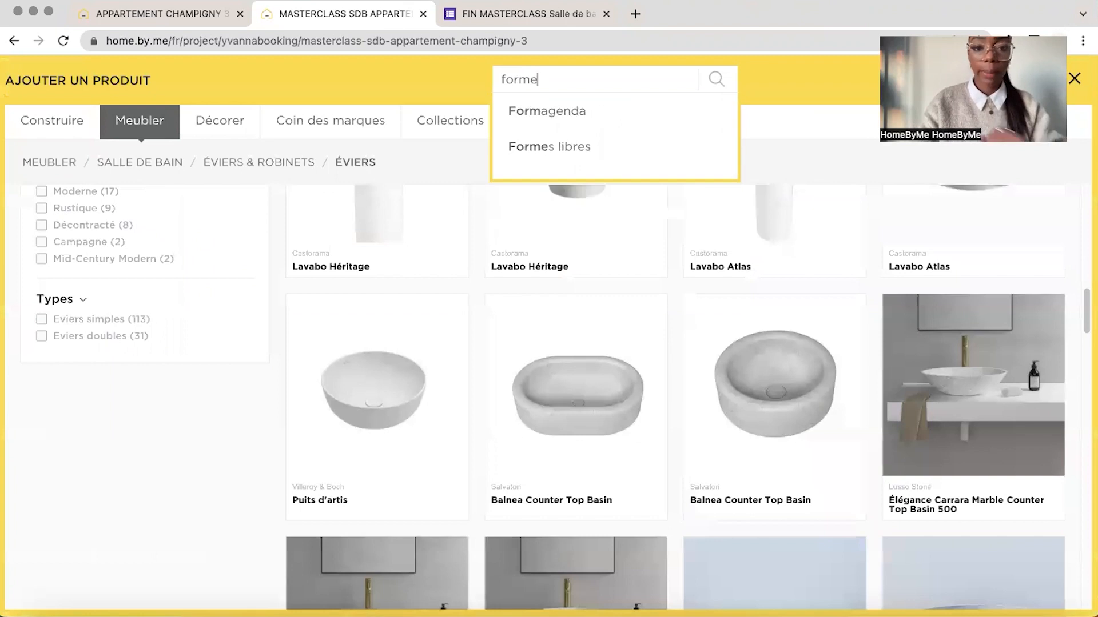
pyautogui.press('Down')
pyautogui.press('Return')
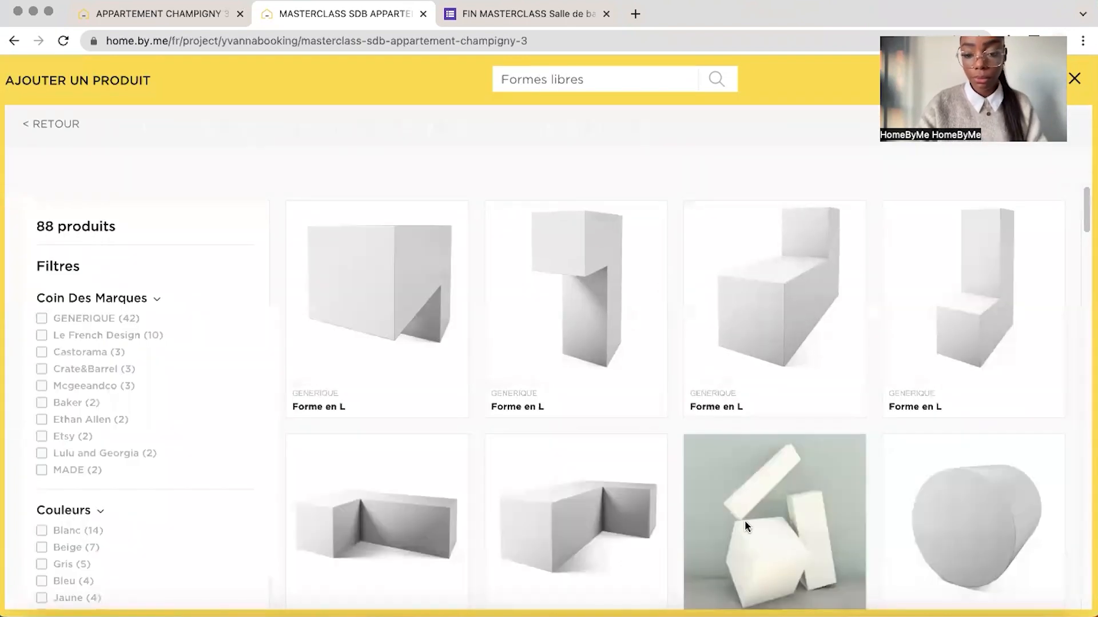
pyautogui.click(756, 560)
# Set the cube's height to 15 cm and move it next to the washbasin cabinet
pyautogui.click(587, 382)
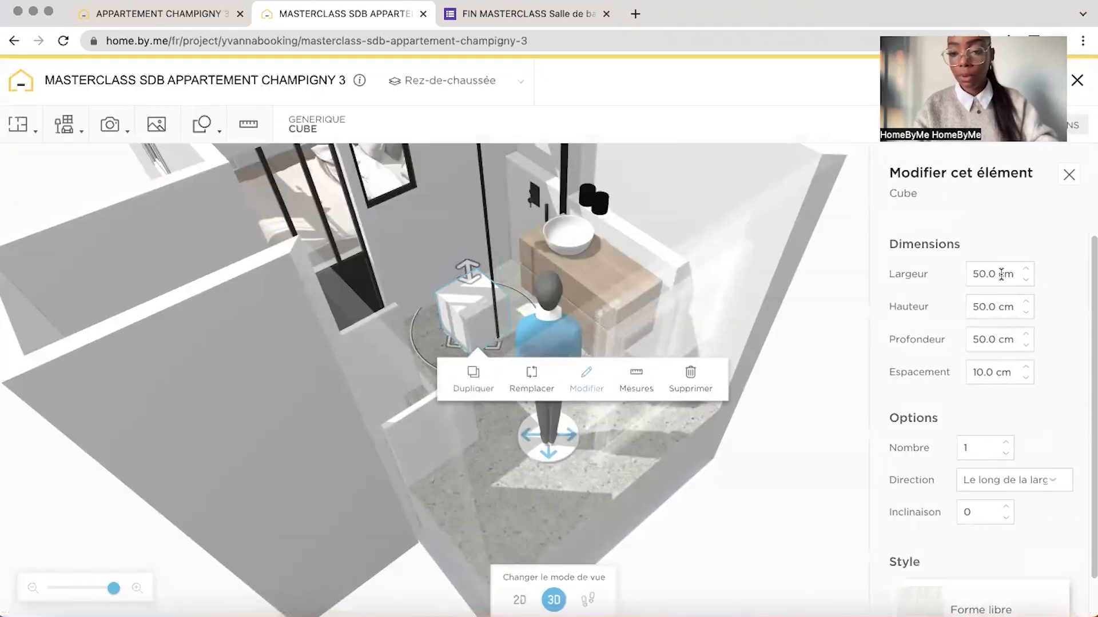
pyautogui.write('15')
pyautogui.press('Return')
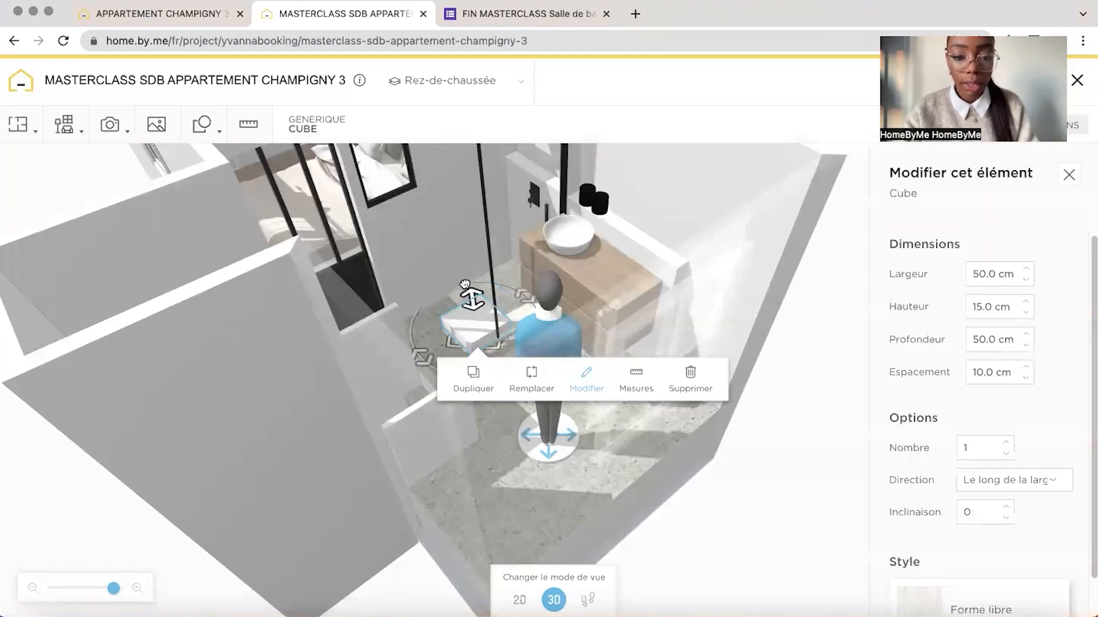
pyautogui.moveTo(464, 285); pyautogui.dragTo(532, 284)
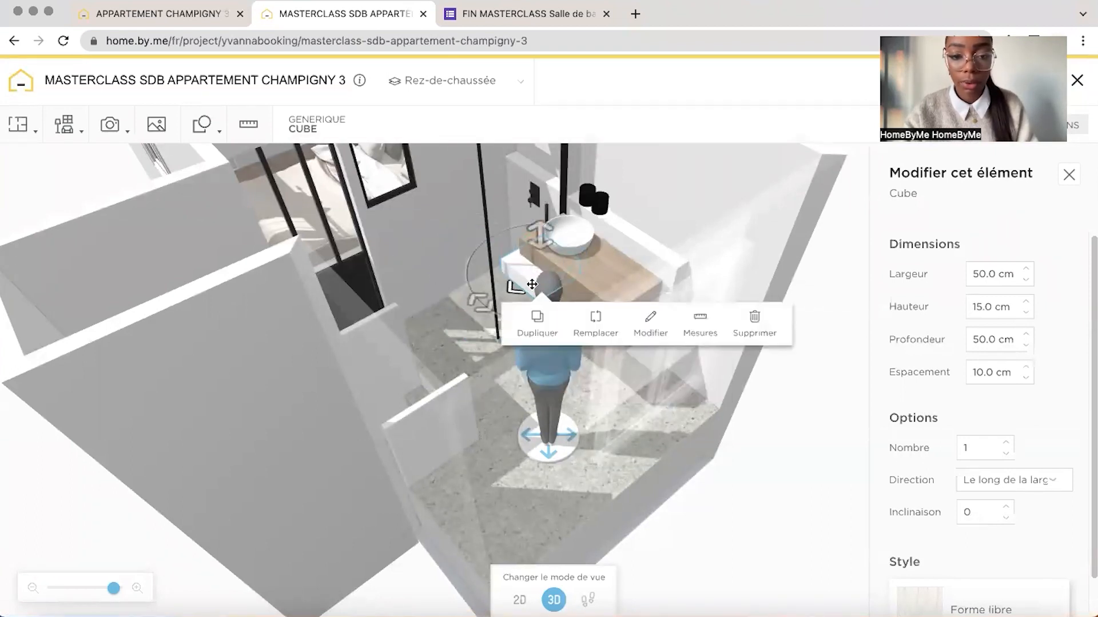
# Set the cube aside outside the bathroom walls and lower the washbasin cabinet towards the floor
pyautogui.moveTo(538, 236); pyautogui.dragTo(729, 253)
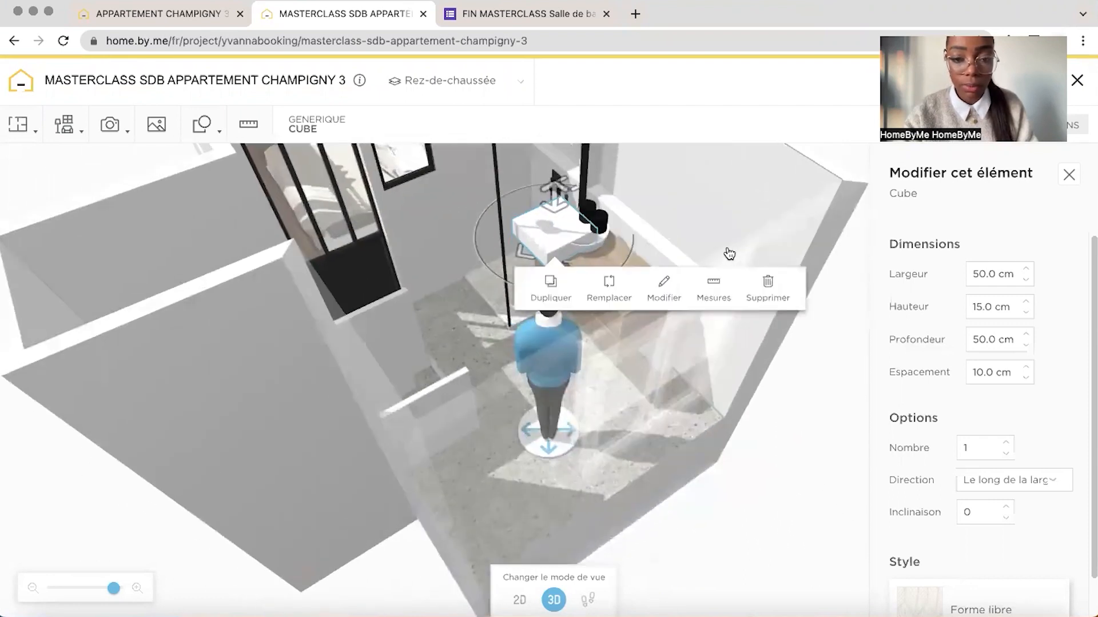
pyautogui.moveTo(756, 320); pyautogui.dragTo(509, 300)
pyautogui.click(483, 296)
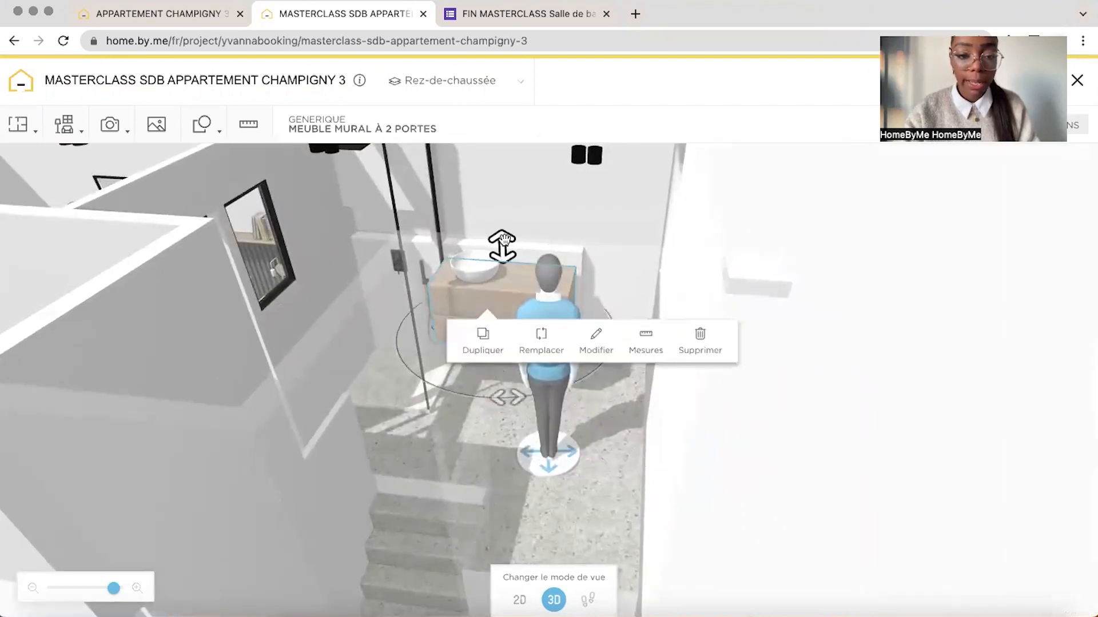
pyautogui.moveTo(503, 240); pyautogui.dragTo(503, 284)
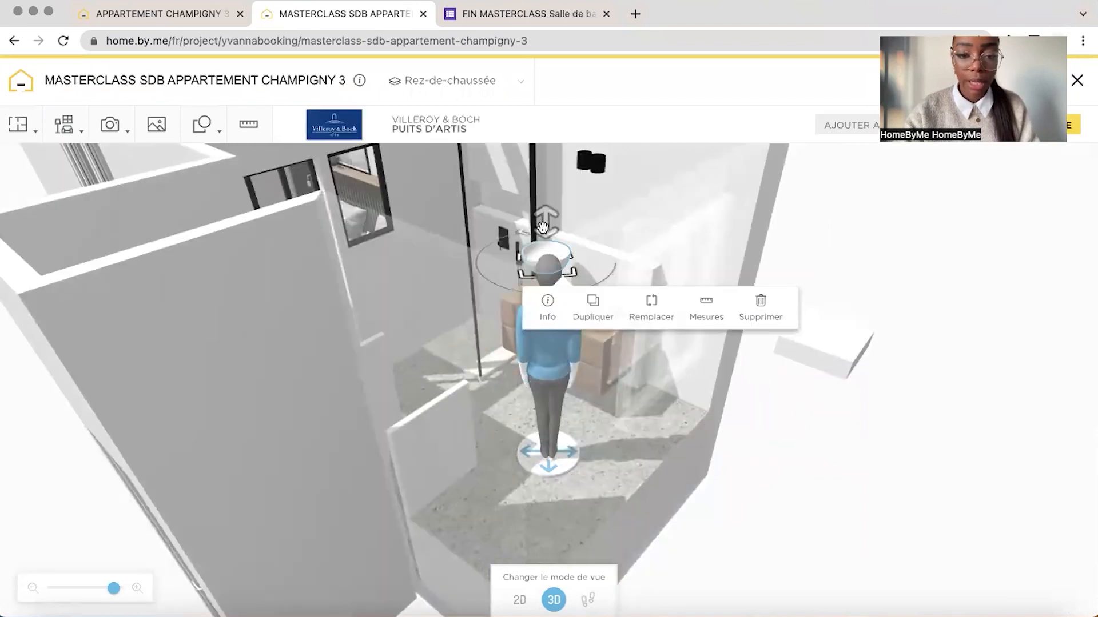
# Lower the "Puits d'artis" basin onto the lowered washbasin cabinet
pyautogui.moveTo(544, 229); pyautogui.dragTo(637, 227)
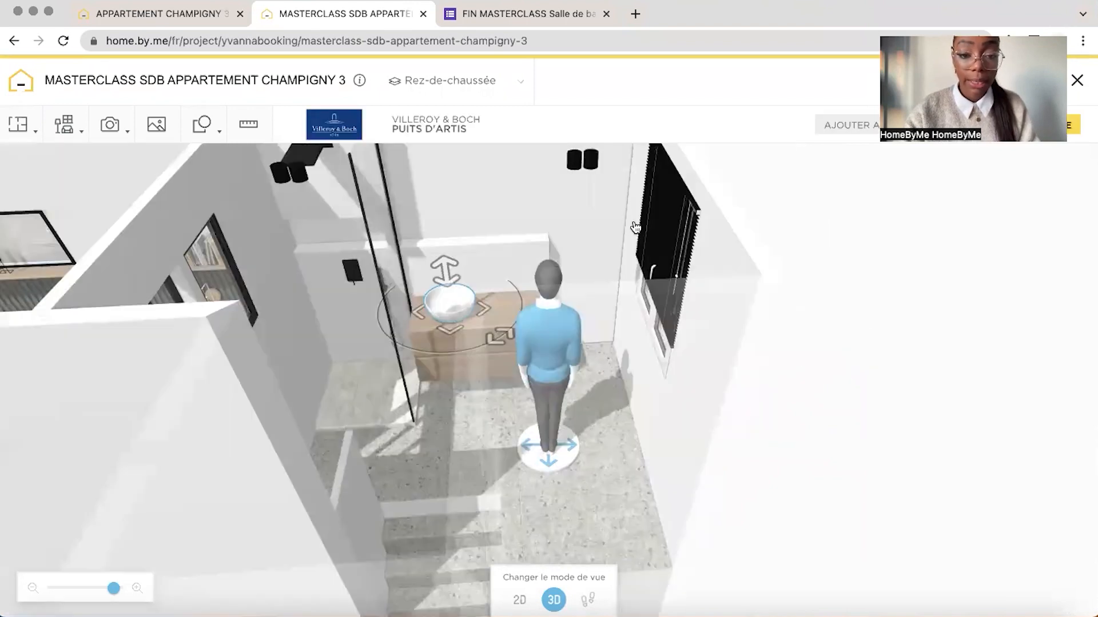
pyautogui.moveTo(789, 238)
pyautogui.mouseDown()
pyautogui.moveTo(721, 245)
pyautogui.moveTo(781, 255)
pyautogui.mouseUp()
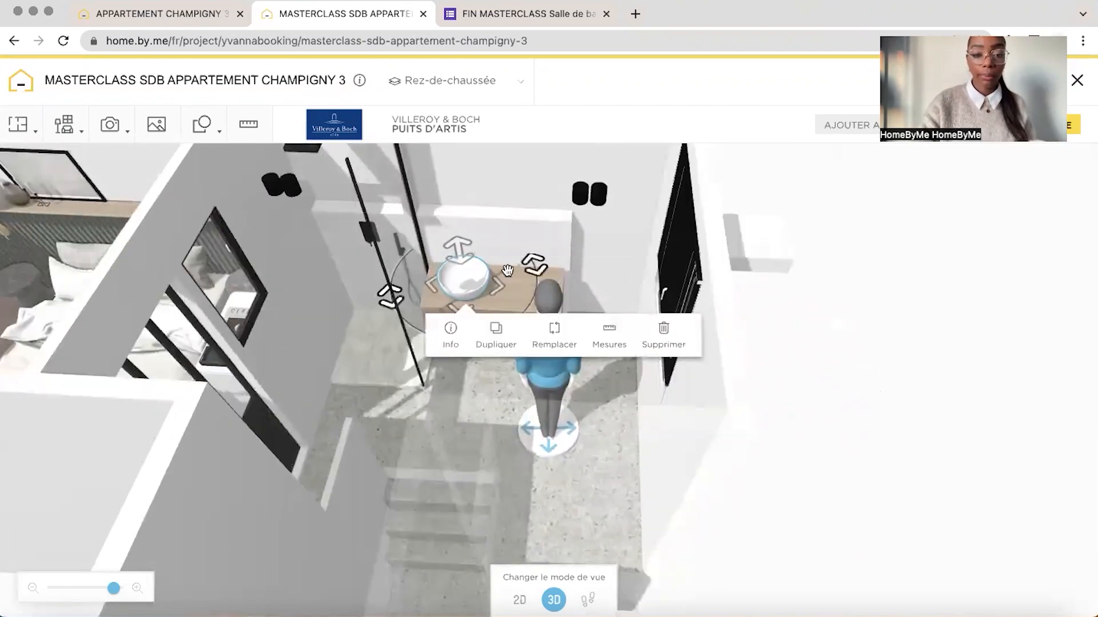
pyautogui.moveTo(517, 185); pyautogui.dragTo(490, 178)
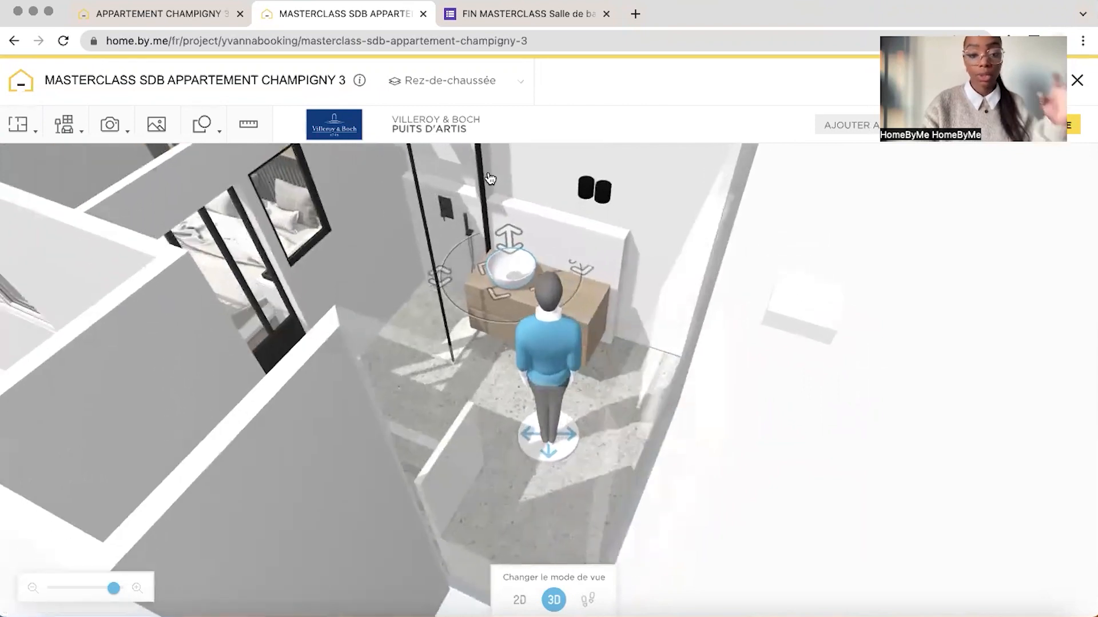
pyautogui.moveTo(653, 210); pyautogui.dragTo(661, 207)
# Set the washbasin cabinet's distance above the floor to 10 cm using its measurements
pyautogui.click(508, 327)
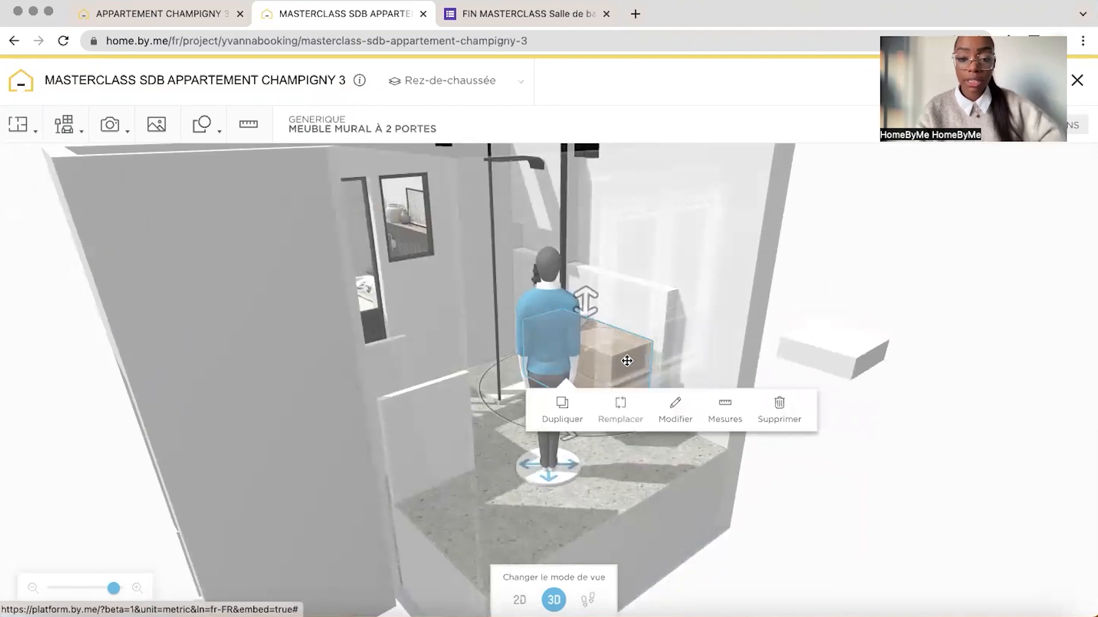
pyautogui.click(725, 420)
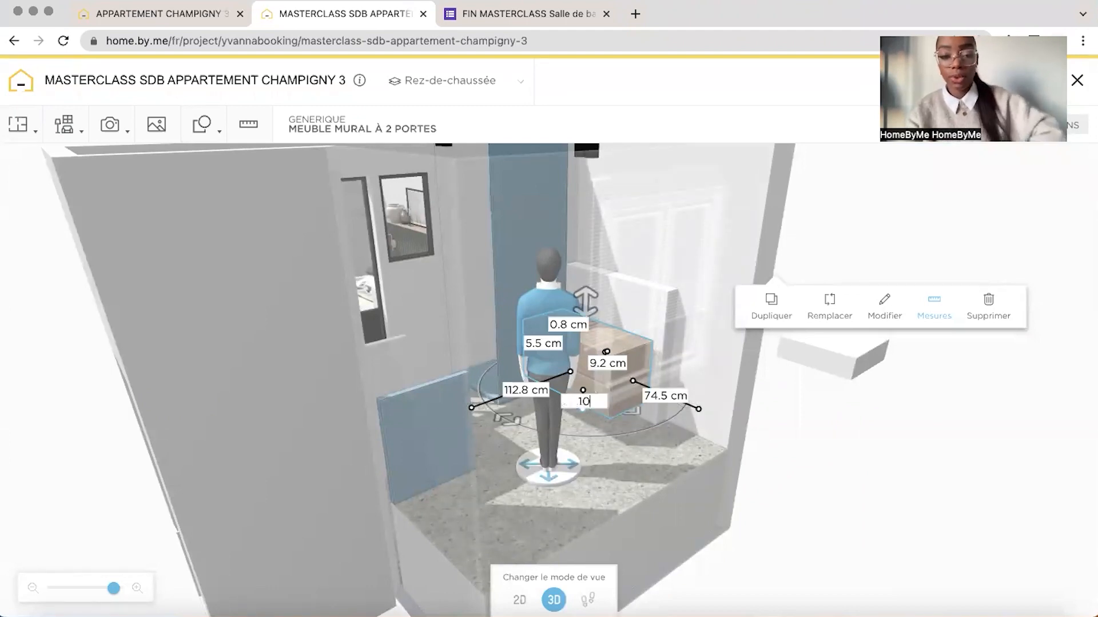
pyautogui.press('Return')
pyautogui.click(696, 231)
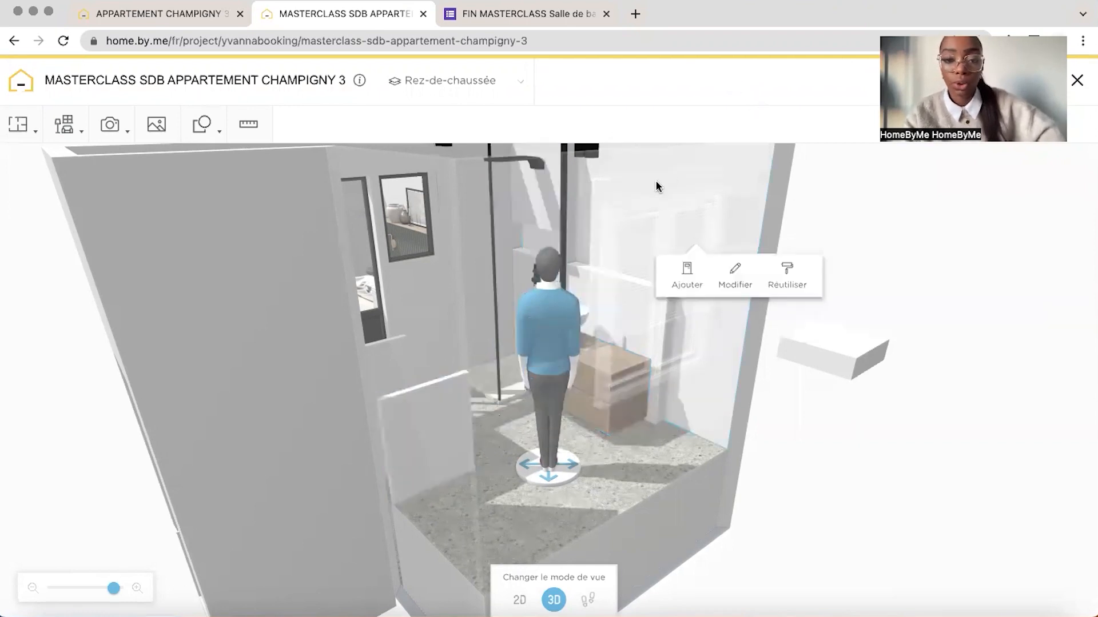
# Adjust the basin's height to rest on the cabinet top at its new level
pyautogui.moveTo(657, 187); pyautogui.dragTo(735, 211)
pyautogui.click(445, 327)
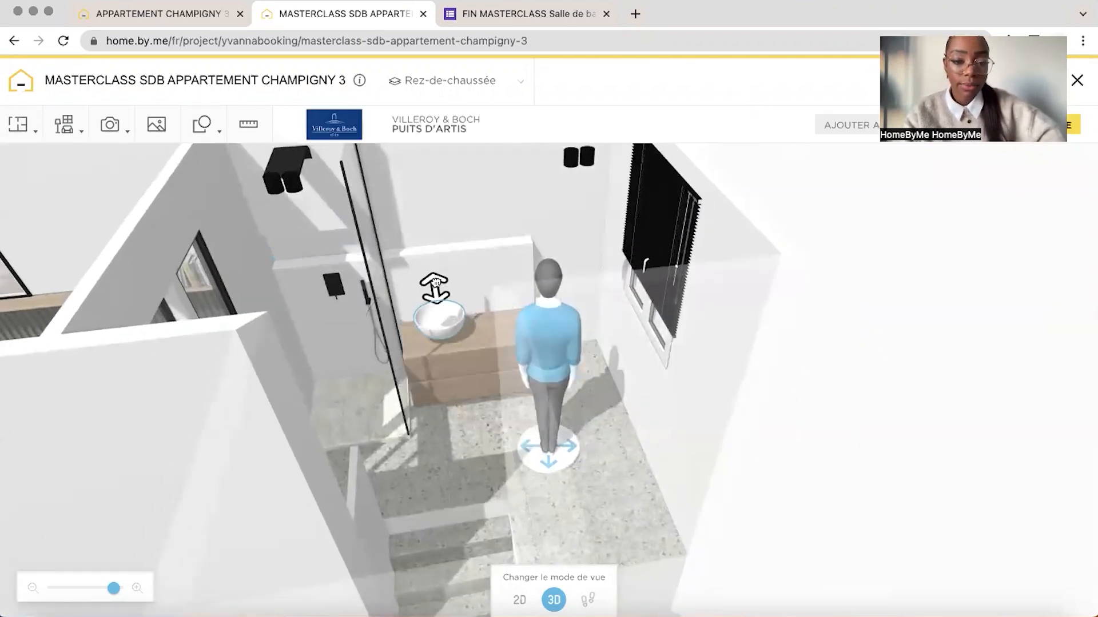
pyautogui.click(429, 206)
pyautogui.moveTo(428, 205); pyautogui.dragTo(400, 221)
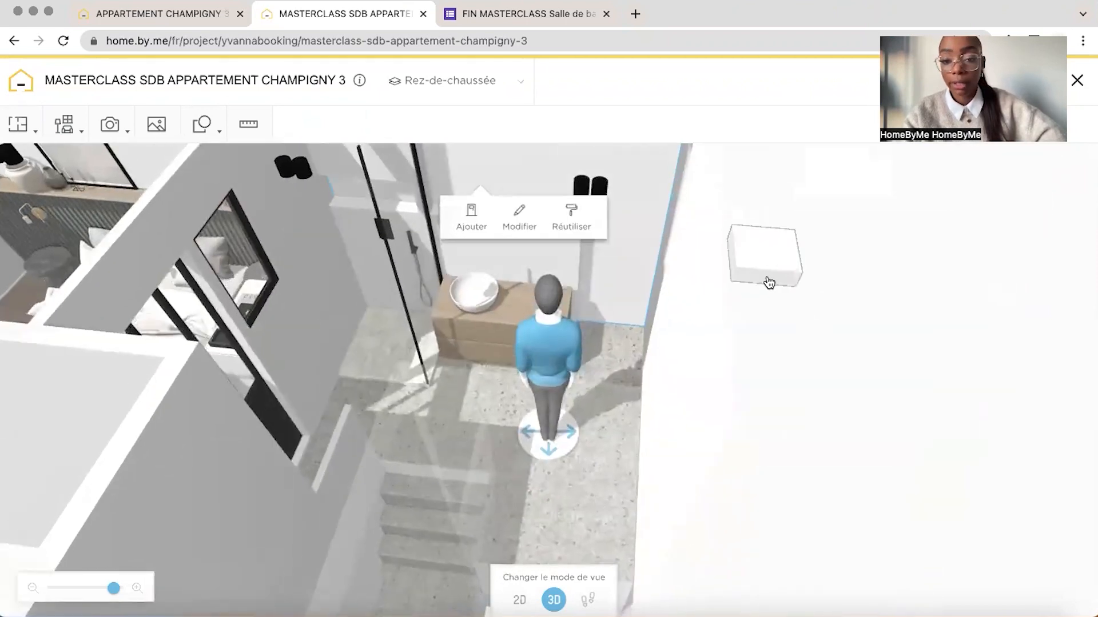
# Bring the cube in front of the washbasin cabinet and set its height to 85 cm
pyautogui.click(769, 282)
pyautogui.moveTo(769, 283); pyautogui.dragTo(483, 407)
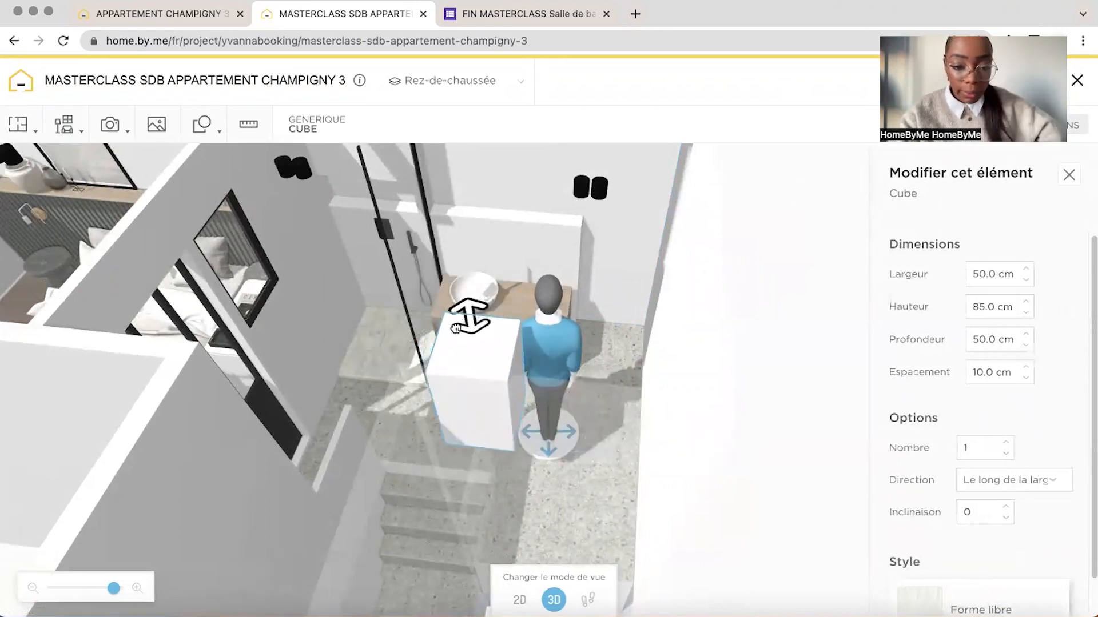
pyautogui.moveTo(795, 332); pyautogui.dragTo(816, 225)
# Examine the cabinet and double basins in the reference project APPARTEMENT CHAMPIGNY 3, and return to the masterclass project
pyautogui.hotkey('ctrl', 'shift', 'Tab')
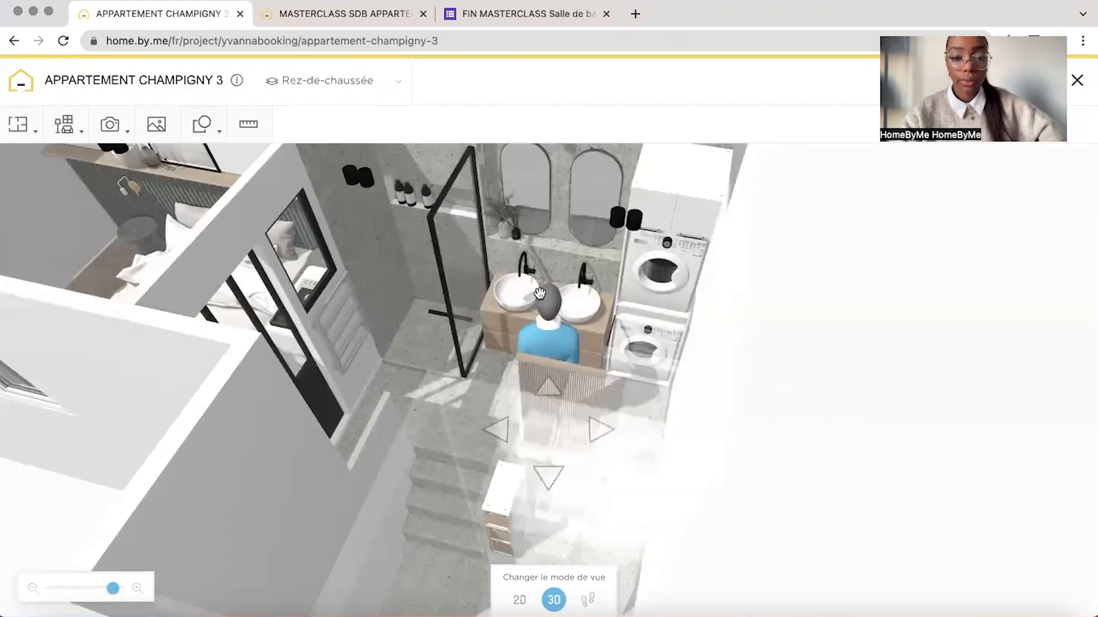
pyautogui.moveTo(423, 366); pyautogui.dragTo(538, 307)
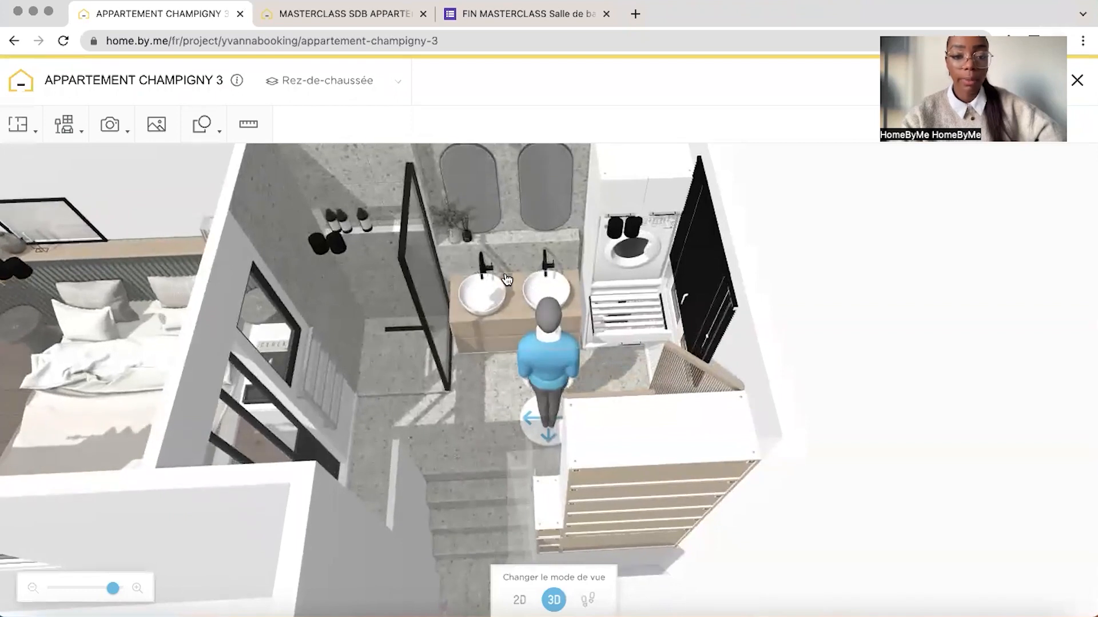
pyautogui.click(275, 19)
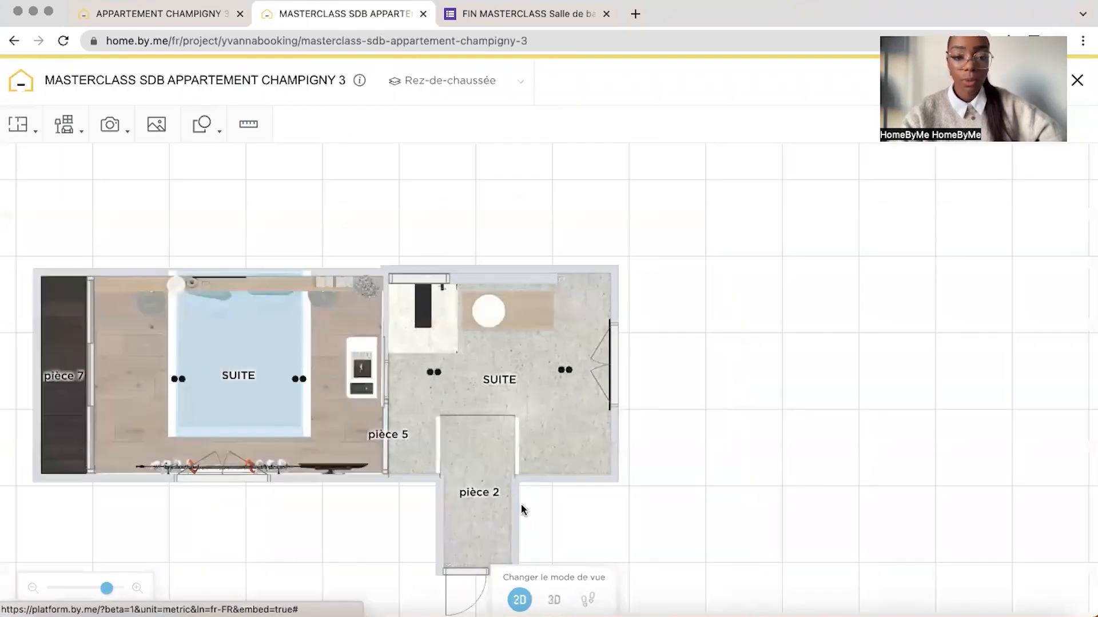
# In the 2D plan, reposition the basin fully within the cabinet top, towards the shower end
pyautogui.moveTo(521, 311); pyautogui.dragTo(575, 313)
pyautogui.moveTo(100, 590); pyautogui.dragTo(126, 593)
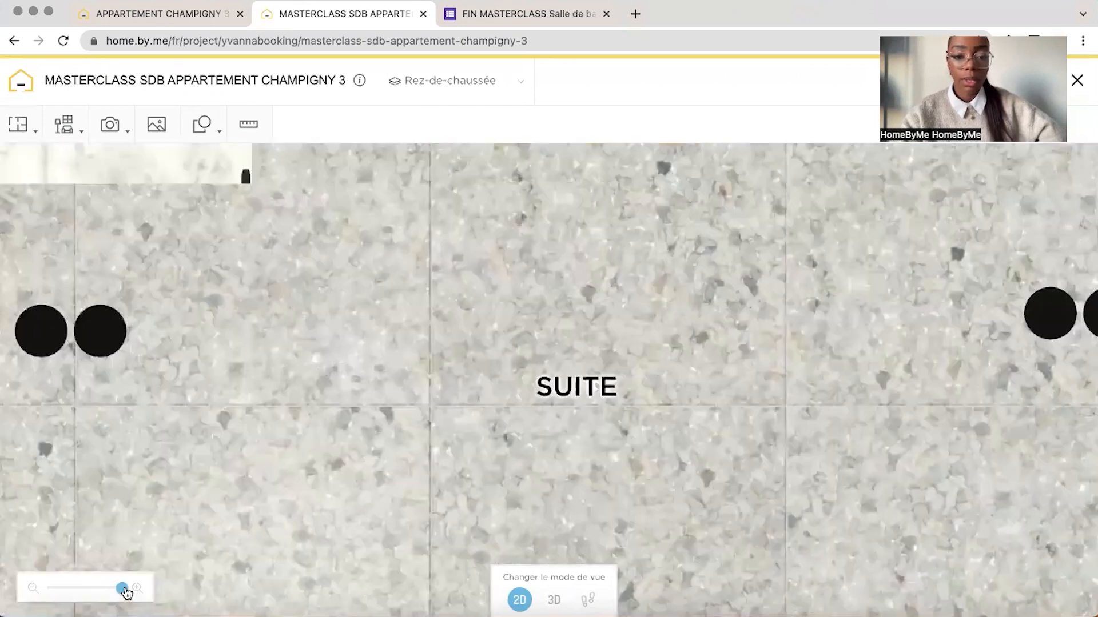
pyautogui.moveTo(612, 282); pyautogui.dragTo(666, 563)
pyautogui.click(743, 341)
pyautogui.moveTo(747, 338); pyautogui.dragTo(721, 289)
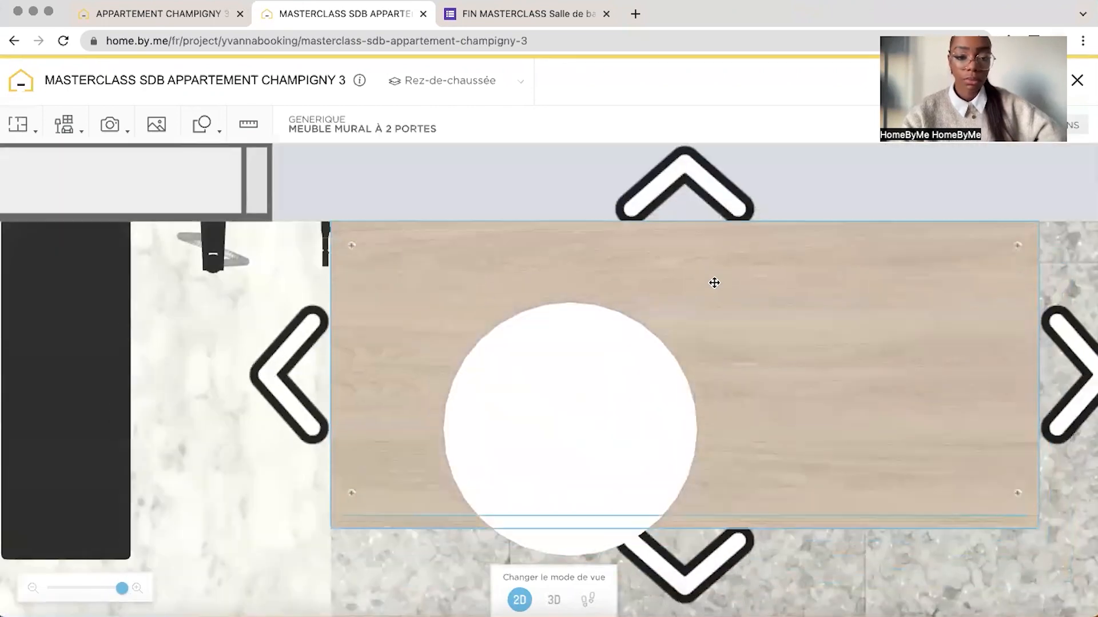
pyautogui.moveTo(568, 498); pyautogui.dragTo(517, 453)
# Duplicate the basin, place the copy at the window end of the cabinet, and align the original with it
pyautogui.click(539, 429)
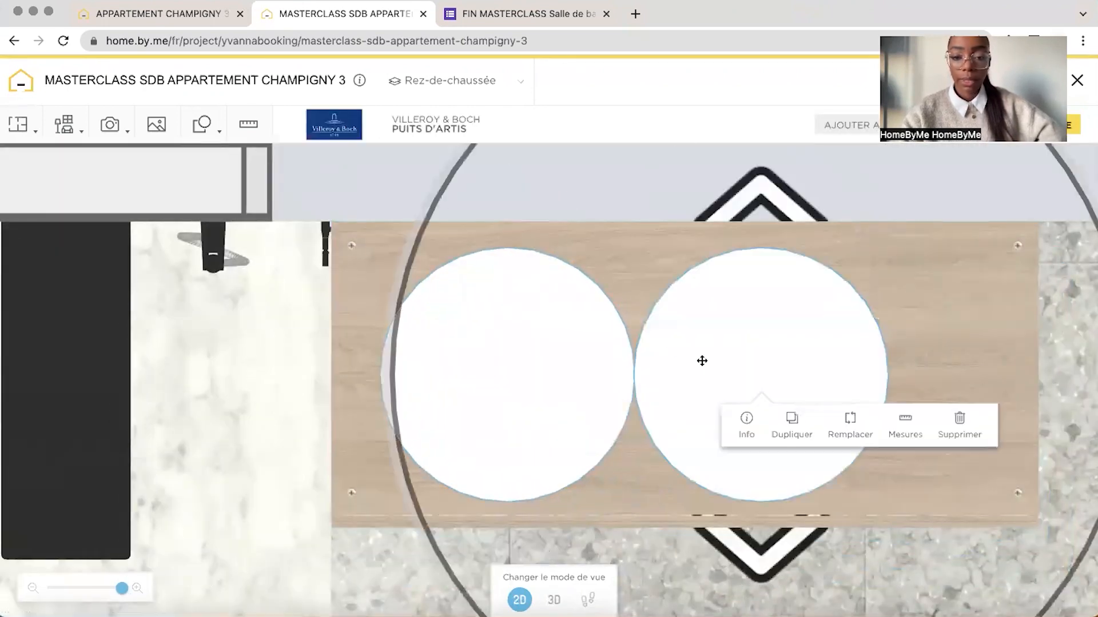
pyautogui.moveTo(702, 361); pyautogui.dragTo(793, 379)
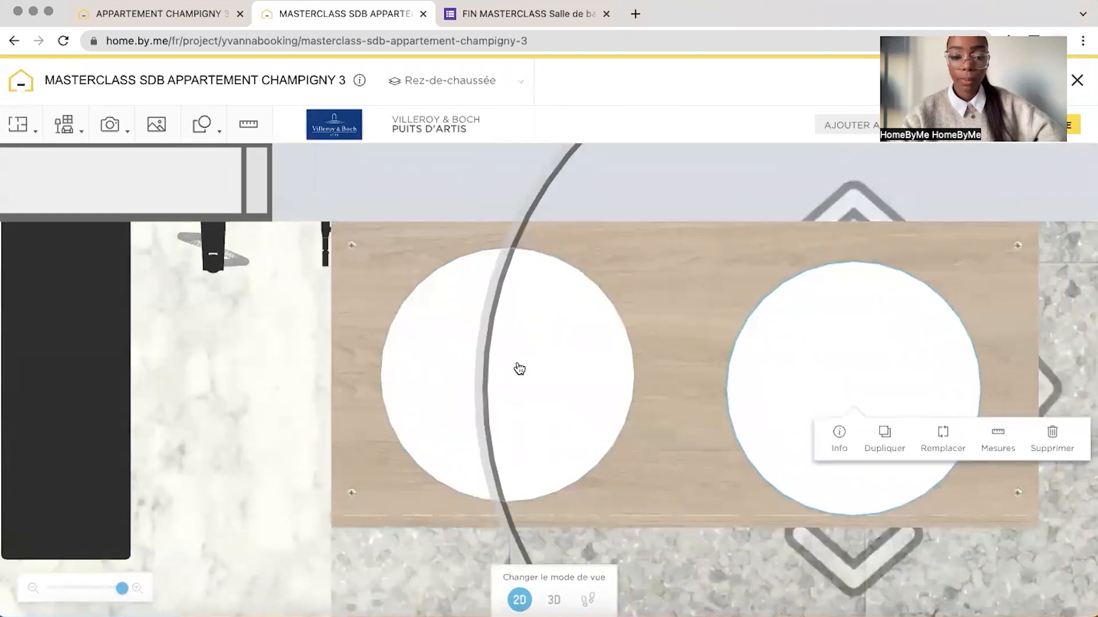
pyautogui.click(438, 375)
pyautogui.moveTo(438, 292); pyautogui.dragTo(436, 307)
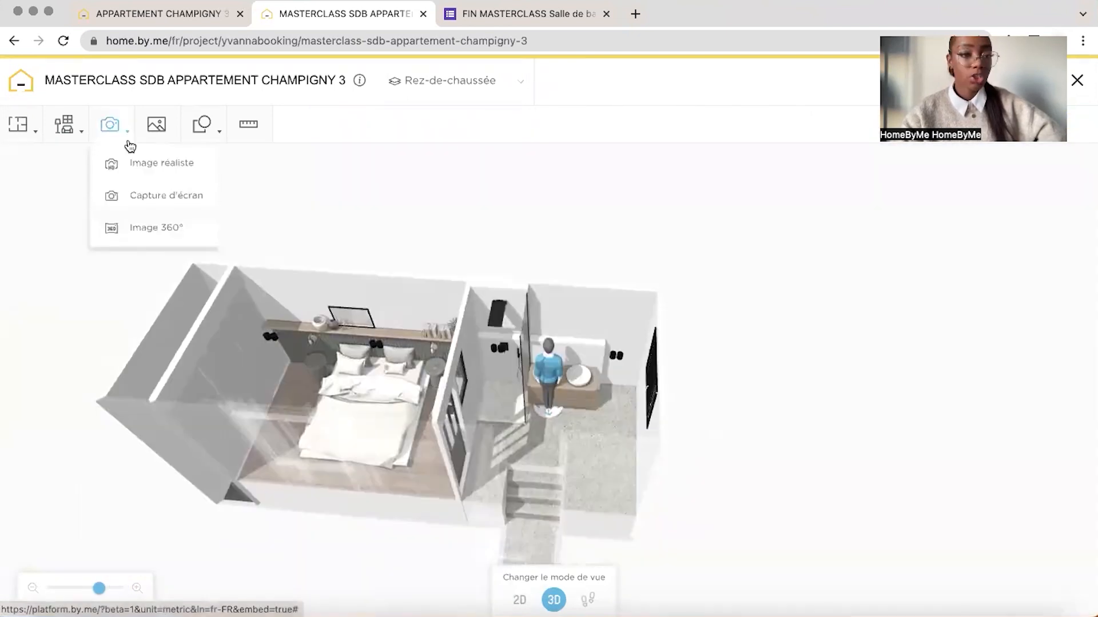
# Browse the Robinets products in the catalogue's Salle de bain section, under Éviers & Robinets
pyautogui.moveTo(66, 128)
pyautogui.click(86, 203)
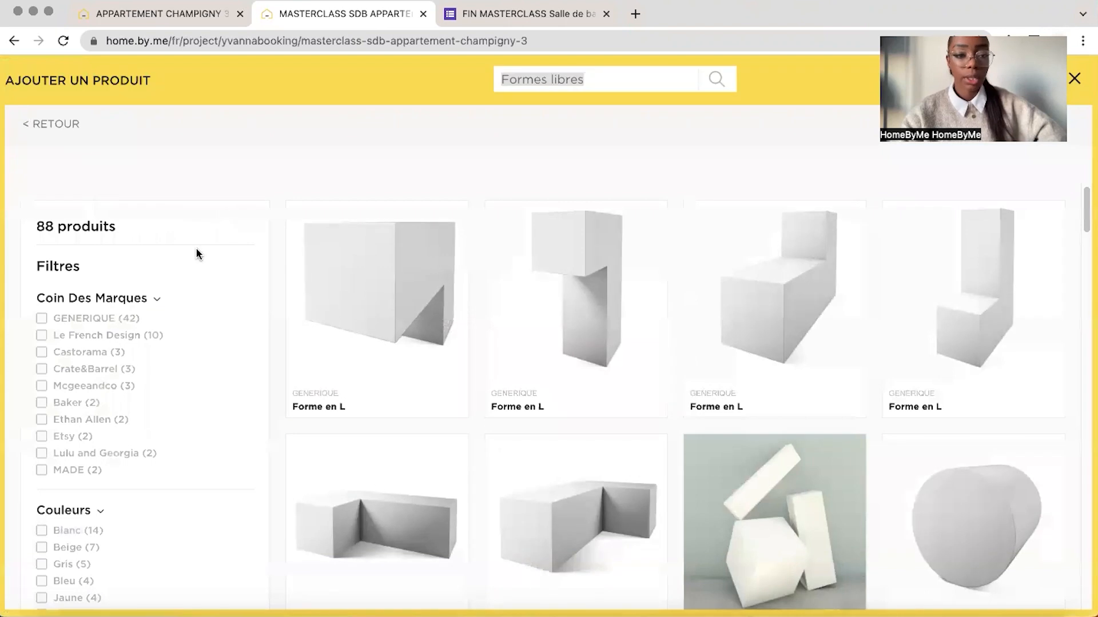
pyautogui.click(57, 125)
pyautogui.click(50, 164)
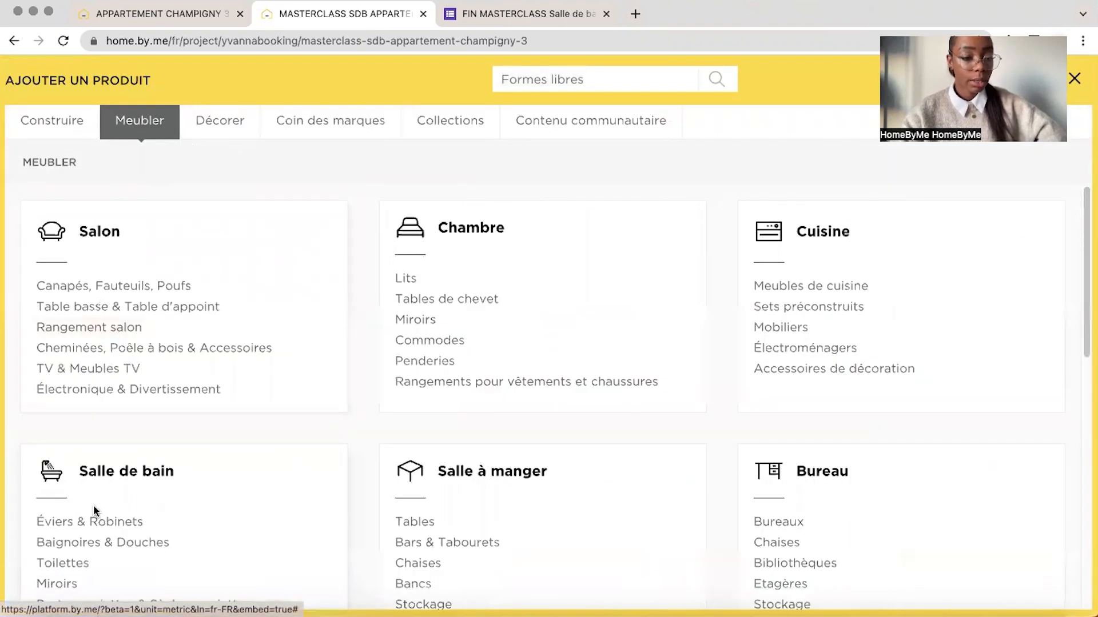
pyautogui.click(90, 522)
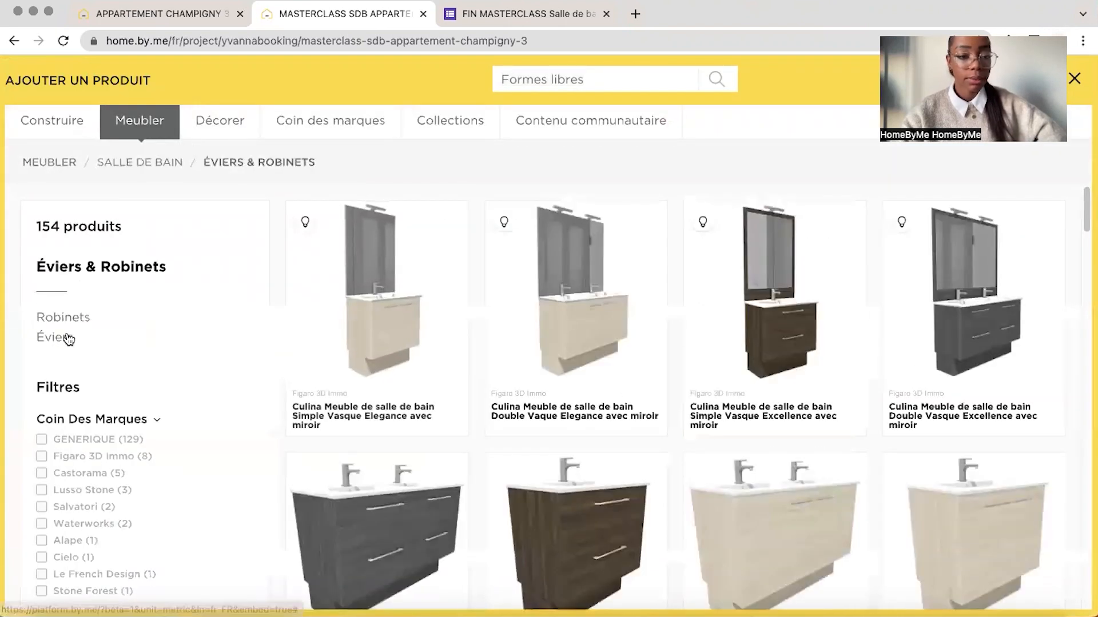
pyautogui.click(60, 317)
pyautogui.scroll(-5, 697, 462)
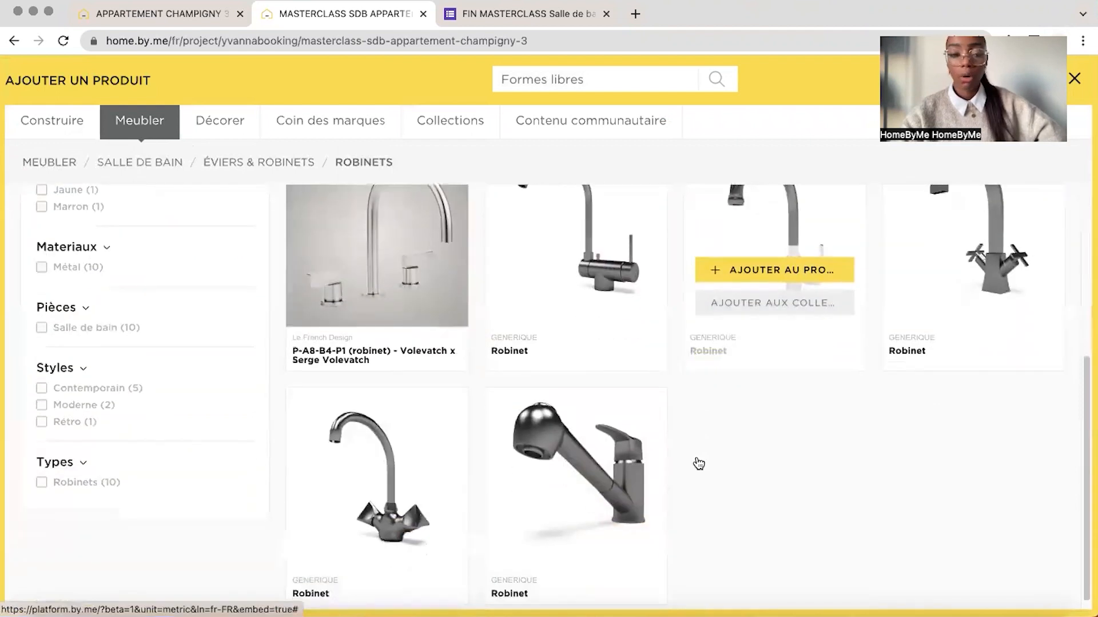
pyautogui.scroll(5, 696, 462)
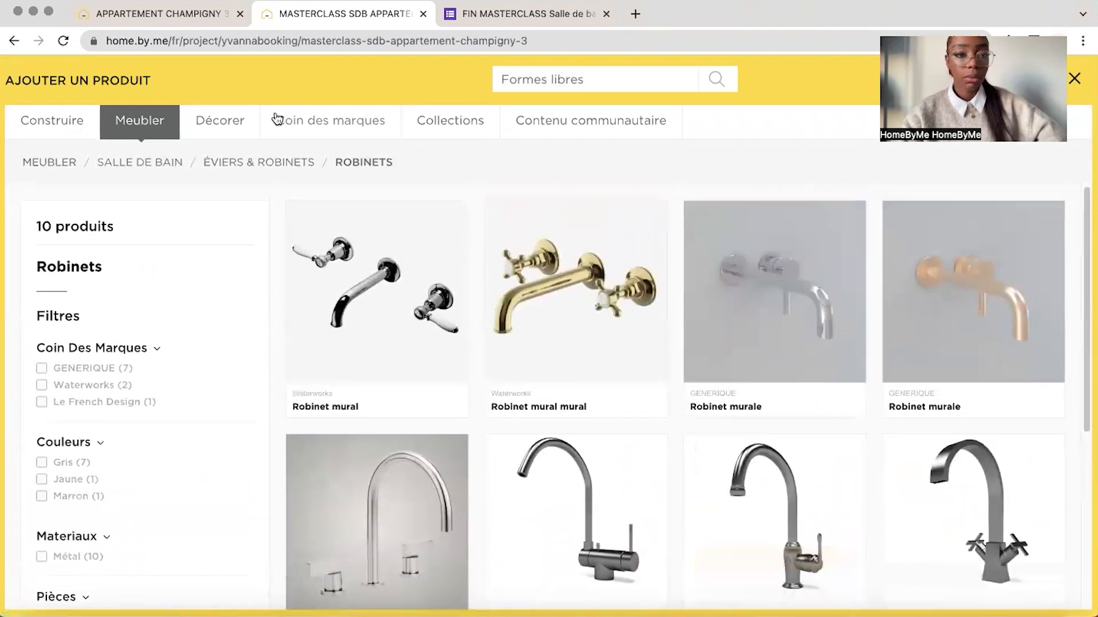
# Check the taps in the reference project and add a GENERIQUE Robinet to the masterclass bathroom
pyautogui.click(174, 20)
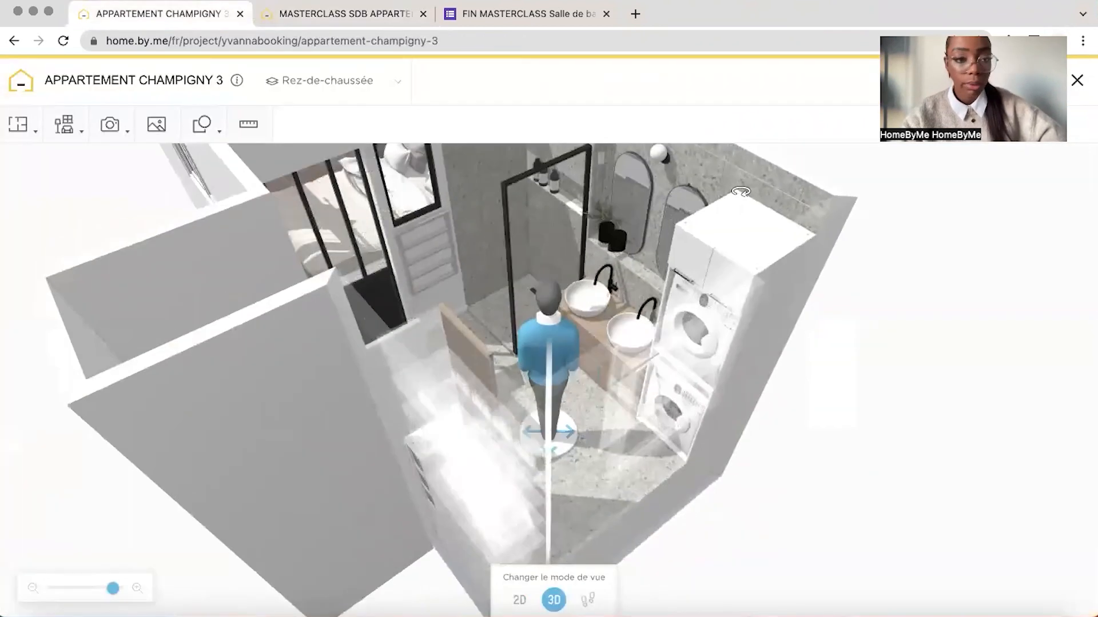
pyautogui.click(355, 19)
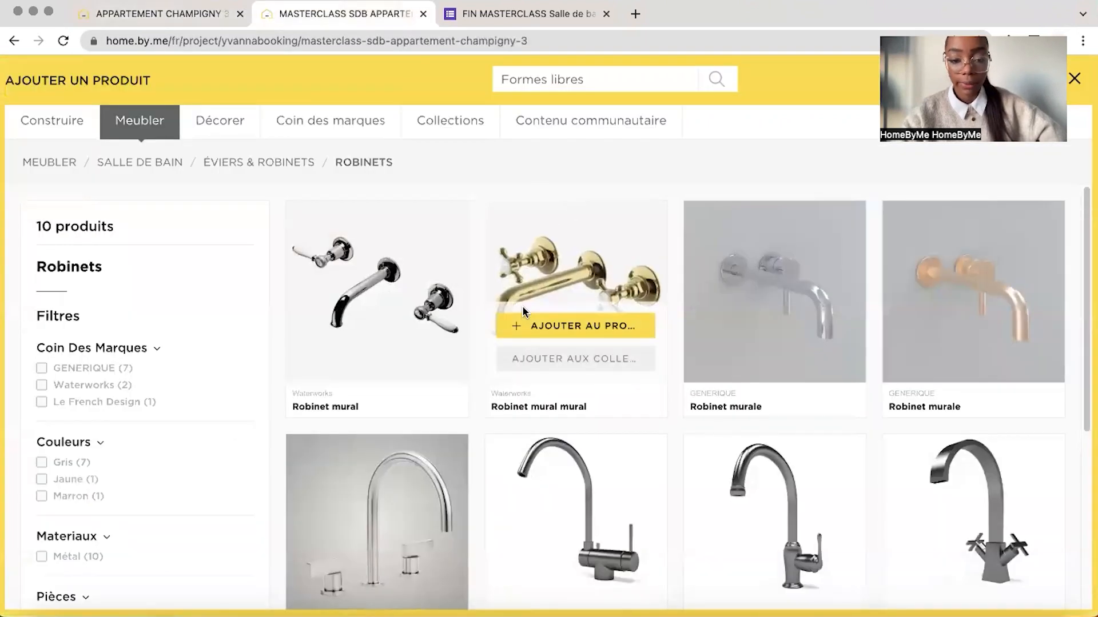
pyautogui.scroll(-2, 522, 312)
pyautogui.click(573, 432)
pyautogui.click(573, 423)
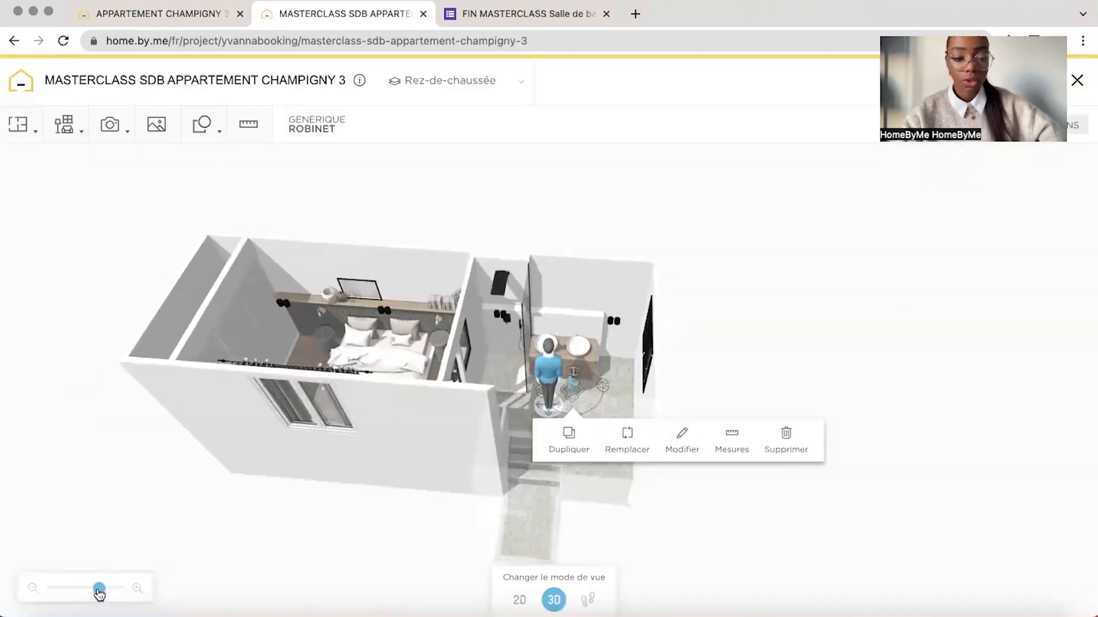
# Change the tap's material to black Peinture mat
pyautogui.moveTo(100, 593); pyautogui.dragTo(121, 594)
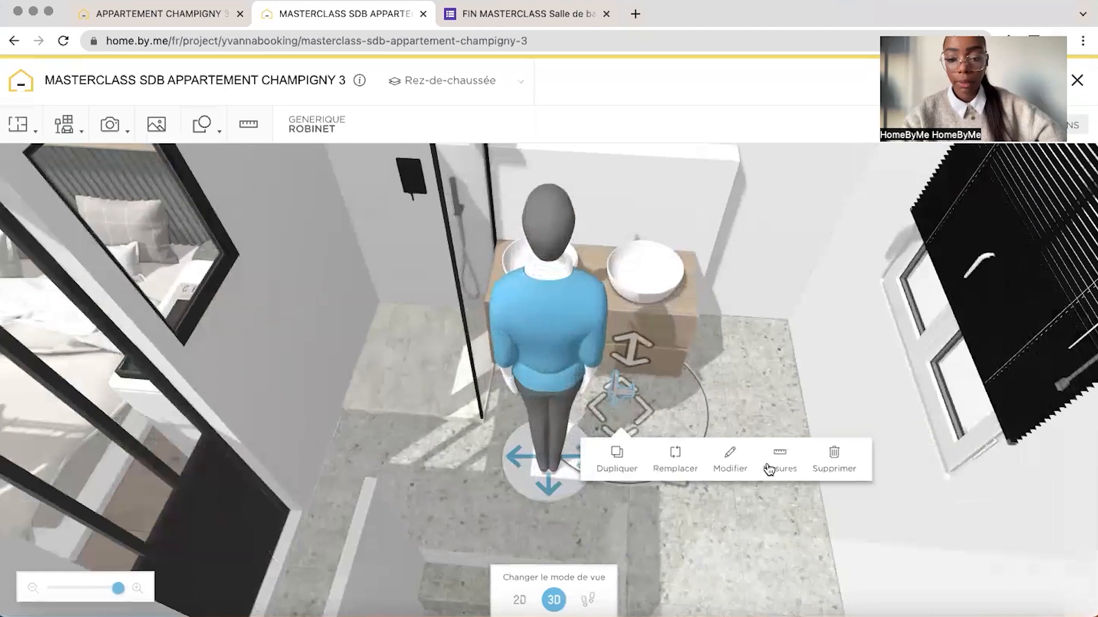
pyautogui.click(729, 460)
pyautogui.click(994, 248)
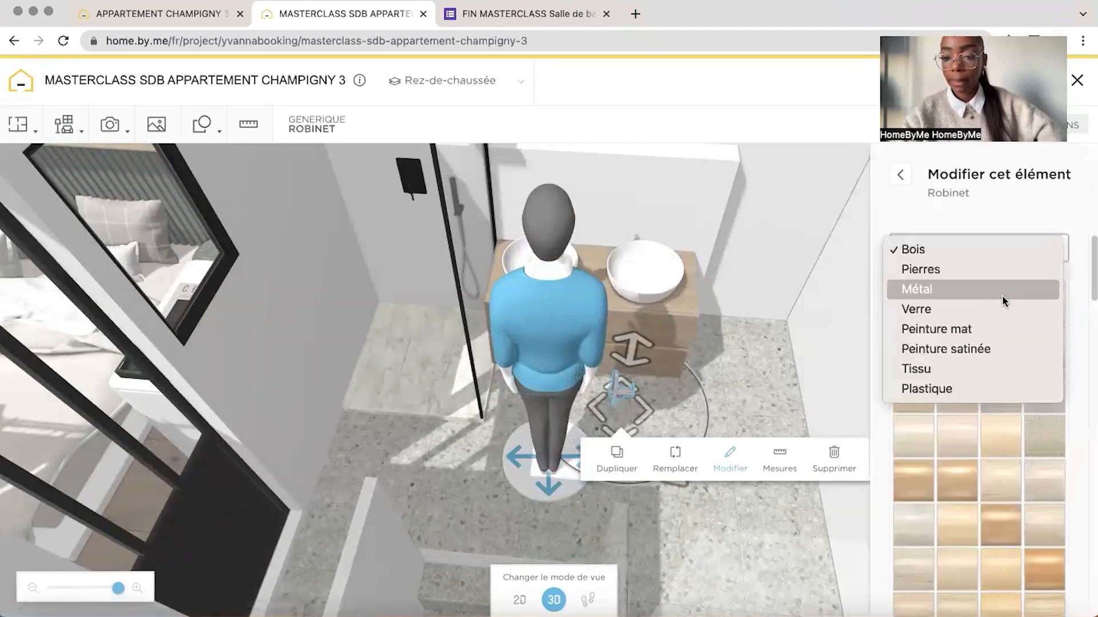
pyautogui.click(997, 330)
pyautogui.click(1072, 290)
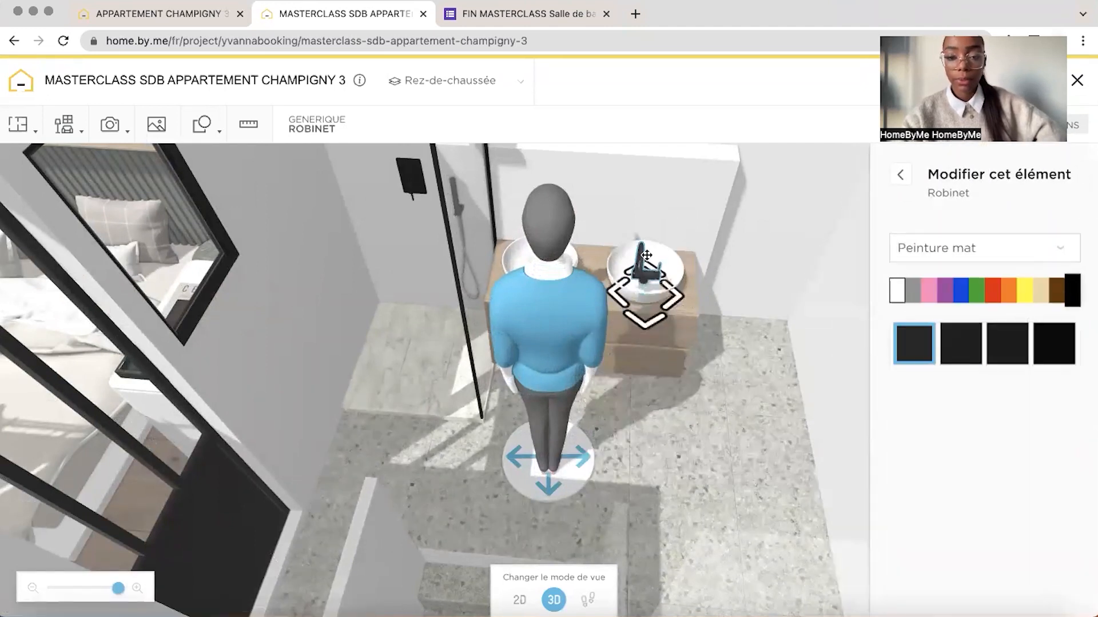
# Position the tap in the 2D plan behind the window-end basin, against the low vanity wall
pyautogui.moveTo(798, 226)
pyautogui.mouseDown()
pyautogui.moveTo(732, 218)
pyautogui.moveTo(784, 225)
pyautogui.mouseUp()
pyautogui.click(519, 600)
pyautogui.moveTo(635, 217); pyautogui.dragTo(593, 235)
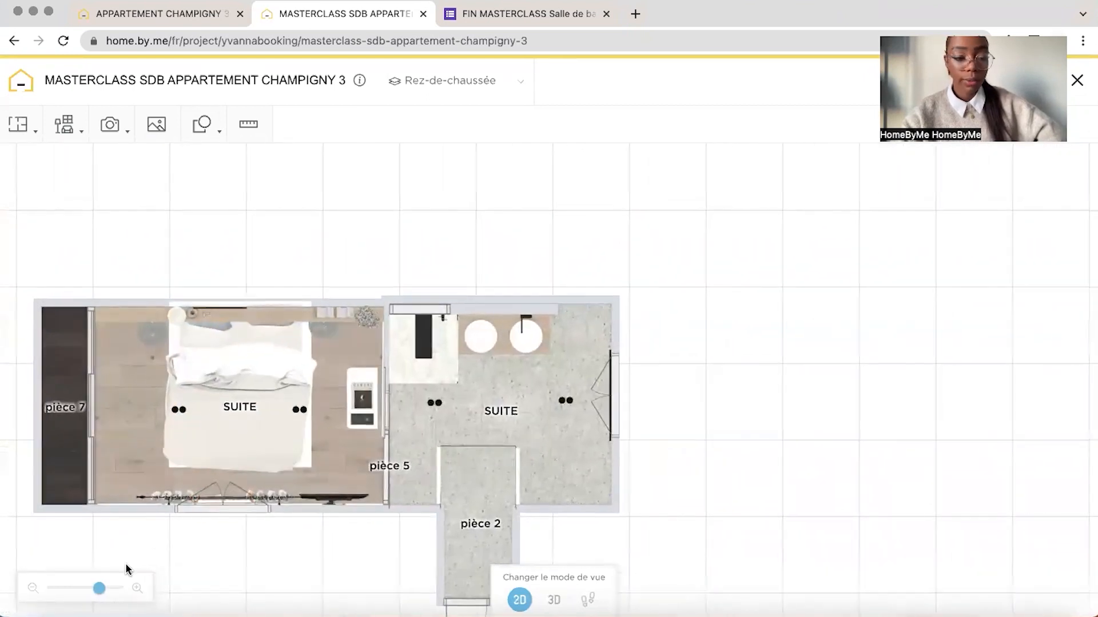
pyautogui.moveTo(99, 588); pyautogui.dragTo(118, 589)
pyautogui.moveTo(389, 400); pyautogui.dragTo(356, 500)
pyautogui.moveTo(119, 589); pyautogui.dragTo(123, 589)
pyautogui.click(424, 296)
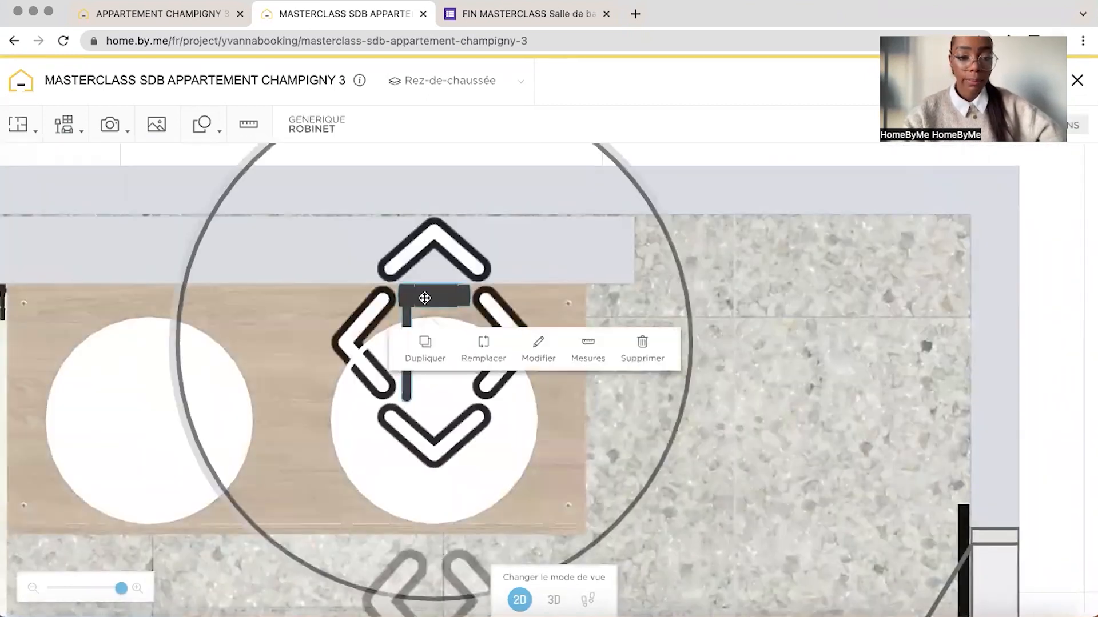
pyautogui.moveTo(423, 296); pyautogui.dragTo(443, 306)
# Duplicate the black tap and place the copy behind the shower-end basin, against the low wall
pyautogui.click(460, 388)
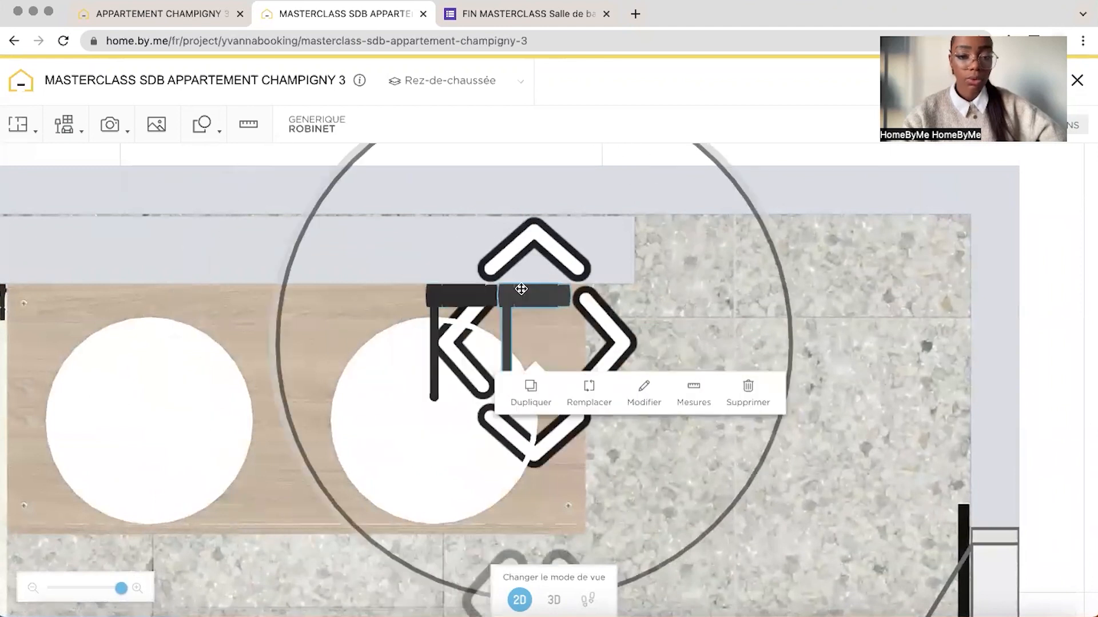
pyautogui.moveTo(517, 289); pyautogui.dragTo(161, 294)
pyautogui.moveTo(710, 395); pyautogui.dragTo(697, 274)
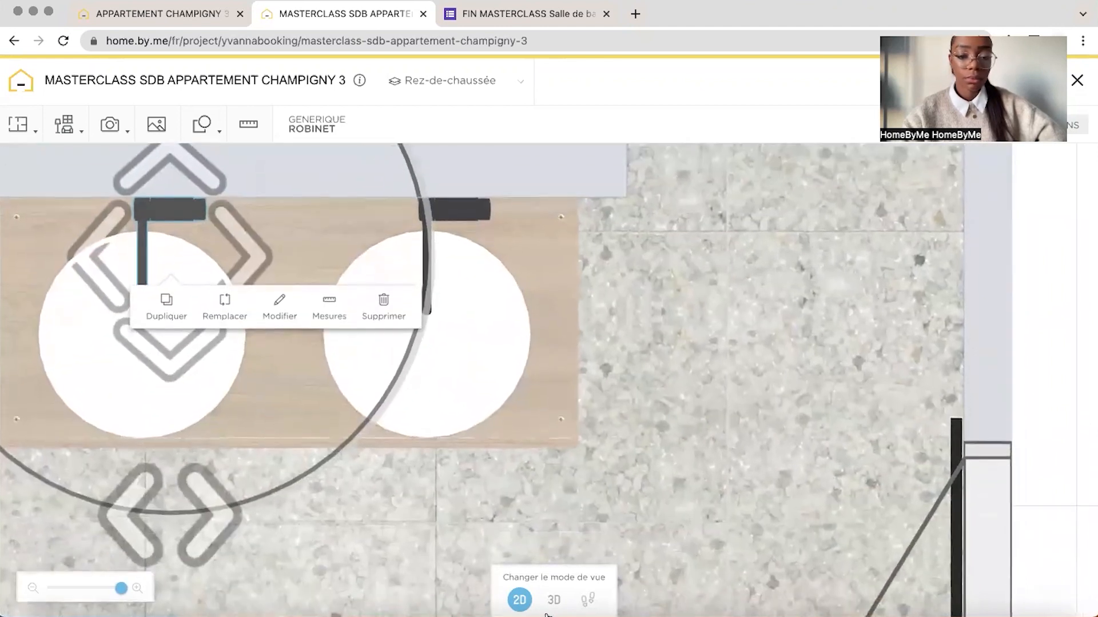
# In the 3D view, pick up the bathroom floor's Riverstone Bianco Carrara tile for reuse on other surfaces
pyautogui.click(553, 600)
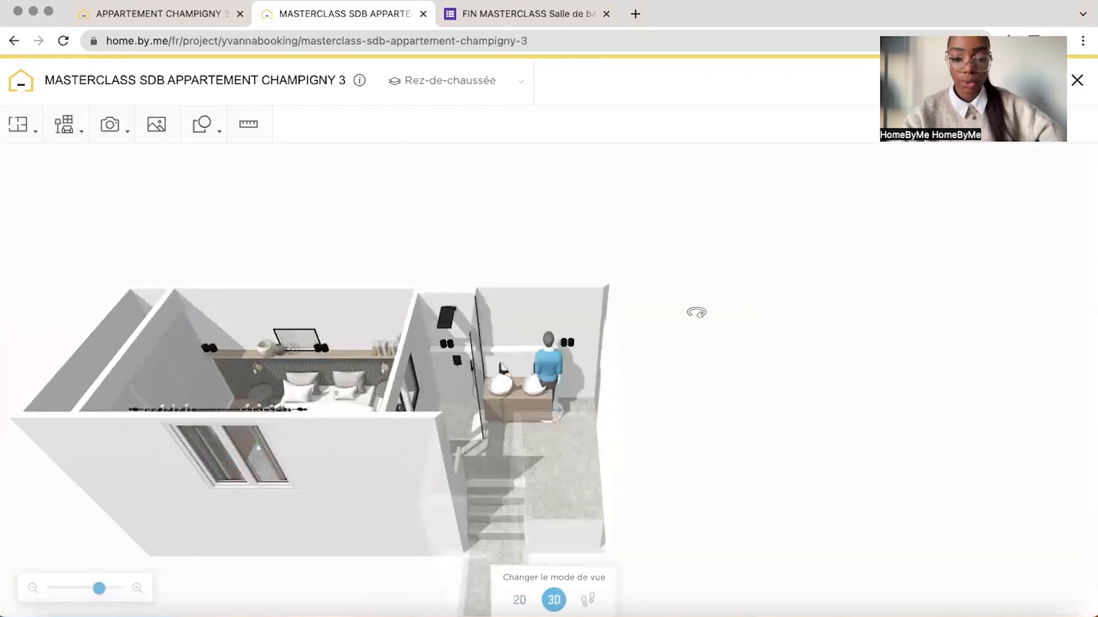
pyautogui.moveTo(566, 392); pyautogui.dragTo(543, 360)
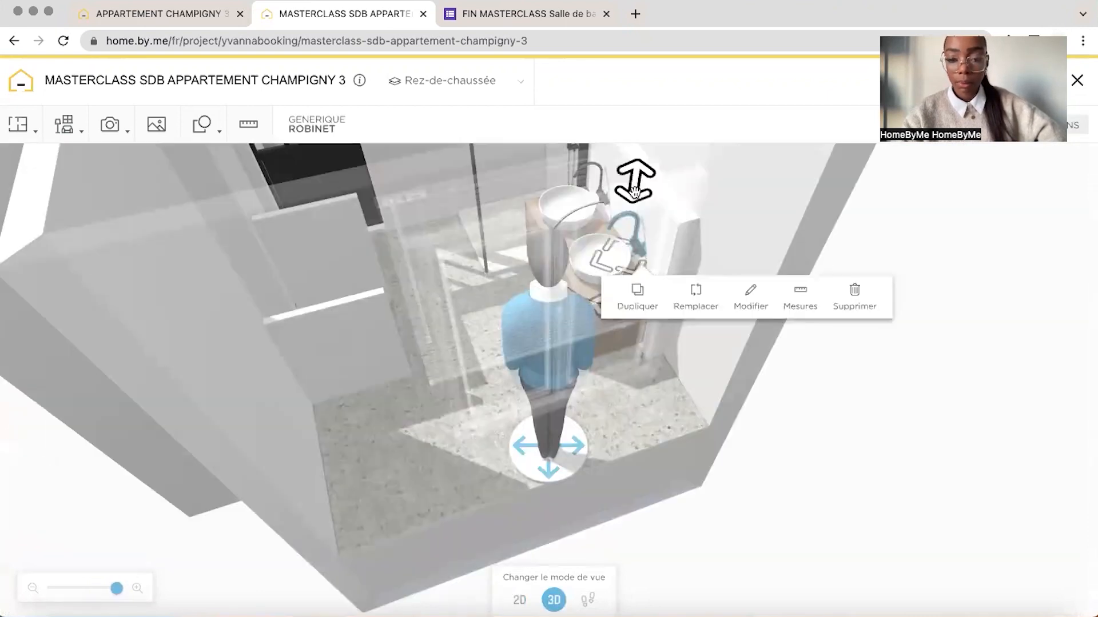
pyautogui.moveTo(634, 191); pyautogui.dragTo(635, 205)
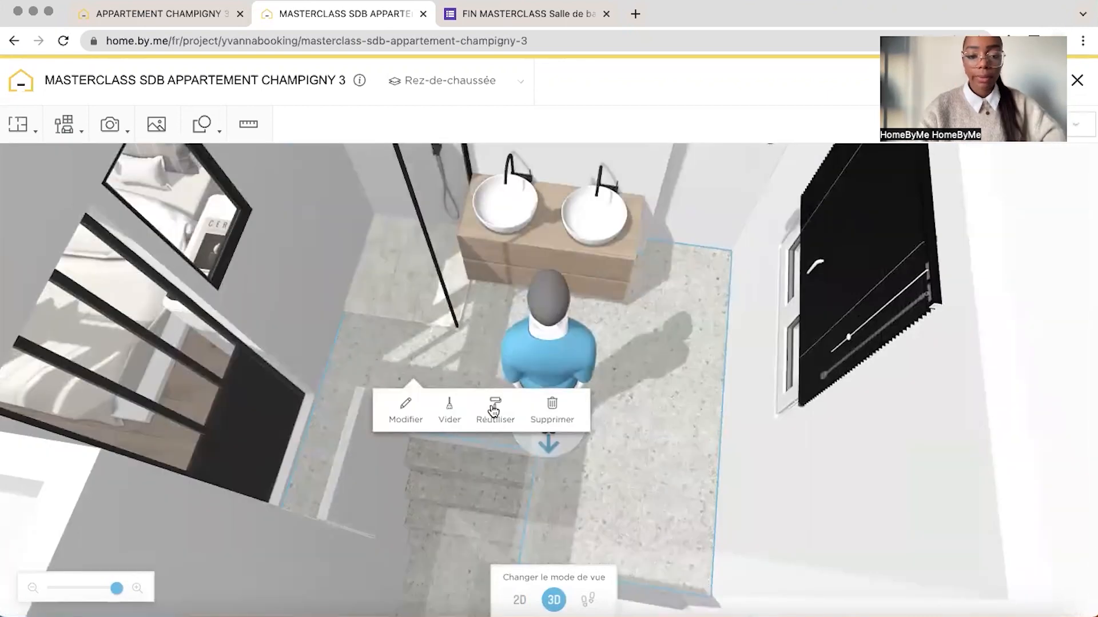
pyautogui.click(495, 407)
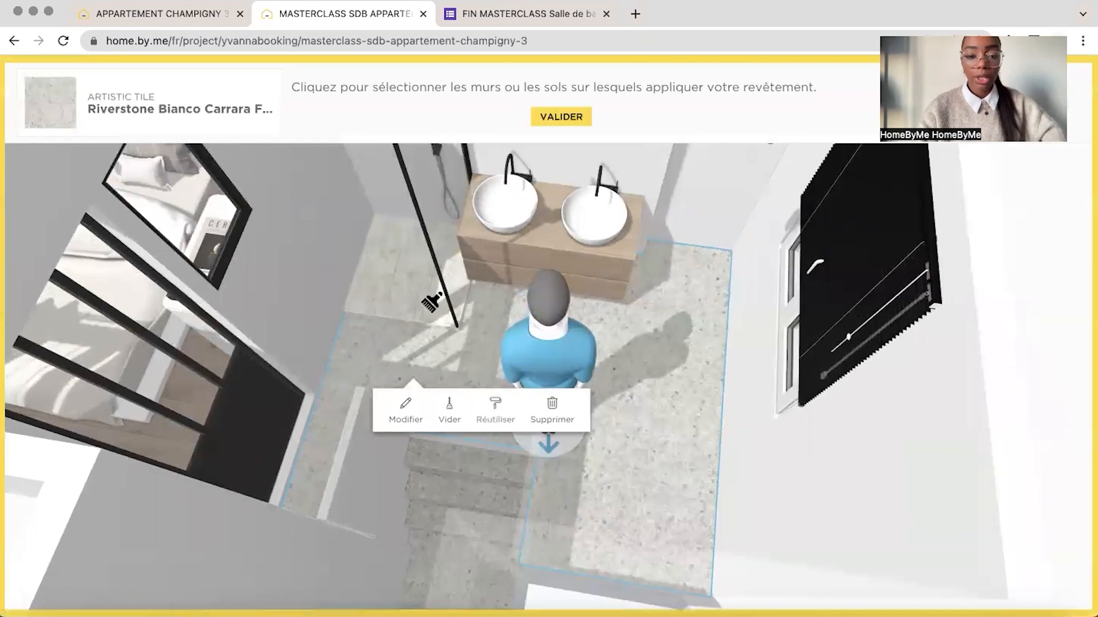
pyautogui.moveTo(419, 291); pyautogui.dragTo(381, 248)
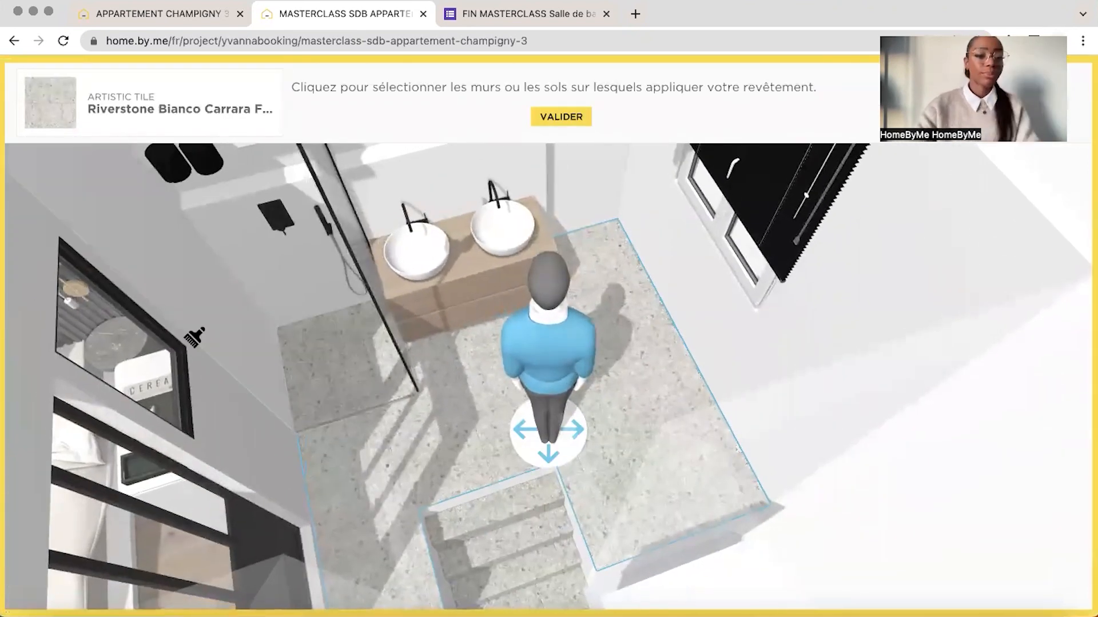
# Check which bathroom walls are tiled in the reference project and return to the masterclass project
pyautogui.click(177, 17)
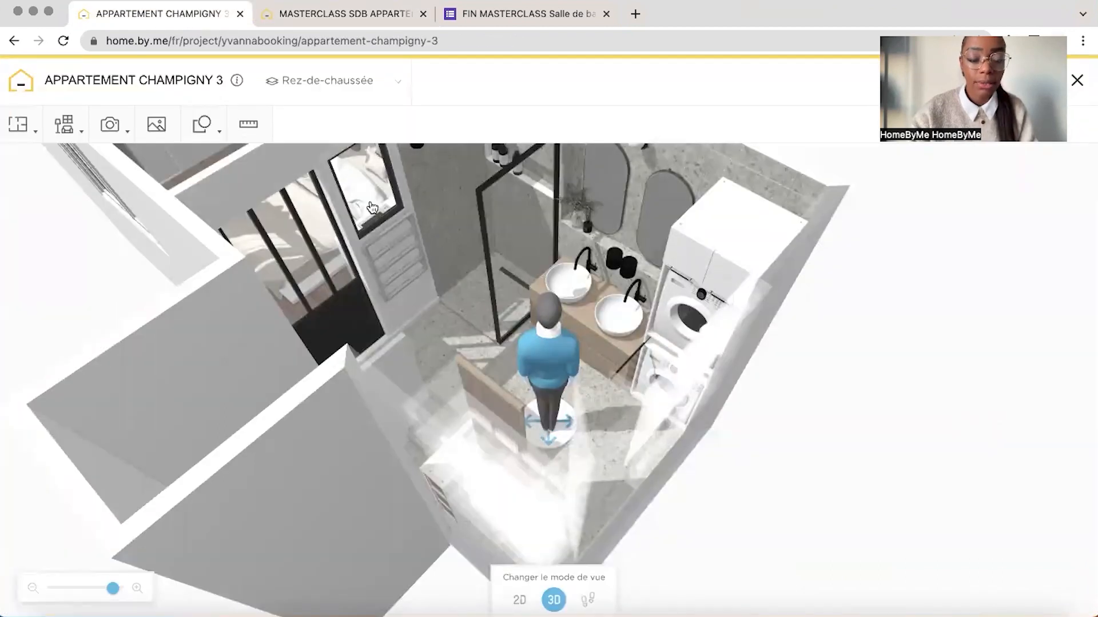
pyautogui.moveTo(372, 207); pyautogui.dragTo(431, 197)
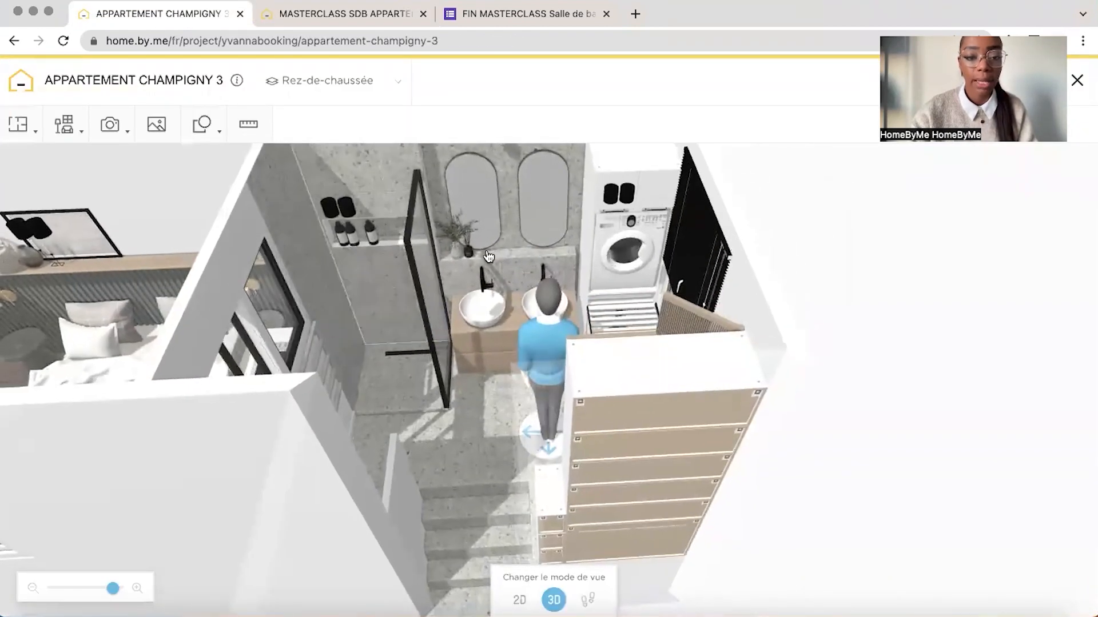
pyautogui.click(344, 23)
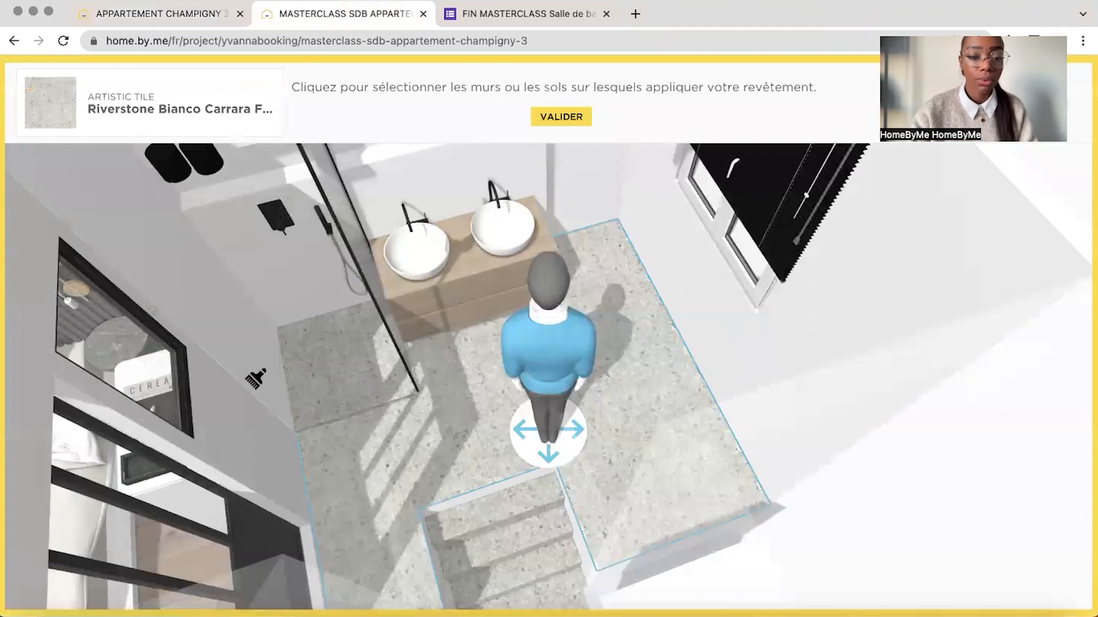
# Apply the picked floor tile to the shower walls and the front of the low vanity wall, and validate
pyautogui.click(291, 289)
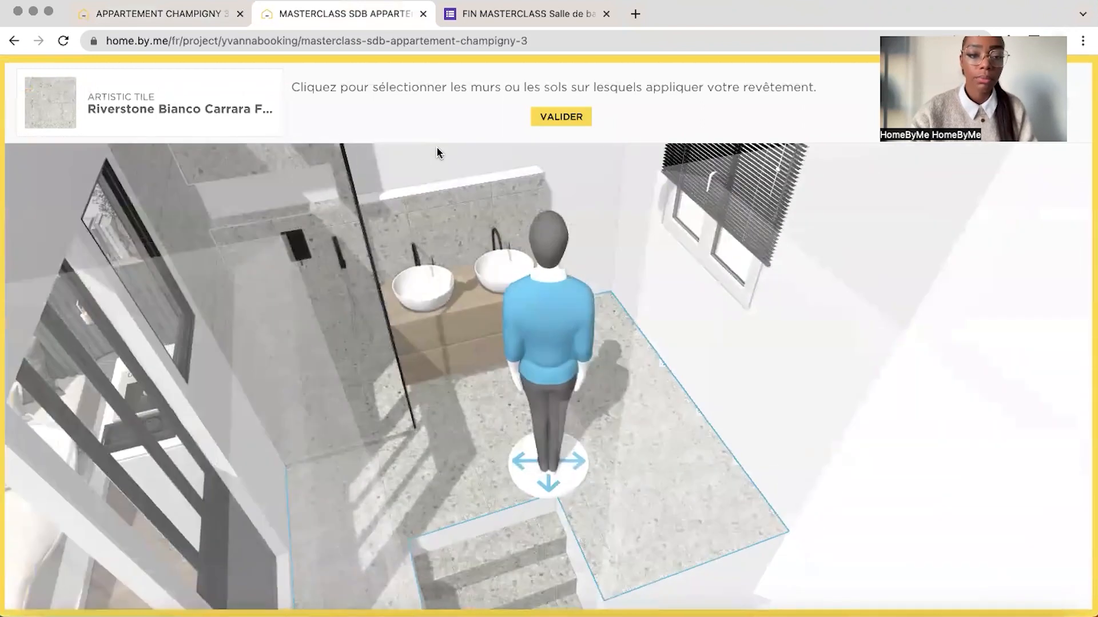
pyautogui.click(562, 118)
pyautogui.moveTo(538, 331); pyautogui.dragTo(460, 280)
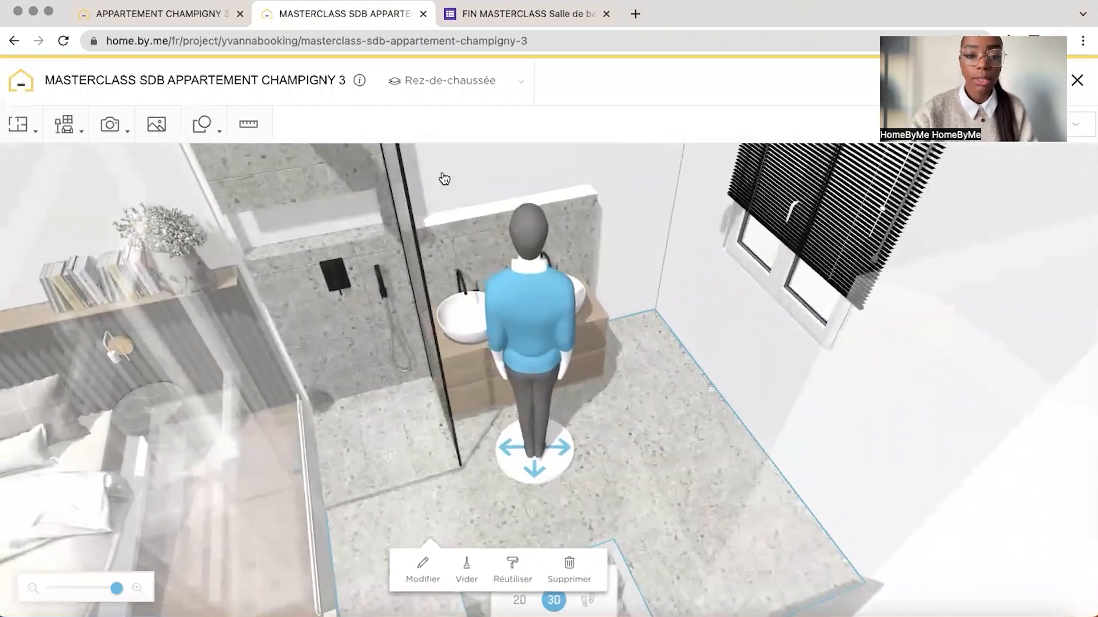
pyautogui.moveTo(444, 179)
pyautogui.mouseDown()
pyautogui.moveTo(508, 196)
pyautogui.moveTo(452, 196)
pyautogui.mouseUp()
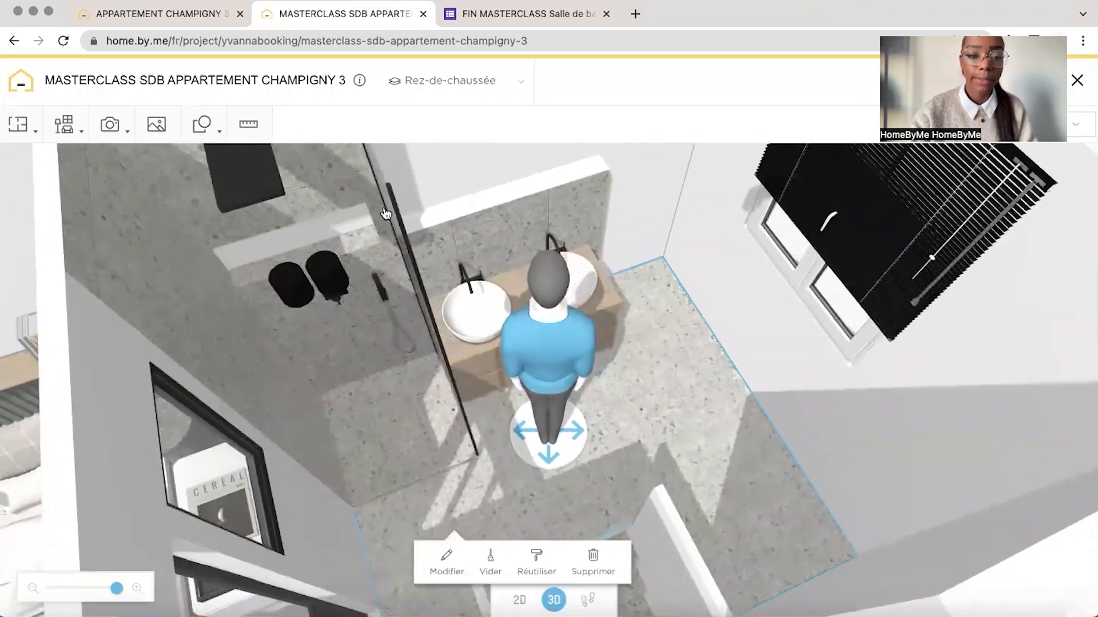
# Reuse the wall tile inside the shower niche, on the wall above the vanity and on the low wall's ledge, checking the reference project
pyautogui.click(364, 343)
pyautogui.click(454, 389)
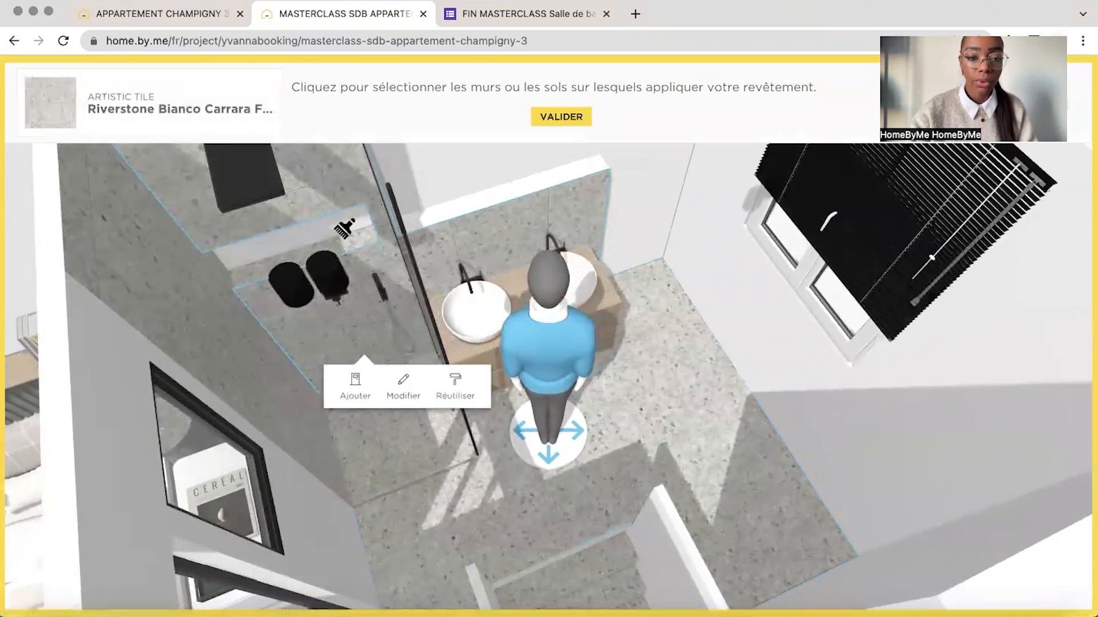
pyautogui.click(344, 228)
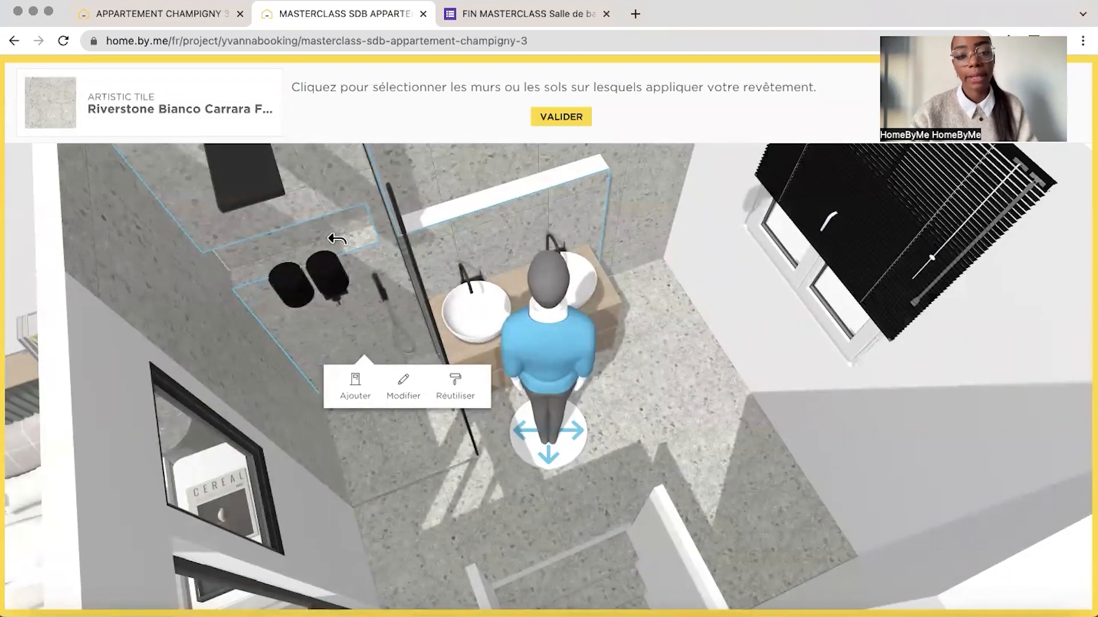
pyautogui.click(183, 16)
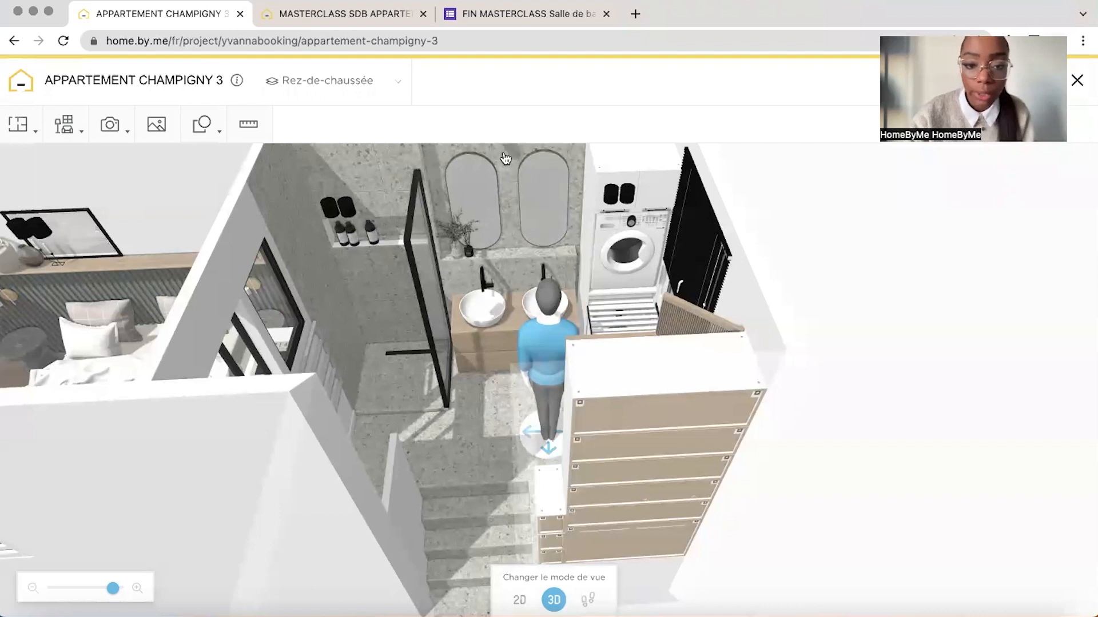
pyautogui.click(276, 22)
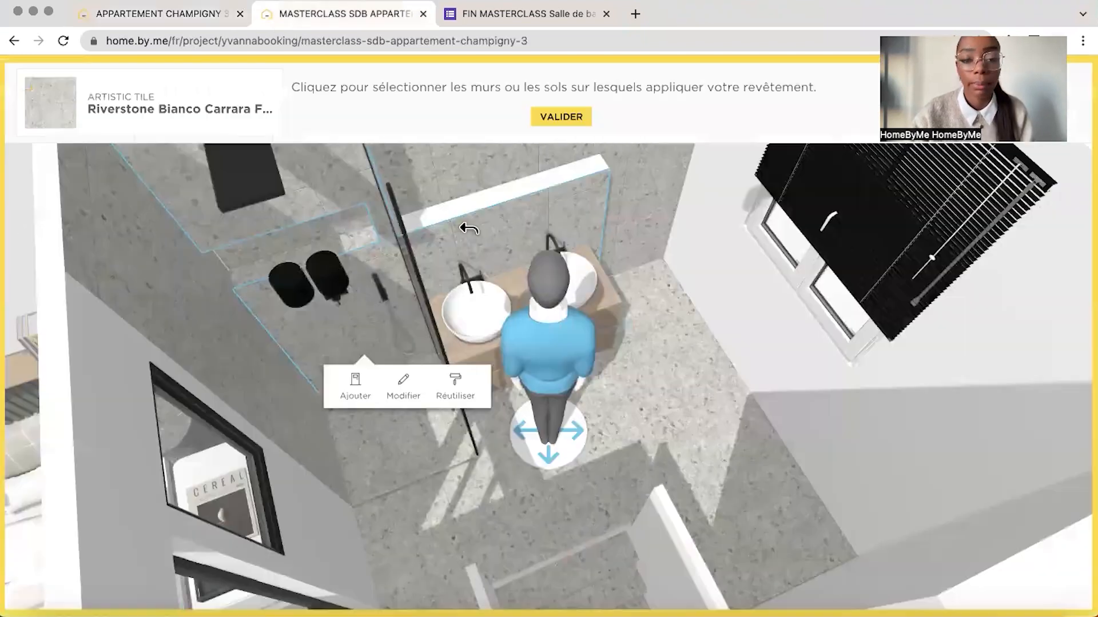
pyautogui.click(498, 212)
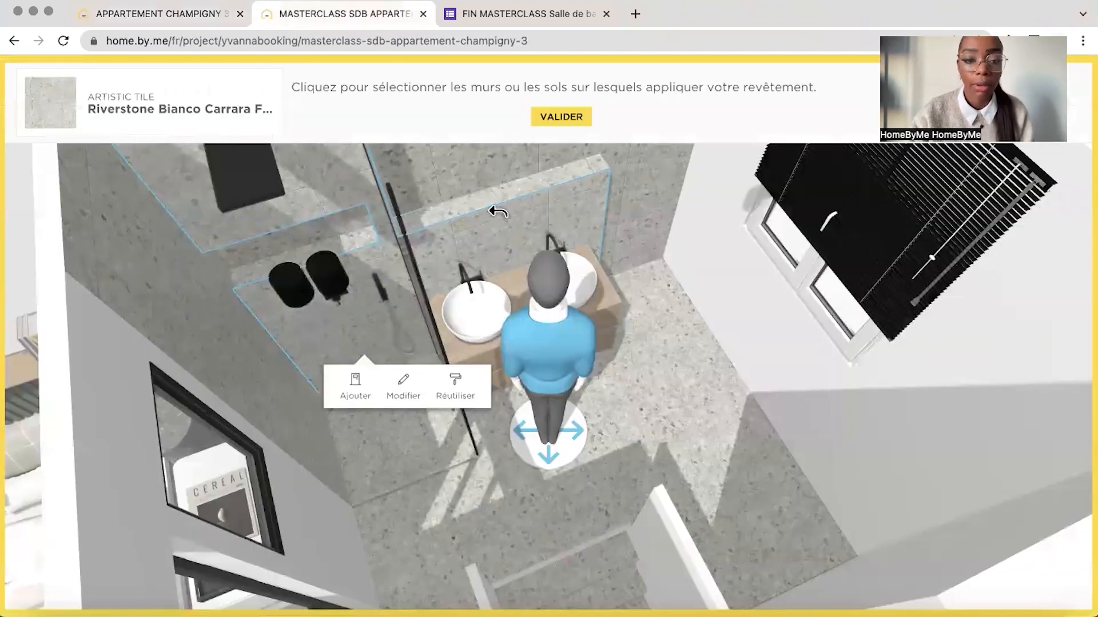
pyautogui.click(561, 117)
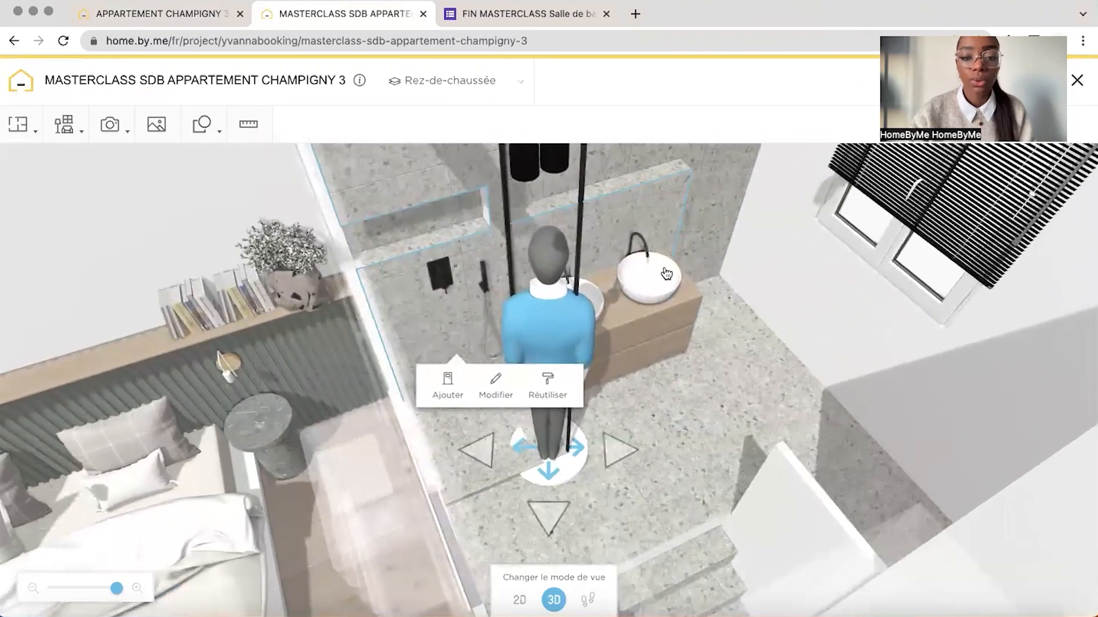
# Add the dark Archon bottle, a GENERIQUE Accessoire de salle de bain, from the bathroom accessories catalogue and place it in the shower
pyautogui.moveTo(706, 220); pyautogui.dragTo(677, 221)
pyautogui.moveTo(520, 331); pyautogui.dragTo(495, 343)
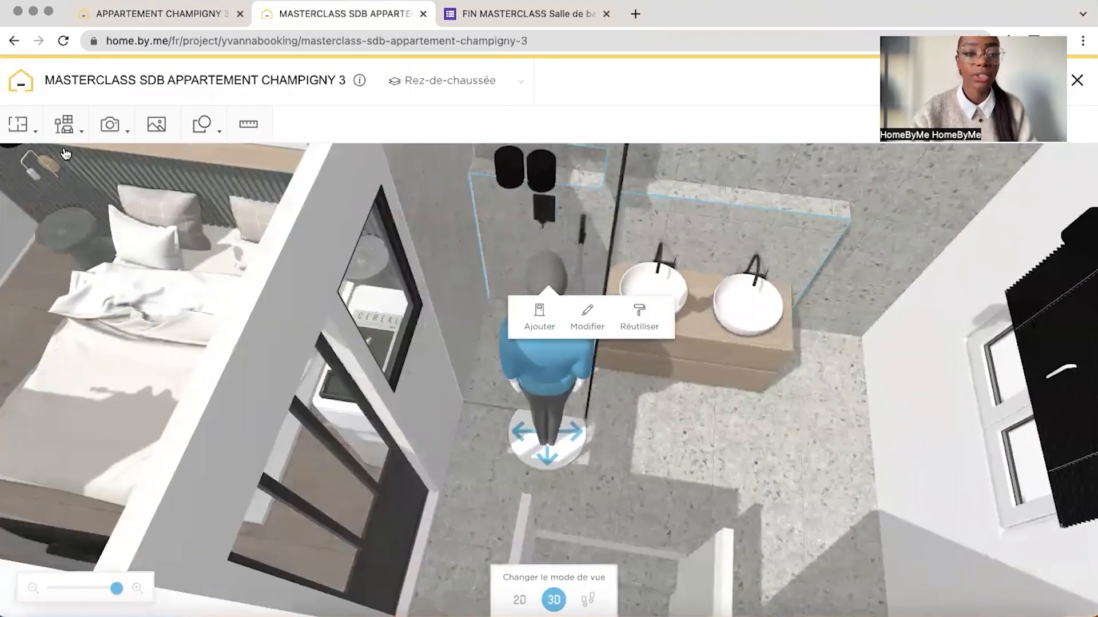
pyautogui.click(65, 124)
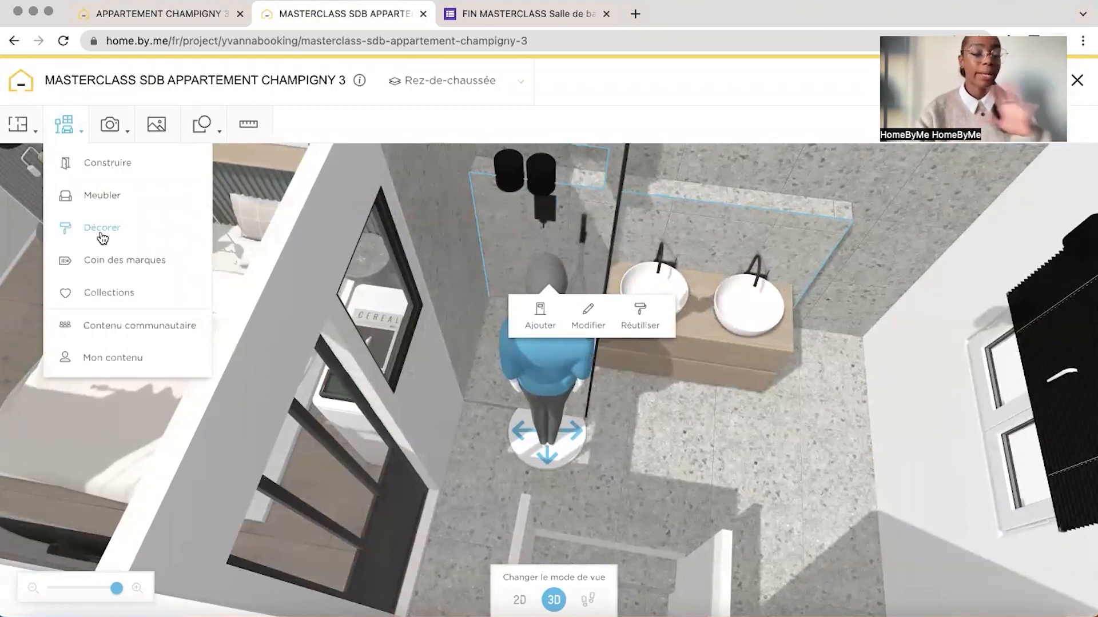
pyautogui.click(99, 195)
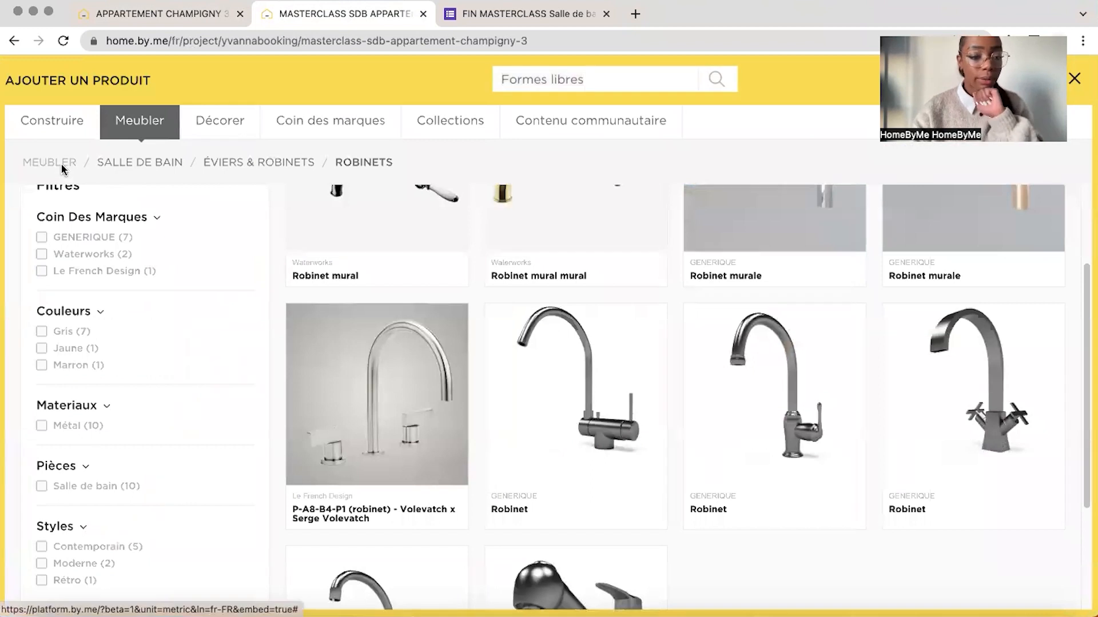
pyautogui.click(63, 165)
pyautogui.scroll(-2, 122, 522)
pyautogui.click(74, 543)
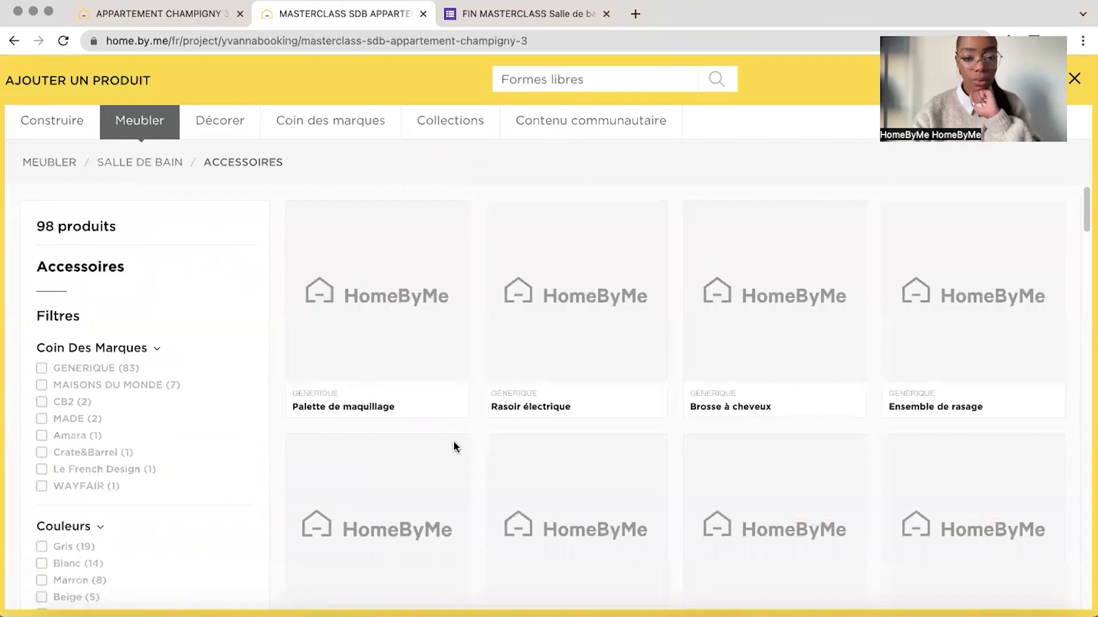
pyautogui.scroll(-10, 485, 446)
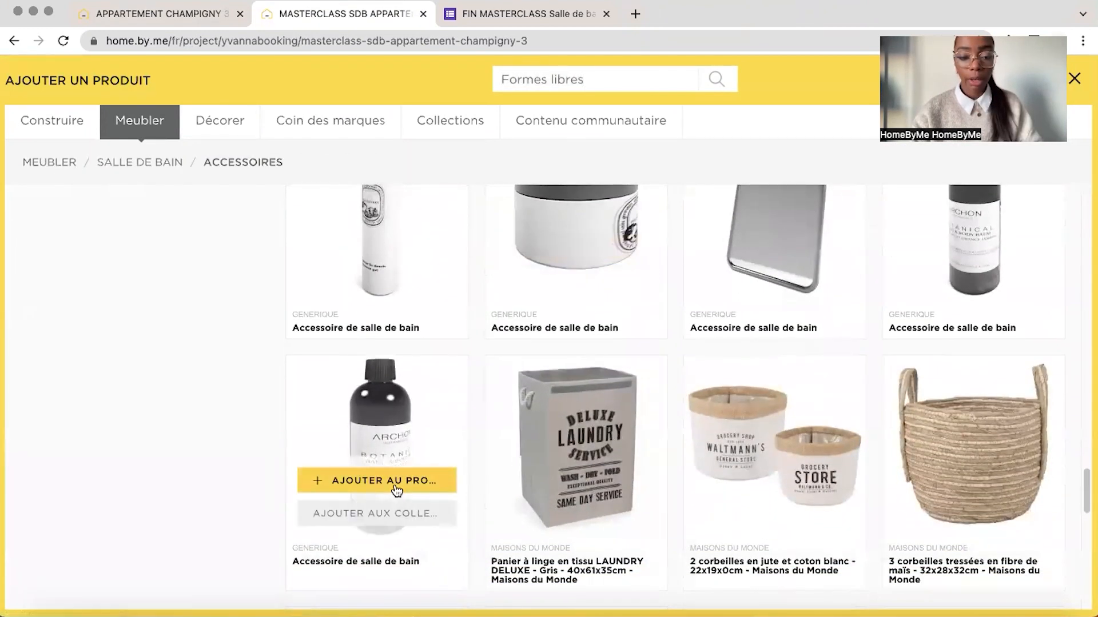
pyautogui.click(398, 490)
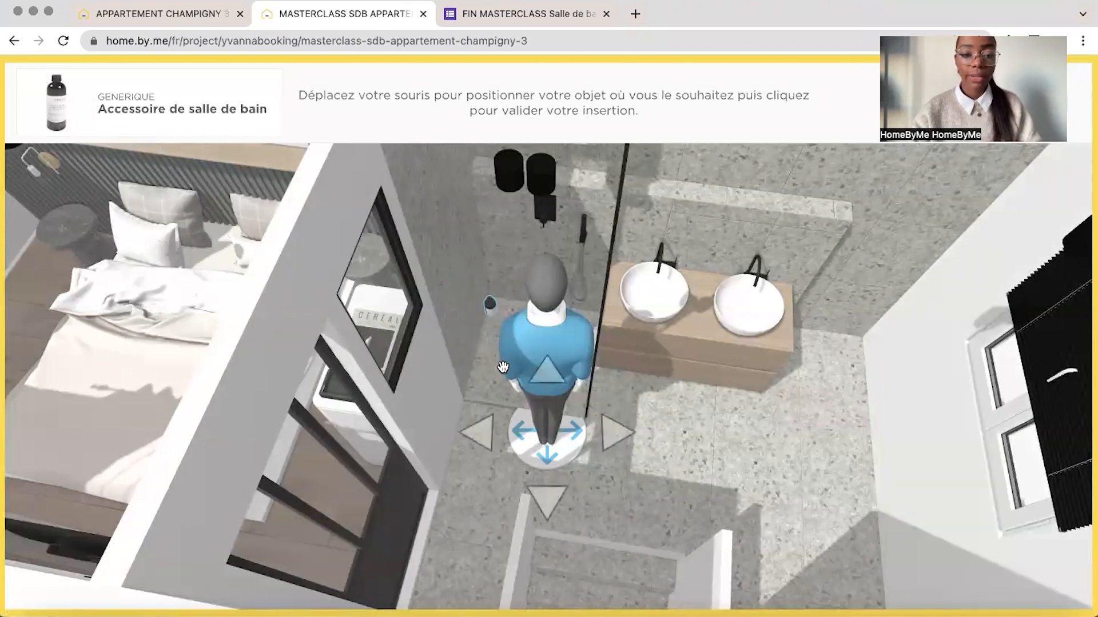
pyautogui.click(498, 407)
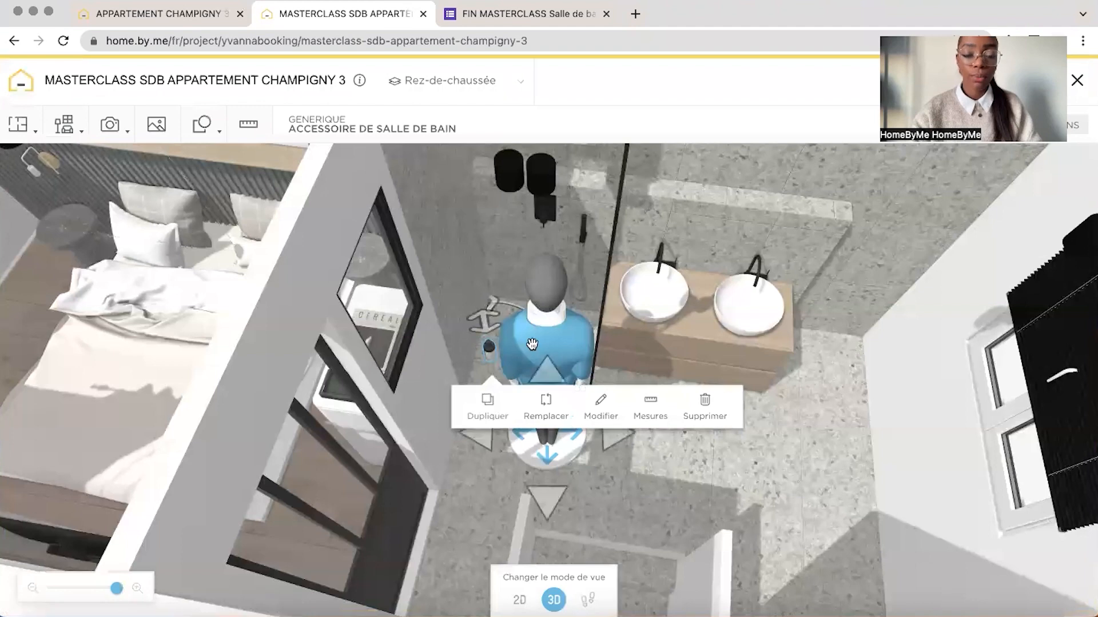
# Move the bottle into the shower wall niche in the 2D plan, near the niche's bedroom-side end
pyautogui.moveTo(532, 344); pyautogui.dragTo(589, 363)
pyautogui.moveTo(415, 359); pyautogui.dragTo(294, 244)
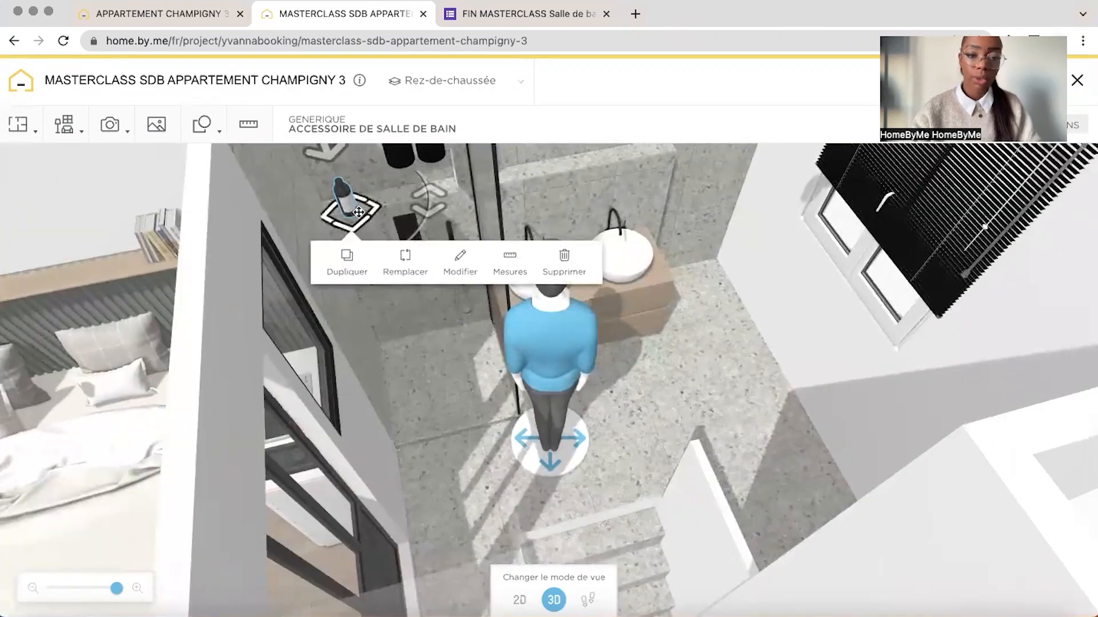
pyautogui.click(520, 600)
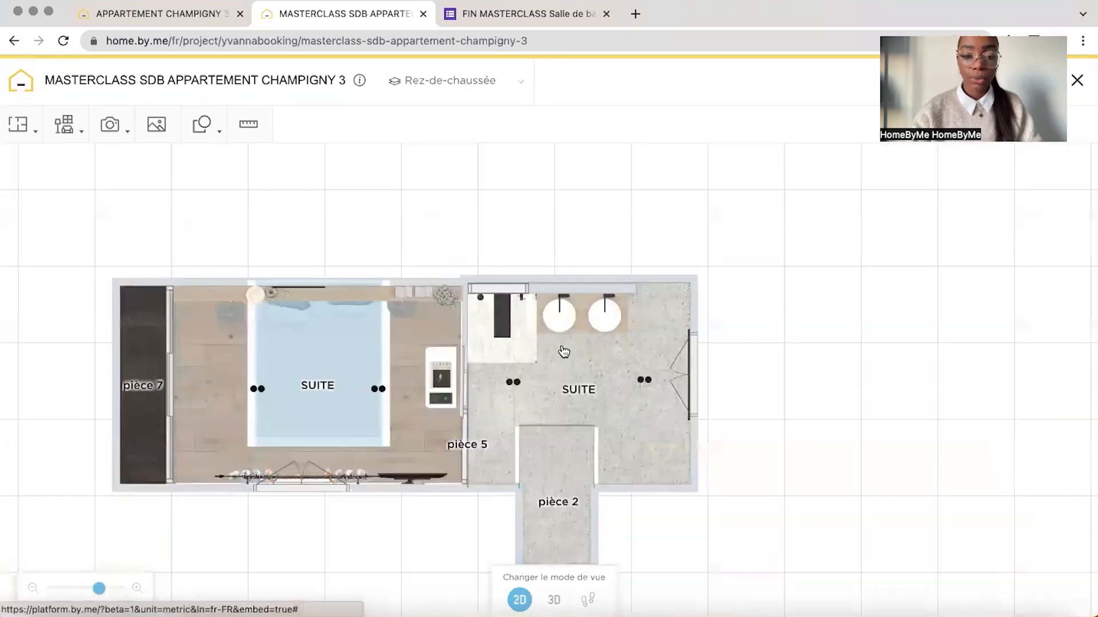
pyautogui.moveTo(585, 203); pyautogui.dragTo(633, 245)
pyautogui.moveTo(99, 588); pyautogui.dragTo(119, 588)
pyautogui.moveTo(422, 328); pyautogui.dragTo(420, 515)
pyautogui.moveTo(119, 588); pyautogui.dragTo(122, 588)
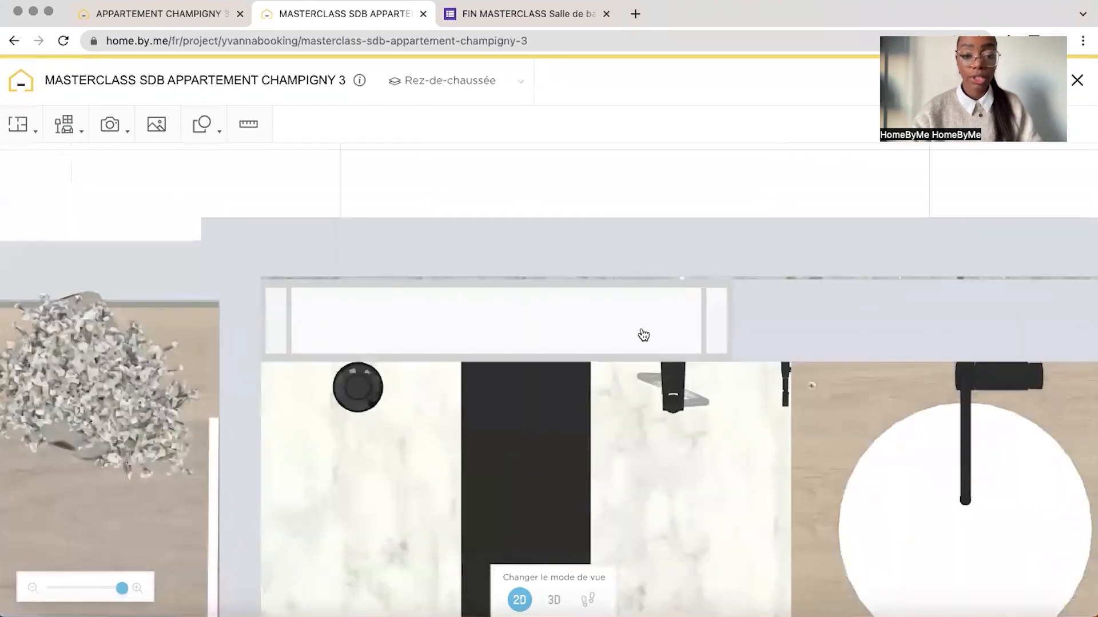
pyautogui.click(357, 389)
pyautogui.moveTo(353, 399); pyautogui.dragTo(354, 377)
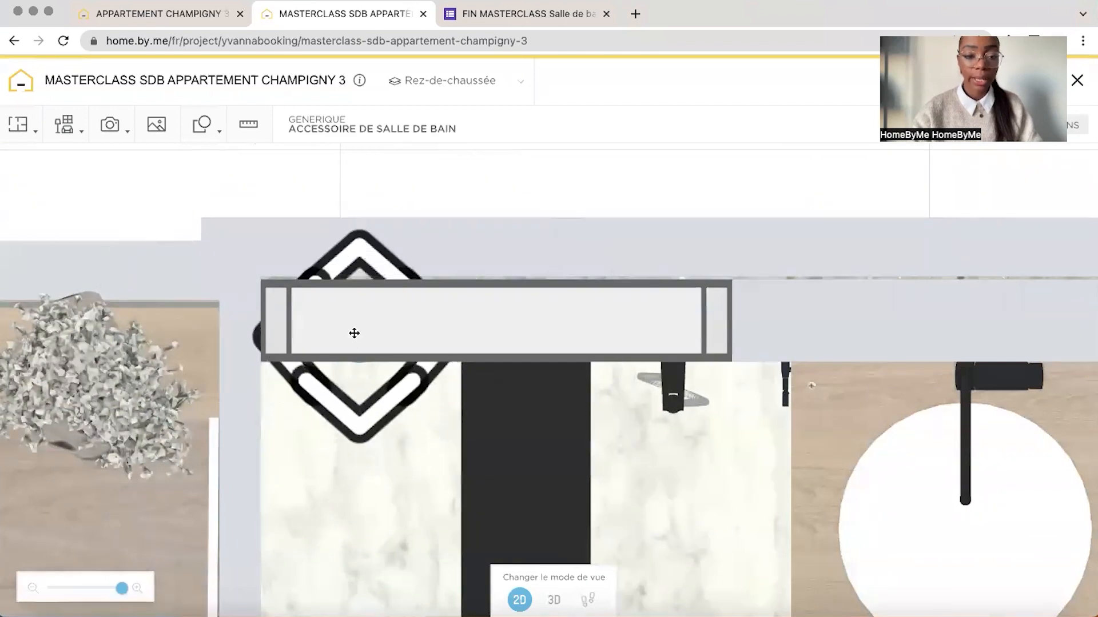
pyautogui.moveTo(354, 334); pyautogui.dragTo(352, 331)
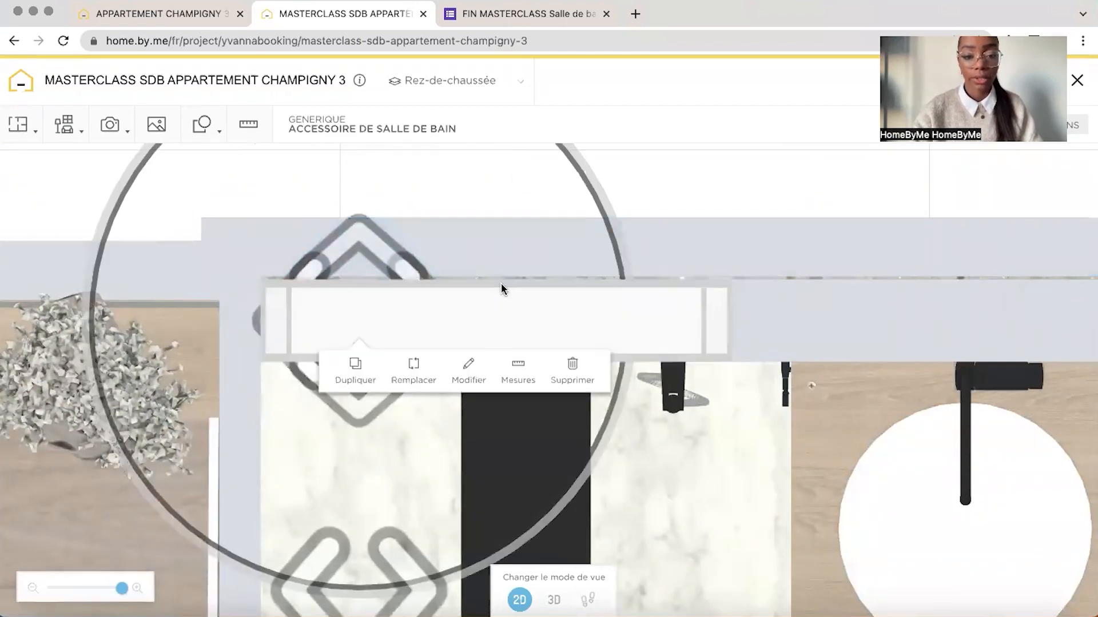
# Inspect the bottle's placement in the shower niche from close up in the 3D view
pyautogui.click(553, 600)
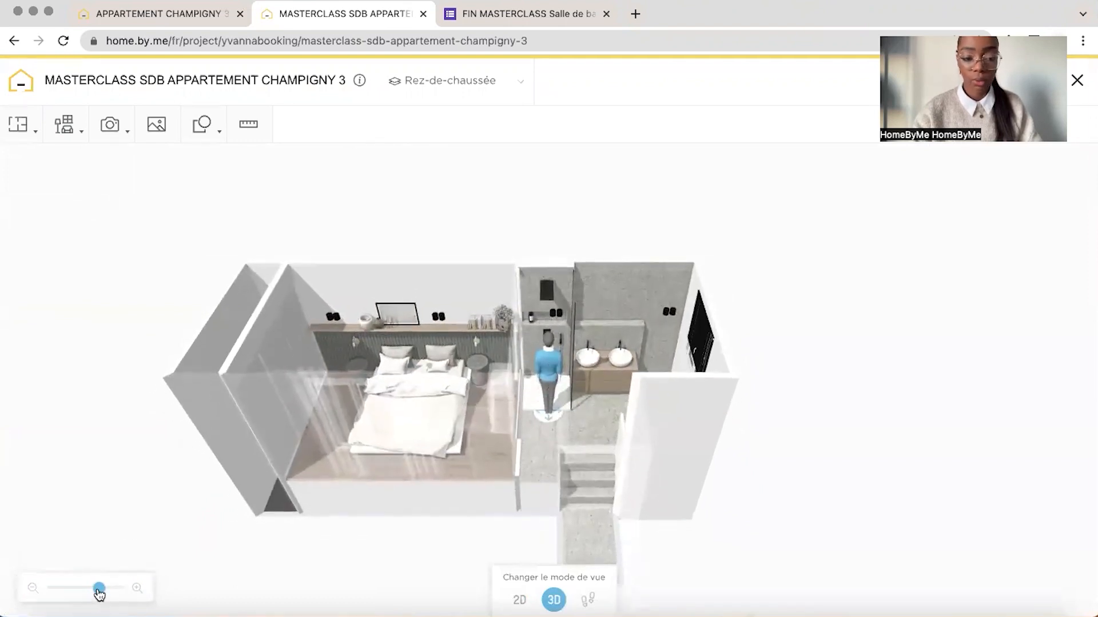
pyautogui.moveTo(99, 589); pyautogui.dragTo(112, 589)
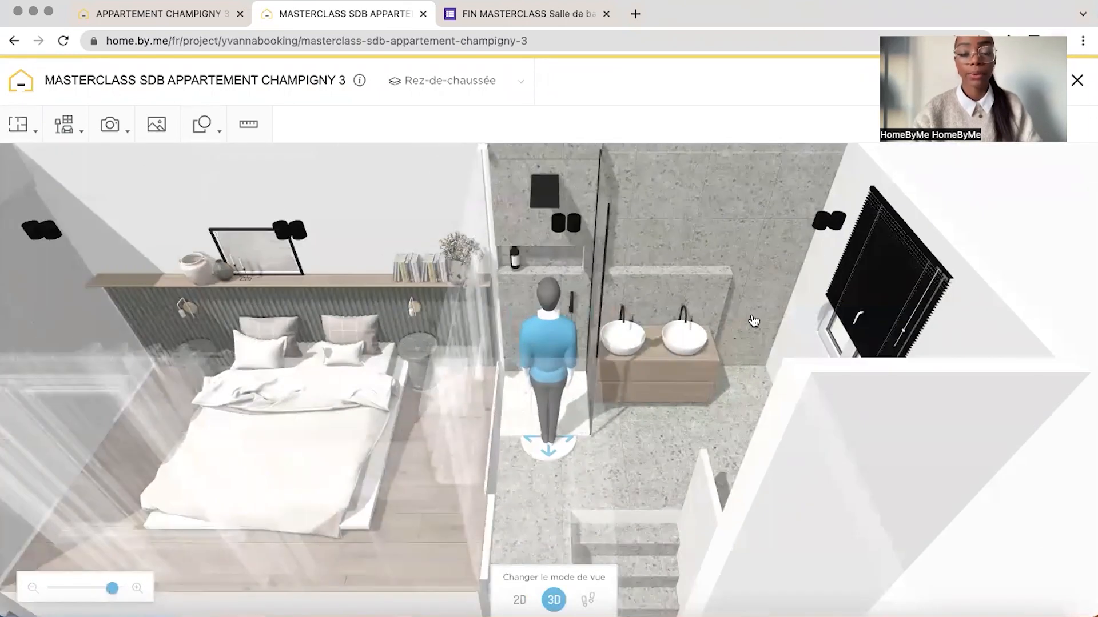
pyautogui.moveTo(112, 592); pyautogui.dragTo(115, 591)
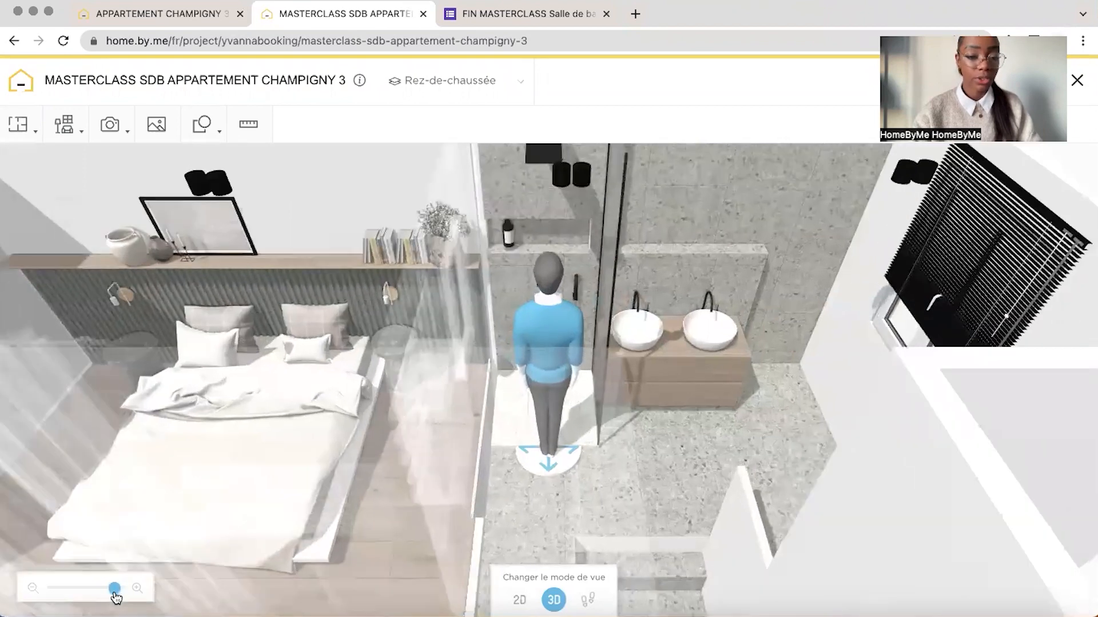
pyautogui.moveTo(458, 309); pyautogui.dragTo(561, 337)
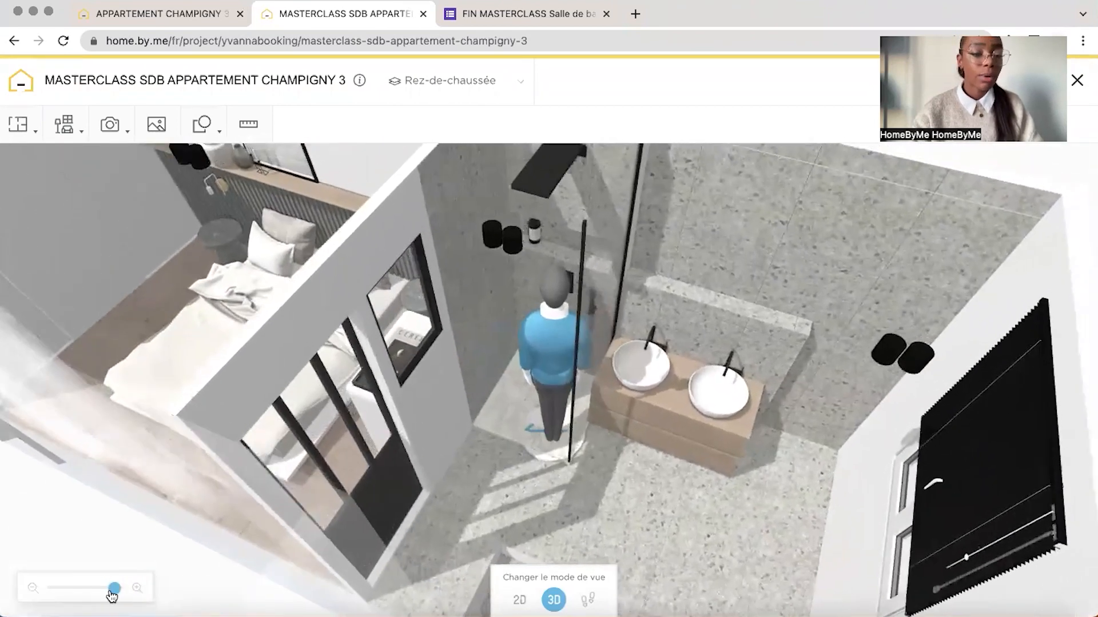
pyautogui.moveTo(115, 593); pyautogui.dragTo(118, 592)
pyautogui.moveTo(374, 324); pyautogui.dragTo(385, 316)
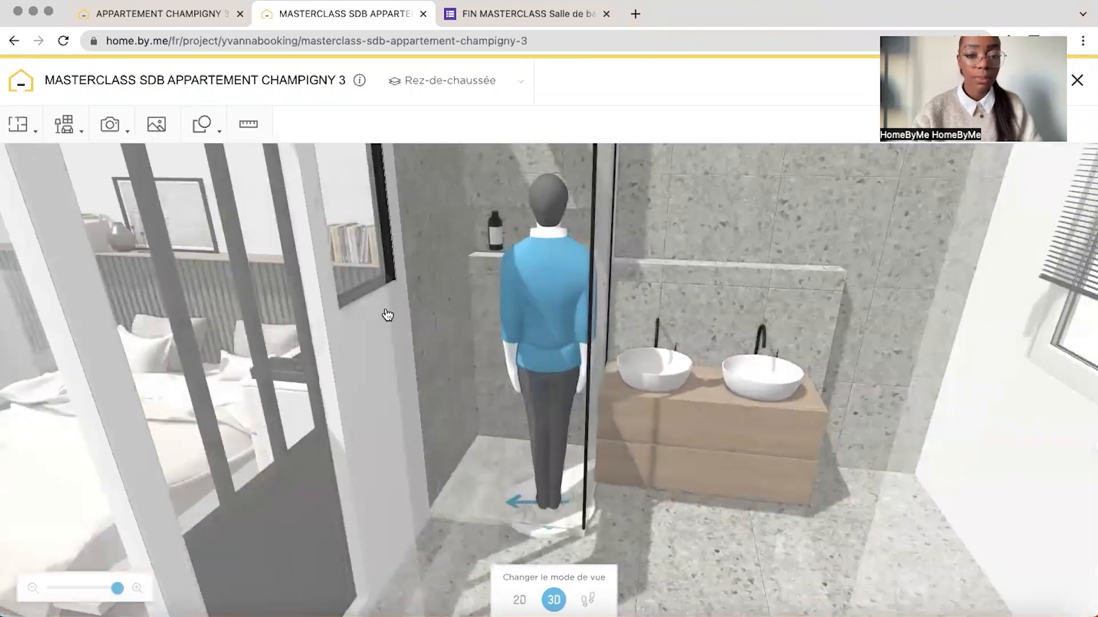
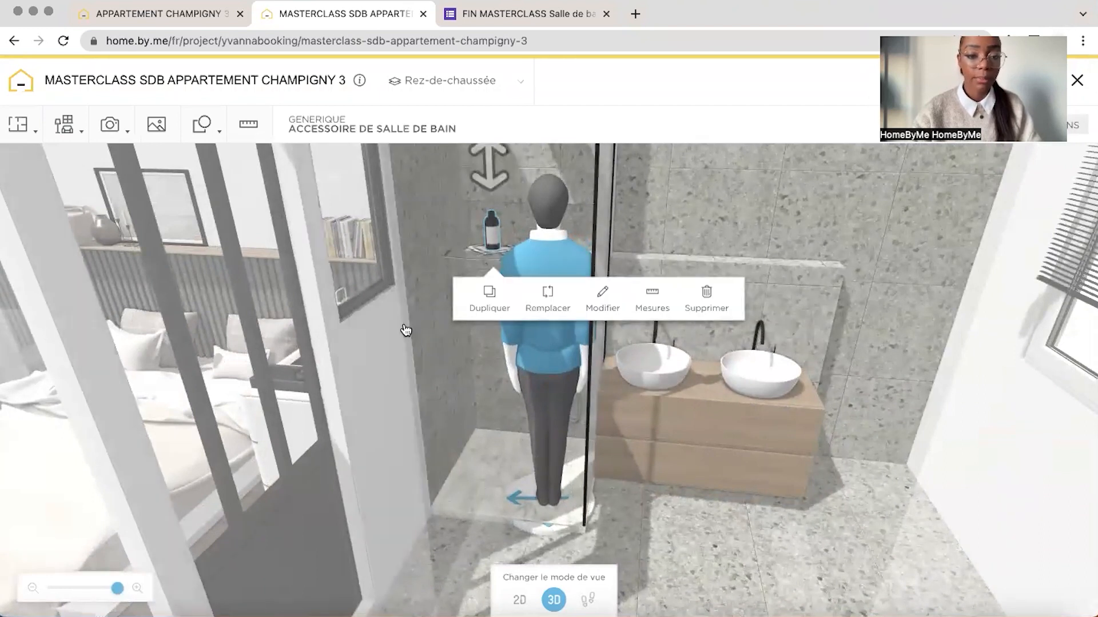
# Duplicate the dark bottle three times along the shower niche and delete the third one in the row
pyautogui.click(386, 335)
pyautogui.moveTo(387, 335); pyautogui.dragTo(387, 321)
pyautogui.click(483, 230)
pyautogui.moveTo(527, 184); pyautogui.dragTo(527, 198)
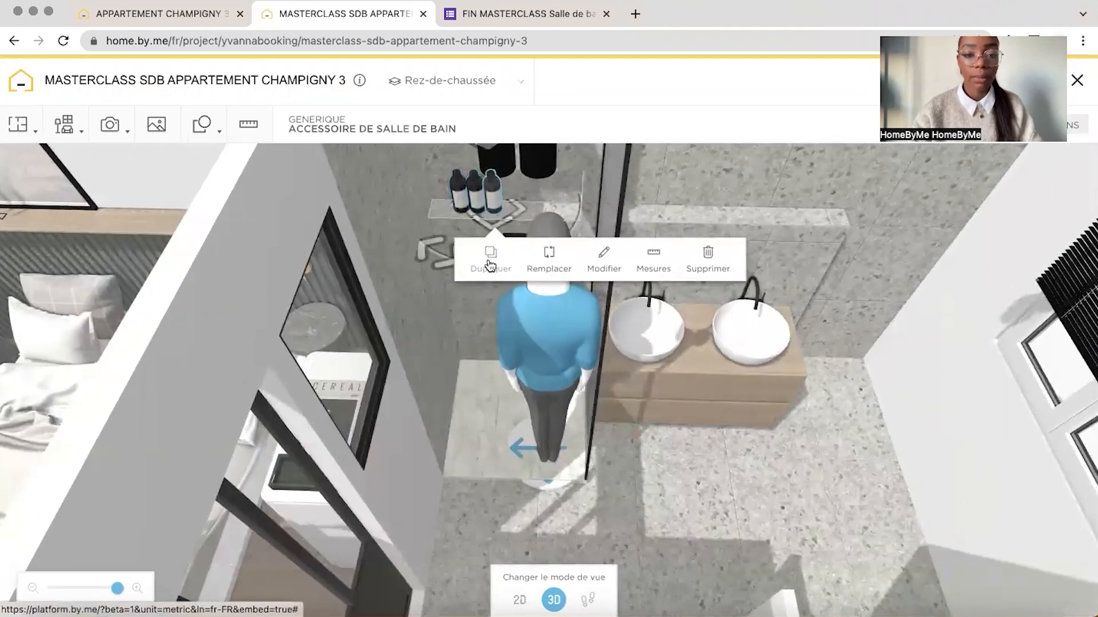
pyautogui.click(492, 196)
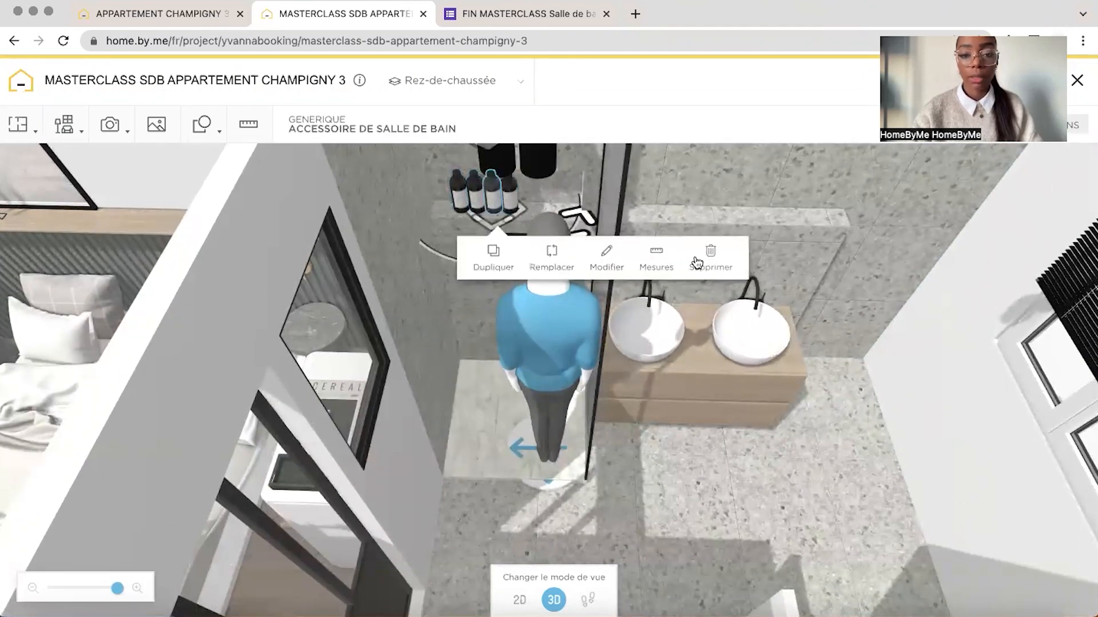
pyautogui.moveTo(787, 175)
pyautogui.mouseDown()
pyautogui.moveTo(811, 142)
pyautogui.moveTo(778, 166)
pyautogui.mouseUp()
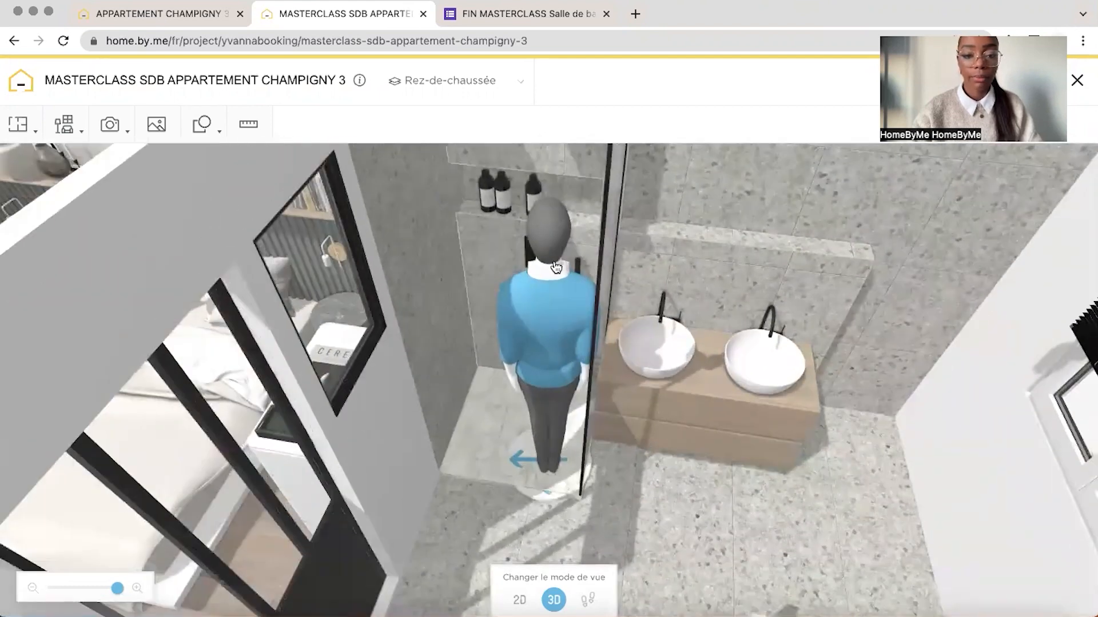
# Reuse the bathroom floor's Artistic Tile Riverstone Bianco Carrara covering on the shower floor
pyautogui.moveTo(515, 297); pyautogui.dragTo(523, 445)
pyautogui.moveTo(851, 221); pyautogui.dragTo(850, 250)
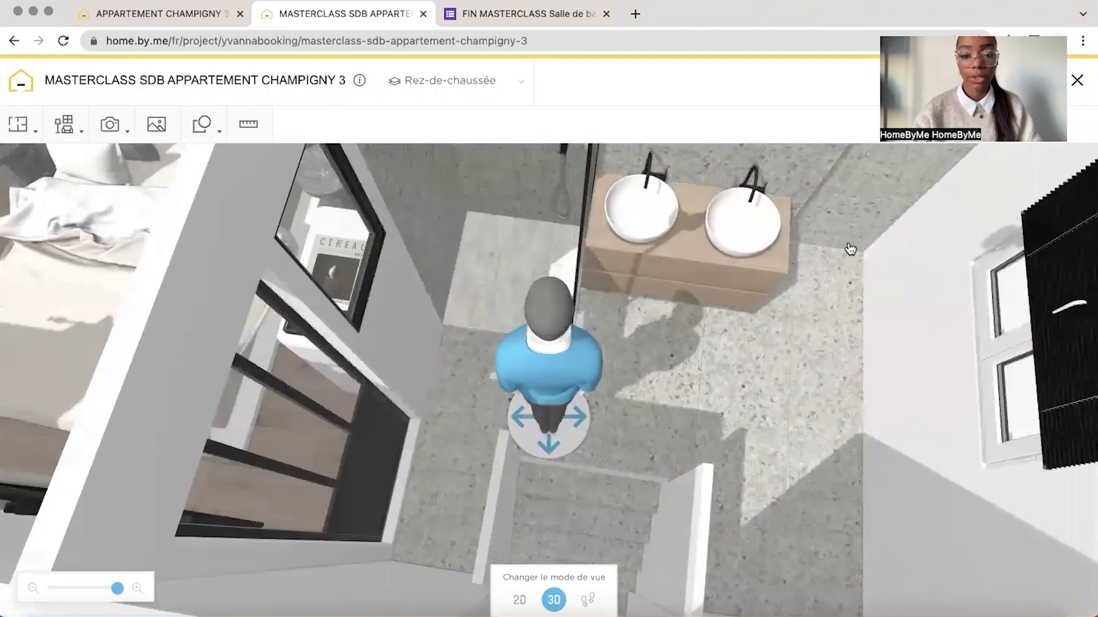
pyautogui.click(733, 390)
pyautogui.click(733, 390)
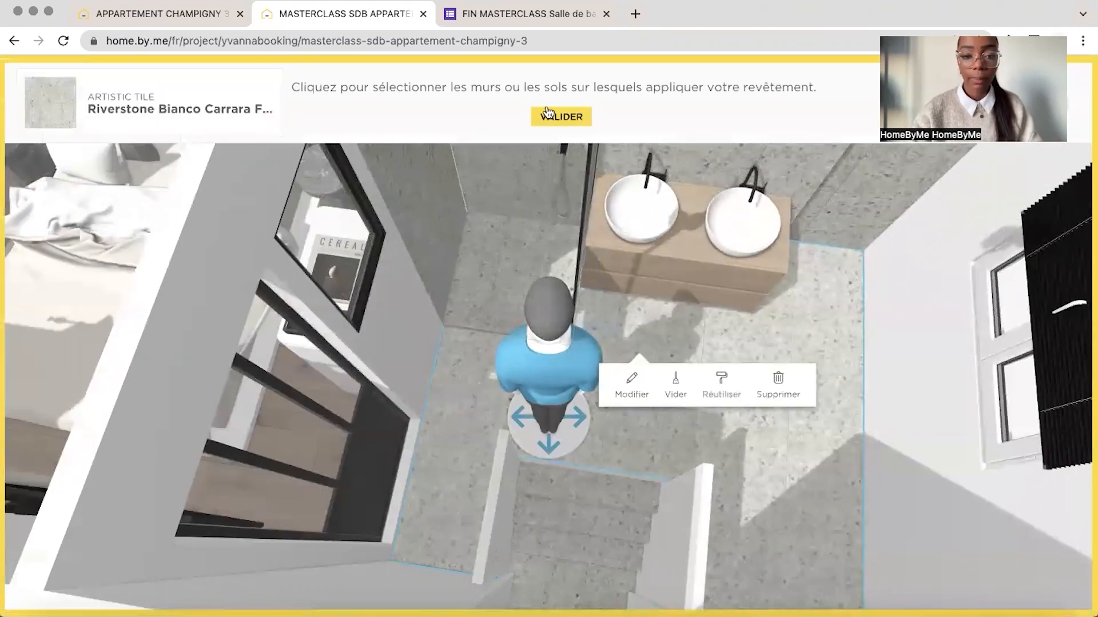
pyautogui.click(550, 123)
# Search the furniture catalogue for "miroir" and browse the results to the MADE Arles wall mirrors
pyautogui.moveTo(829, 235); pyautogui.dragTo(786, 212)
pyautogui.moveTo(117, 590); pyautogui.dragTo(114, 589)
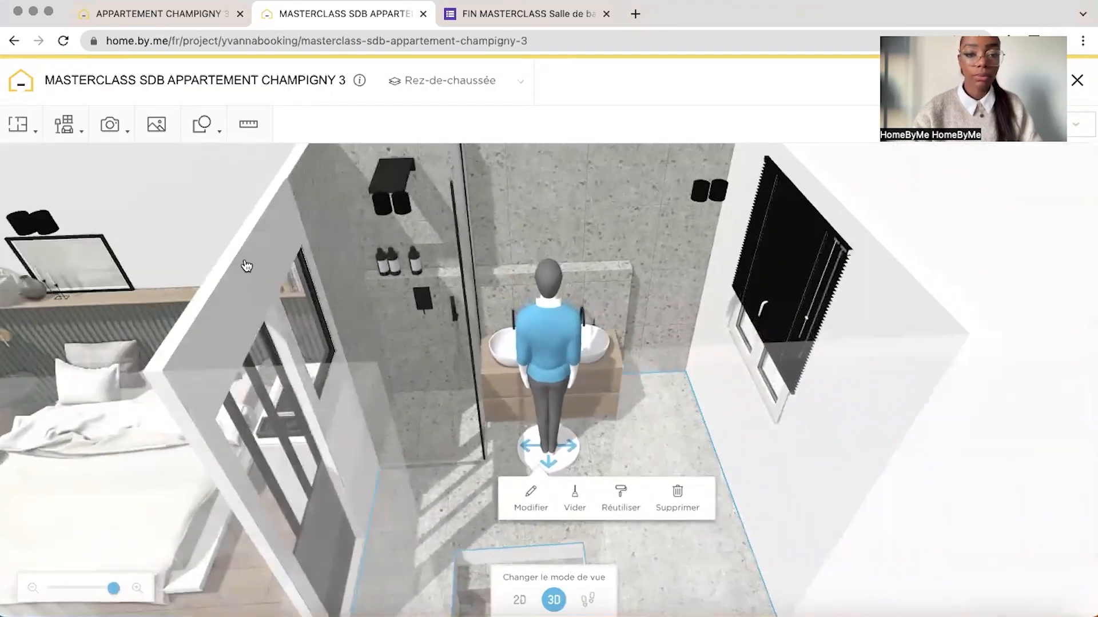
pyautogui.click(64, 124)
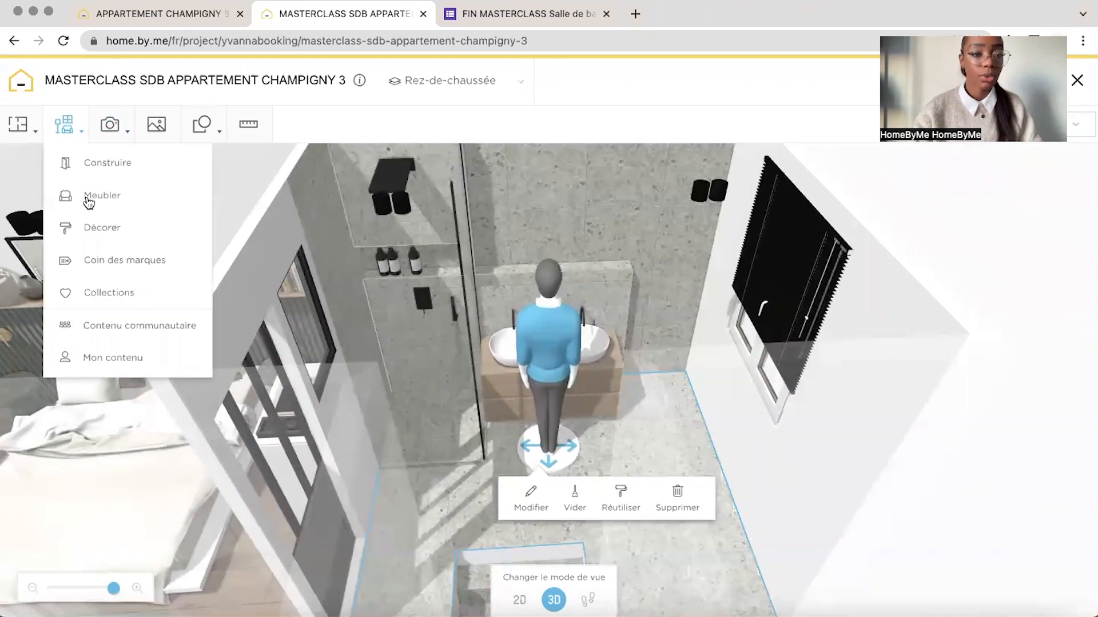
pyautogui.click(87, 196)
pyautogui.write('miroir')
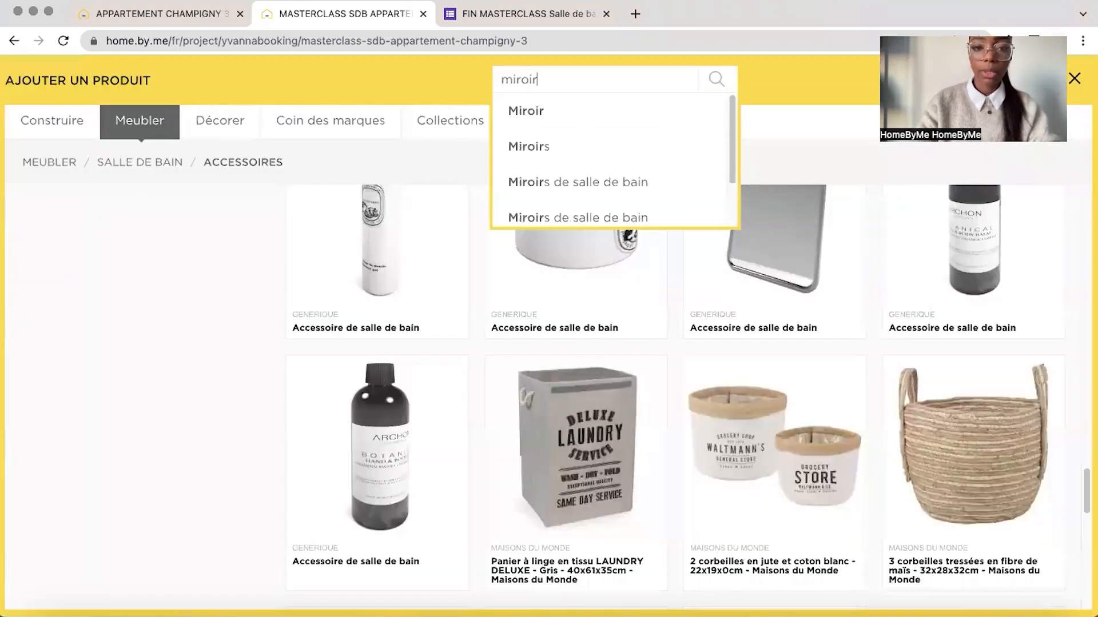
pyautogui.press('Return')
pyautogui.click(41, 333)
pyautogui.scroll(-5, 773, 399)
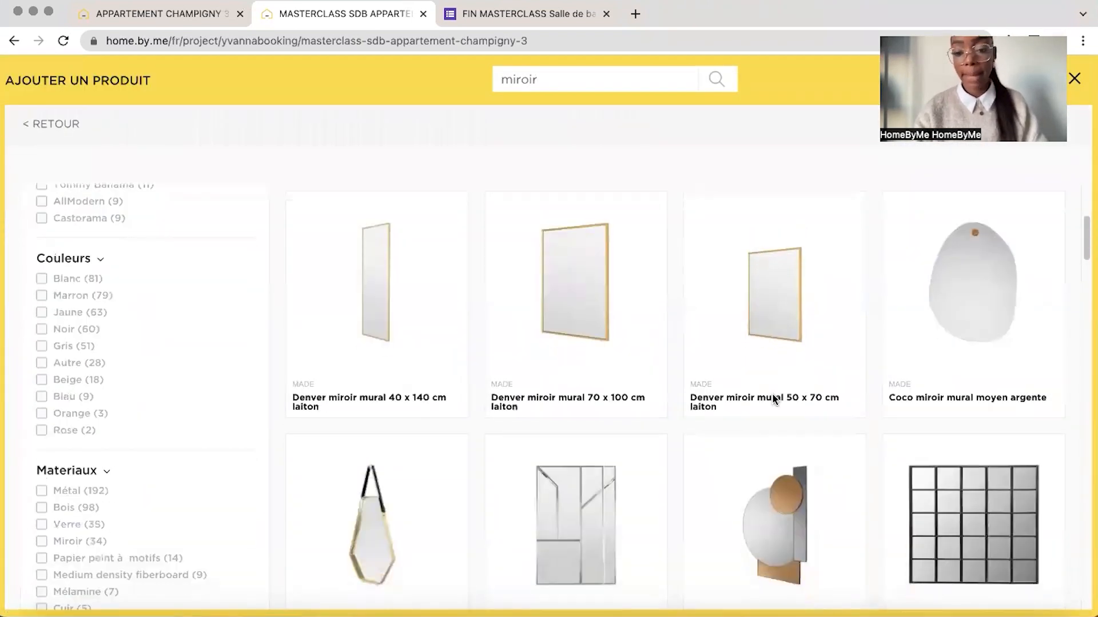
pyautogui.scroll(-10, 773, 398)
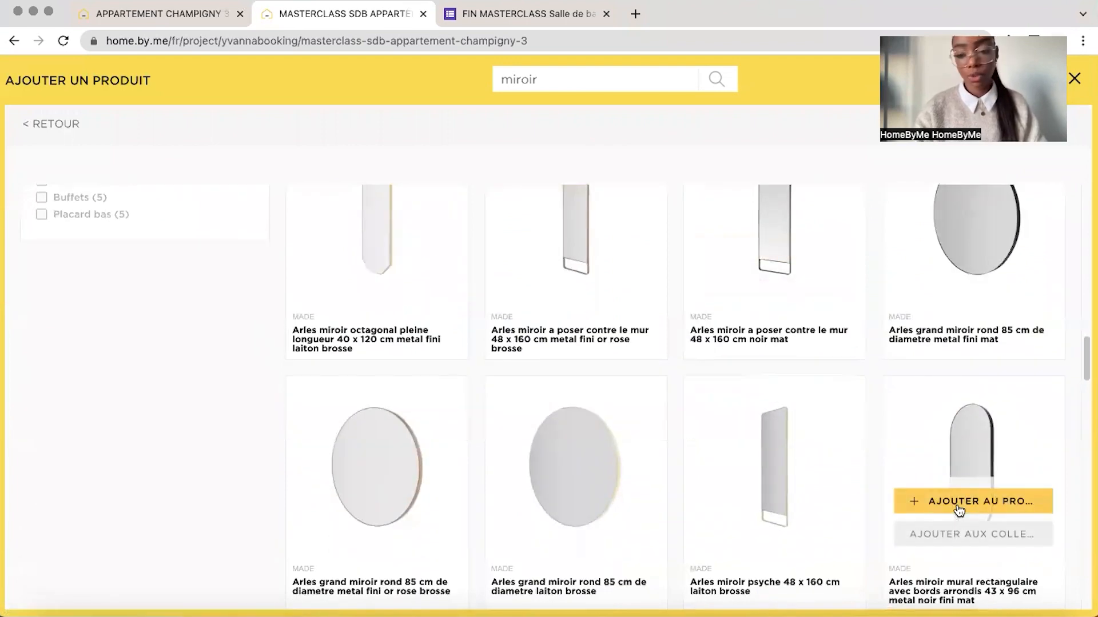
# Add the MADE Arles rounded wall mirror, 43 x 96 cm in matt black metal, high on the tiled wall beside the vanity
pyautogui.click(959, 510)
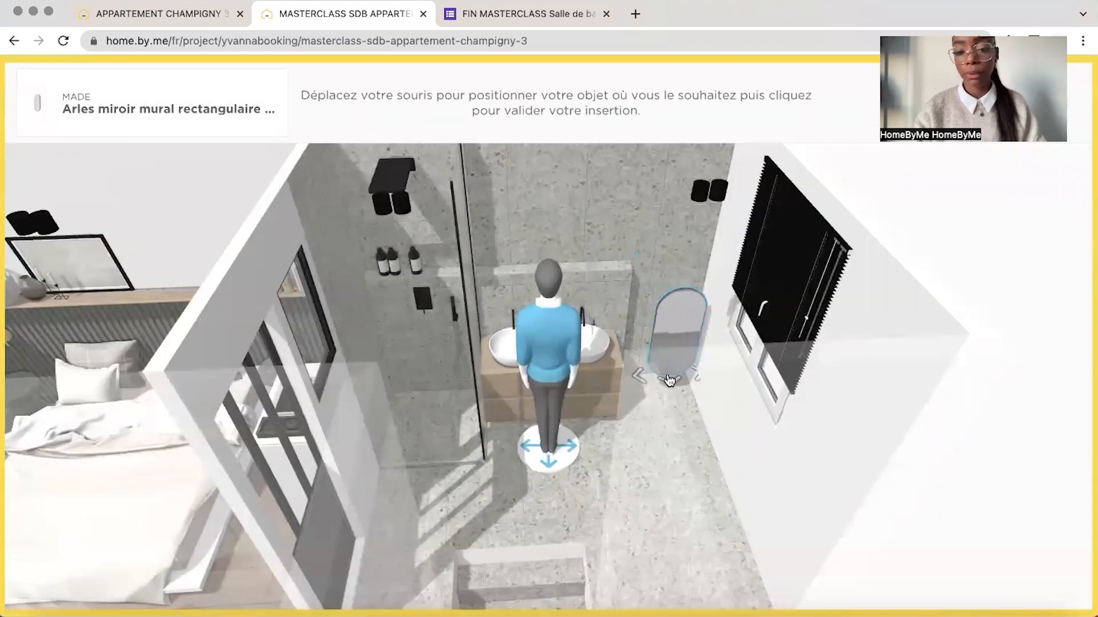
pyautogui.click(659, 342)
pyautogui.moveTo(666, 260); pyautogui.dragTo(690, 131)
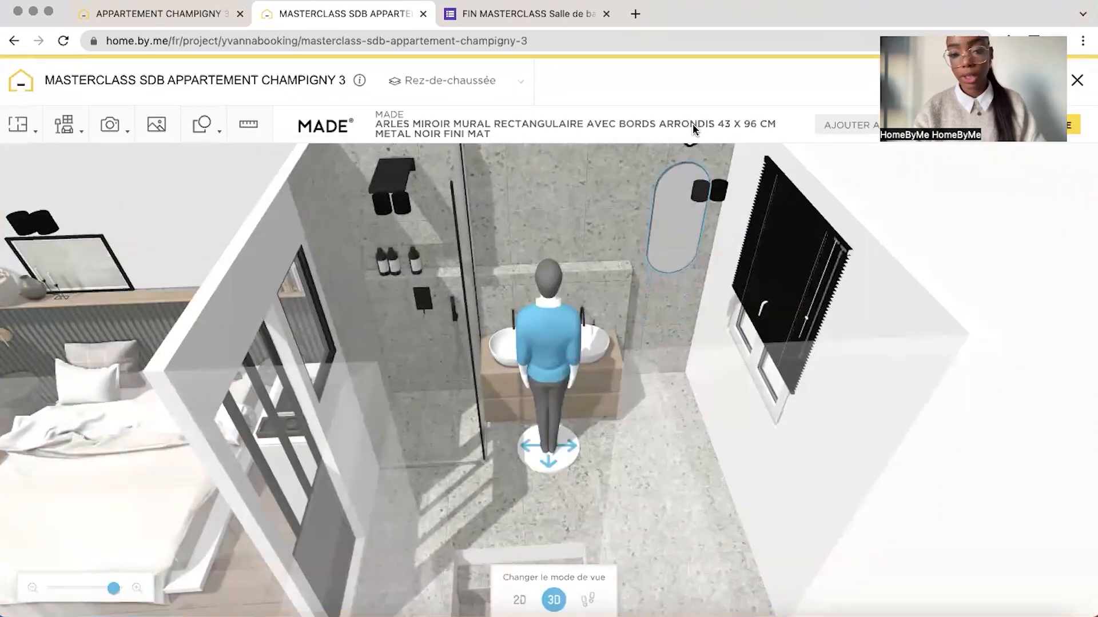
pyautogui.moveTo(680, 253); pyautogui.dragTo(650, 251)
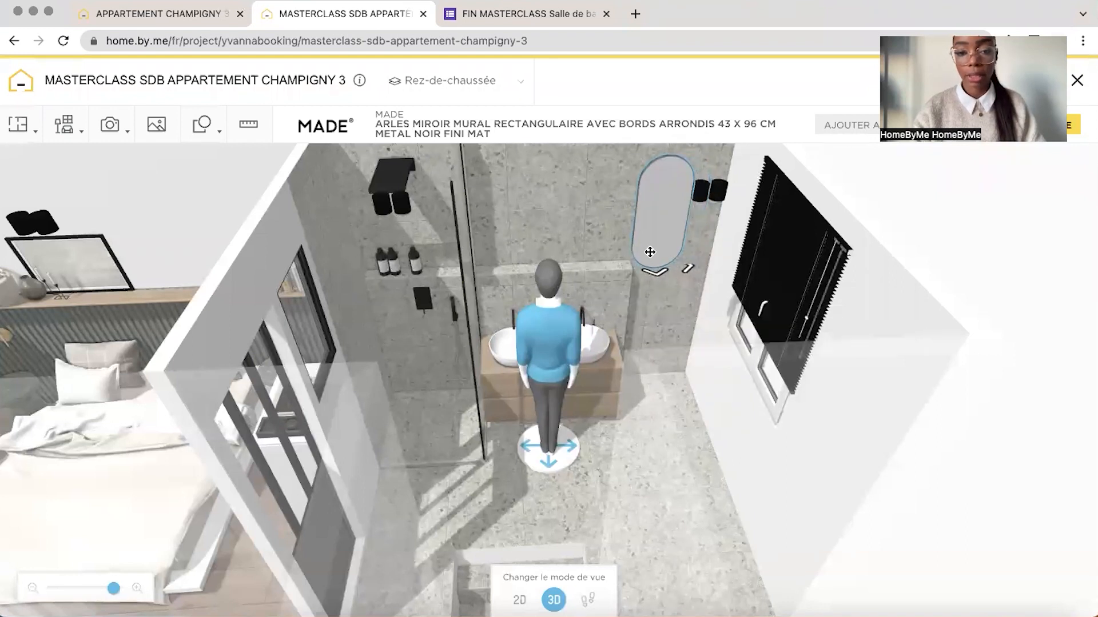
# In the 2D plan, move the mirror behind the window-side basin, duplicate it and place the copy behind the shower-side basin
pyautogui.click(519, 599)
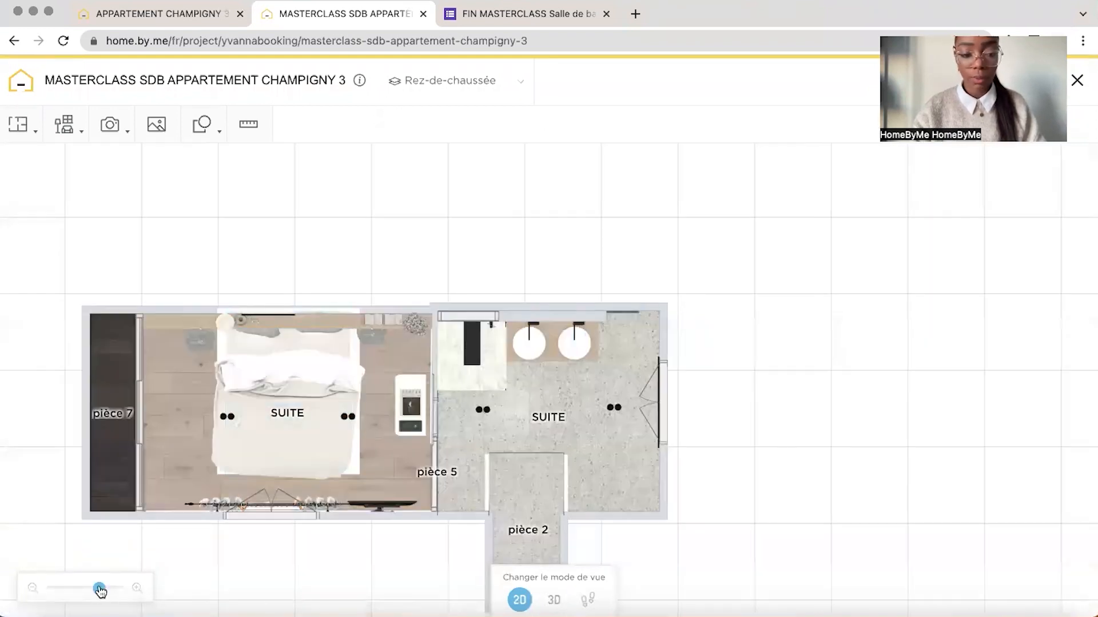
pyautogui.moveTo(100, 590); pyautogui.dragTo(120, 589)
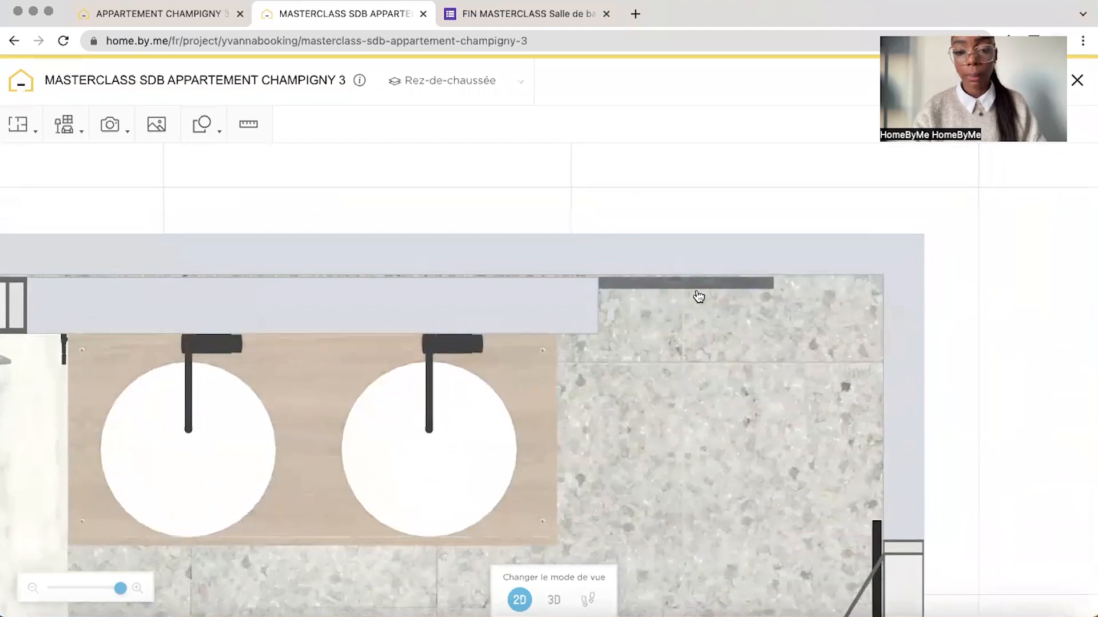
pyautogui.click(699, 292)
pyautogui.moveTo(698, 289); pyautogui.dragTo(487, 288)
pyautogui.click(474, 336)
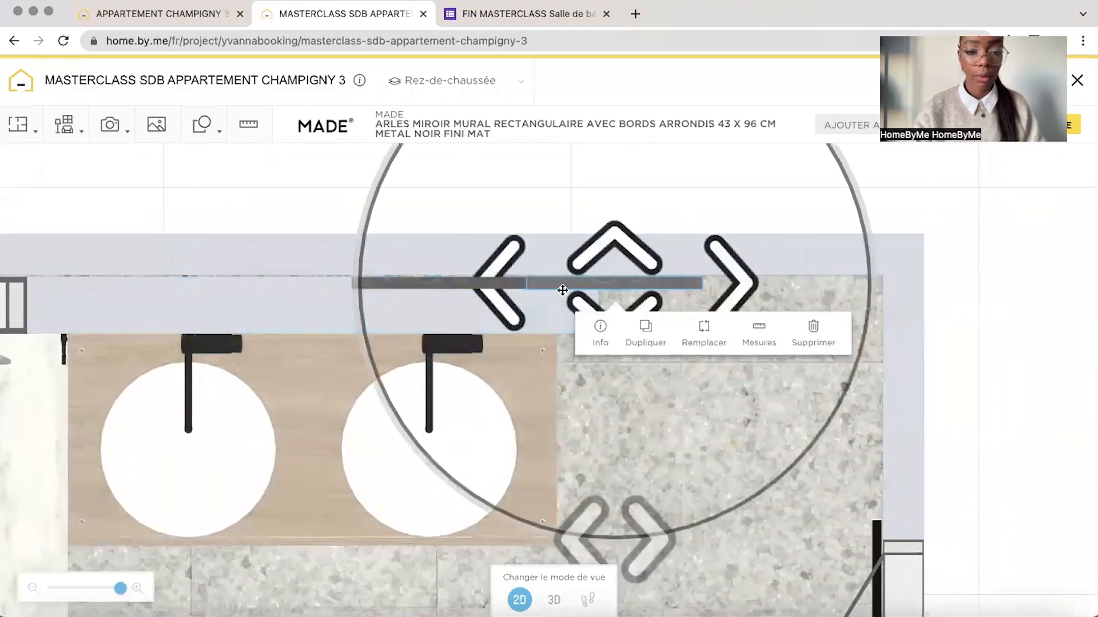
pyautogui.moveTo(563, 290); pyautogui.dragTo(166, 274)
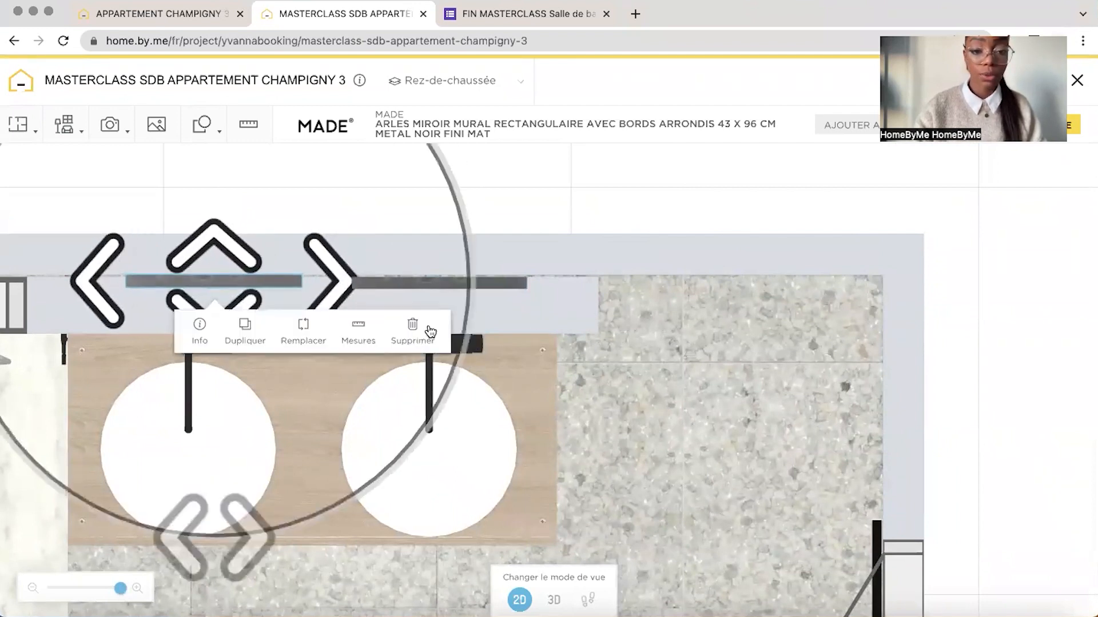
pyautogui.moveTo(661, 320); pyautogui.dragTo(723, 318)
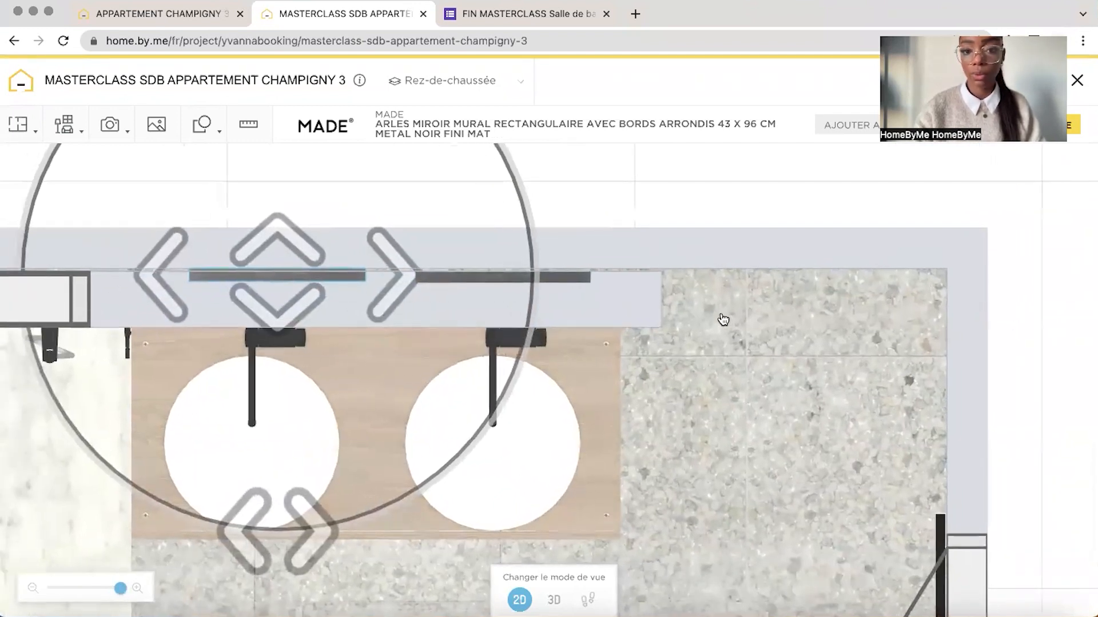
pyautogui.scroll(-3, 658, 332)
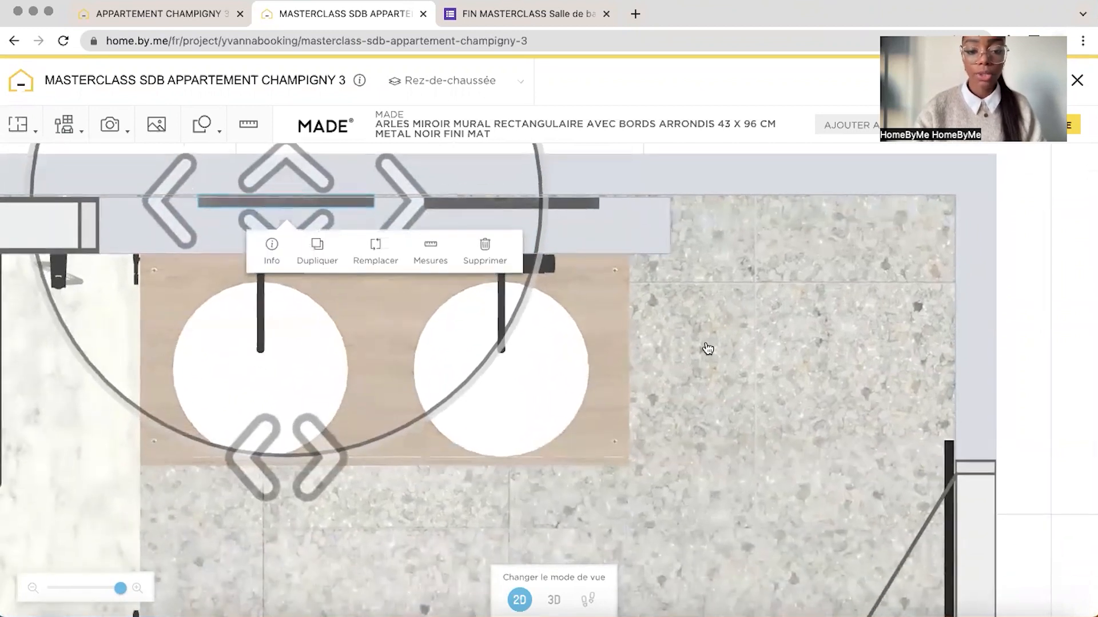
# In the 3D view, set the shower-side mirror's distance from the top of the wall to 20 cm
pyautogui.click(559, 605)
pyautogui.moveTo(624, 253); pyautogui.dragTo(551, 338)
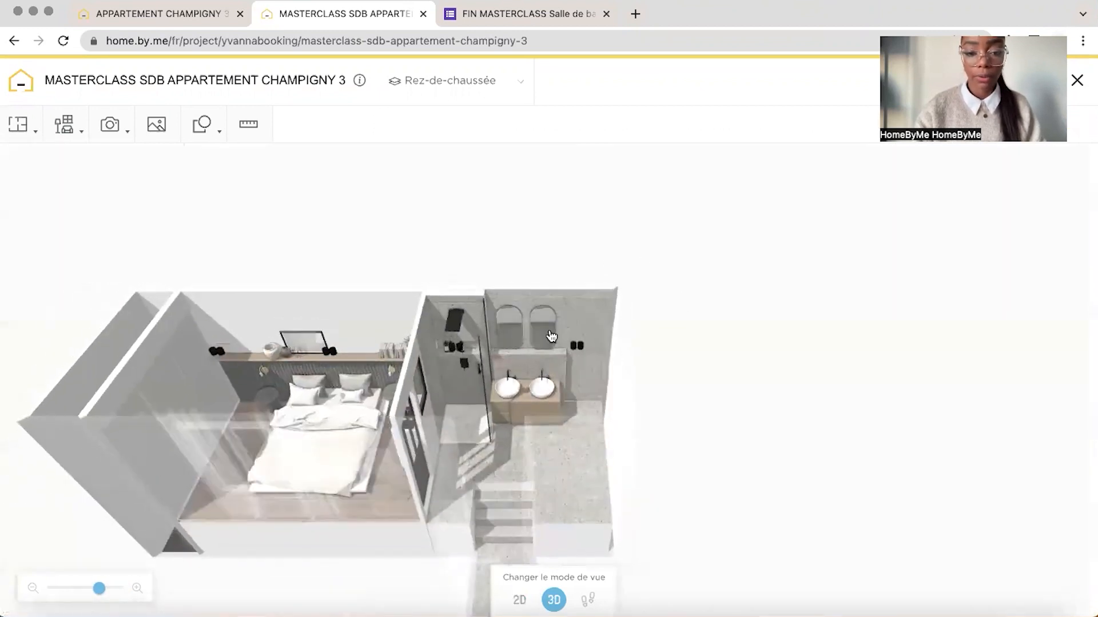
pyautogui.moveTo(183, 525); pyautogui.dragTo(107, 597)
pyautogui.moveTo(105, 593); pyautogui.dragTo(108, 589)
pyautogui.click(495, 243)
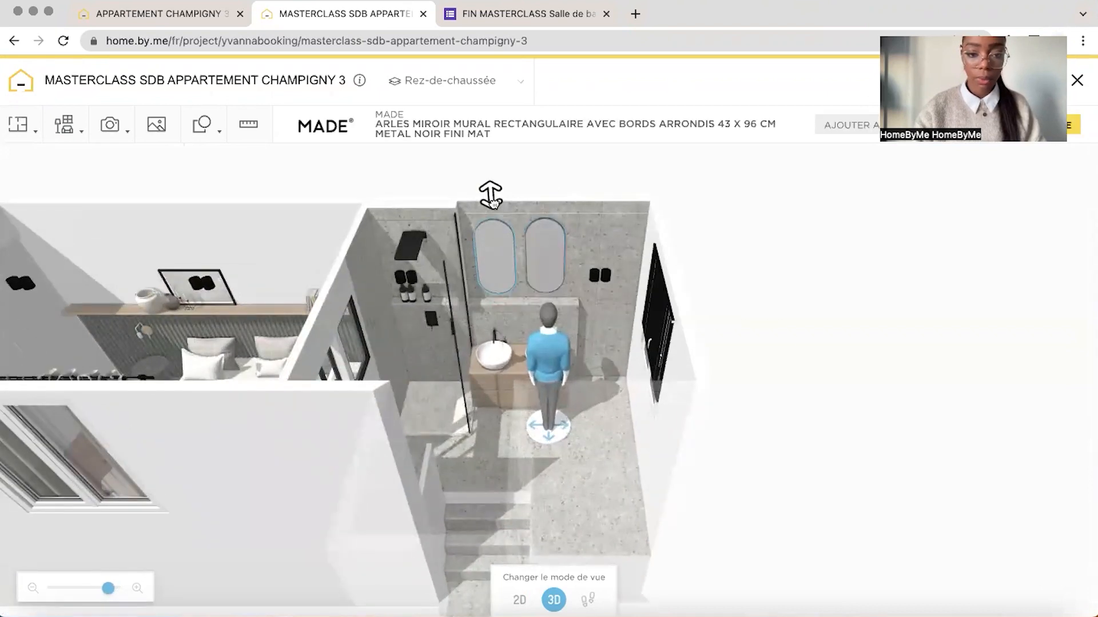
pyautogui.click(642, 349)
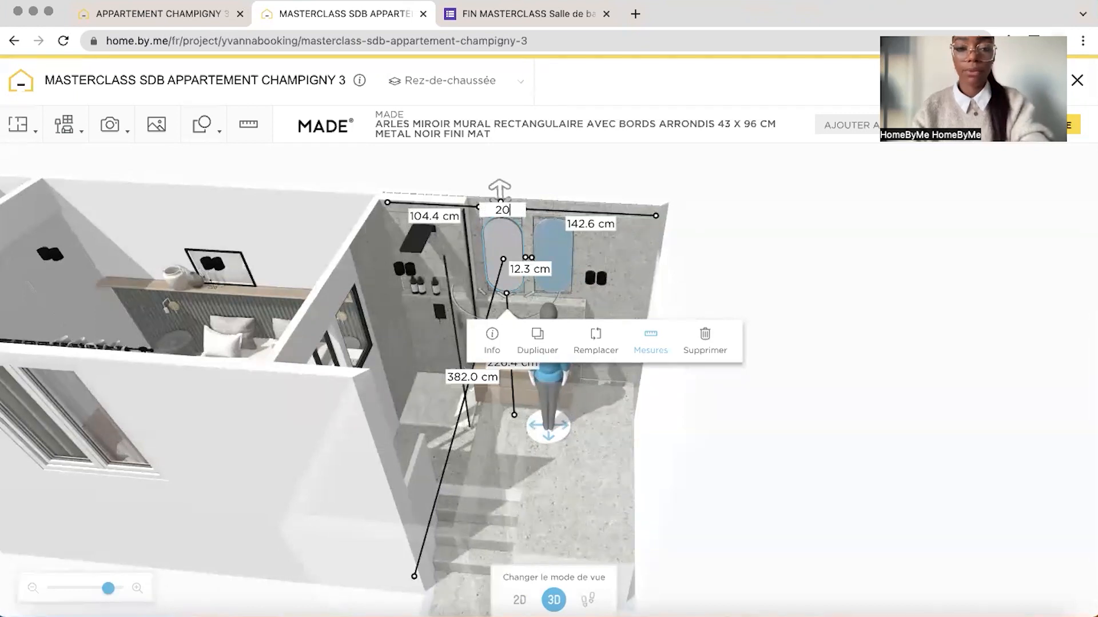
# Delete the window-side mirror and replace it with a duplicate of the shower-side mirror
pyautogui.click(597, 239)
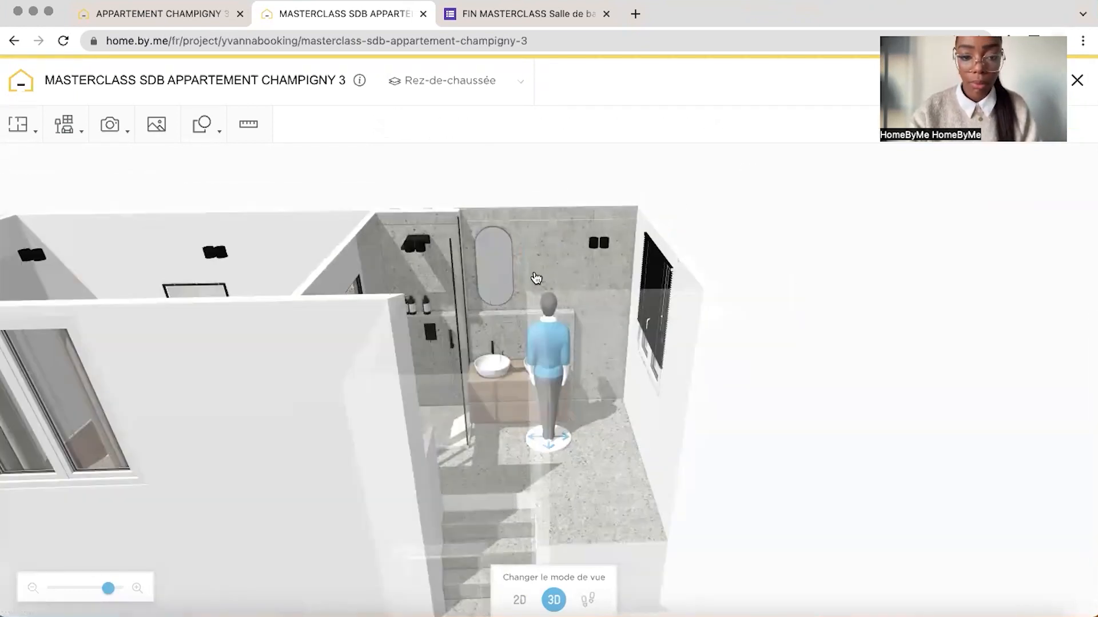
pyautogui.click(498, 295)
pyautogui.click(519, 330)
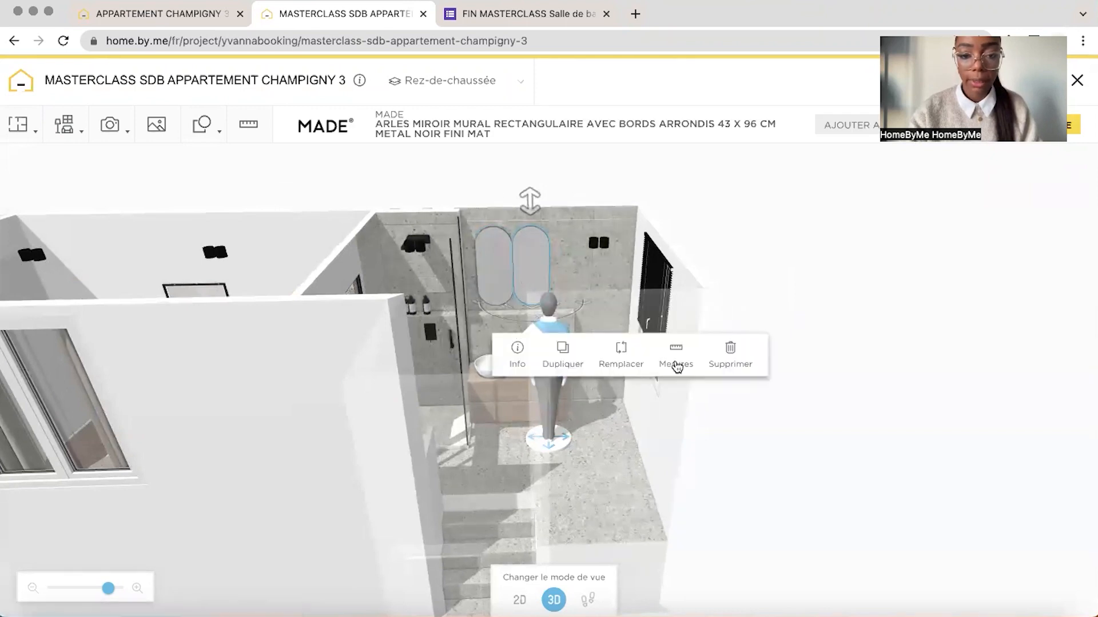
# Position the duplicated mirror above the second basin, setting its distance from the window-side wall to 85 cm
pyautogui.click(677, 360)
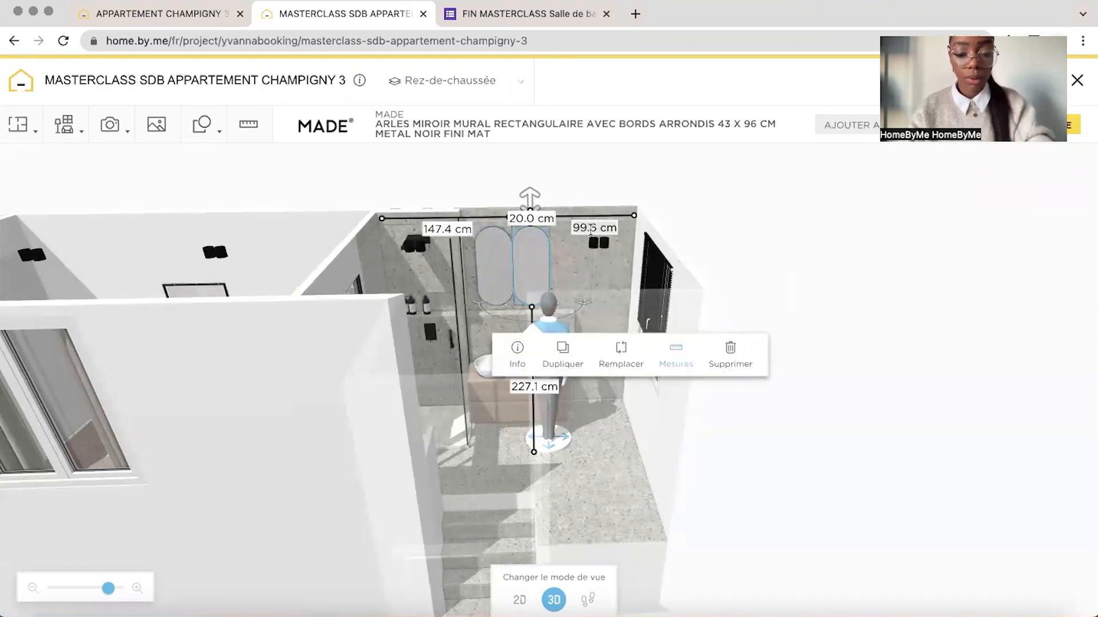
pyautogui.write('0')
pyautogui.press('Return')
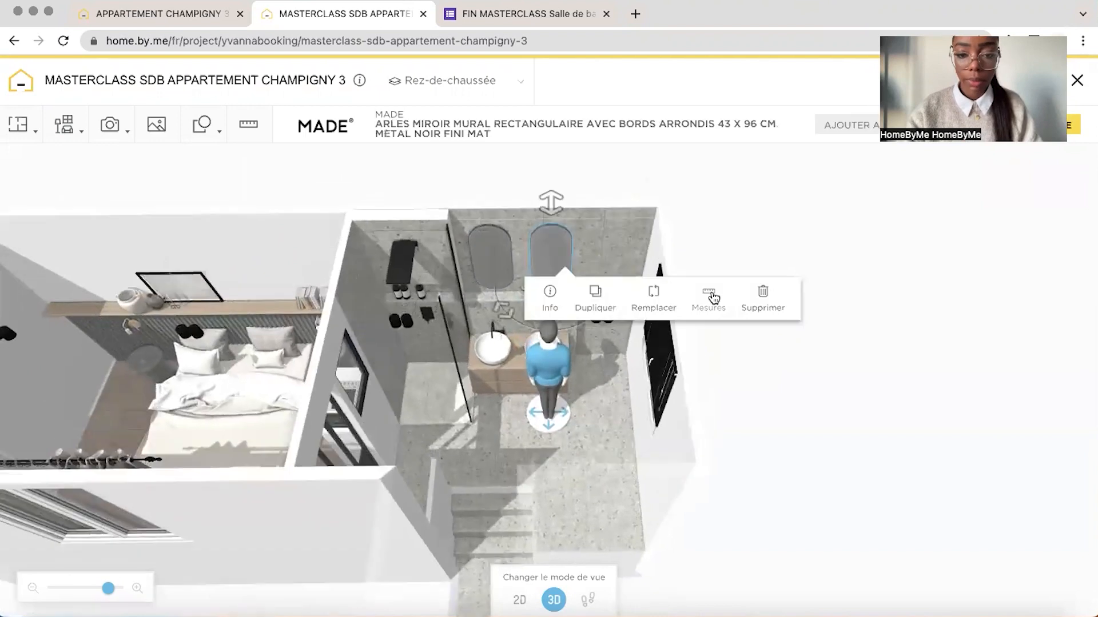
pyautogui.write('8')
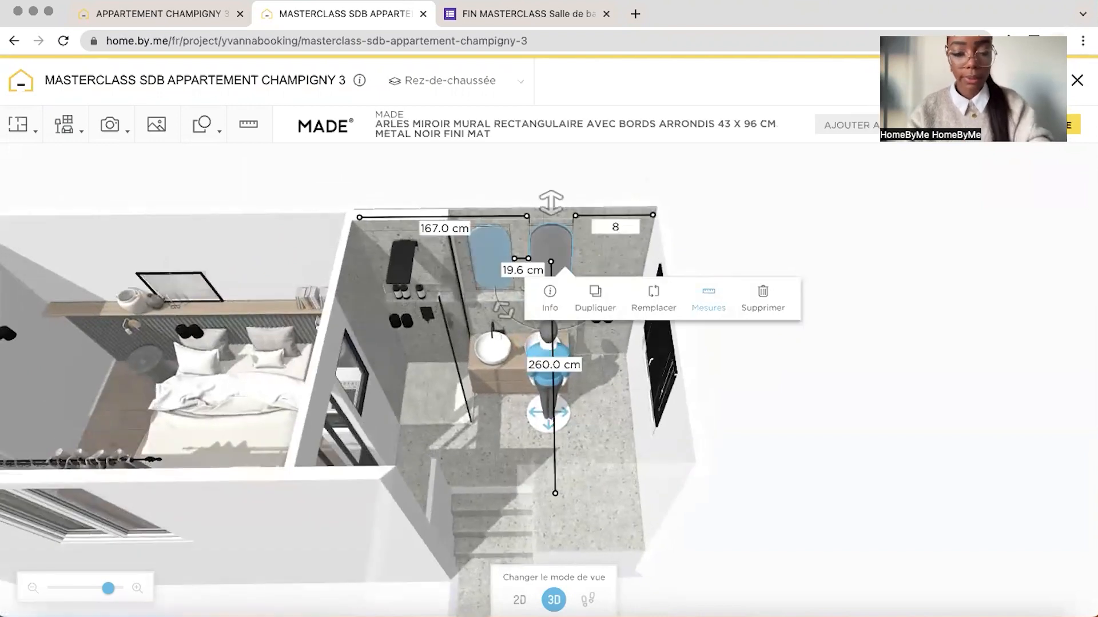
pyautogui.write('5')
pyautogui.press('Return')
pyautogui.click(688, 187)
pyautogui.moveTo(688, 187); pyautogui.dragTo(698, 192)
# Switch to the APPARTEMENT CHAMPIGNY 3 reference project and open the dimensions of the white wall cabinet beside the vanity
pyautogui.click(161, 14)
pyautogui.moveTo(509, 385); pyautogui.dragTo(651, 246)
pyautogui.moveTo(922, 217)
pyautogui.mouseDown()
pyautogui.moveTo(892, 207)
pyautogui.moveTo(907, 222)
pyautogui.mouseUp()
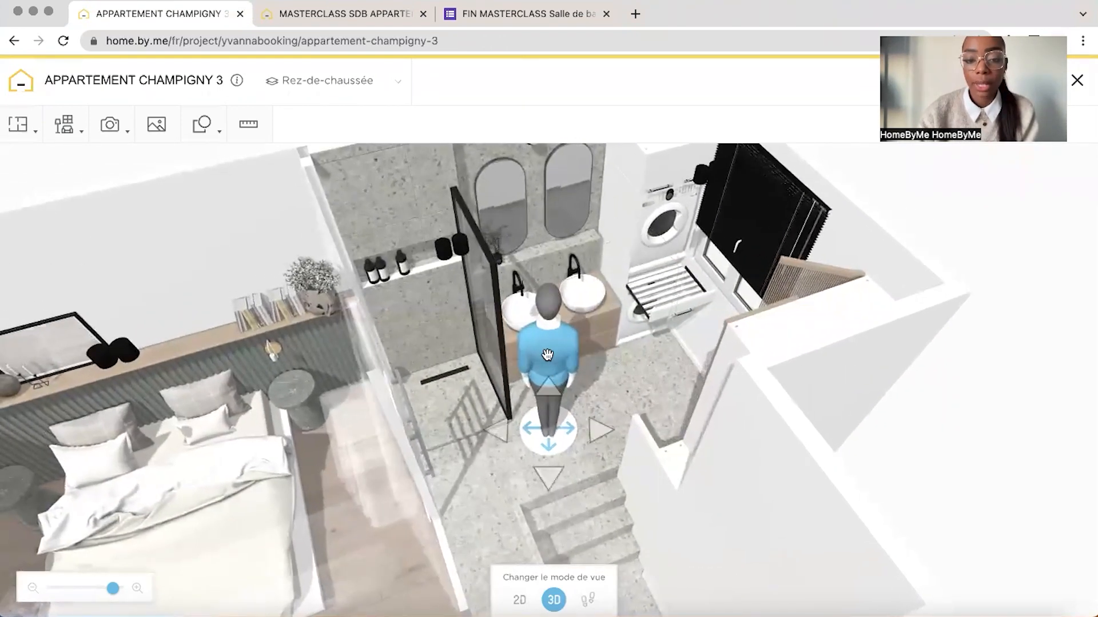
pyautogui.moveTo(547, 355); pyautogui.dragTo(595, 338)
pyautogui.click(607, 327)
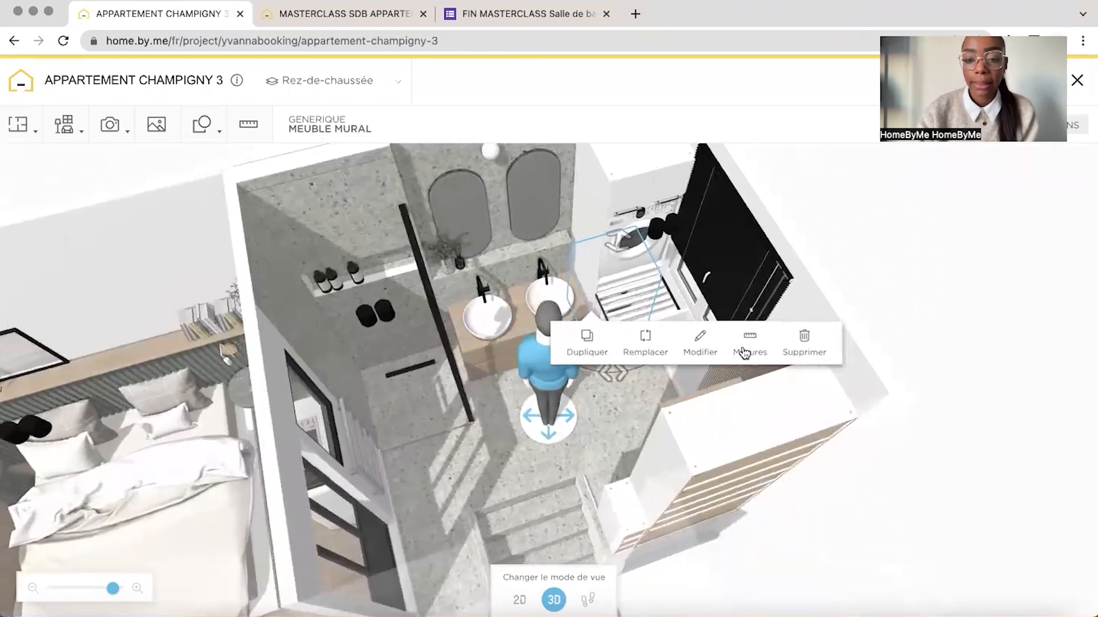
pyautogui.click(698, 343)
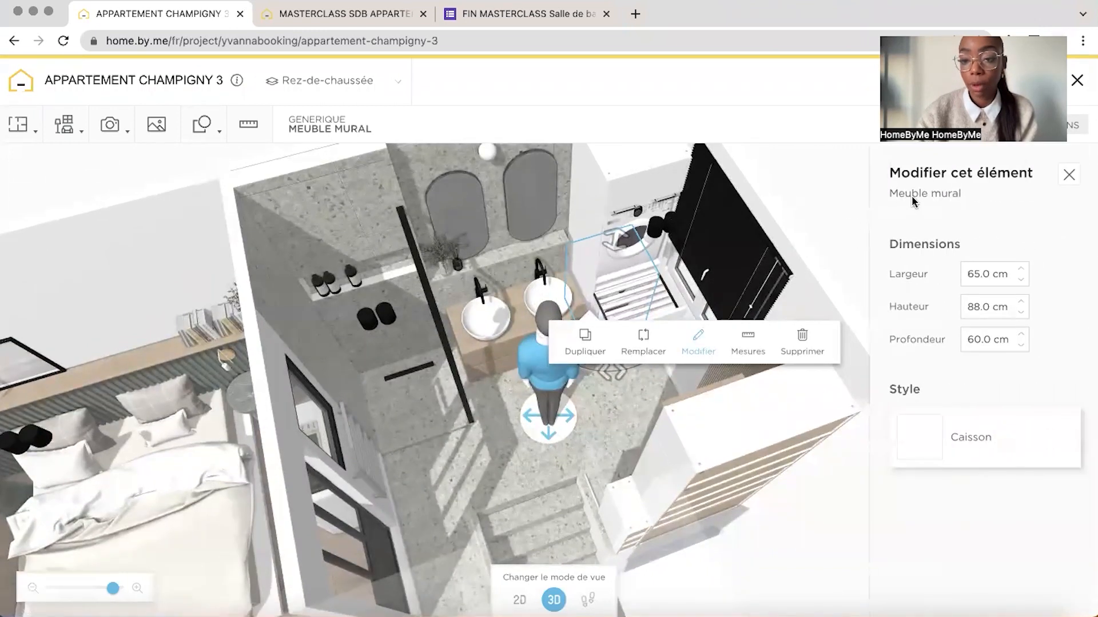
# Examine how the white laundry cabinets are arranged around the washing machine in the reference project, rechecking the lower cabinet's dimensions
pyautogui.moveTo(836, 196)
pyautogui.mouseDown()
pyautogui.moveTo(886, 201)
pyautogui.moveTo(835, 200)
pyautogui.mouseUp()
pyautogui.moveTo(545, 373); pyautogui.dragTo(677, 363)
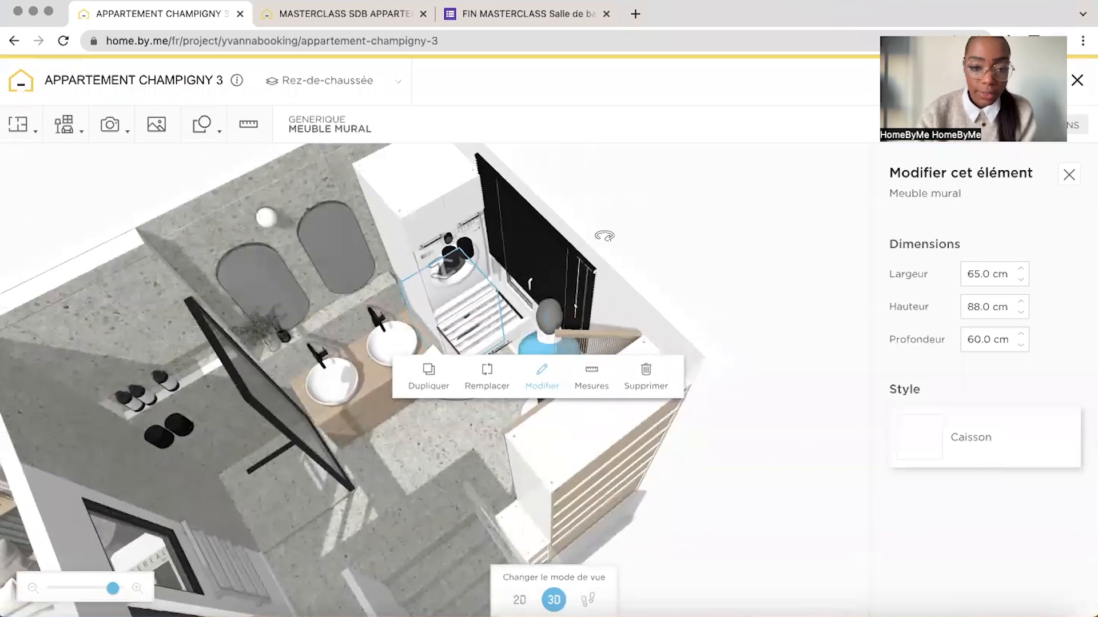
pyautogui.click(605, 236)
pyautogui.click(419, 291)
pyautogui.click(603, 190)
pyautogui.moveTo(602, 190); pyautogui.dragTo(607, 164)
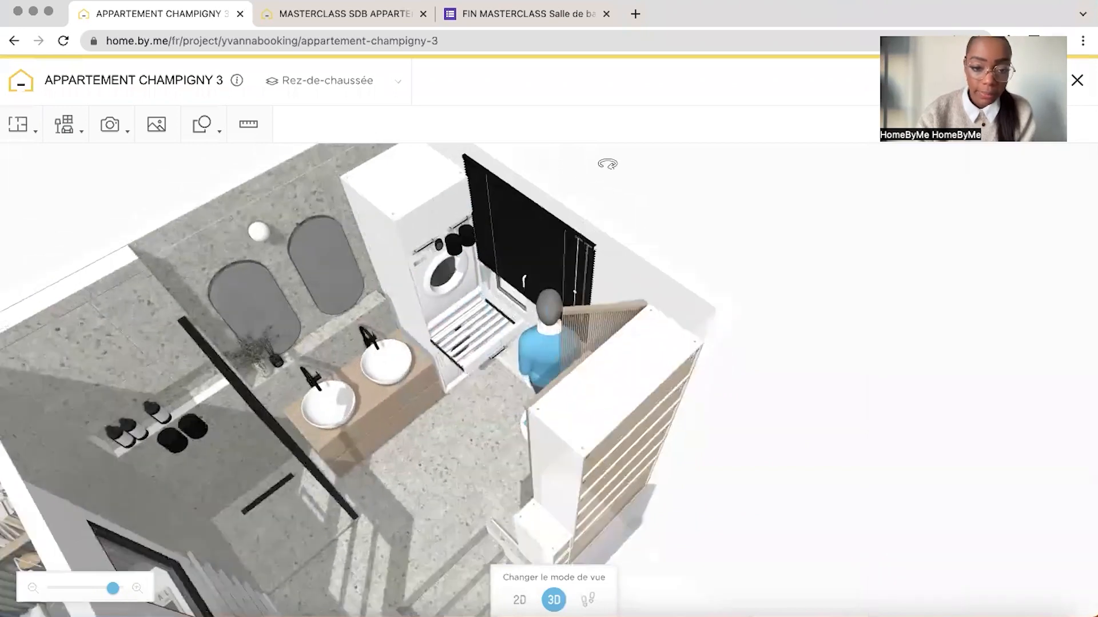
pyautogui.click(407, 392)
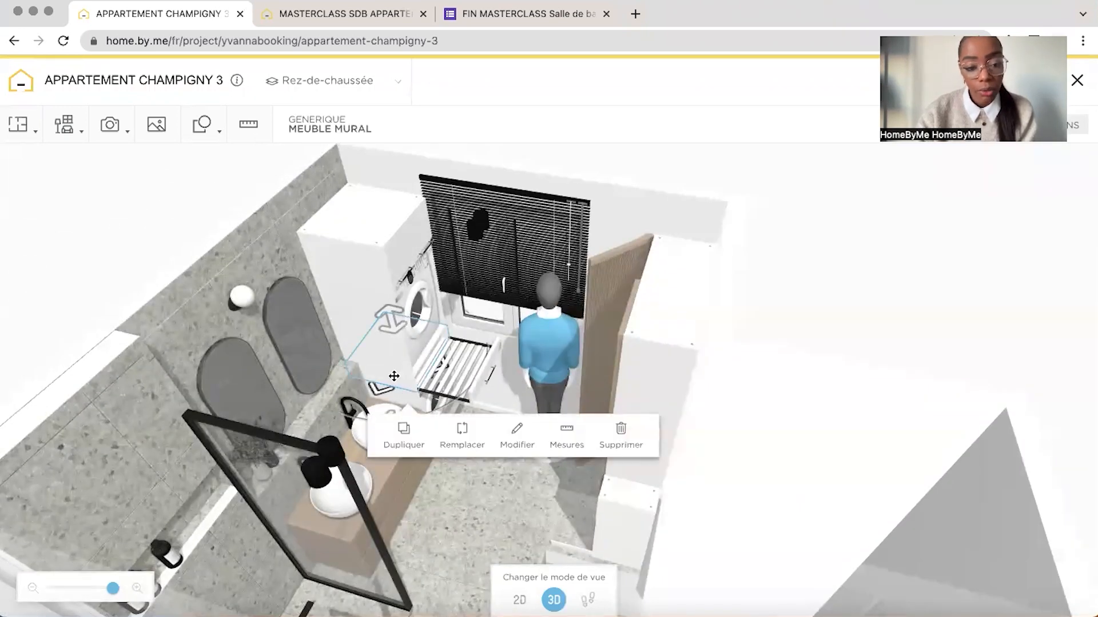
pyautogui.moveTo(701, 213); pyautogui.dragTo(674, 190)
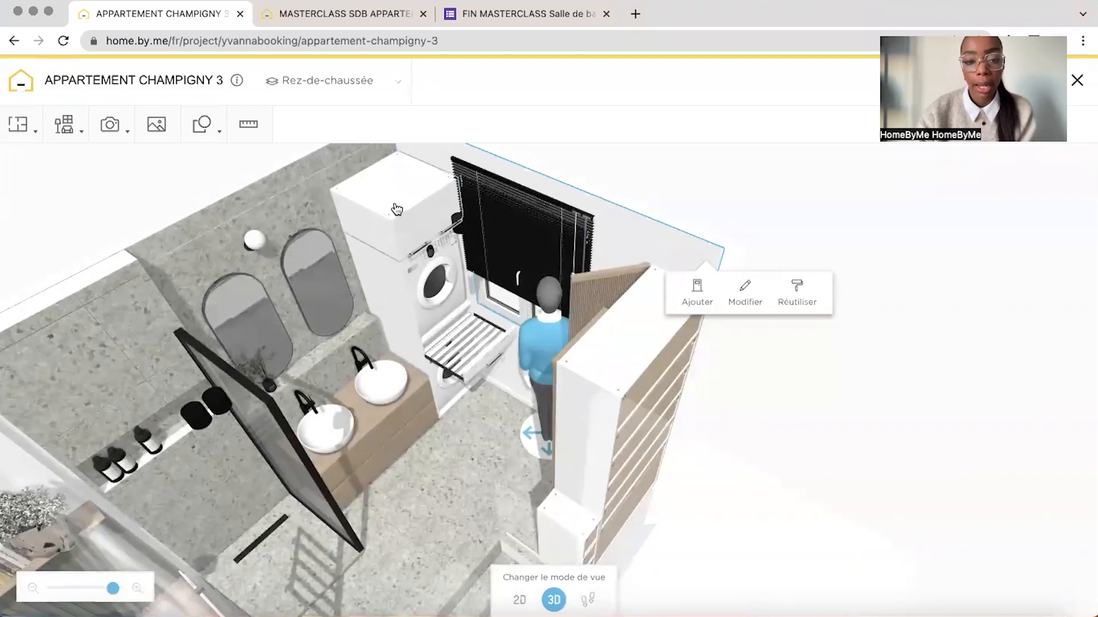
pyautogui.click(464, 375)
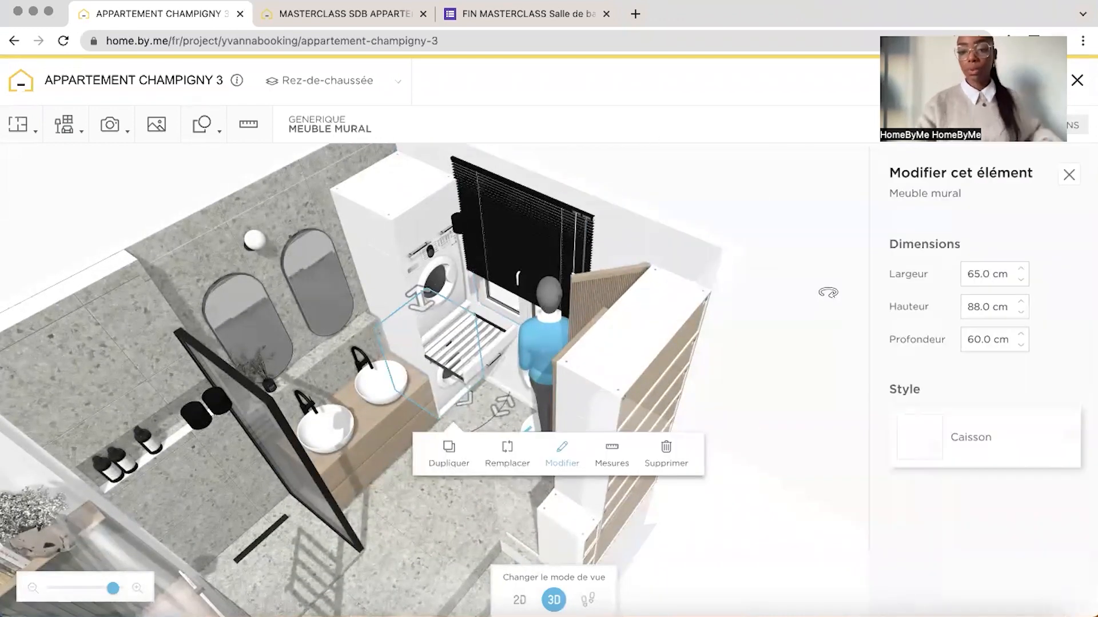
# Return to the MASTERCLASS SDB project and browse the kitchen wall cabinets (Meubles hauts) in the product catalogue
pyautogui.click(387, 17)
pyautogui.click(62, 129)
pyautogui.click(84, 193)
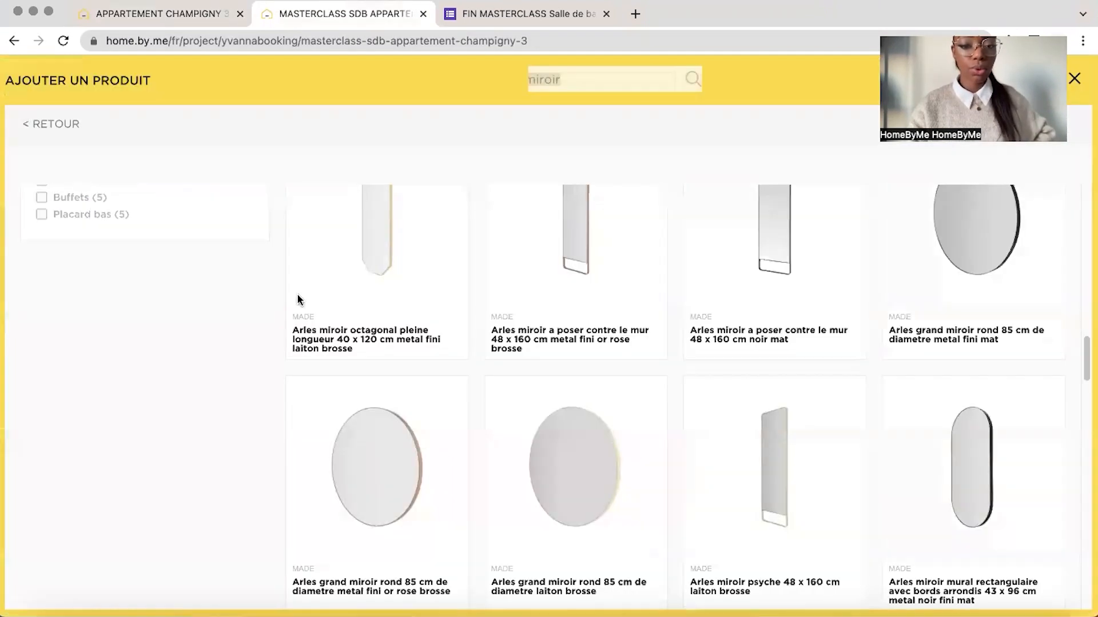
pyautogui.click(45, 126)
pyautogui.click(53, 163)
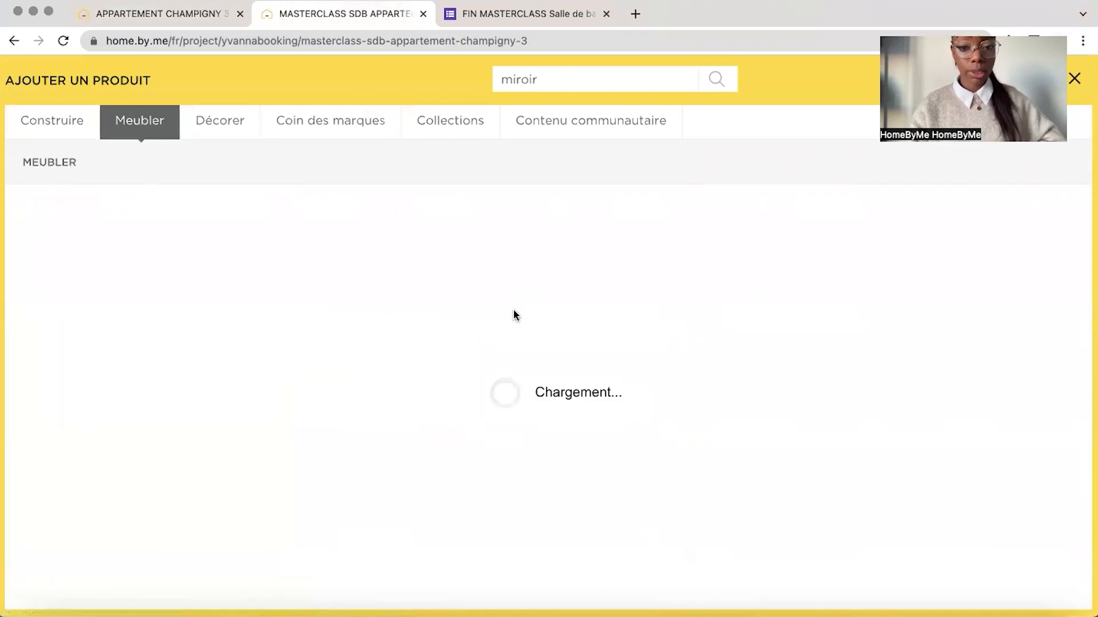
pyautogui.click(799, 293)
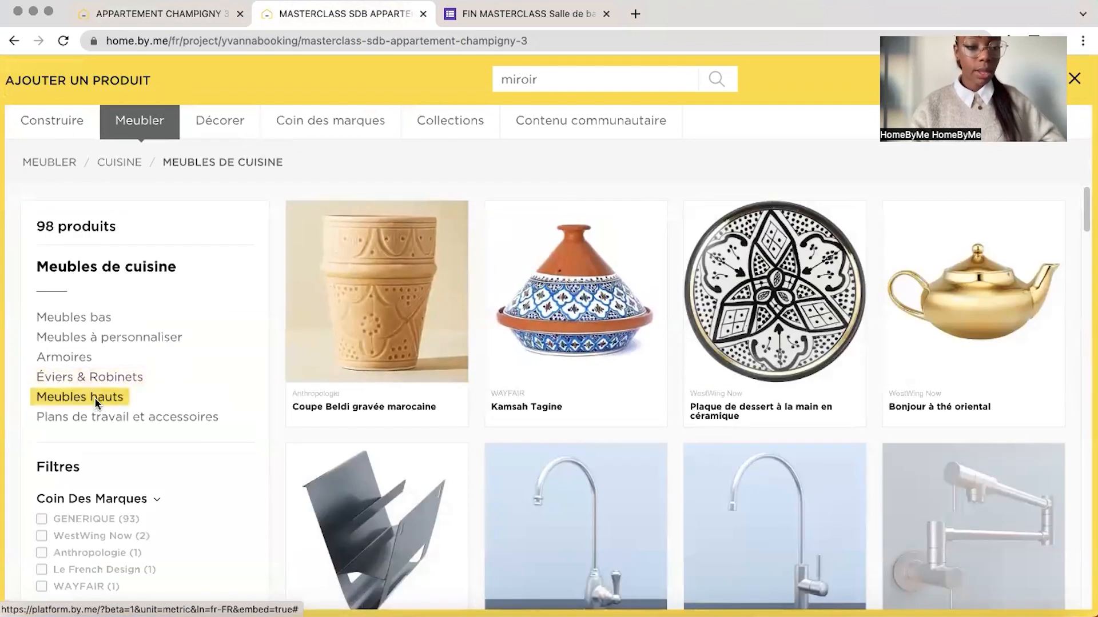
pyautogui.click(94, 397)
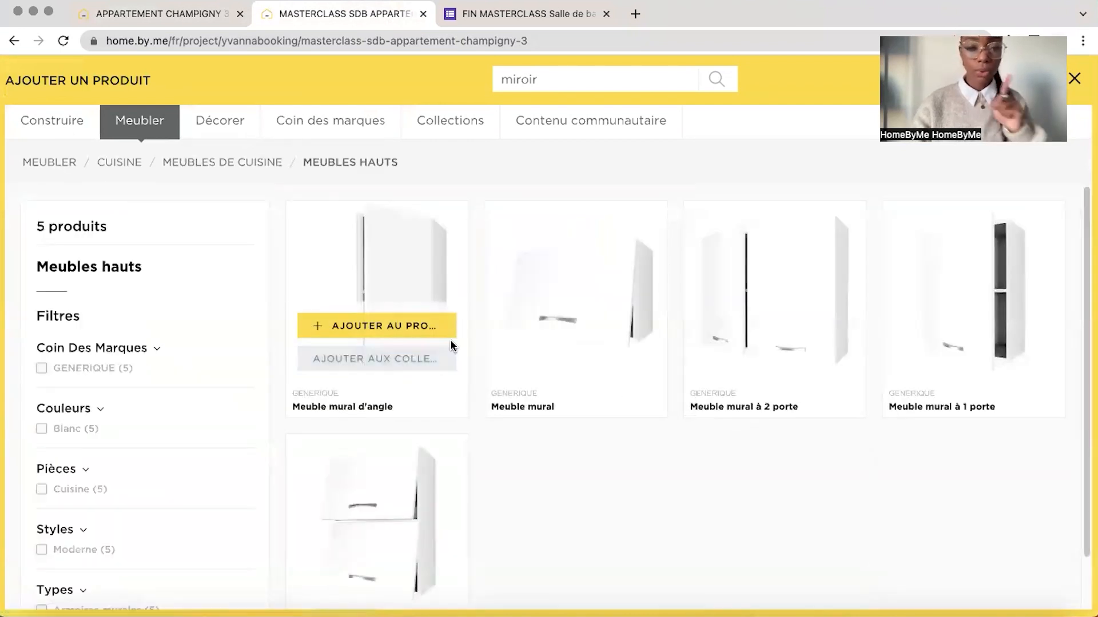
# Add the open Meuble mural from the MEUBLES collection to the bathroom, entering a width of 65 cm and a height of 88 cm
pyautogui.click(450, 120)
pyautogui.scroll(-3, 861, 528)
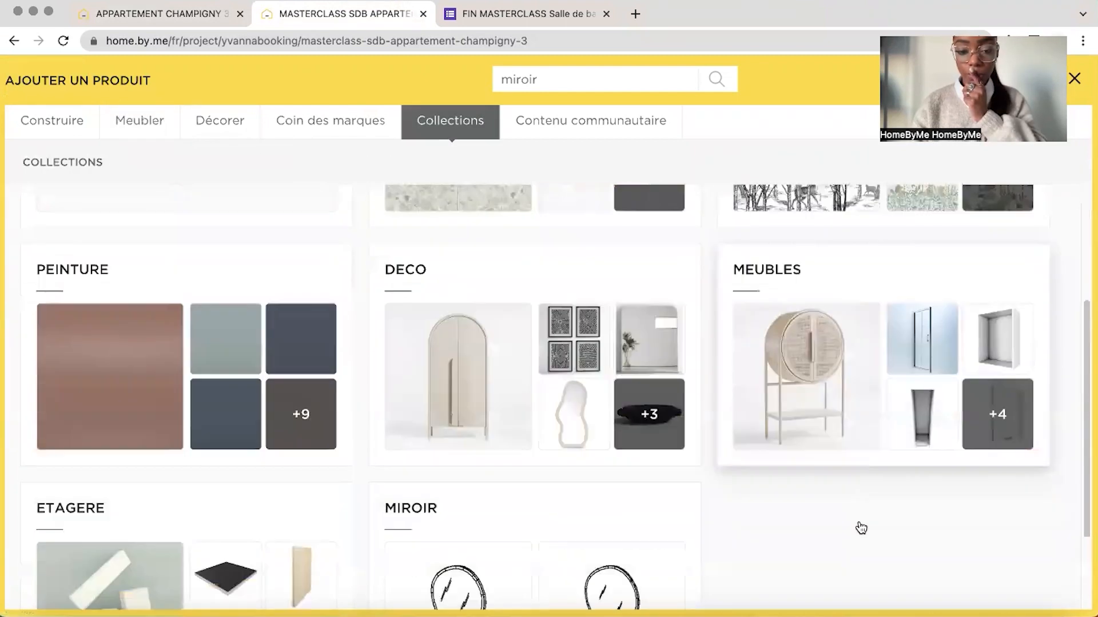
pyautogui.click(915, 320)
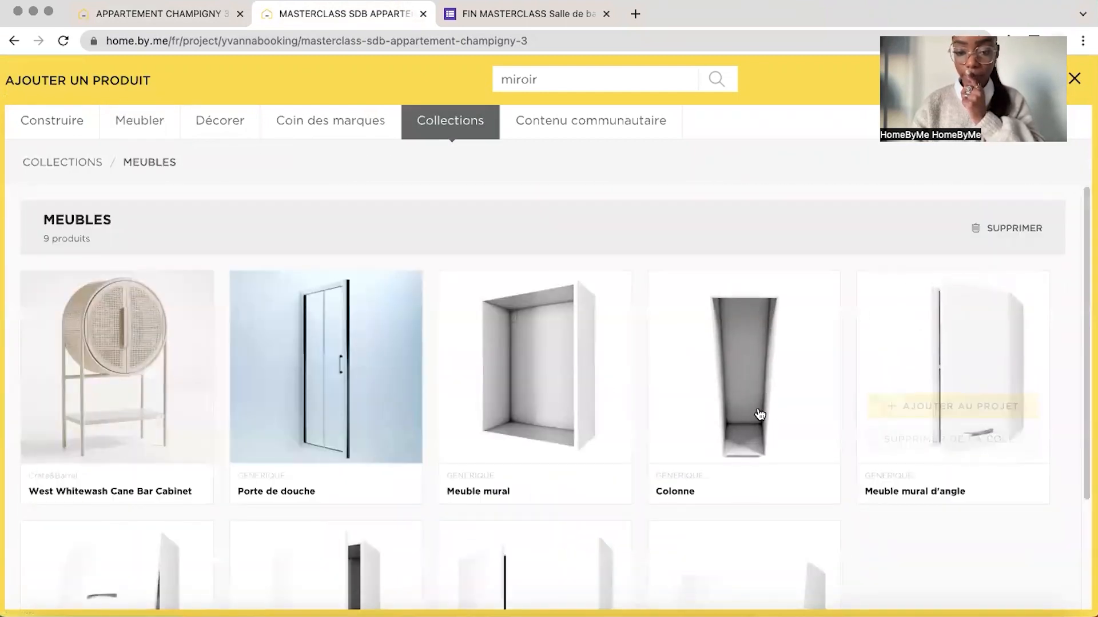
pyautogui.scroll(-1, 759, 414)
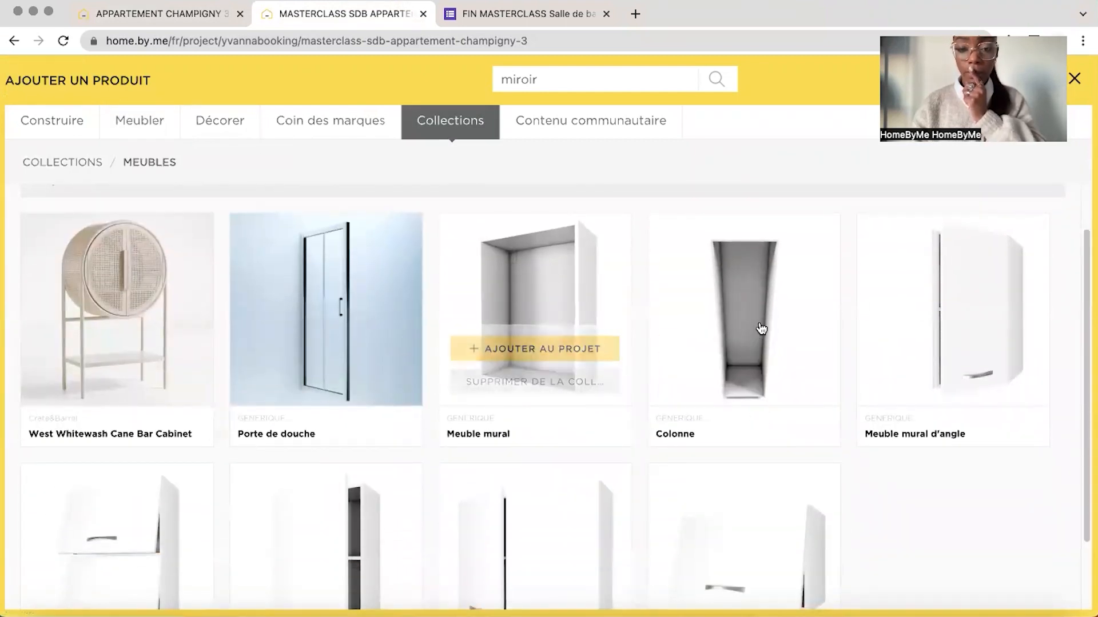
pyautogui.moveTo(721, 355)
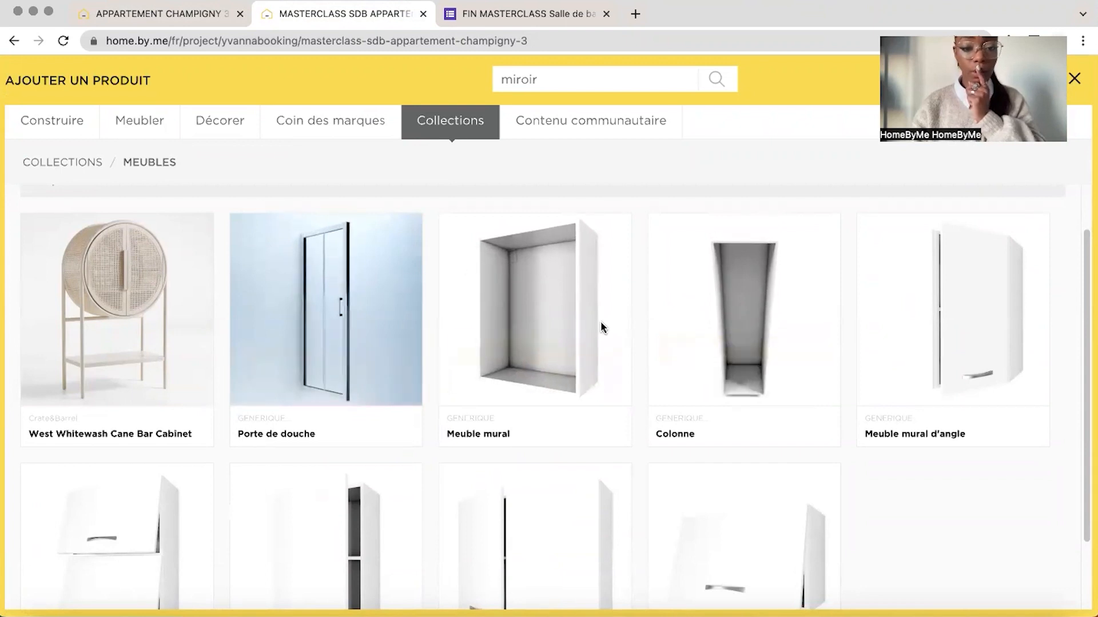
pyautogui.click(566, 349)
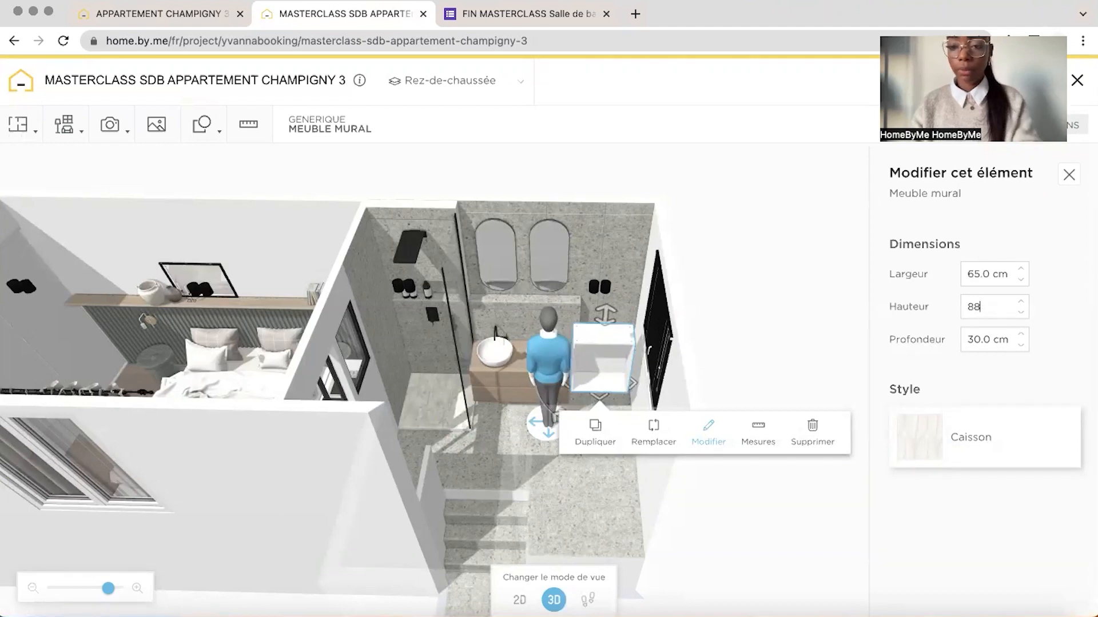
# Set the open cabinet's depth to 60 cm as in the reference project, and lower it to the floor in the corner beside the vanity
pyautogui.click(224, 17)
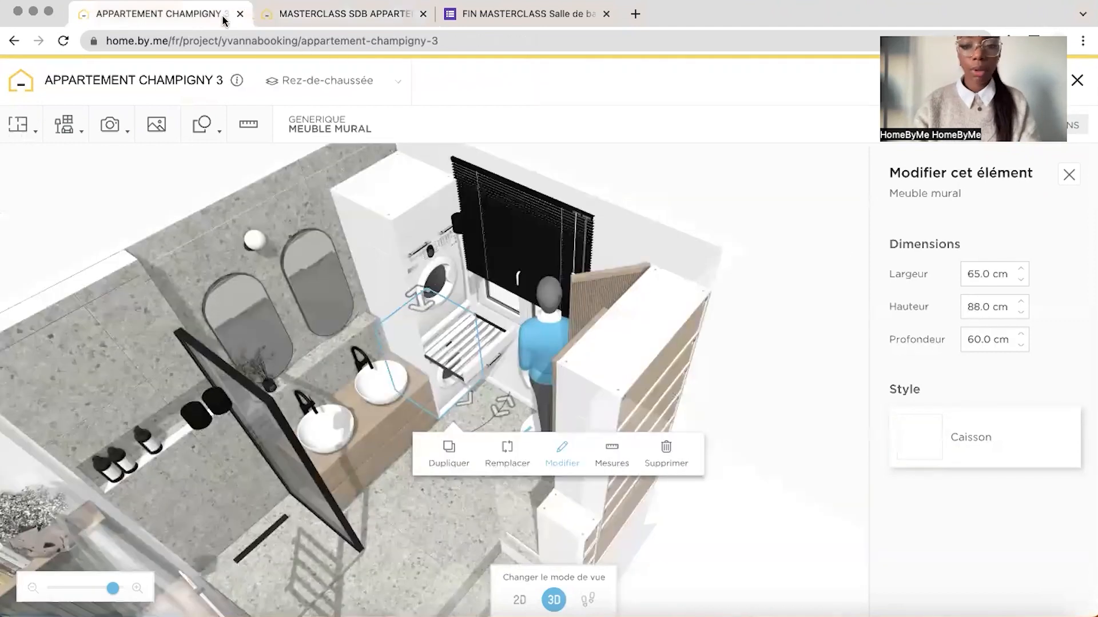
pyautogui.click(360, 16)
pyautogui.press('Return')
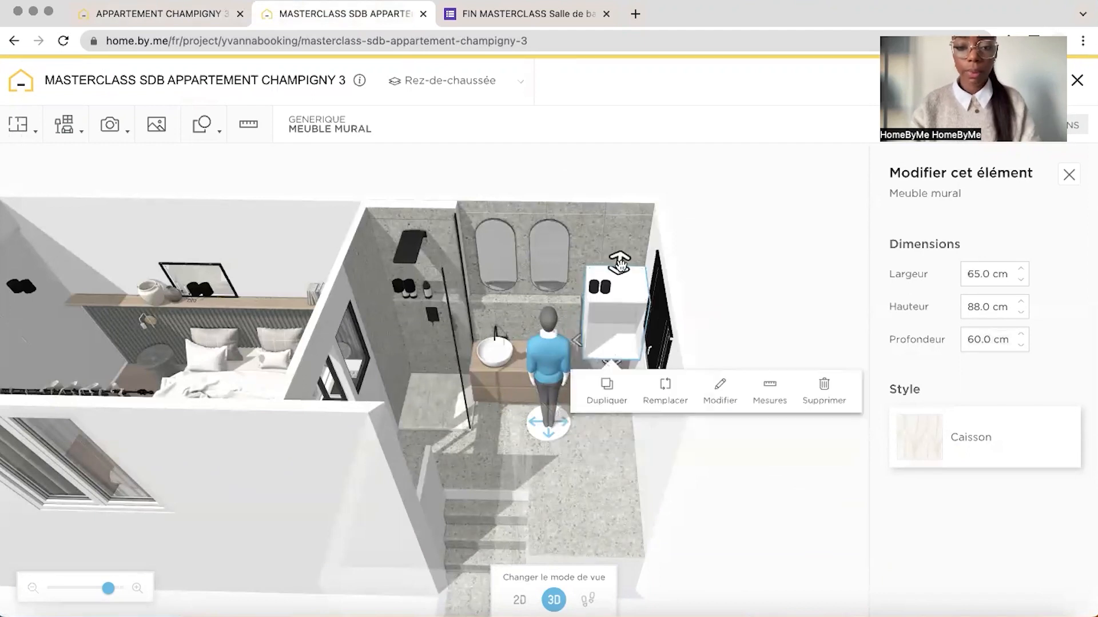
pyautogui.moveTo(621, 263); pyautogui.dragTo(612, 327)
pyautogui.click(713, 267)
pyautogui.moveTo(713, 267); pyautogui.dragTo(738, 230)
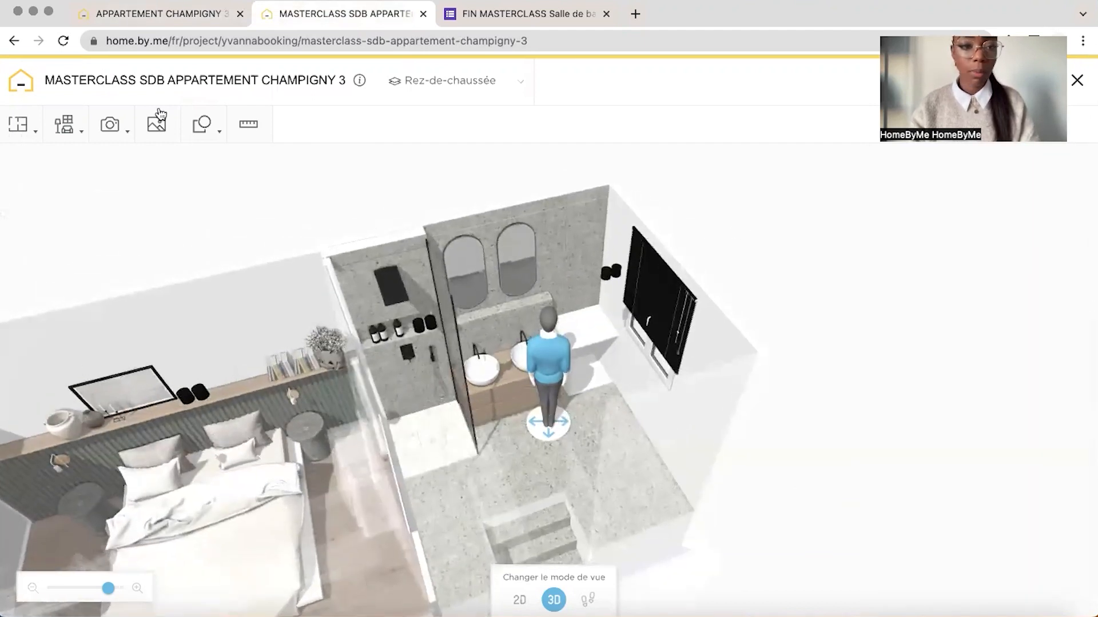
# Look up the dimensions of the thin middle cabinet of the laundry column in the APPARTEMENT CHAMPIGNY 3 reference project
pyautogui.click(163, 15)
pyautogui.moveTo(457, 310); pyautogui.dragTo(423, 324)
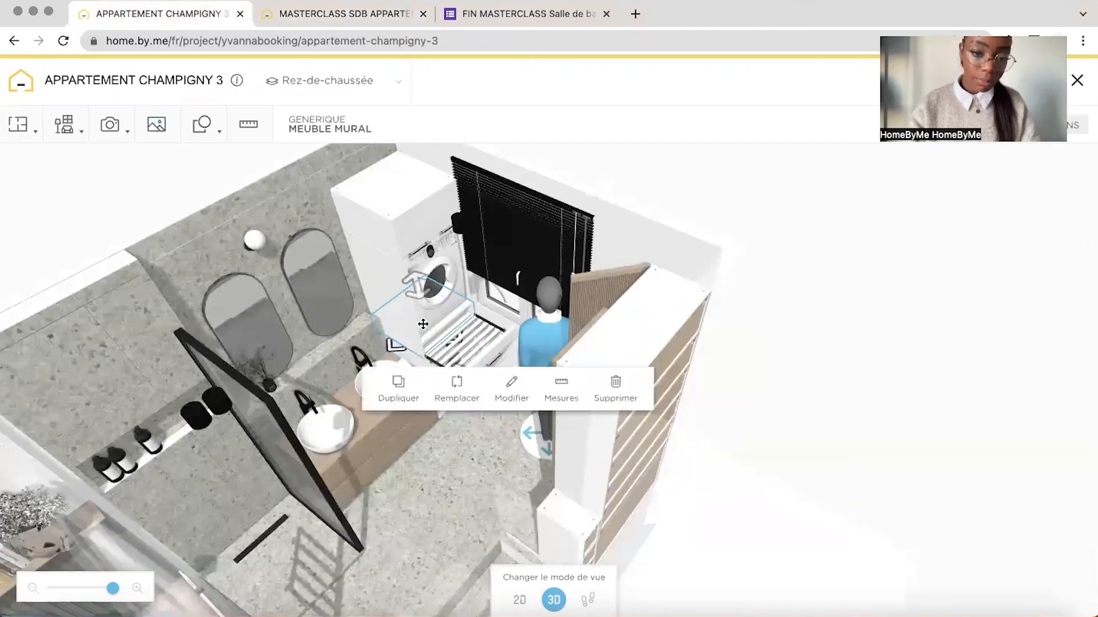
pyautogui.click(506, 392)
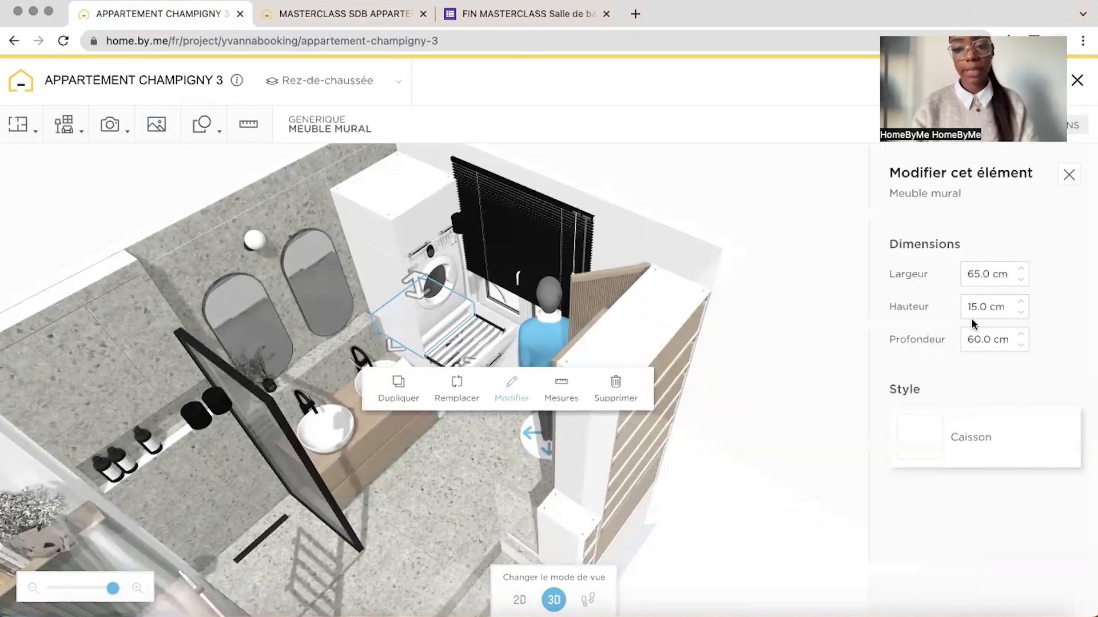
# Back in the masterclass project, duplicate the floor cabinet, set the copy's height to 15 cm and stack it on the floor cabinet
pyautogui.click(384, 29)
pyautogui.click(732, 412)
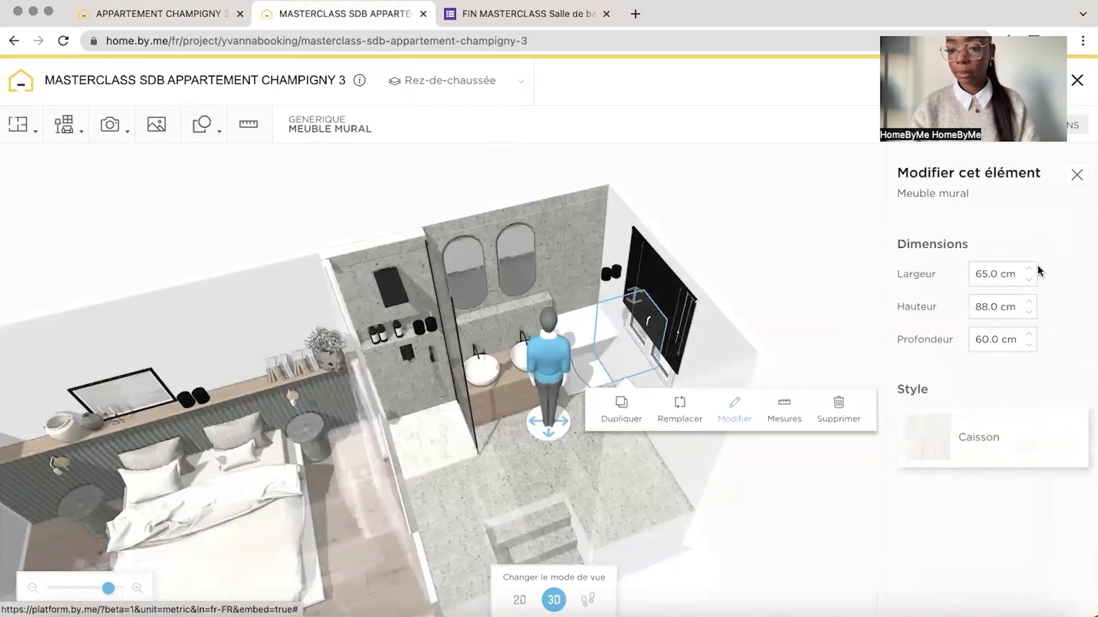
pyautogui.moveTo(628, 337); pyautogui.dragTo(631, 291)
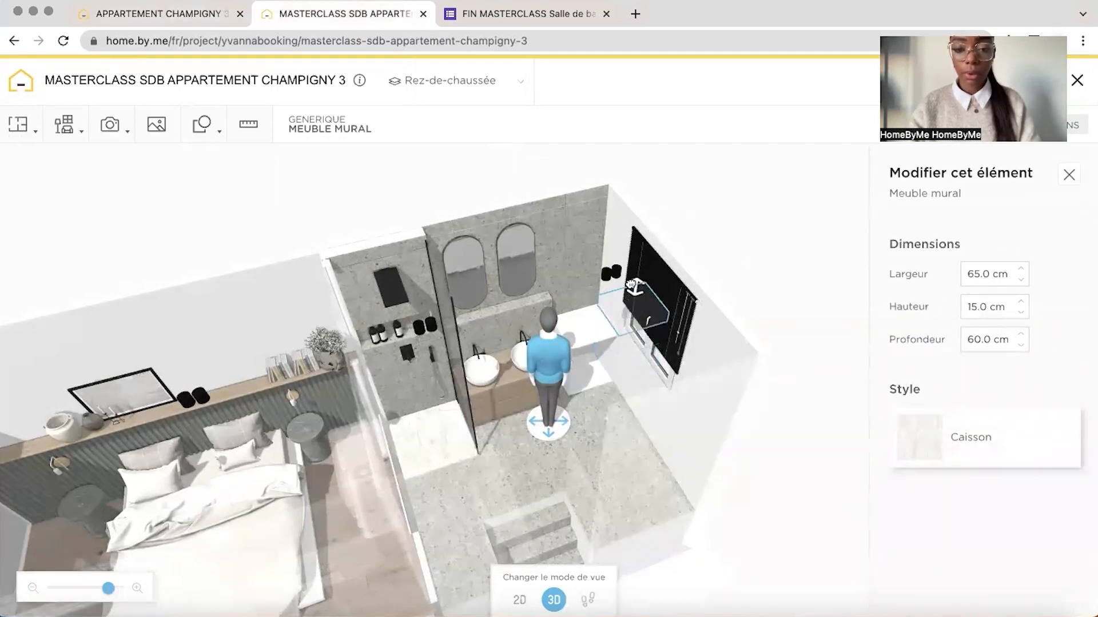
pyautogui.moveTo(731, 475); pyautogui.dragTo(612, 407)
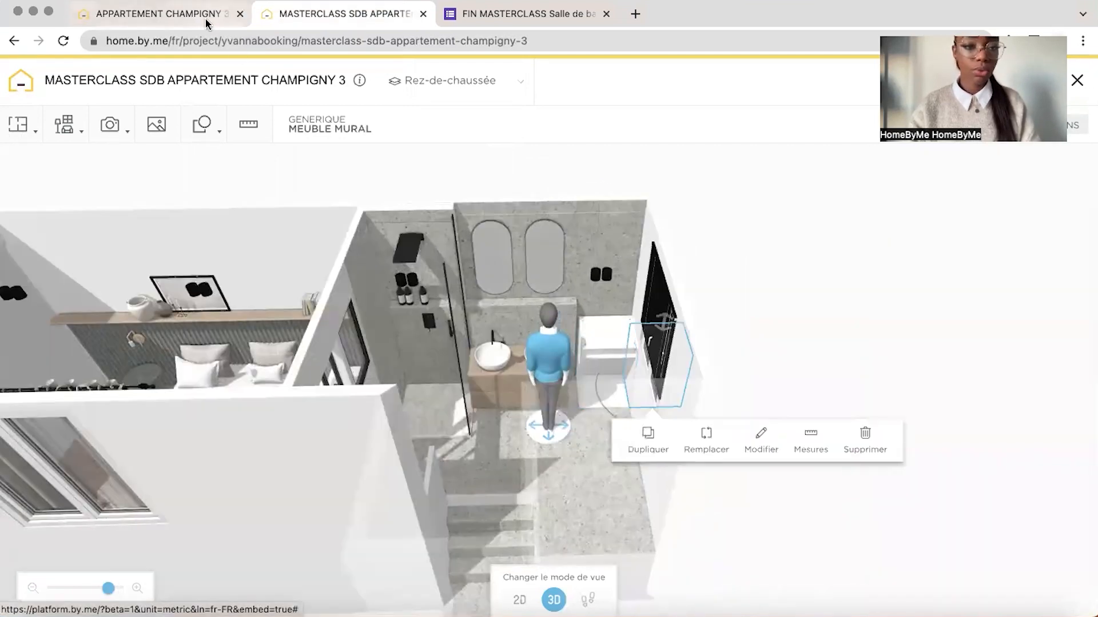
# Stack another copy of the tall open cabinet above the 15 cm one, following the laundry column in the reference project
pyautogui.click(206, 19)
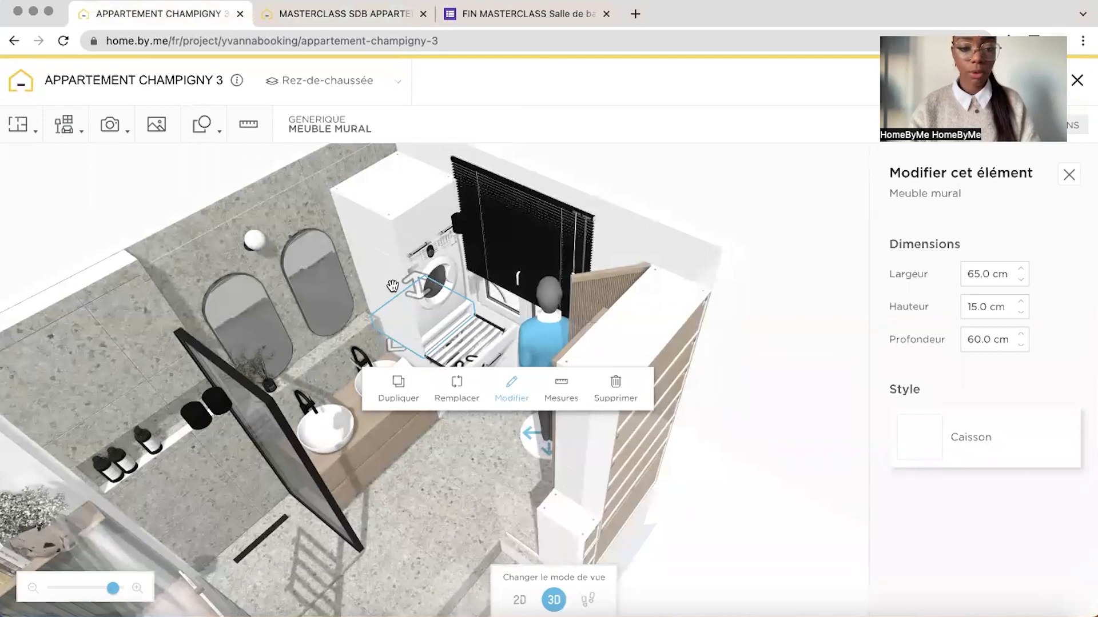
pyautogui.click(655, 173)
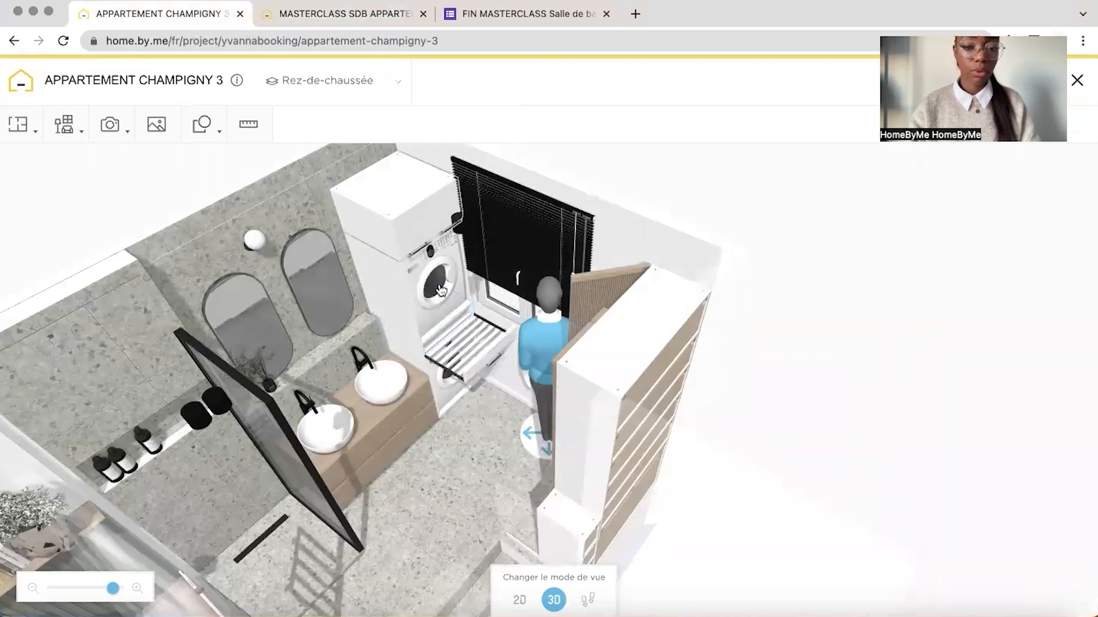
pyautogui.click(345, 15)
pyautogui.moveTo(766, 319); pyautogui.dragTo(742, 319)
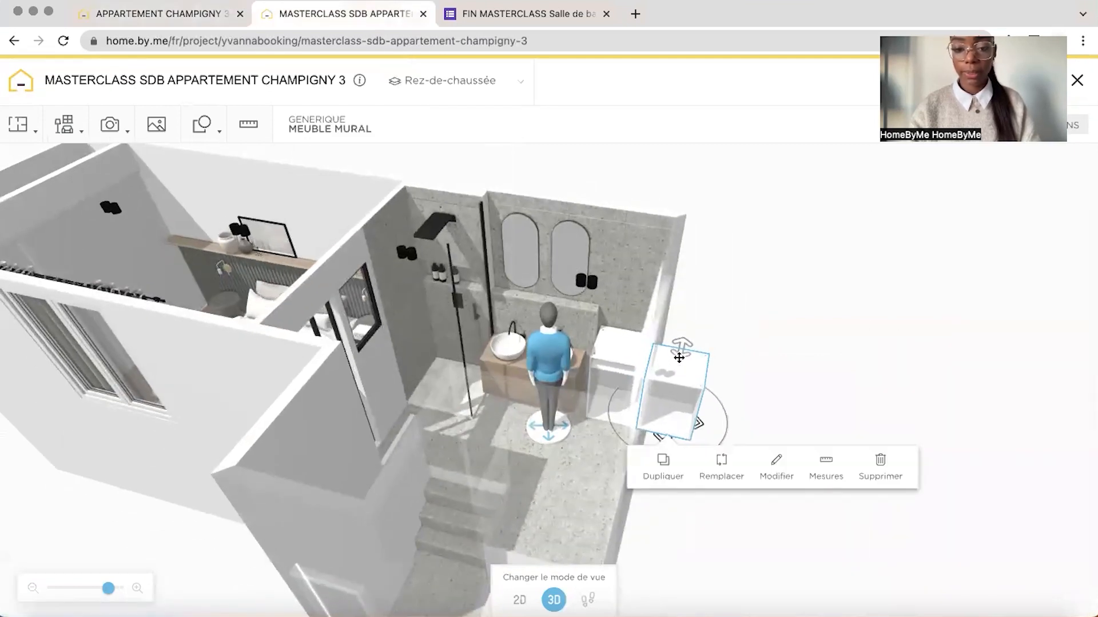
pyautogui.moveTo(678, 357); pyautogui.dragTo(642, 345)
pyautogui.moveTo(635, 246); pyautogui.dragTo(633, 260)
pyautogui.moveTo(731, 233); pyautogui.dragTo(745, 235)
# Check the top cabinet's dimensions in the reference project and insert a Meuble mural à 2 porte from the kitchen furniture into the masterclass project
pyautogui.hotkey('ctrl', 'shift', 'Tab')
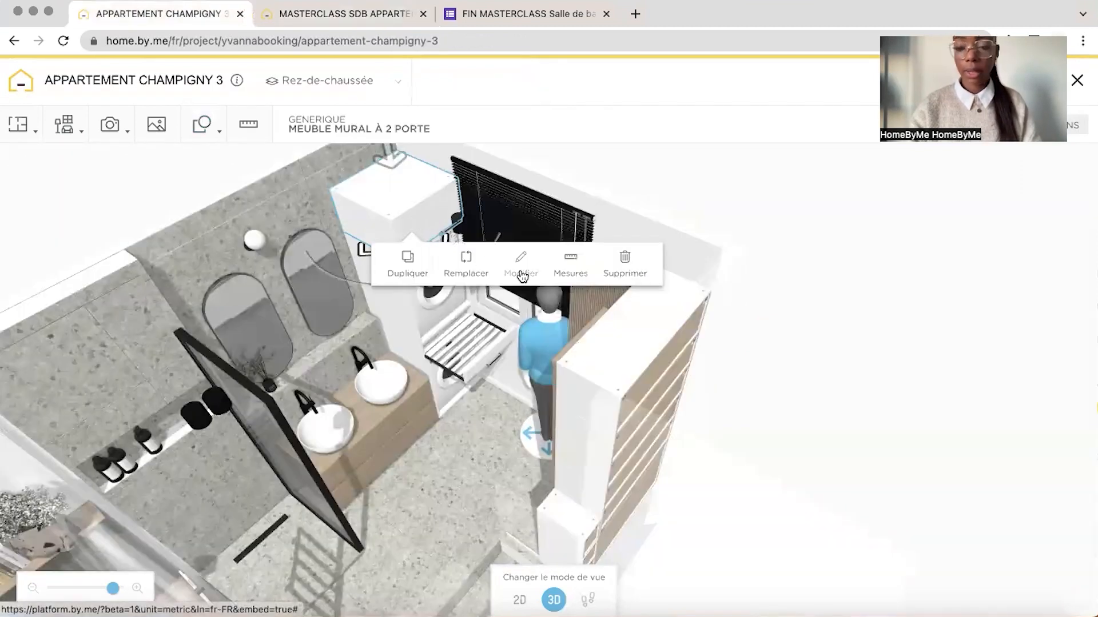
pyautogui.click(520, 266)
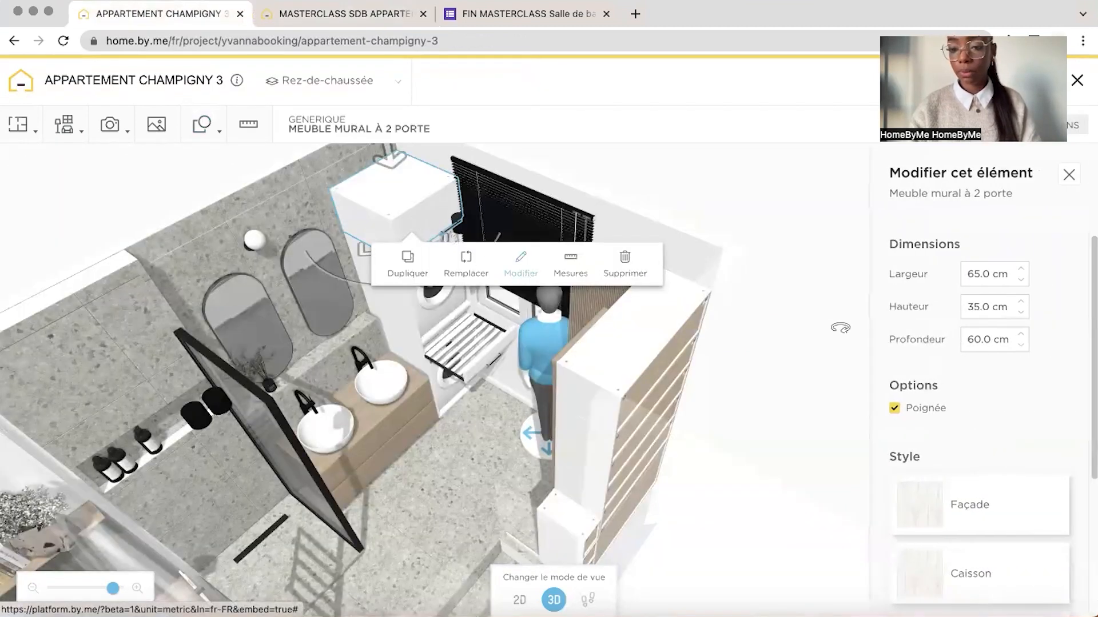
pyautogui.click(353, 24)
pyautogui.moveTo(73, 126)
pyautogui.click(131, 165)
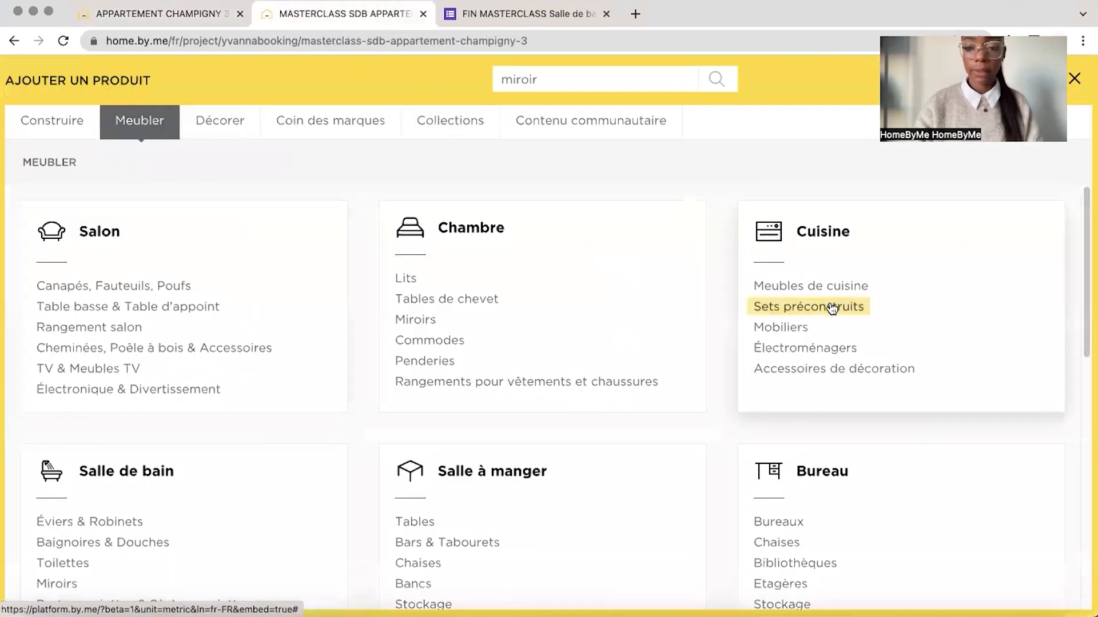
pyautogui.click(811, 286)
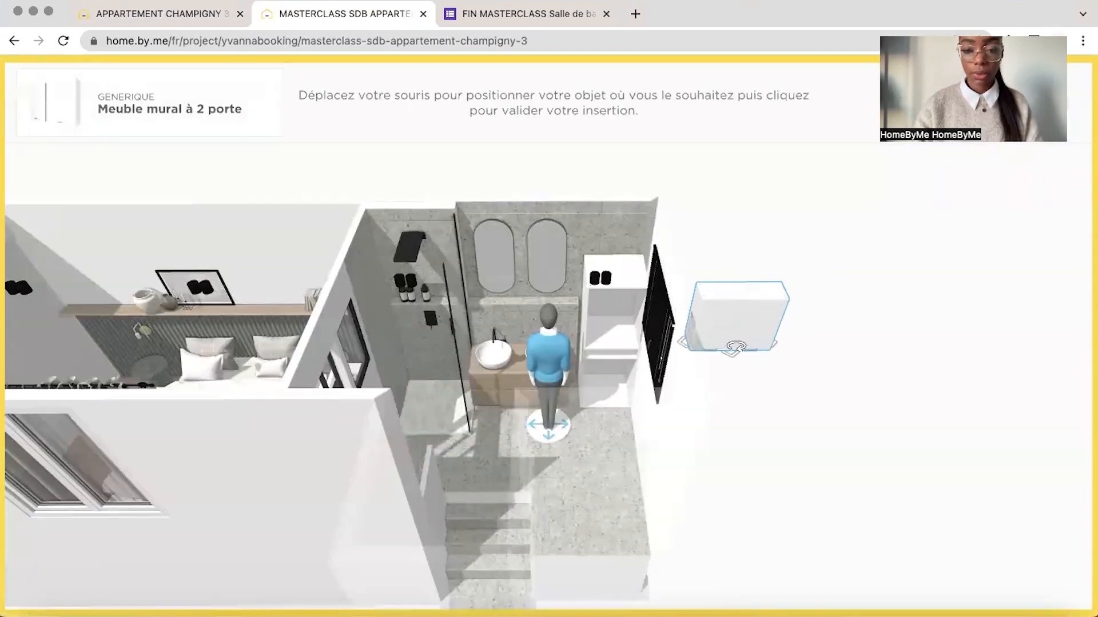
pyautogui.click(742, 336)
# Size the two-door wall cabinet to 65 cm wide, 35 cm high and 65 cm deep, and place it on top of the laundry column
pyautogui.click(839, 377)
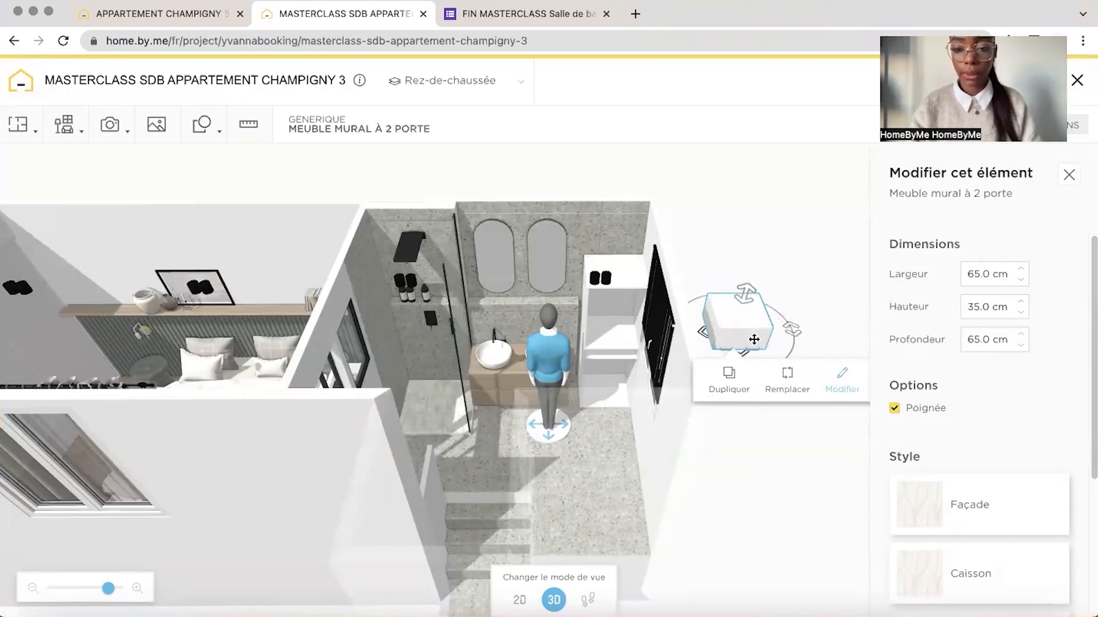
pyautogui.moveTo(755, 340); pyautogui.dragTo(617, 258)
pyautogui.moveTo(635, 194); pyautogui.dragTo(709, 191)
pyautogui.click(594, 177)
pyautogui.moveTo(577, 192); pyautogui.dragTo(581, 240)
# Select the two-door cabinet in the 2D plan and change its handle (Poignée) material to a matte paint (Peinture mat)
pyautogui.click(519, 599)
pyautogui.moveTo(759, 297); pyautogui.dragTo(730, 299)
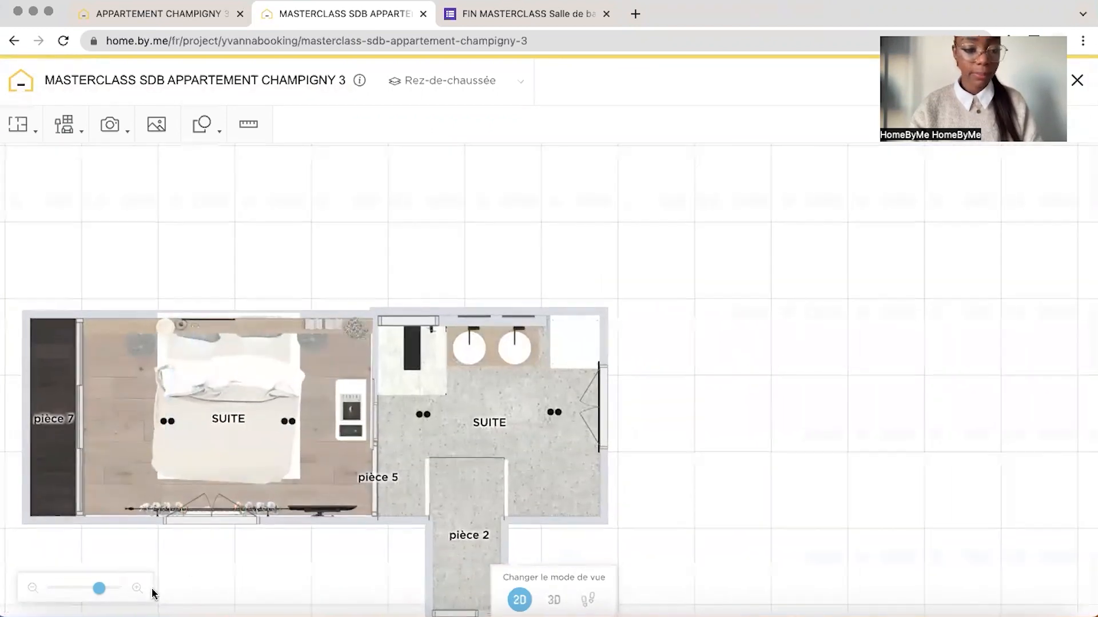
pyautogui.moveTo(103, 594); pyautogui.dragTo(115, 588)
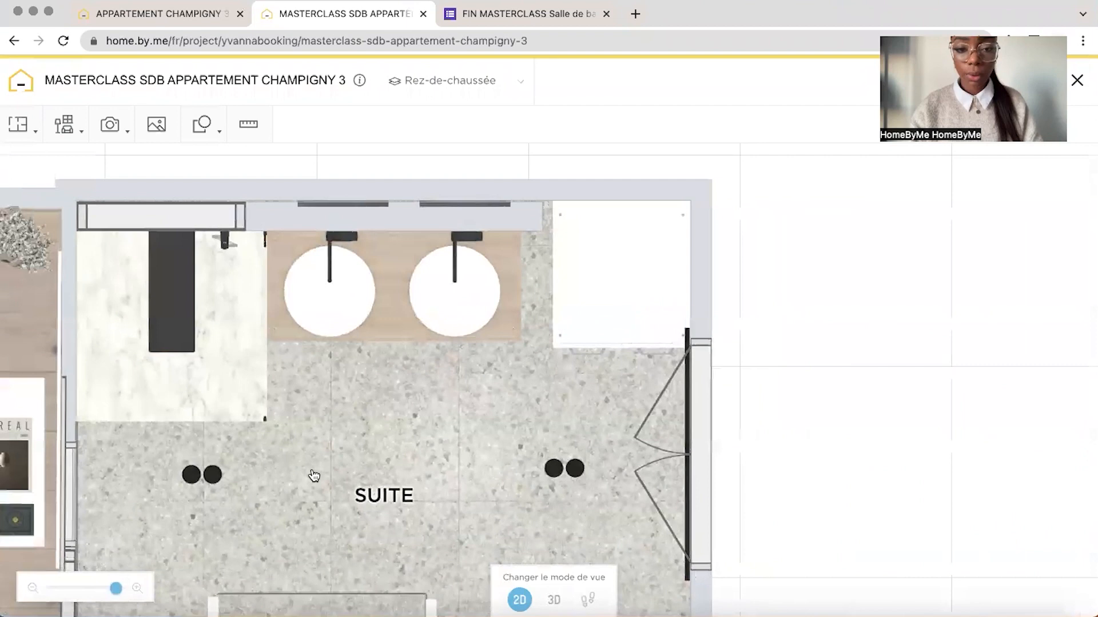
pyautogui.click(581, 343)
pyautogui.scroll(-4, 928, 492)
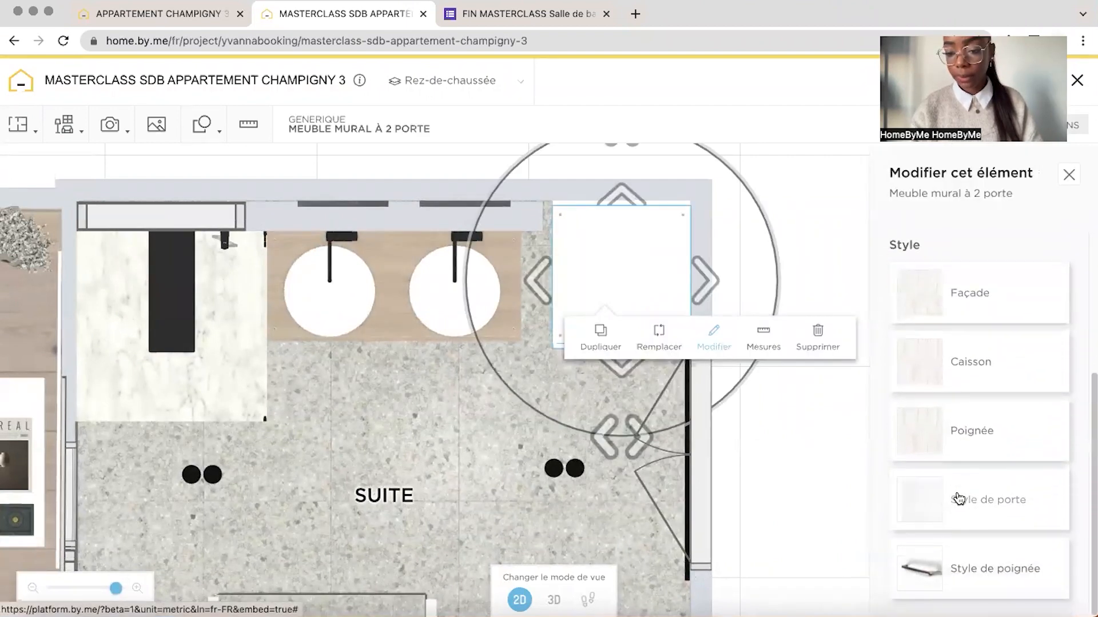
pyautogui.click(924, 430)
pyautogui.click(992, 252)
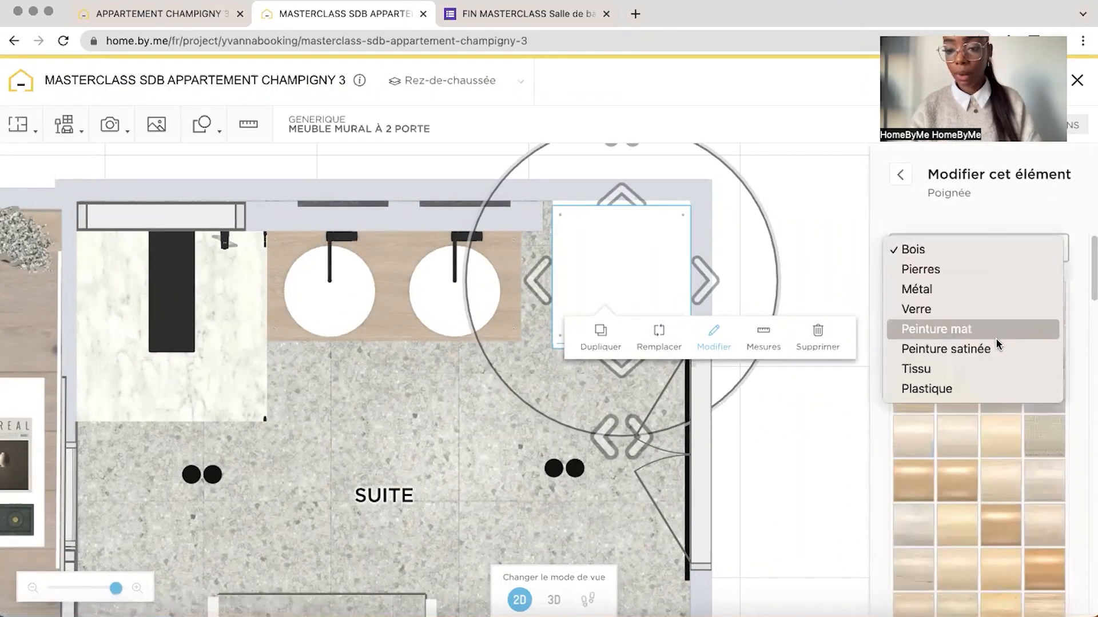
pyautogui.click(995, 327)
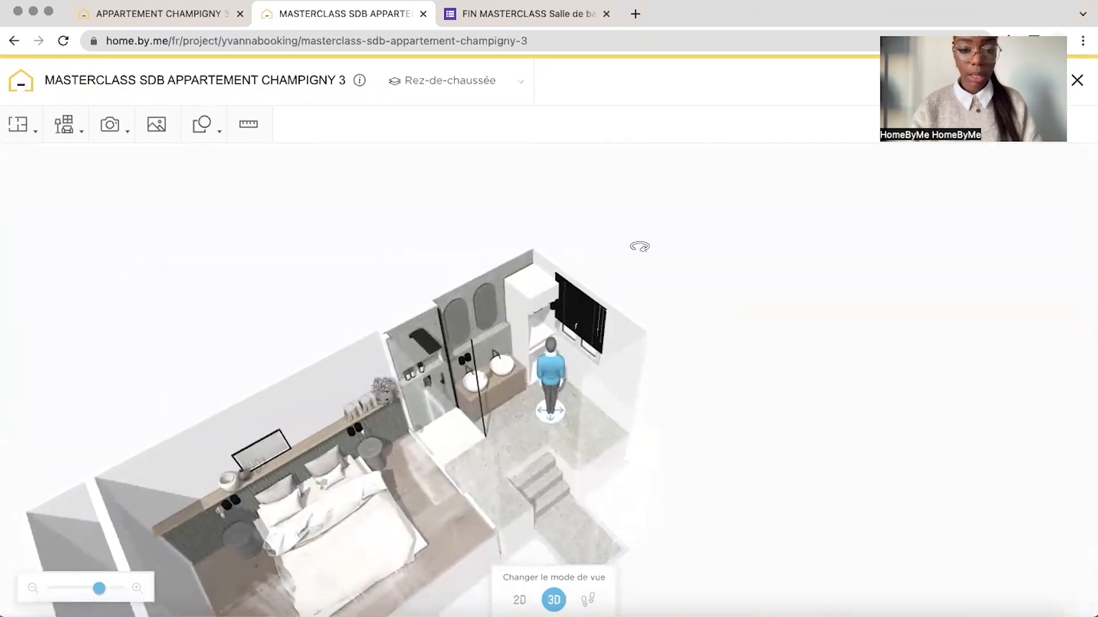
pyautogui.moveTo(637, 244); pyautogui.dragTo(616, 257)
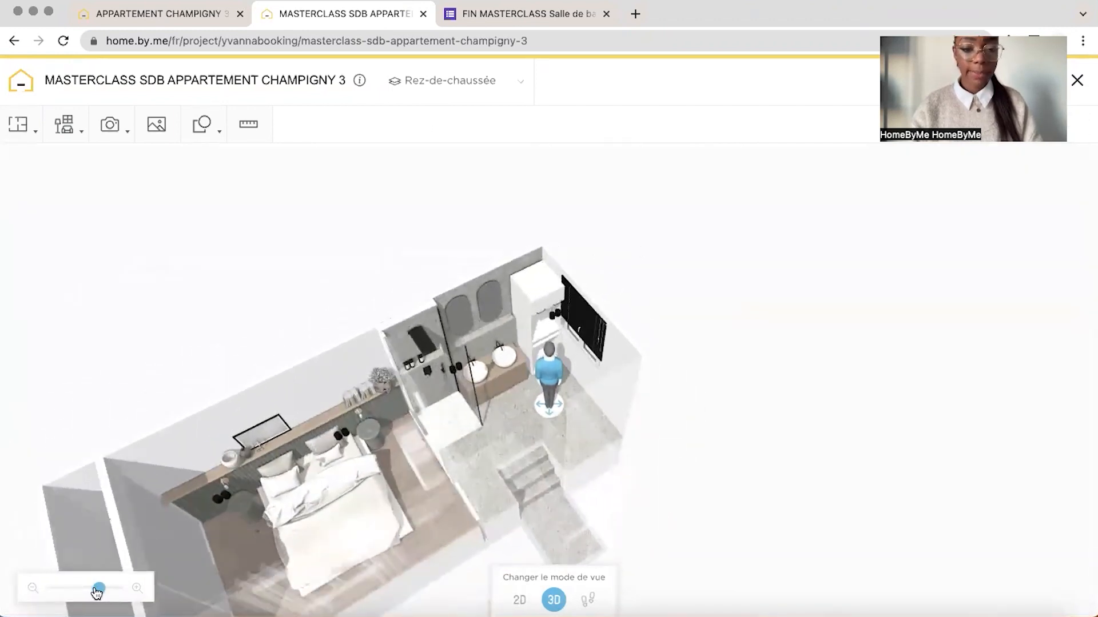
# Insert a front-loading Lave linge hublot from the bathroom Machine à laver & Sèche-Linges category and place it at the base of the laundry column
pyautogui.moveTo(97, 590); pyautogui.dragTo(112, 589)
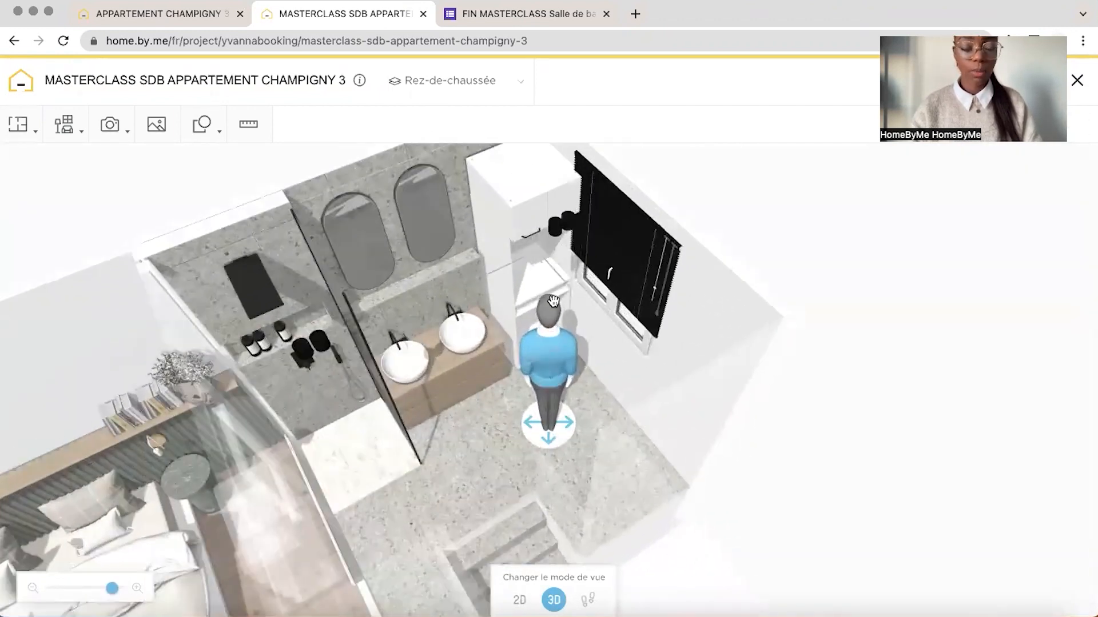
pyautogui.moveTo(65, 125)
pyautogui.click(78, 199)
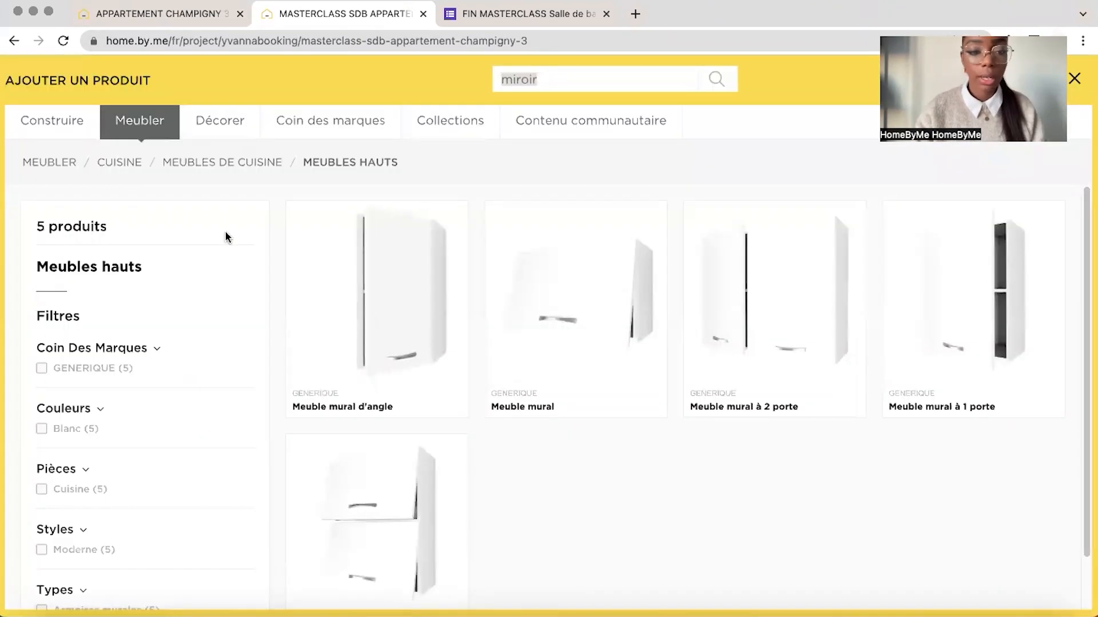
pyautogui.click(143, 123)
pyautogui.scroll(-3, 108, 542)
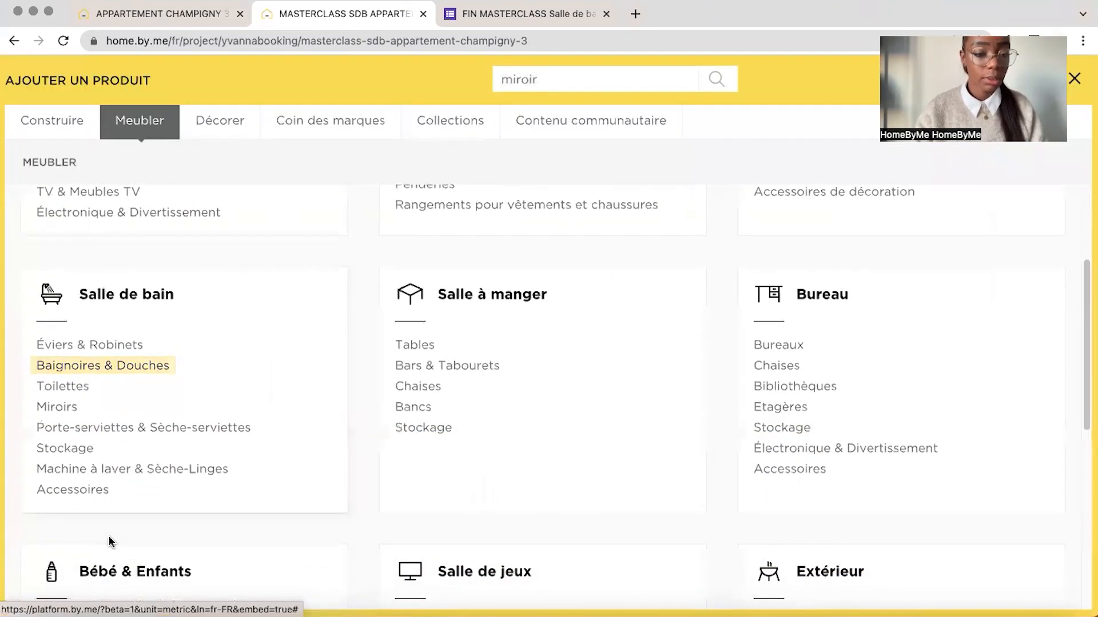
pyautogui.click(104, 470)
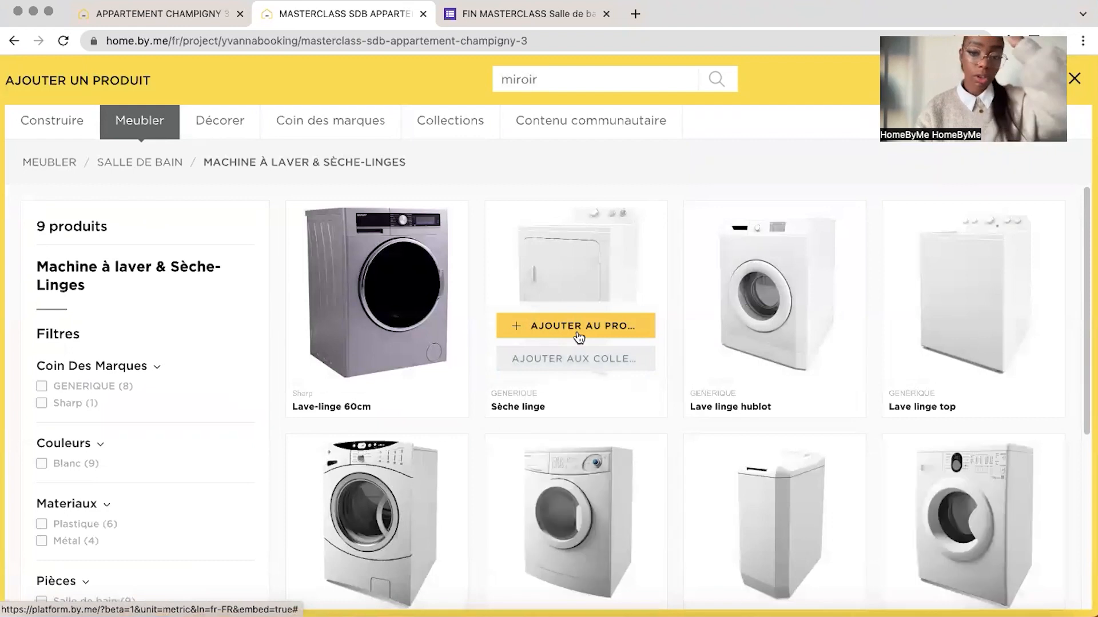
pyautogui.scroll(-3, 715, 443)
pyautogui.click(666, 450)
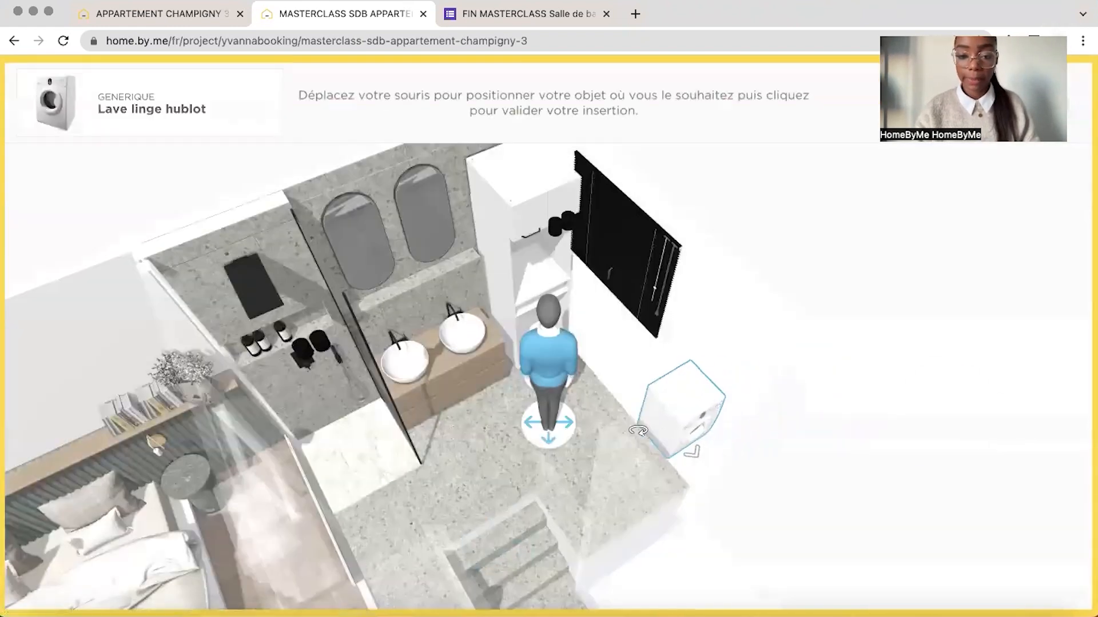
pyautogui.click(548, 407)
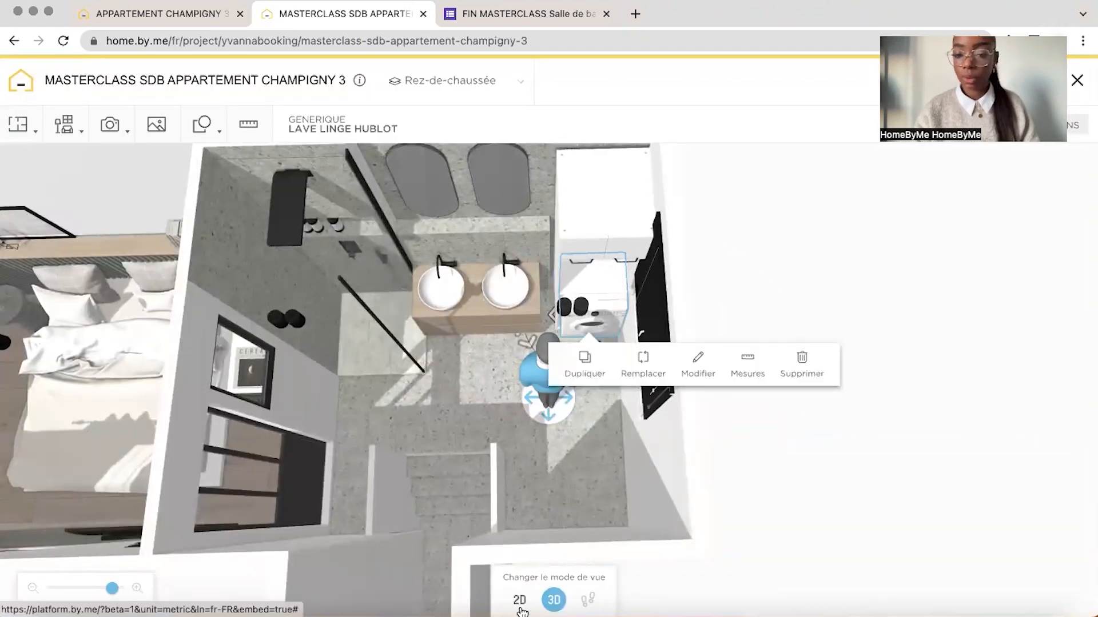
# Select the washing machine in the 2D plan and move it slightly forward inside the laundry column, toward the cabinet fronts
pyautogui.click(519, 600)
pyautogui.moveTo(694, 334); pyautogui.dragTo(637, 352)
pyautogui.moveTo(98, 589); pyautogui.dragTo(119, 589)
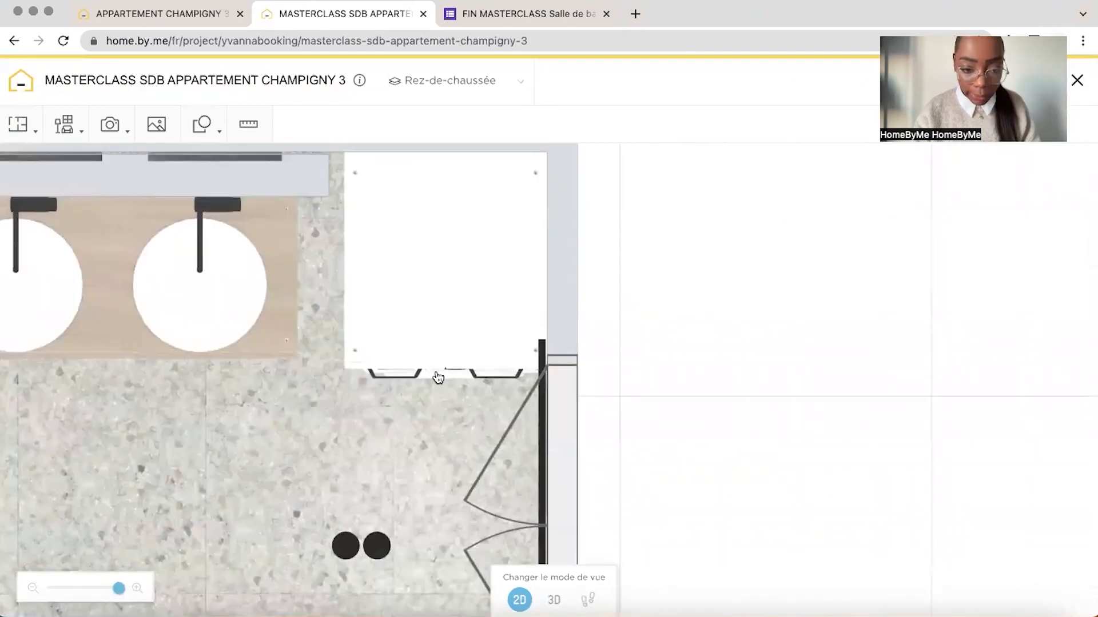
pyautogui.click(448, 370)
pyautogui.scroll(3, 373, 272)
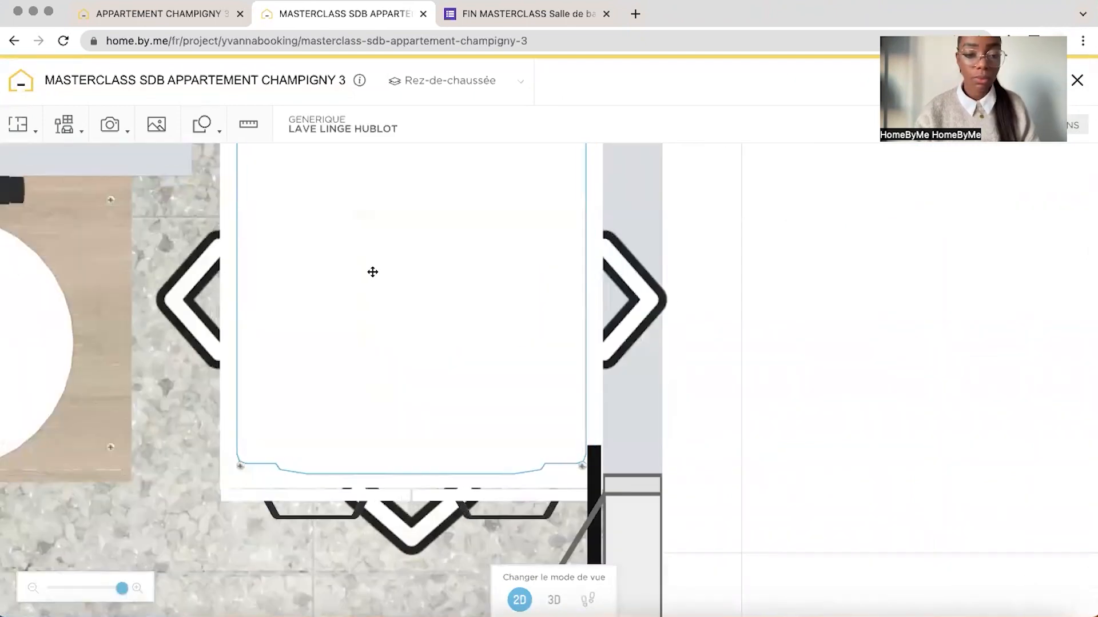
pyautogui.click(405, 350)
pyautogui.moveTo(727, 257); pyautogui.dragTo(392, 272)
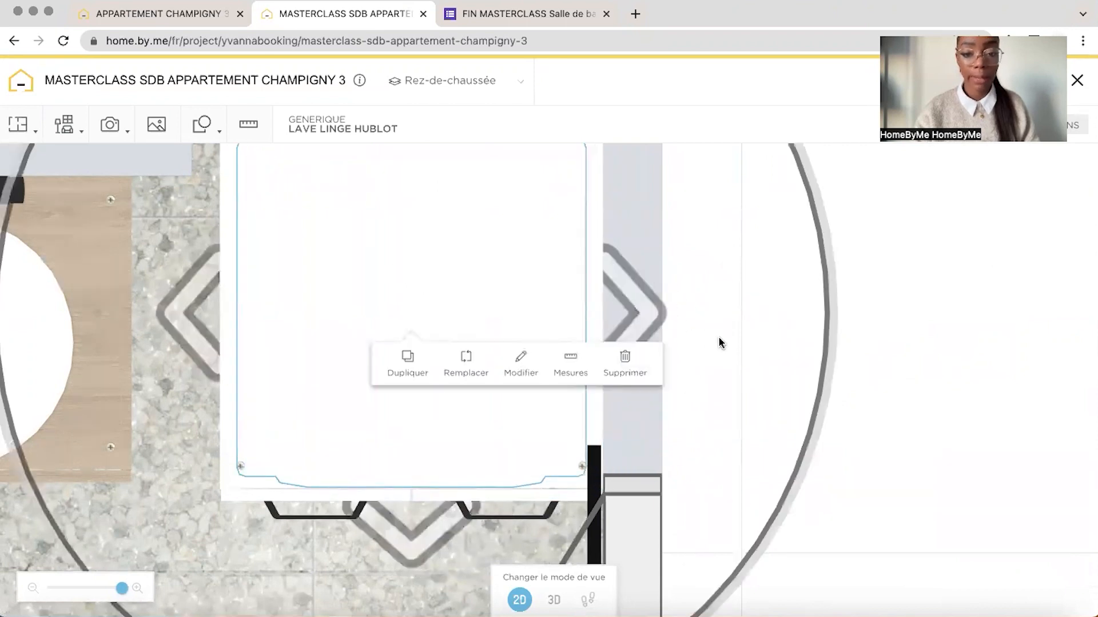
# Place a duplicate of the washing machine in the upper compartment of the laundry column and check both machines in 3D
pyautogui.click(553, 599)
pyautogui.moveTo(593, 476); pyautogui.dragTo(718, 311)
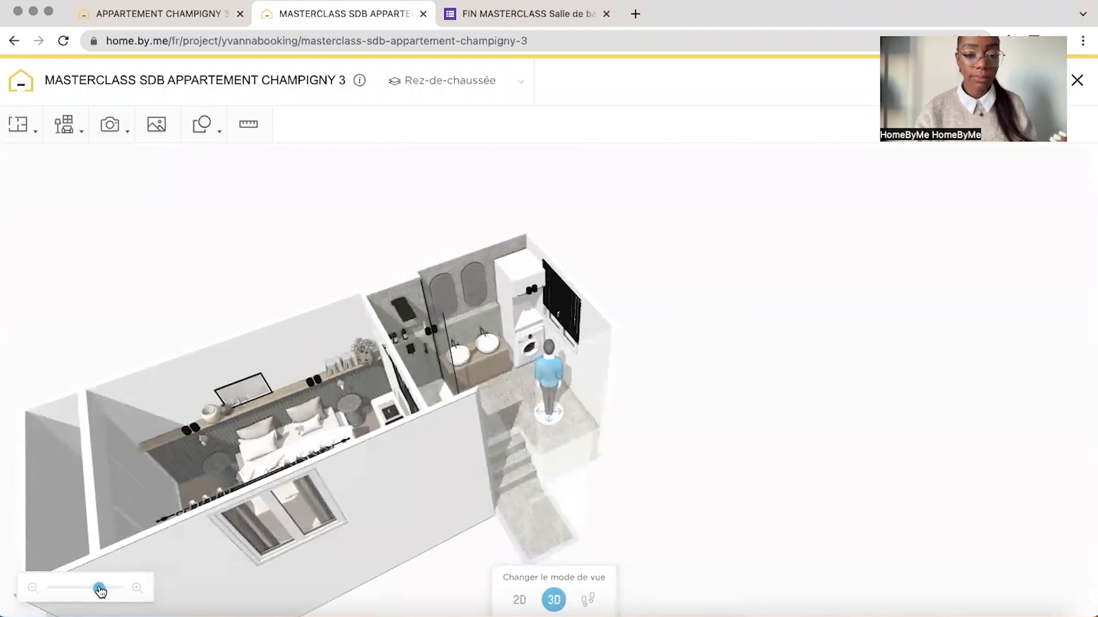
pyautogui.moveTo(100, 590); pyautogui.dragTo(116, 589)
pyautogui.click(482, 206)
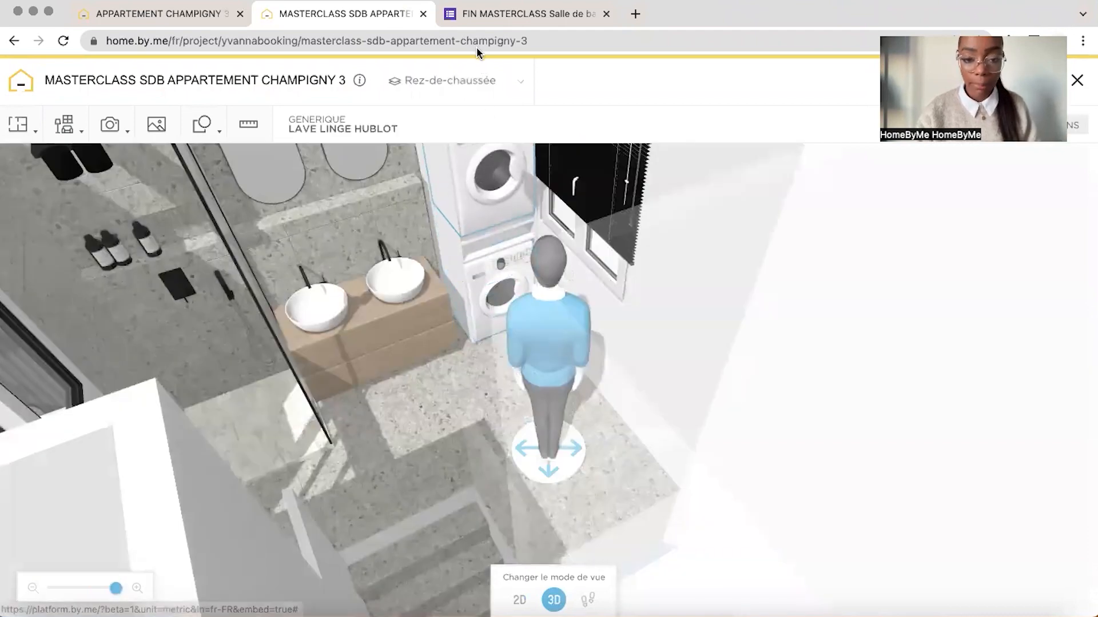
pyautogui.click(677, 187)
pyautogui.moveTo(685, 171); pyautogui.dragTo(462, 307)
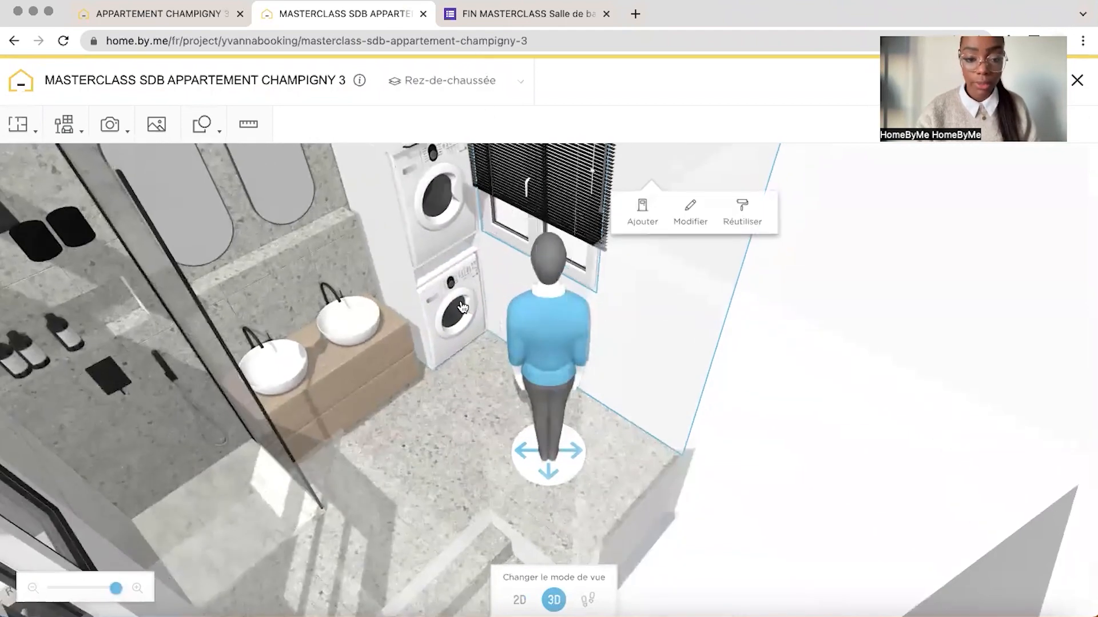
pyautogui.click(444, 251)
pyautogui.moveTo(713, 197); pyautogui.dragTo(726, 242)
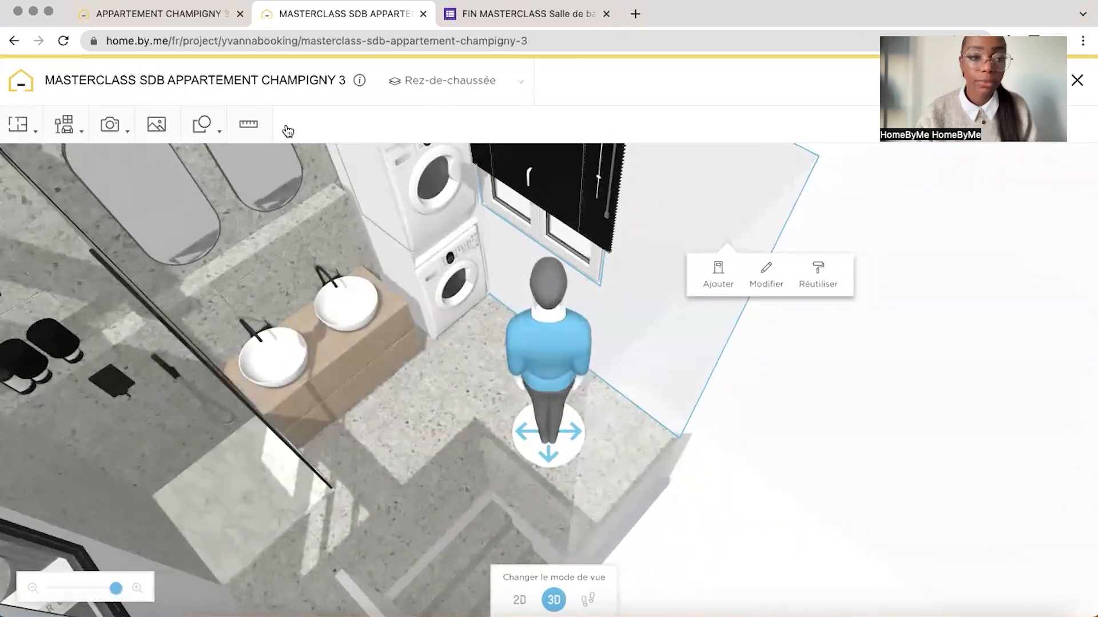
# Examine the drying rack below the washing machine in the reference project, identifying its front panel, slatted top and side bar
pyautogui.click(154, 10)
pyautogui.moveTo(664, 200); pyautogui.dragTo(713, 223)
pyautogui.moveTo(501, 418); pyautogui.dragTo(502, 417)
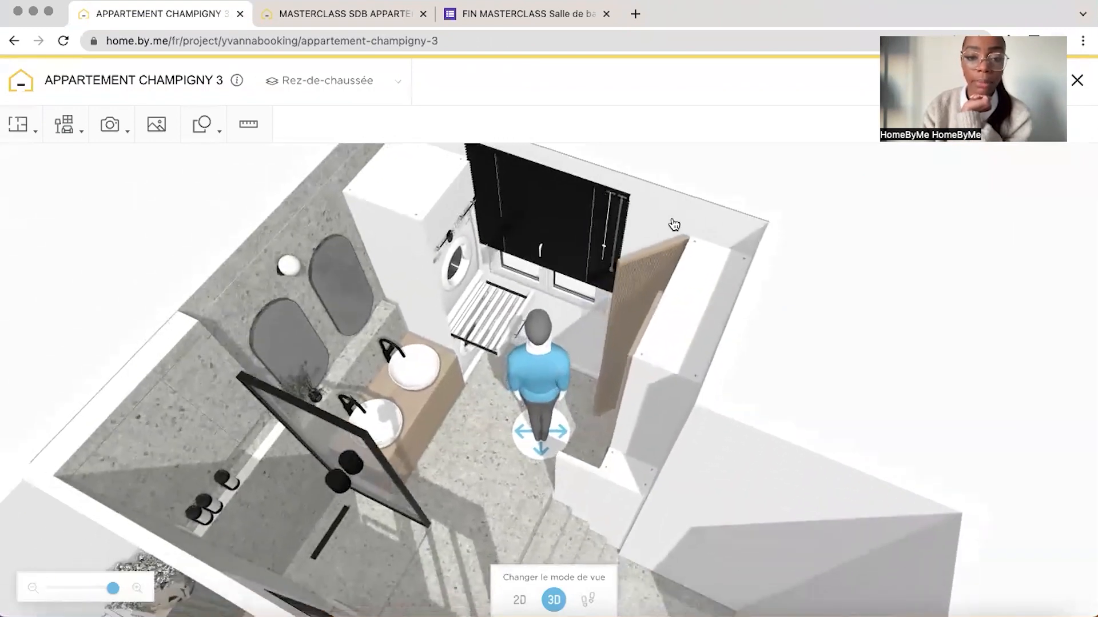
pyautogui.moveTo(674, 225); pyautogui.dragTo(618, 260)
pyautogui.moveTo(112, 589); pyautogui.dragTo(116, 588)
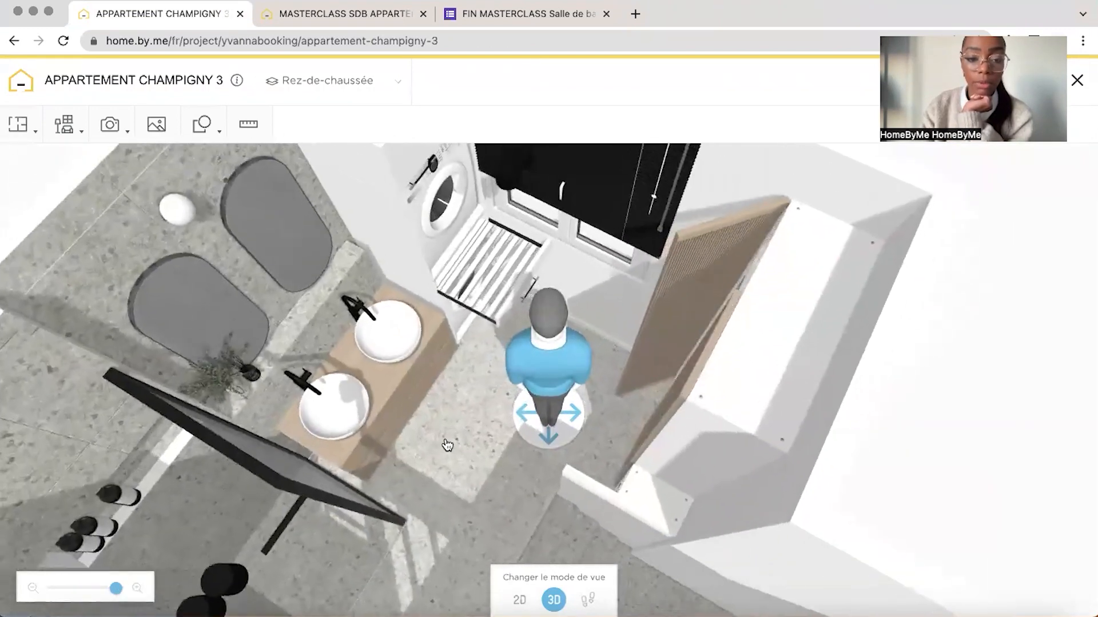
pyautogui.click(477, 272)
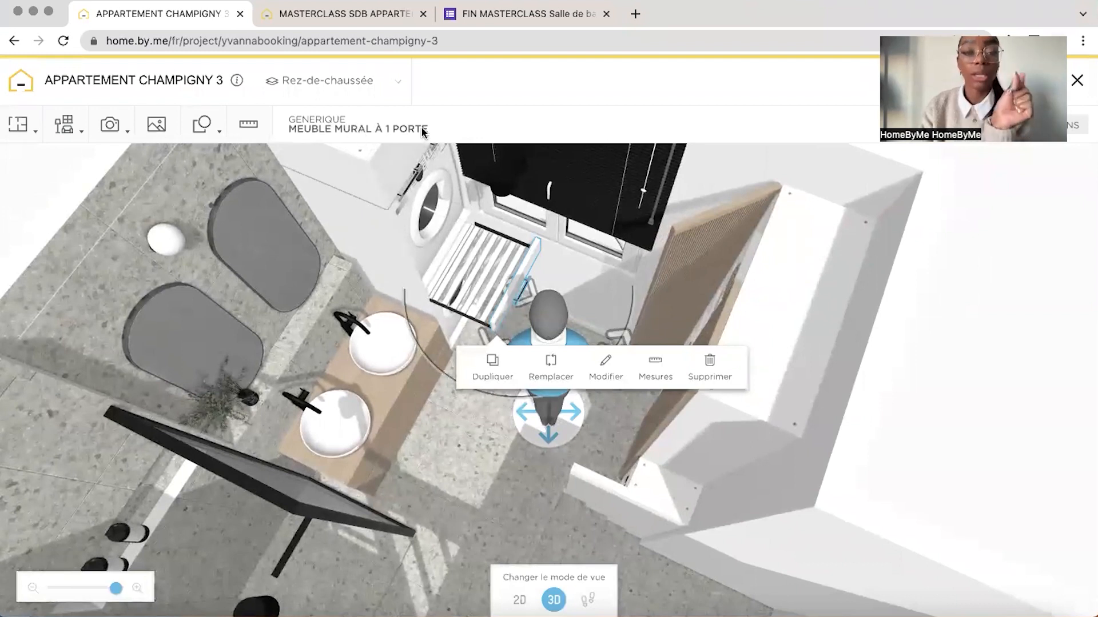
pyautogui.click(710, 171)
pyautogui.click(461, 288)
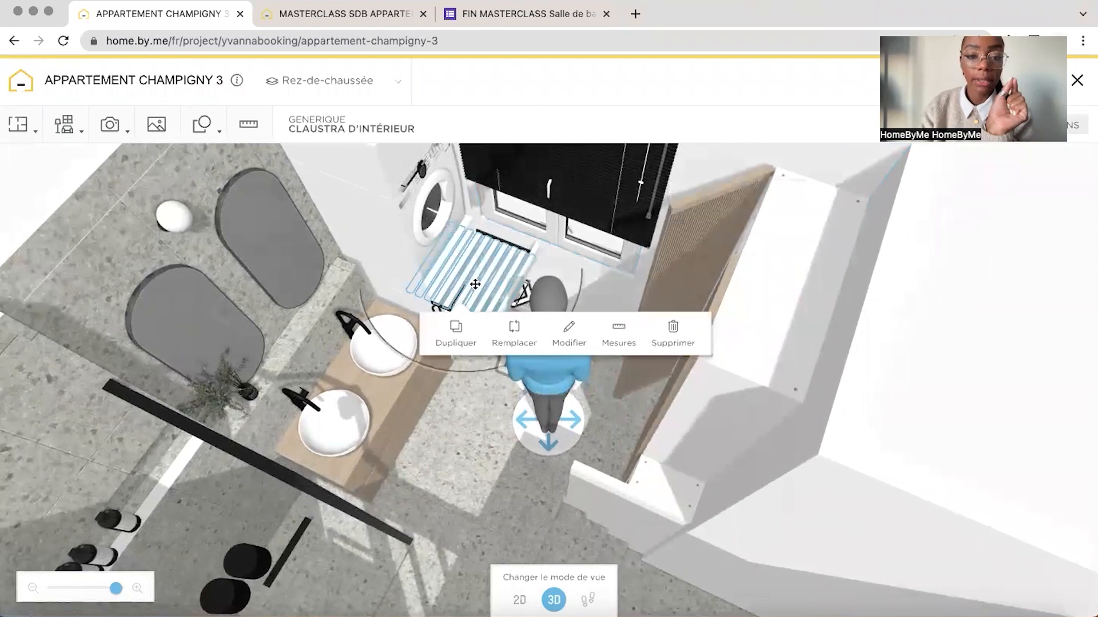
pyautogui.click(688, 183)
pyautogui.click(456, 315)
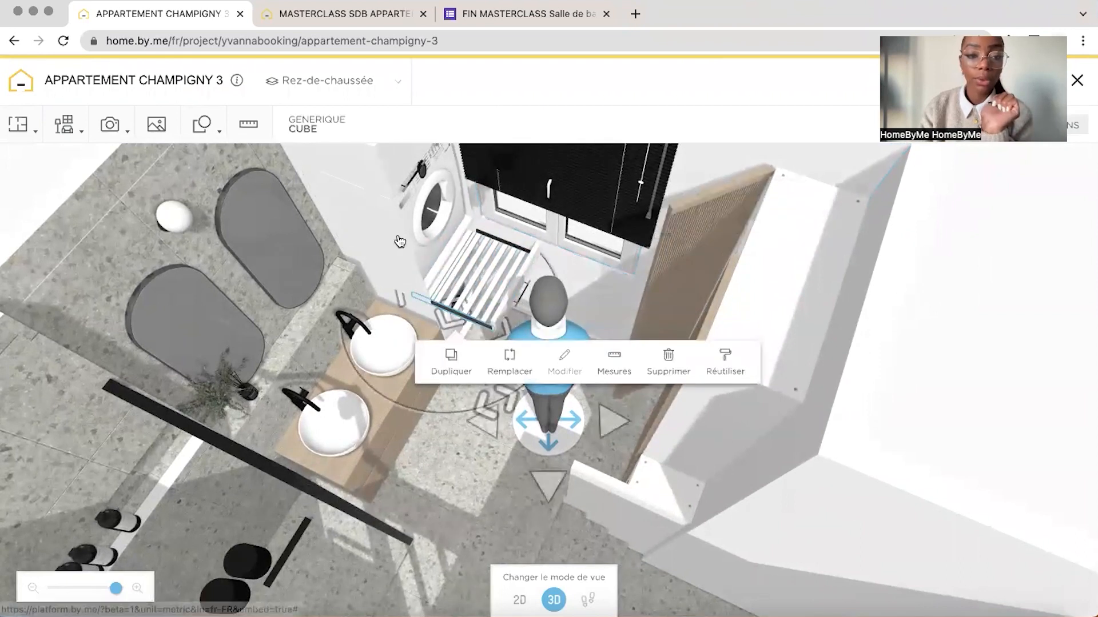
# Inspect the dimensions of the drying rack's slatted Claustra d'intérieur in the reference project
pyautogui.moveTo(715, 165); pyautogui.dragTo(664, 164)
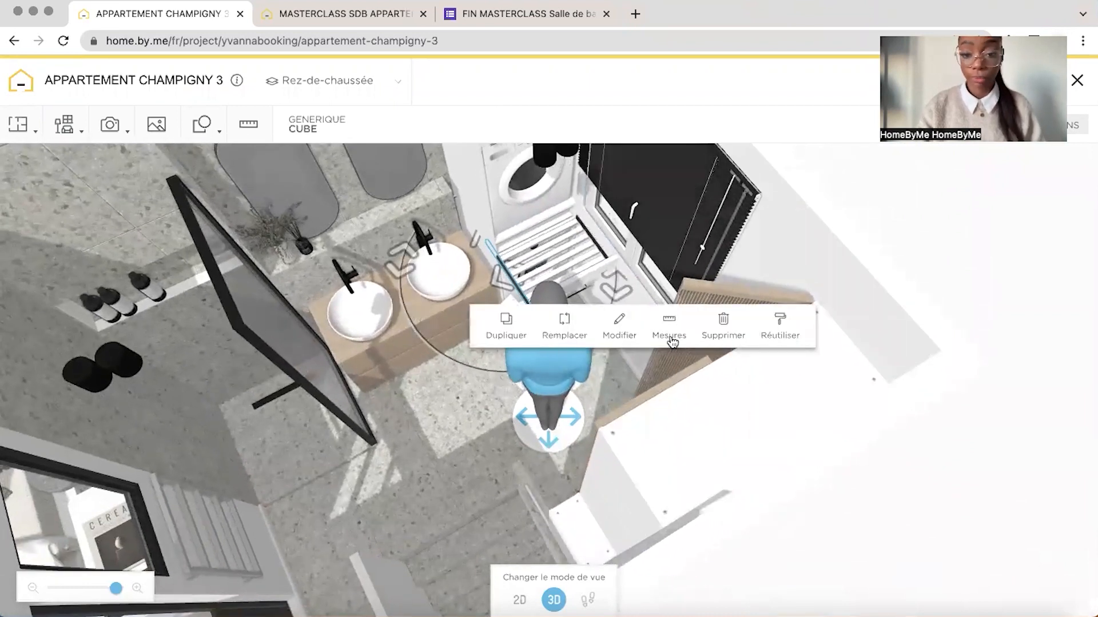
pyautogui.click(620, 320)
pyautogui.click(558, 277)
pyautogui.click(671, 330)
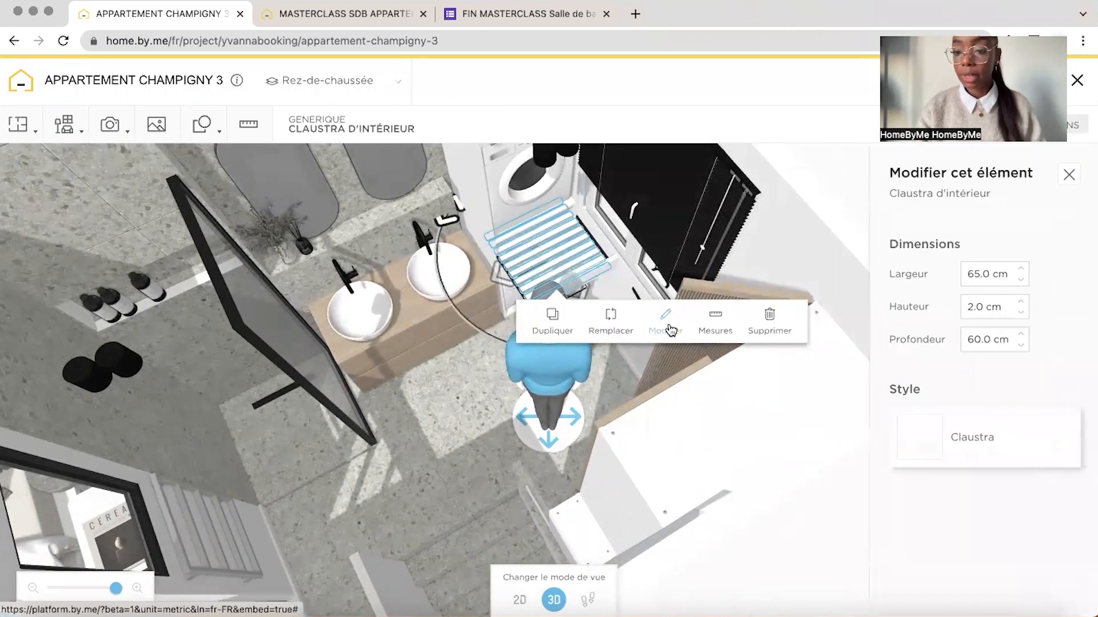
# Search the masterclass project's catalogue for claustra and insert the light wood Claustra d'intérieur with vertical slats in front of the laundry column
pyautogui.click(306, 15)
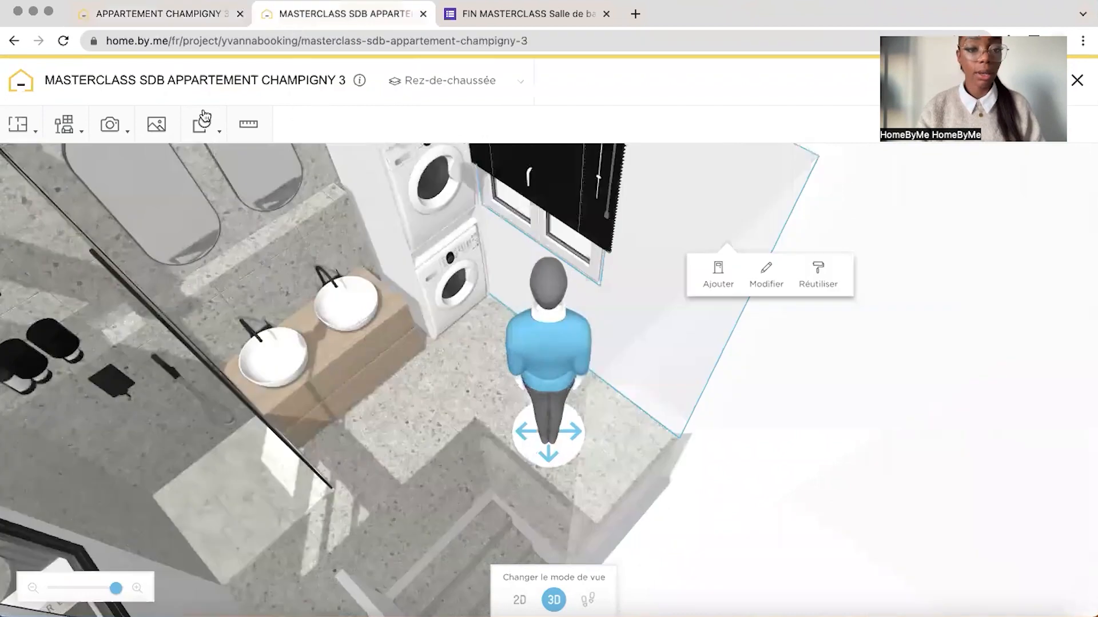
pyautogui.write('claustr')
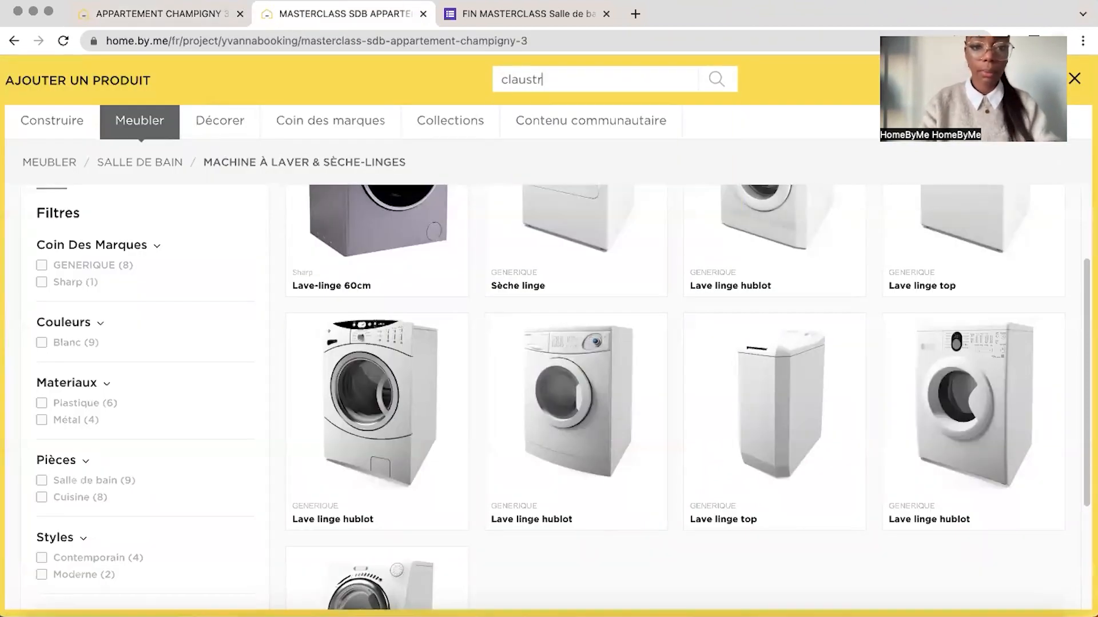
pyautogui.write('a')
pyautogui.press('Return')
pyautogui.scroll(-3, 661, 345)
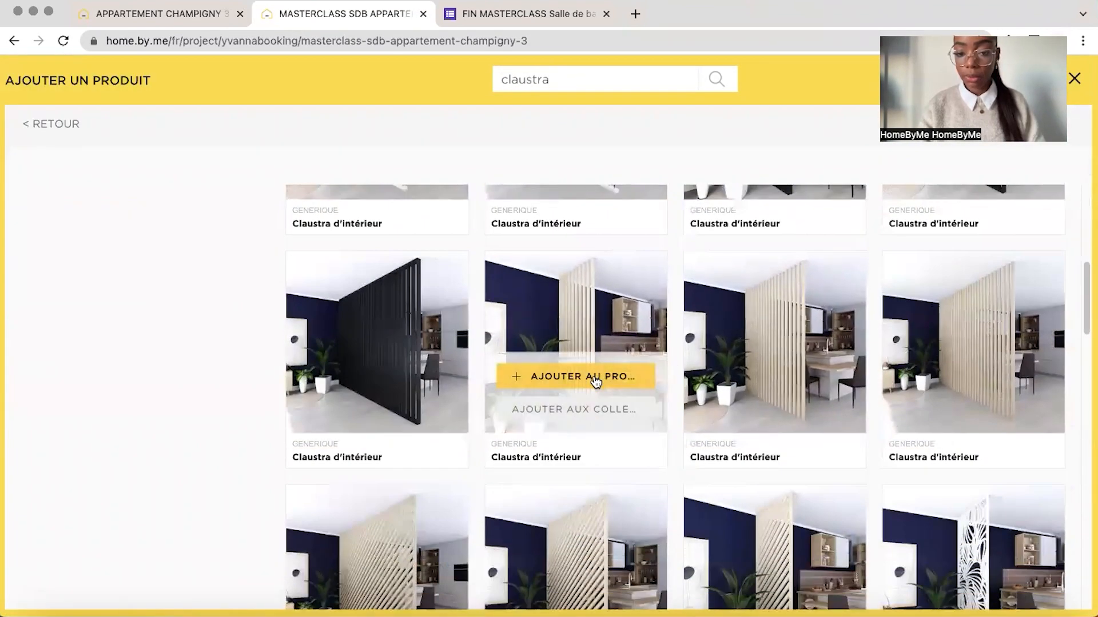
pyautogui.click(594, 378)
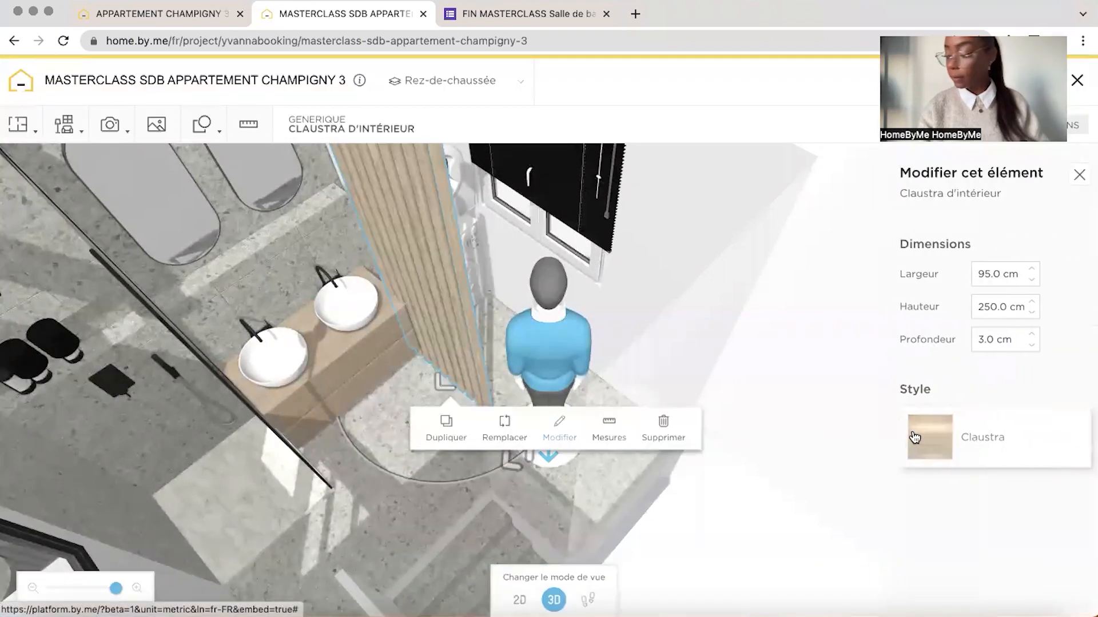
# Size the claustra as in the reference project: 65 cm wide, 2 cm high and 60 cm deep
pyautogui.doubleClick(985, 278)
pyautogui.write('65')
pyautogui.press('Return')
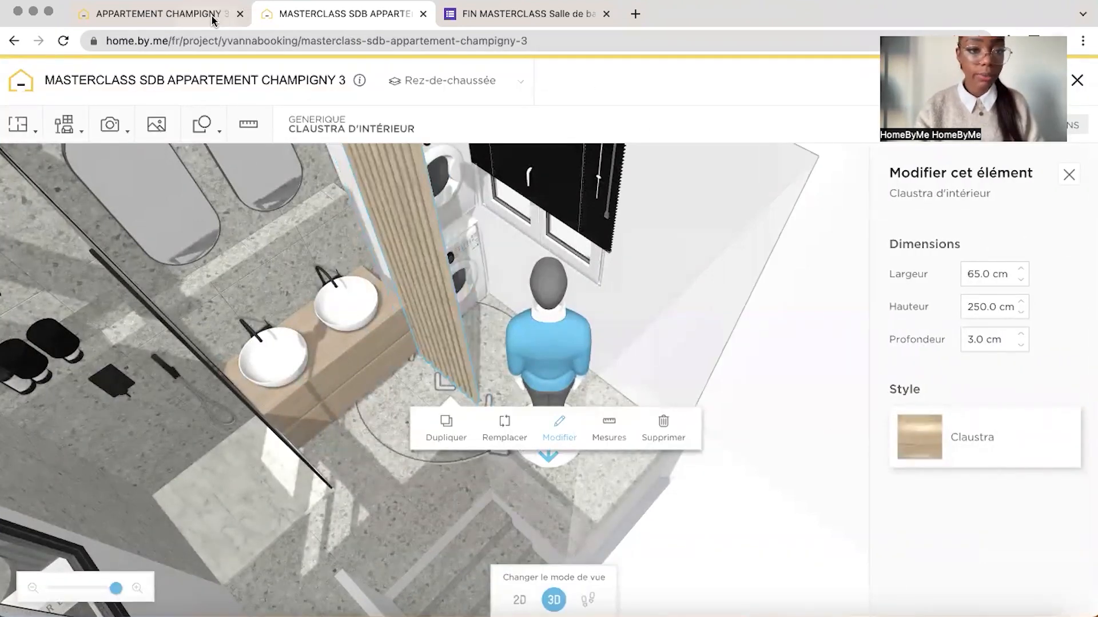
pyautogui.click(172, 14)
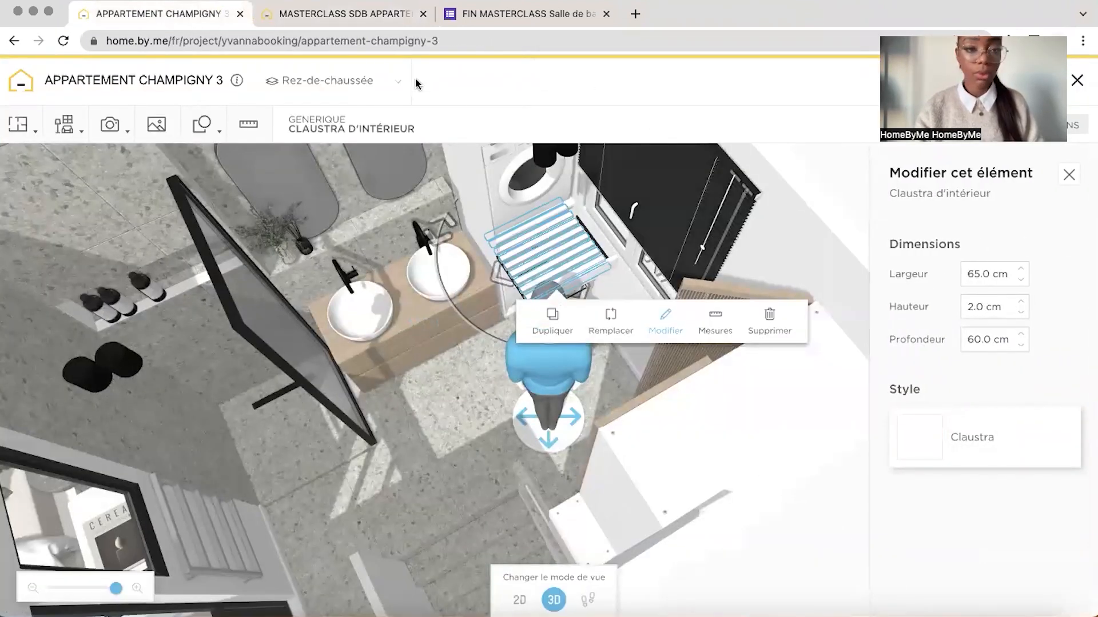
pyautogui.click(300, 16)
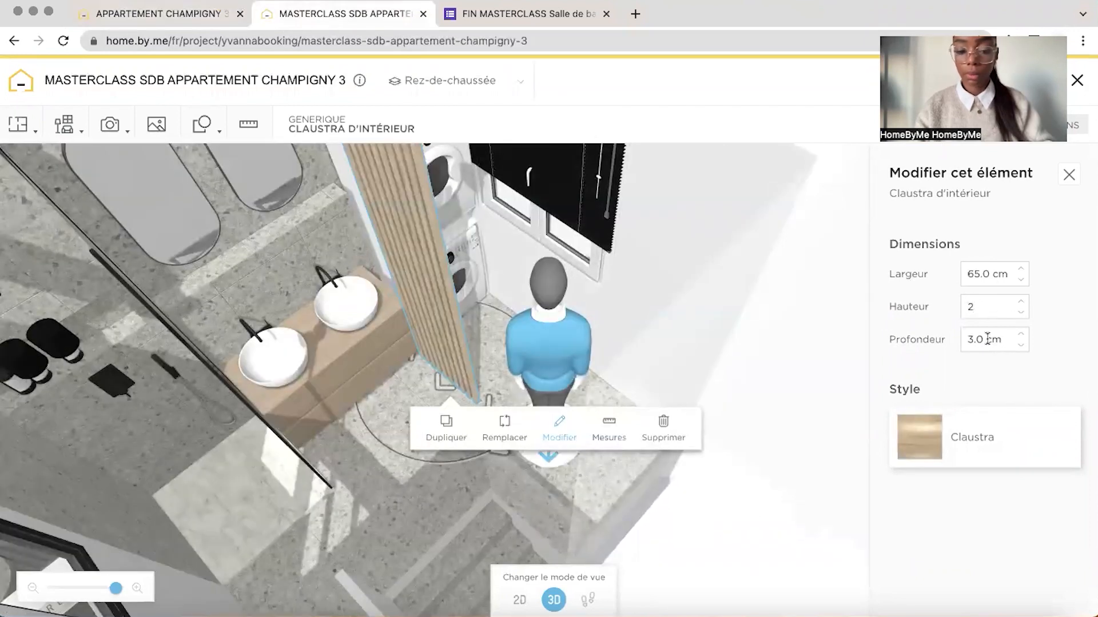
# Change the claustra's material from wood to a white matte paint (Peinture mat) and select the rack at the laundry column
pyautogui.click(984, 437)
pyautogui.click(989, 252)
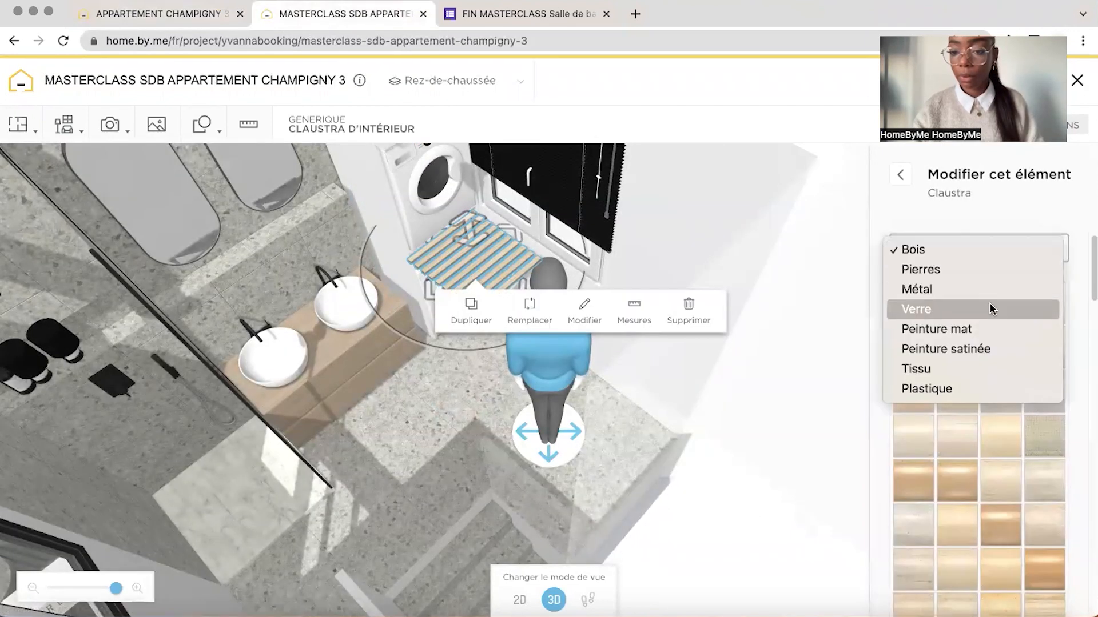
pyautogui.click(938, 328)
pyautogui.click(677, 202)
pyautogui.moveTo(677, 202); pyautogui.dragTo(675, 263)
pyautogui.click(528, 259)
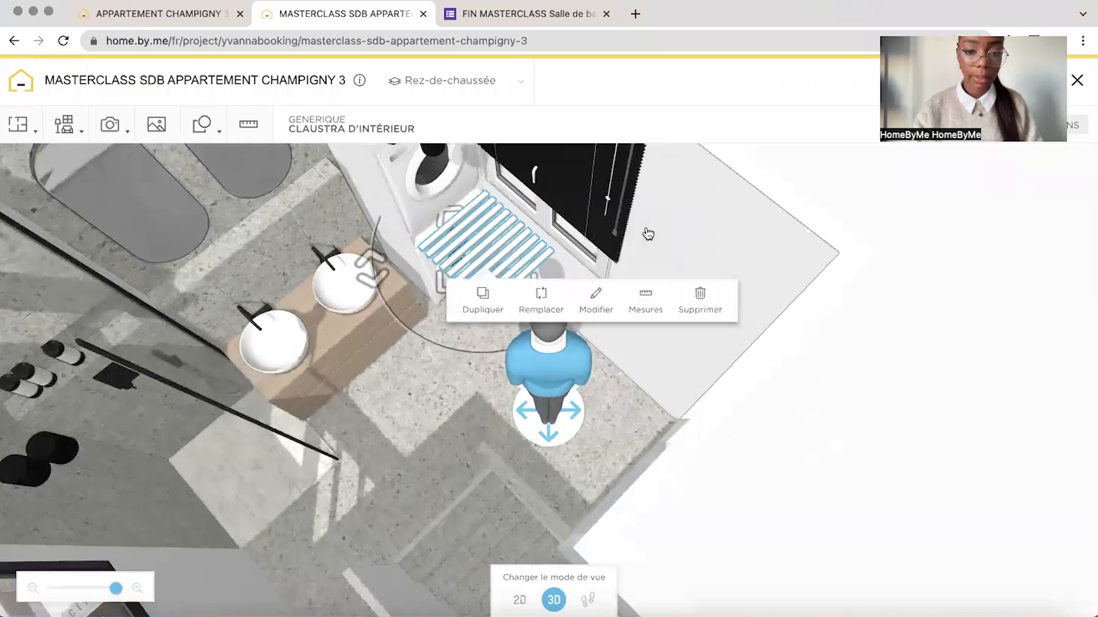
# Search the catalogue for "tiroir" and insert the generic Façade de tiroir en pose libre
pyautogui.click(65, 125)
pyautogui.click(160, 167)
pyautogui.click(44, 121)
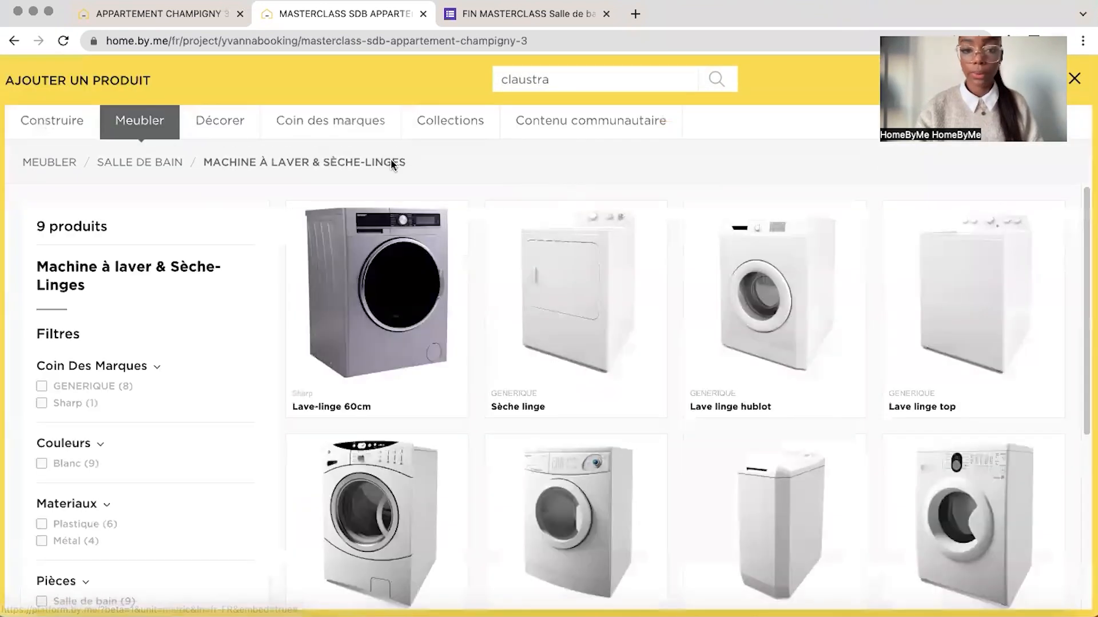
pyautogui.click(56, 163)
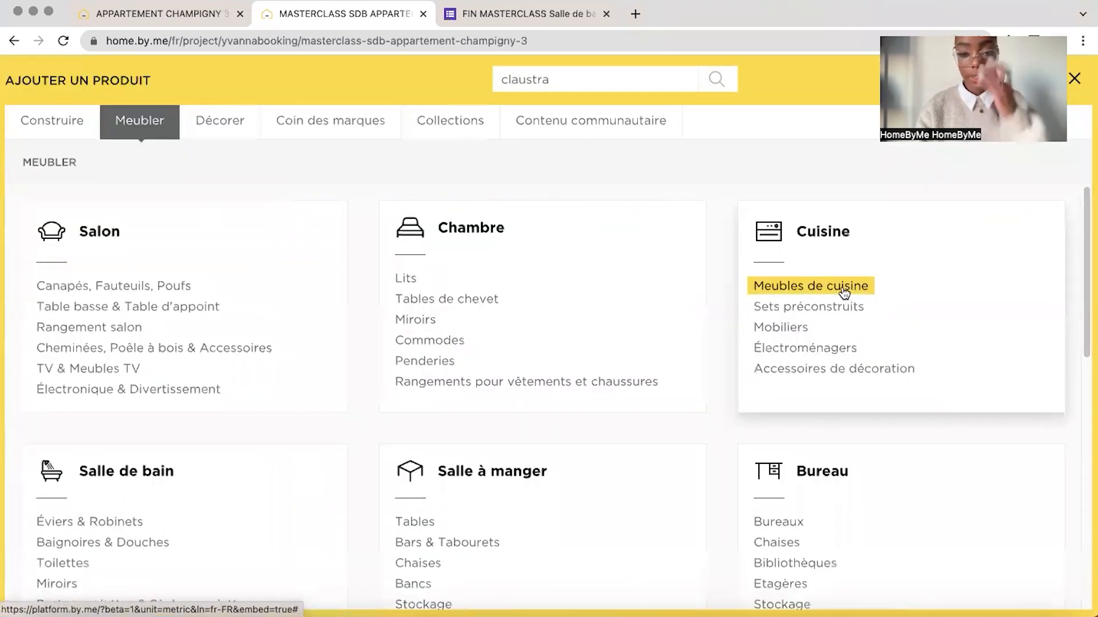
pyautogui.doubleClick(583, 77)
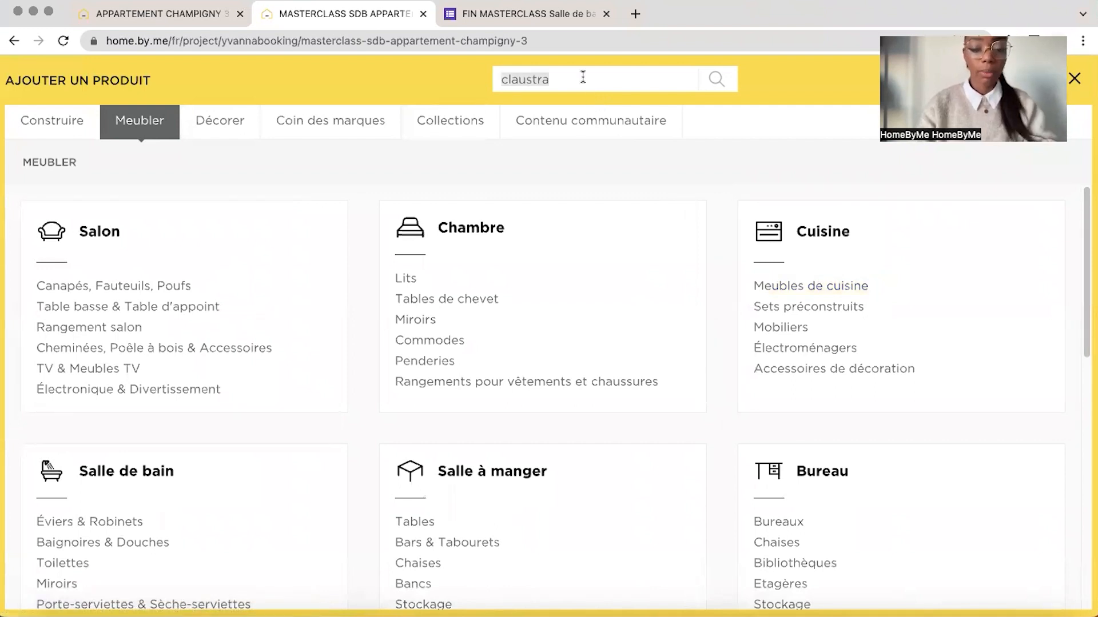
pyautogui.write('tiroir')
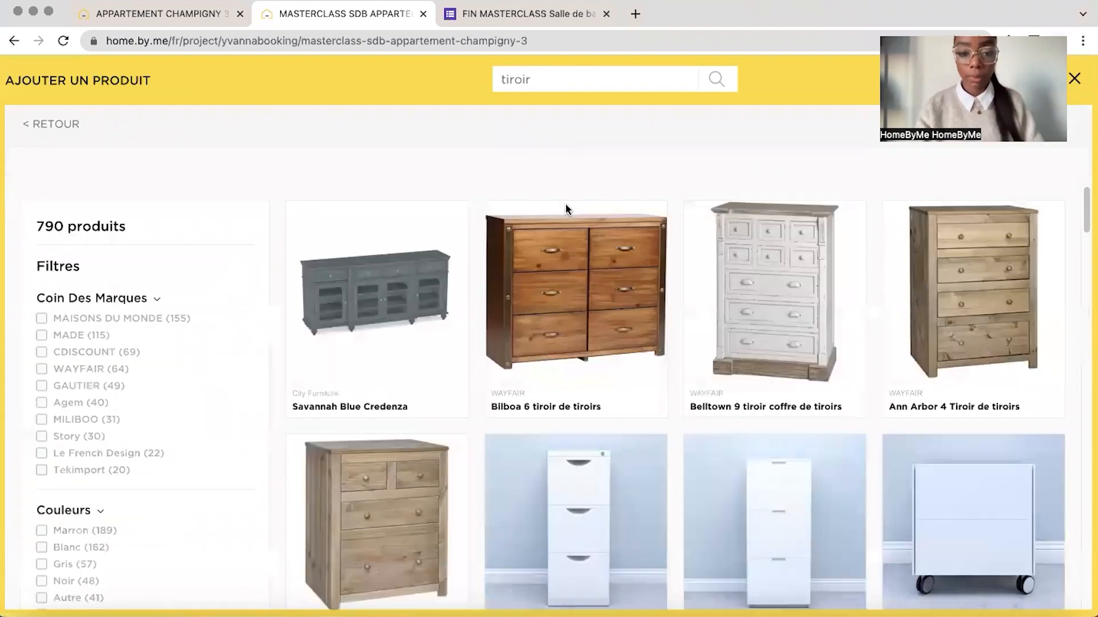
pyautogui.scroll(-10, 693, 388)
pyautogui.scroll(-15, 692, 391)
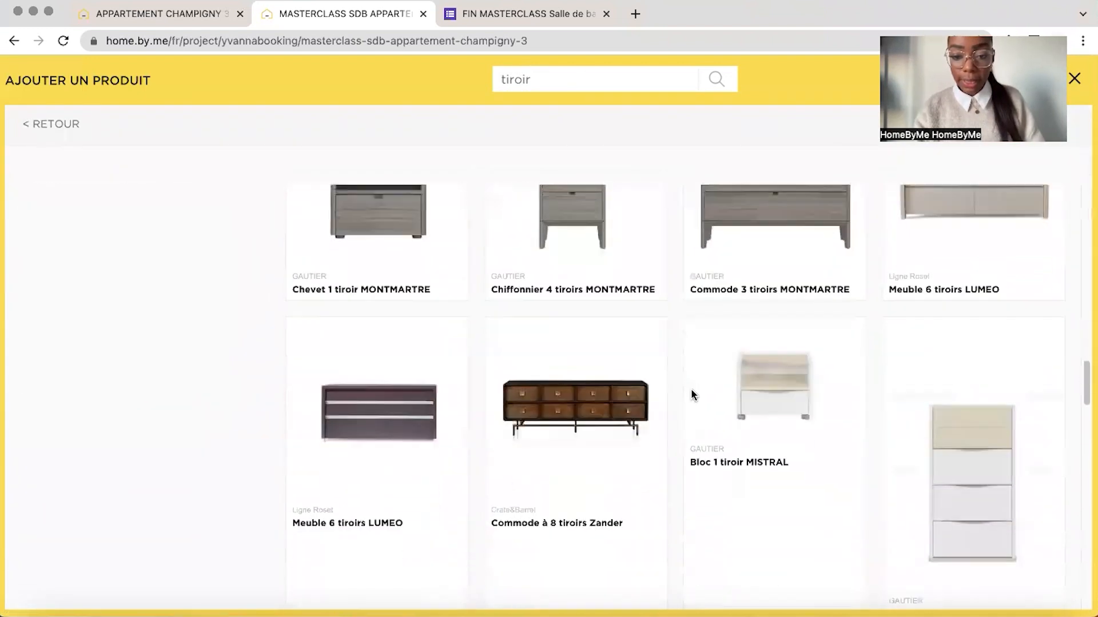
pyautogui.scroll(2, 680, 387)
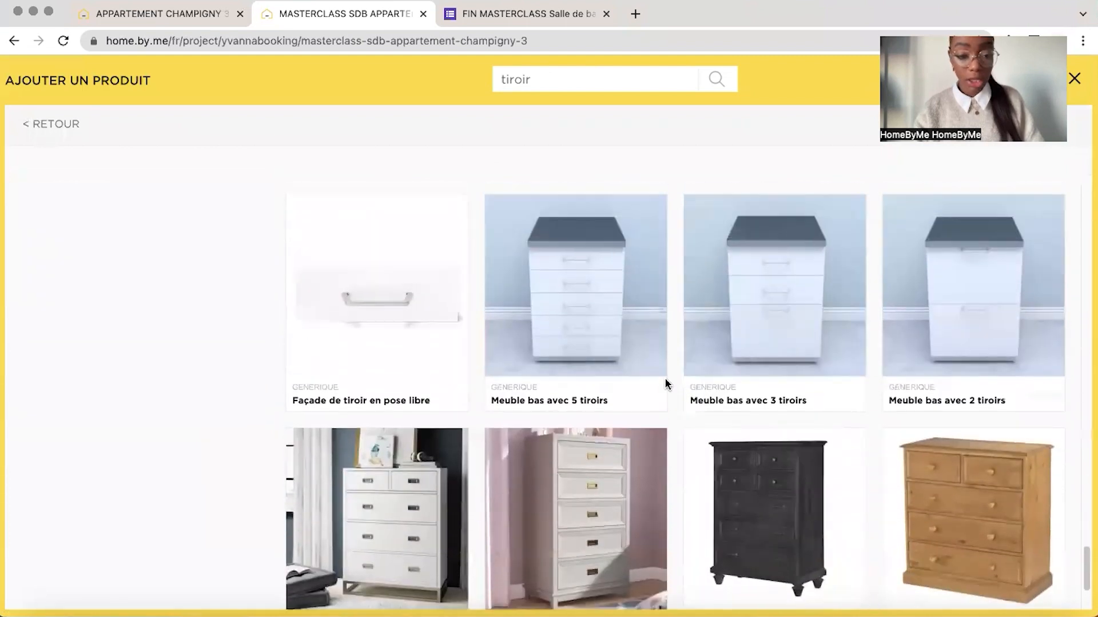
pyautogui.click(373, 322)
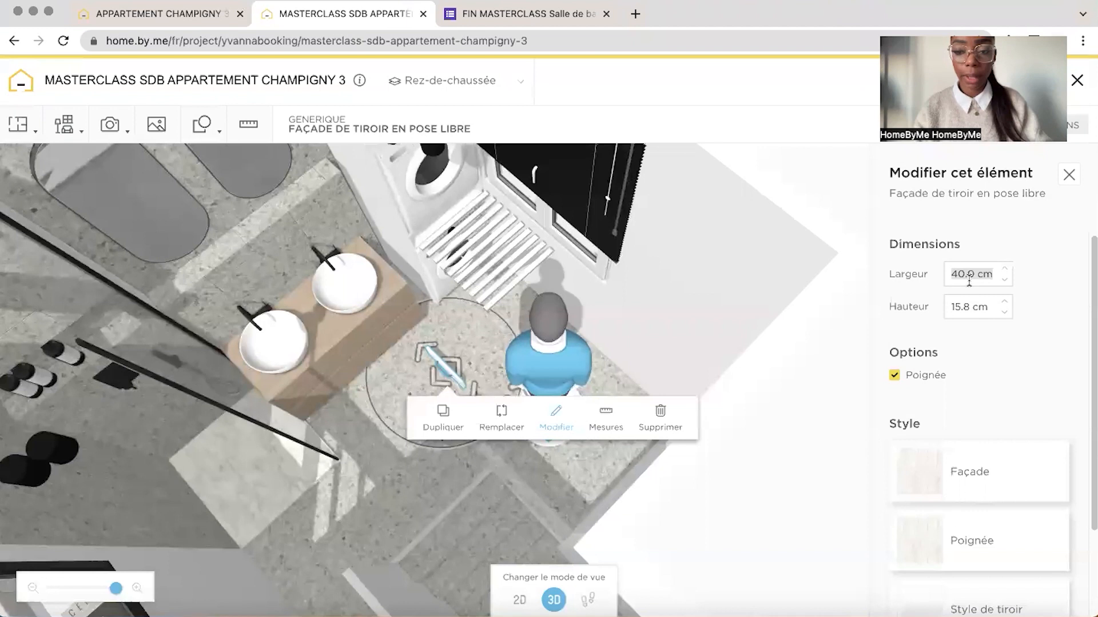
# Change the drawer front's handle material to a black matte paint (Peinture mat)
pyautogui.click(927, 535)
pyautogui.click(984, 247)
pyautogui.click(999, 329)
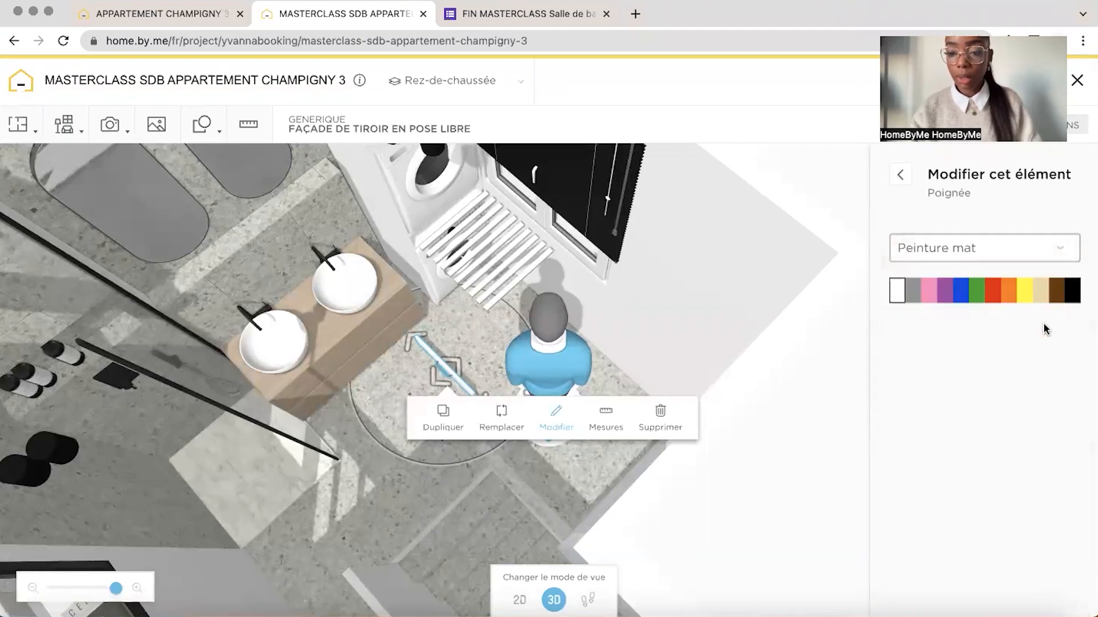
# Position the drawer front across the outer end of the slatted drying rack
pyautogui.moveTo(469, 484); pyautogui.dragTo(374, 441)
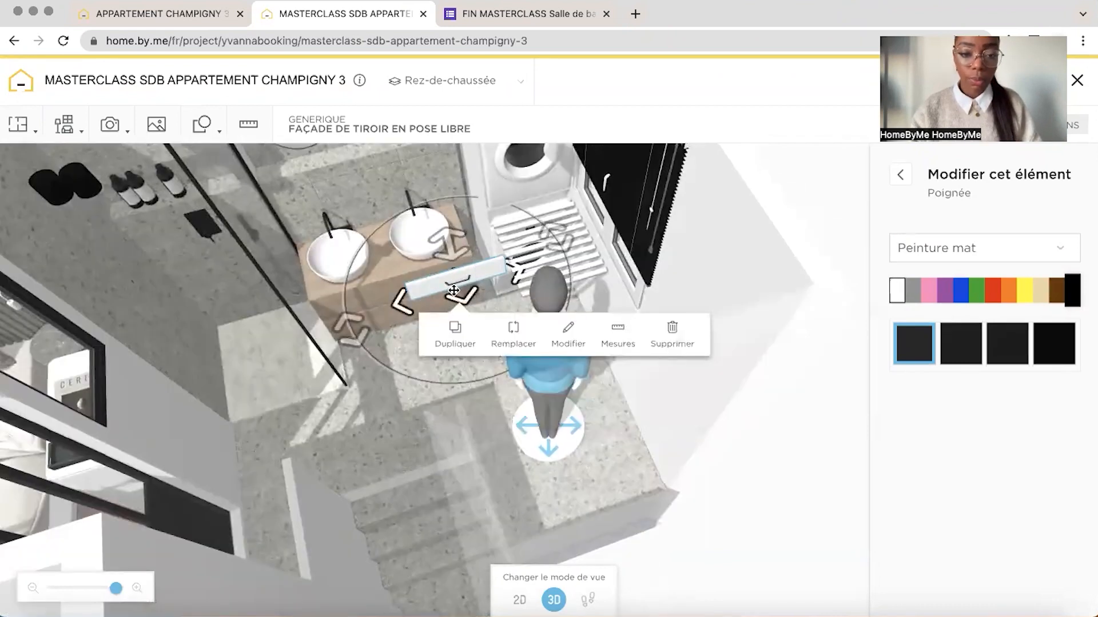
pyautogui.moveTo(473, 283); pyautogui.dragTo(573, 286)
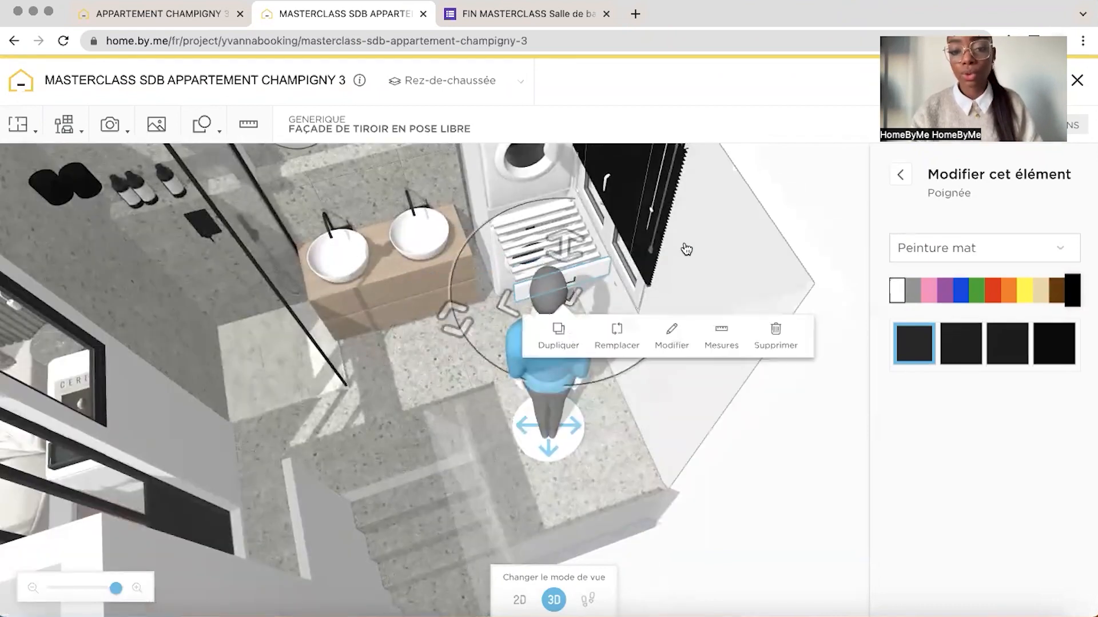
pyautogui.moveTo(686, 249); pyautogui.dragTo(820, 232)
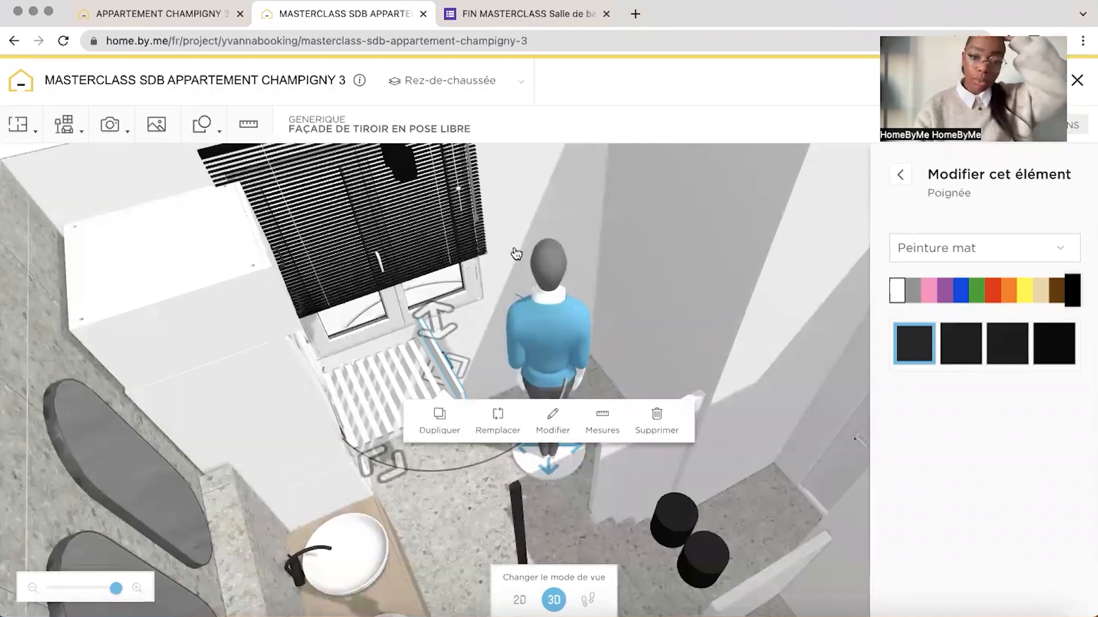
pyautogui.moveTo(514, 253); pyautogui.dragTo(433, 250)
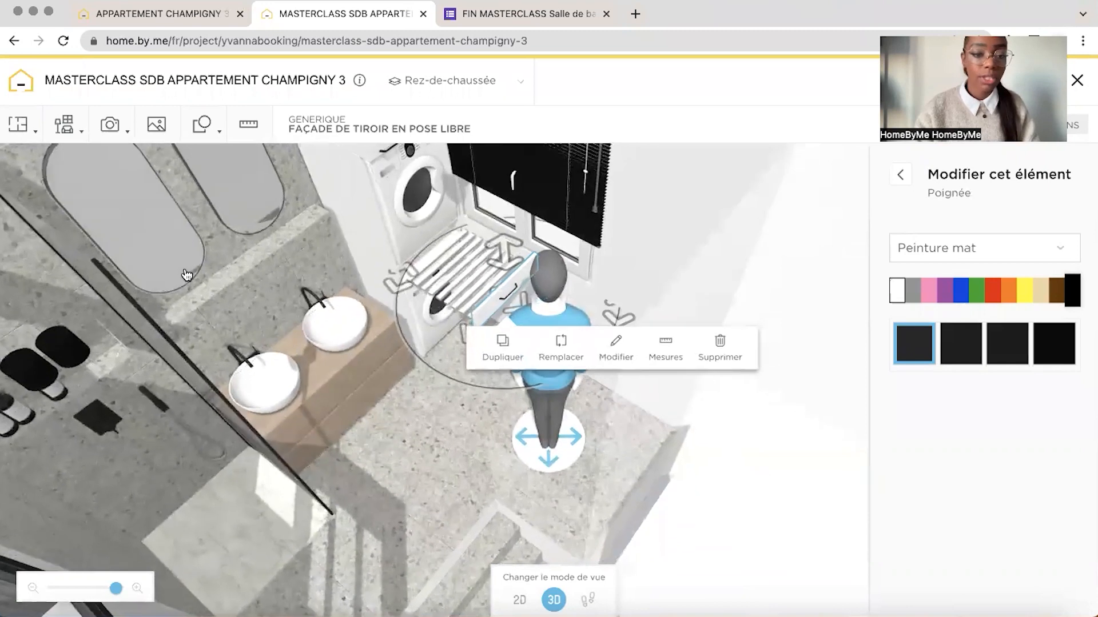
# Search the masterclass catalogue for shapes and inspect the dimensions of the black side rail on the reference project's drying rack
pyautogui.moveTo(66, 125)
pyautogui.click(91, 194)
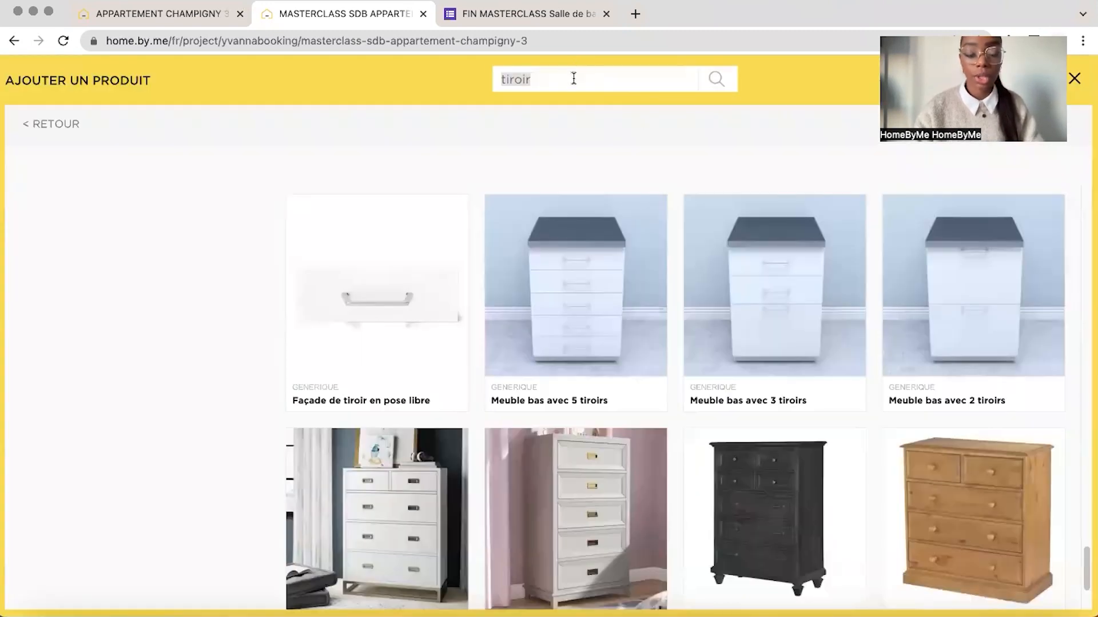
pyautogui.write('forma')
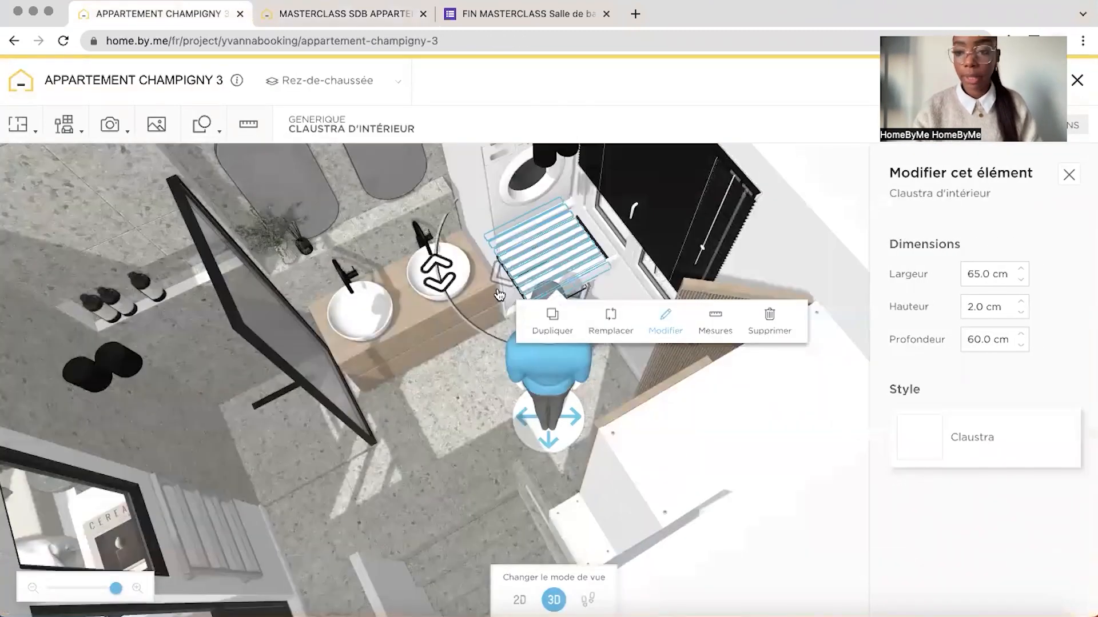
pyautogui.click(507, 293)
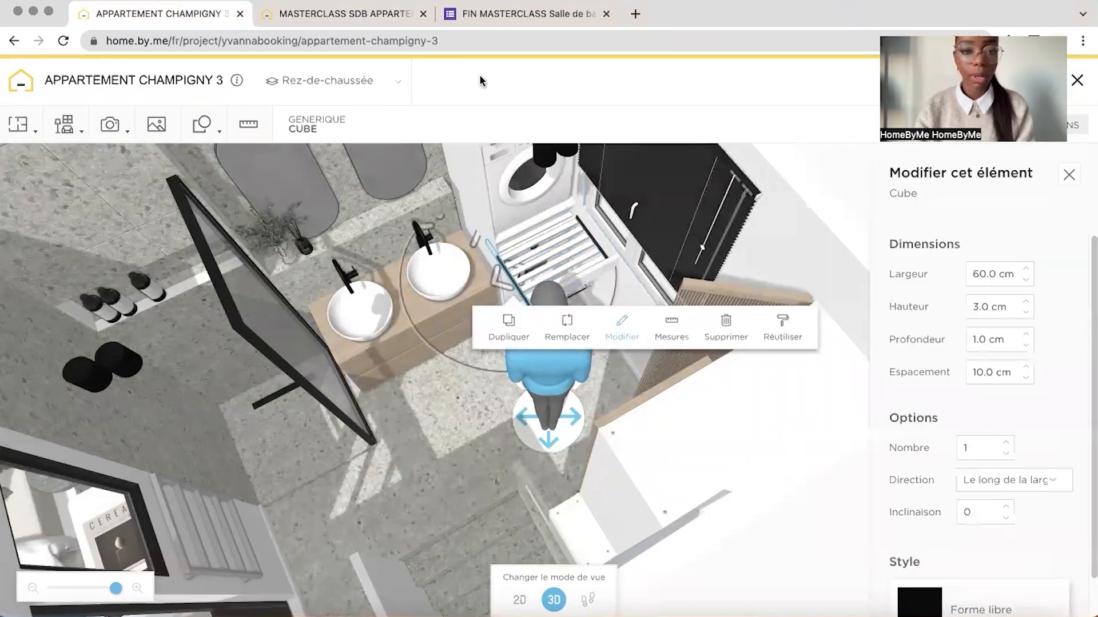
# Add a cube in the masterclass project, sized 60 cm wide, 3 cm high and 1 cm deep, and paint it black in Peinture mat
pyautogui.click(343, 13)
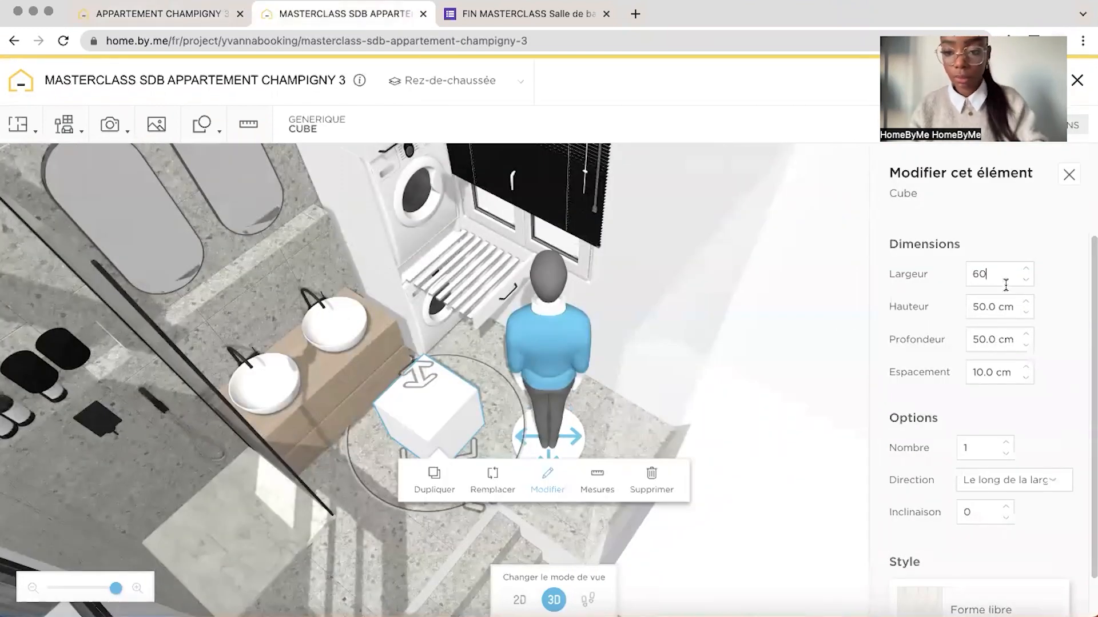
pyautogui.click(997, 309)
pyautogui.write('3')
pyautogui.click(993, 338)
pyautogui.write('1')
pyautogui.click(979, 601)
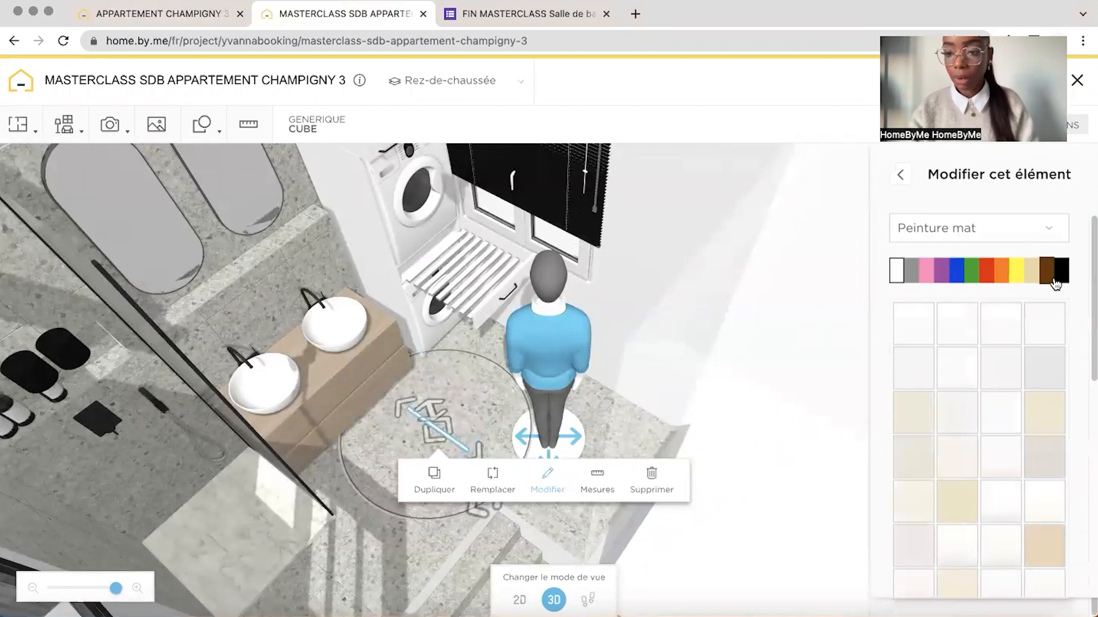
pyautogui.click(1056, 280)
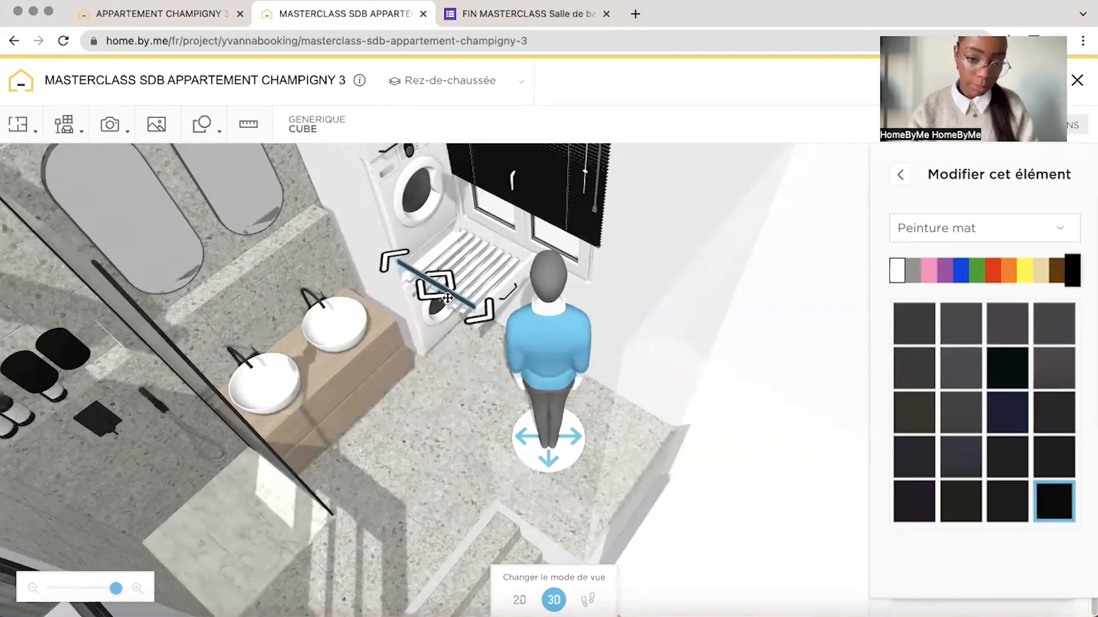
# Fit the black rail along the open side of the drying rack at slat height, aligning it in the 2D plan
pyautogui.moveTo(448, 298); pyautogui.dragTo(448, 298)
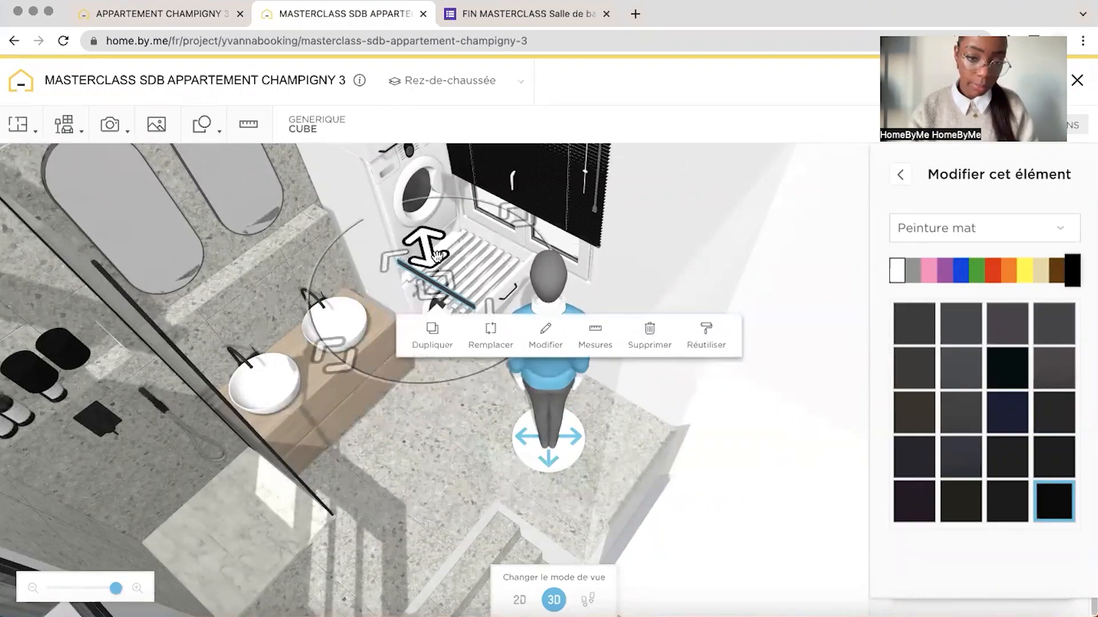
pyautogui.moveTo(429, 257); pyautogui.dragTo(430, 279)
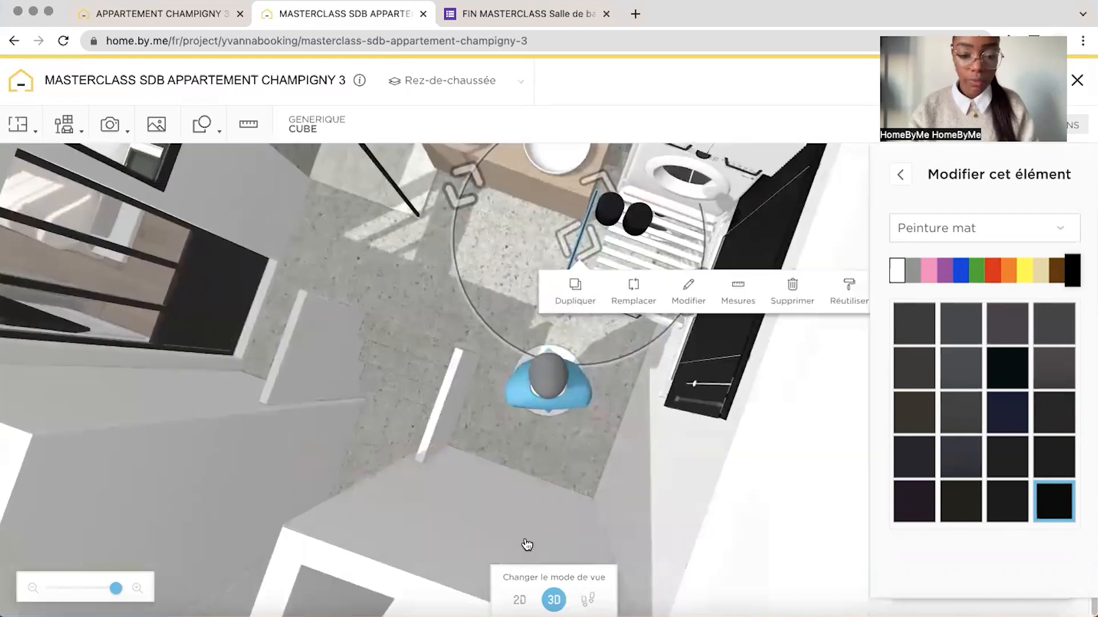
pyautogui.click(519, 600)
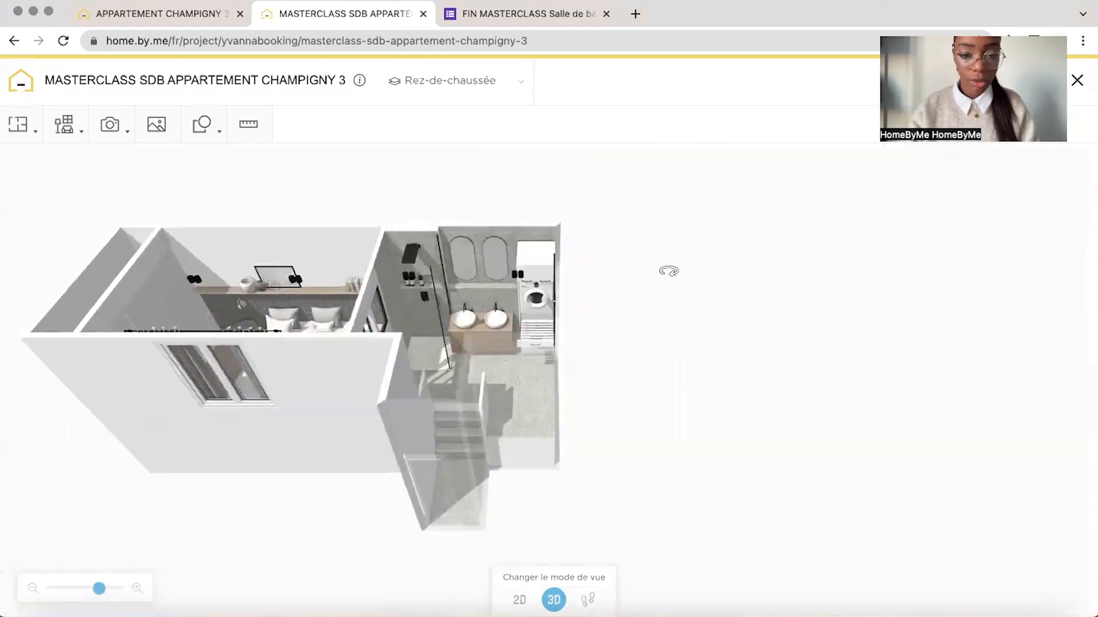
pyautogui.moveTo(669, 272); pyautogui.dragTo(747, 277)
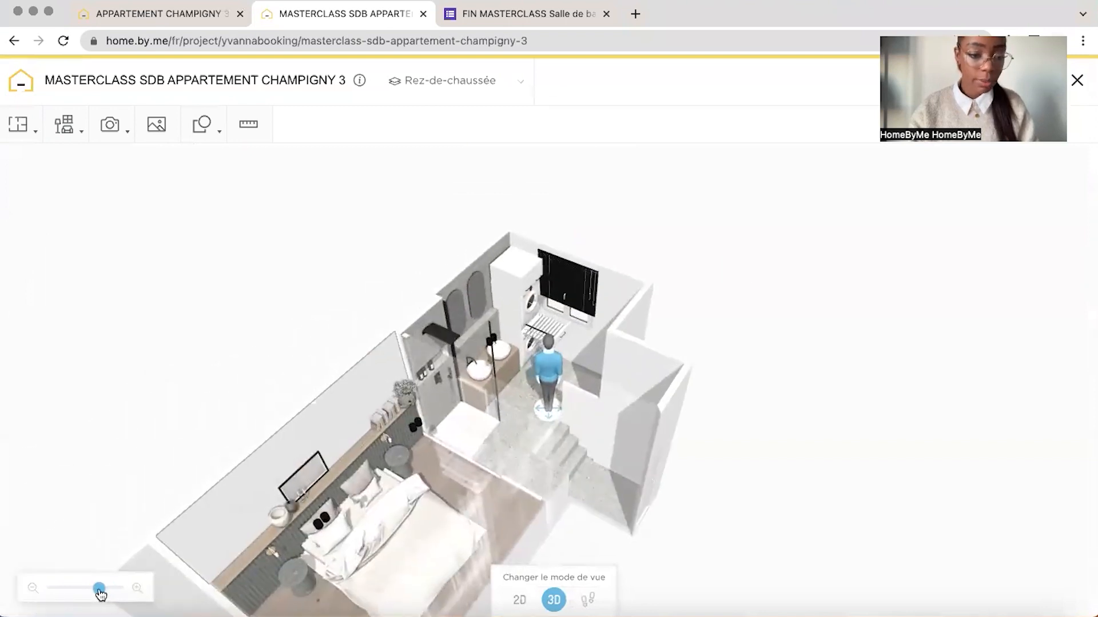
pyautogui.moveTo(100, 594); pyautogui.dragTo(117, 589)
pyautogui.click(512, 221)
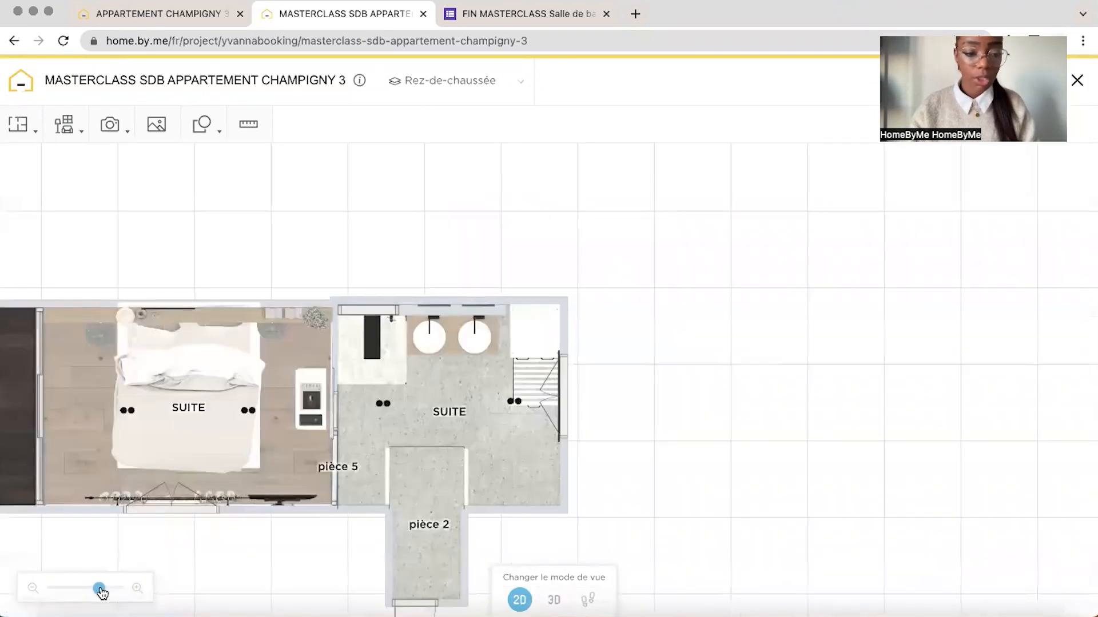
pyautogui.moveTo(97, 591); pyautogui.dragTo(123, 593)
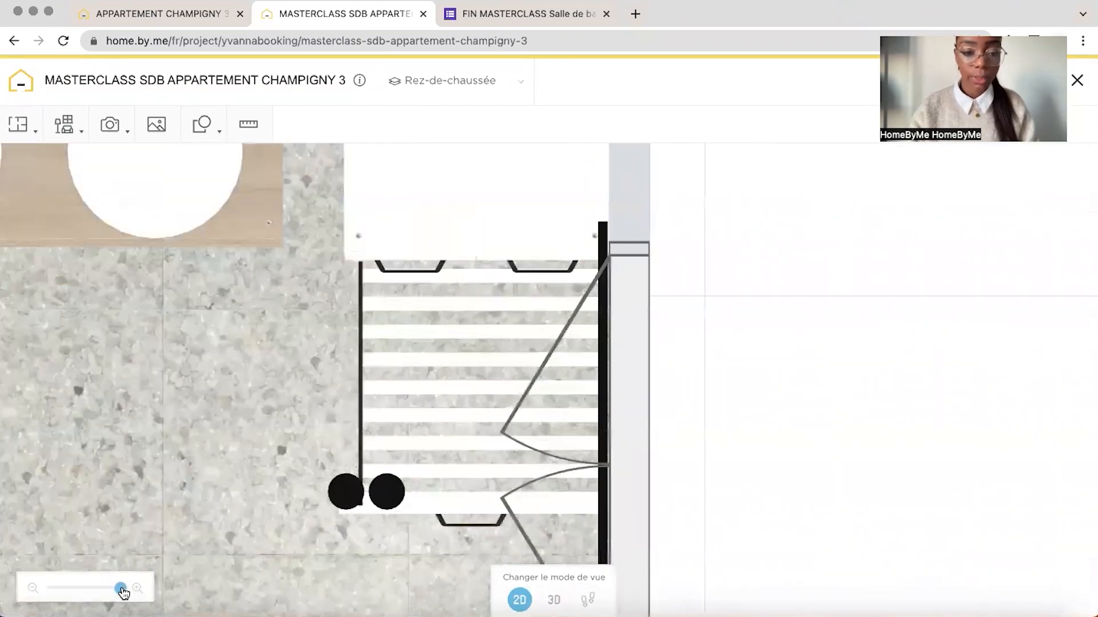
pyautogui.click(363, 374)
pyautogui.moveTo(362, 412); pyautogui.dragTo(554, 336)
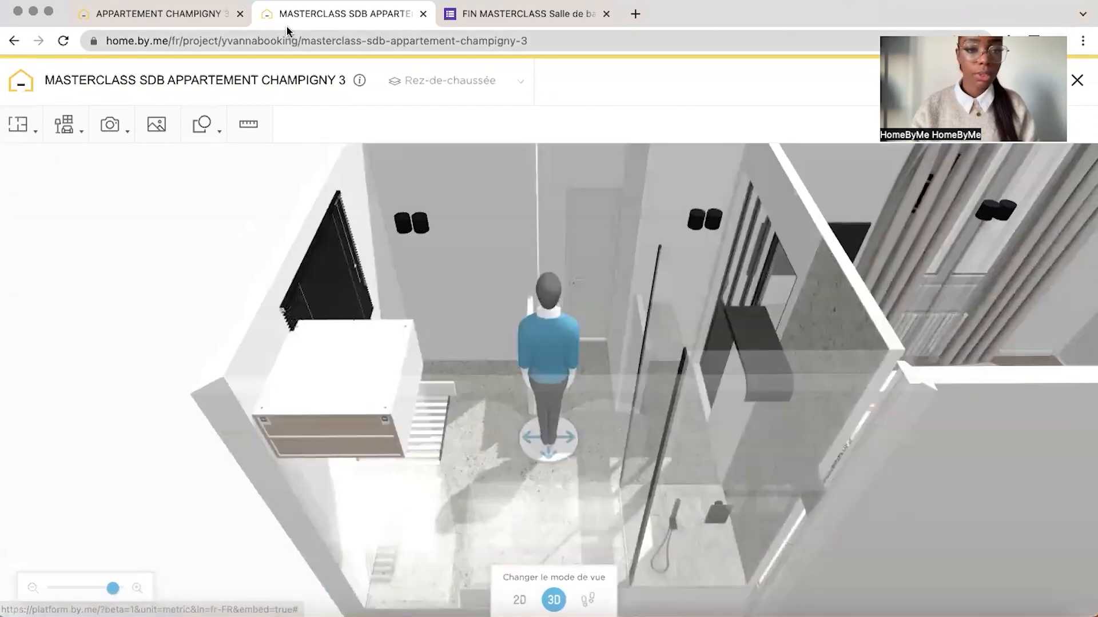
# Switch to the reference project and examine the tall storage cabinet beside the window, including the laundry basket inside it
pyautogui.click(203, 18)
pyautogui.moveTo(360, 373); pyautogui.dragTo(196, 336)
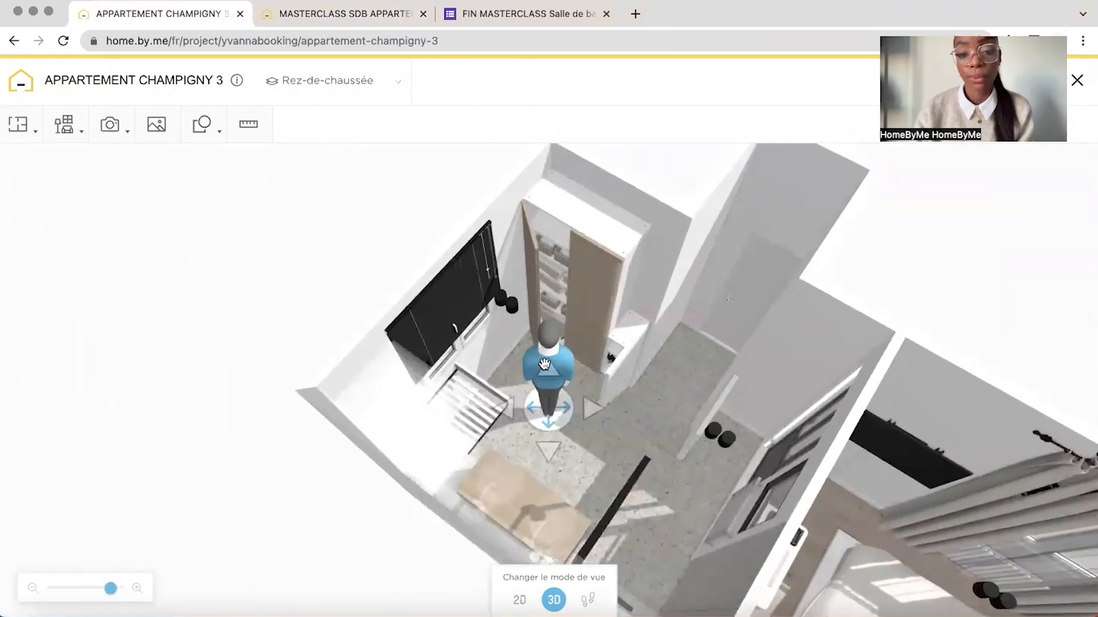
pyautogui.moveTo(575, 356); pyautogui.dragTo(117, 589)
pyautogui.click(486, 288)
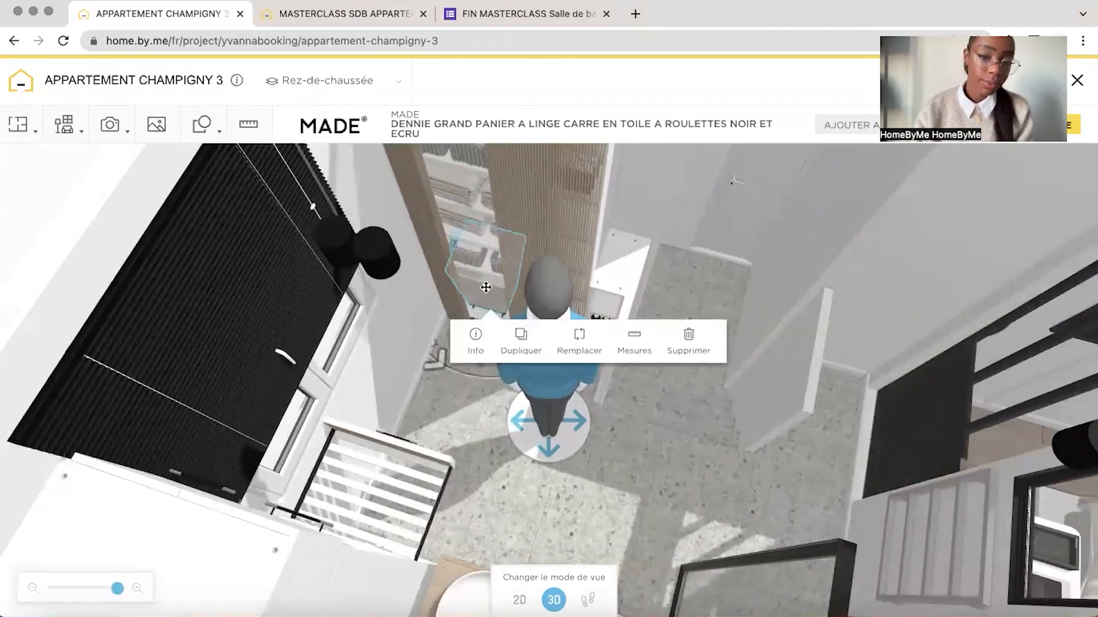
pyautogui.moveTo(474, 336); pyautogui.dragTo(481, 309)
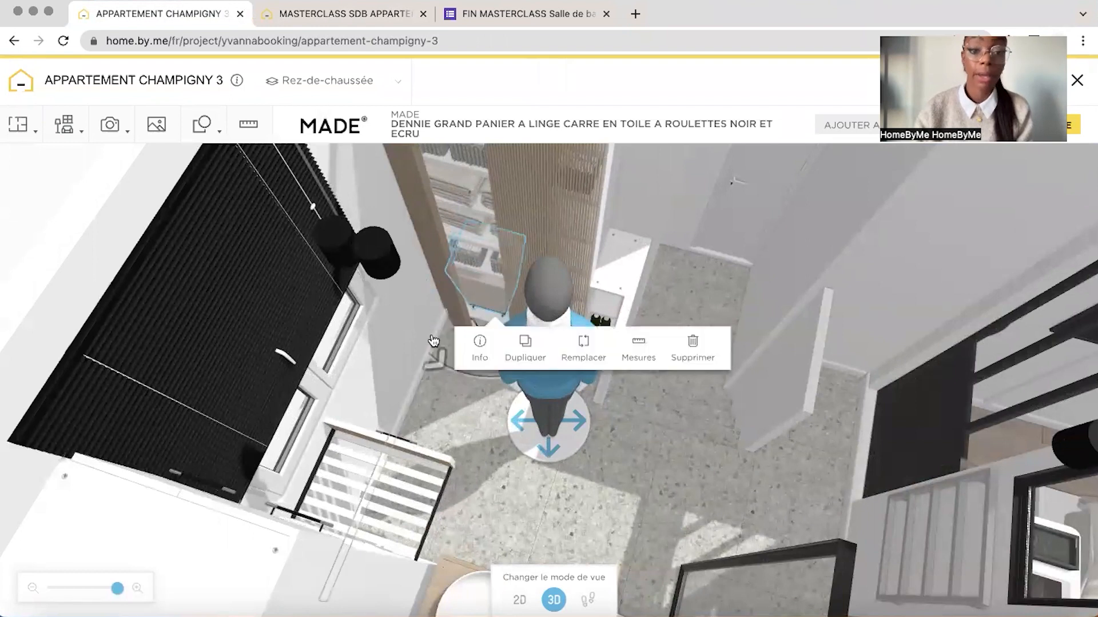
pyautogui.click(389, 330)
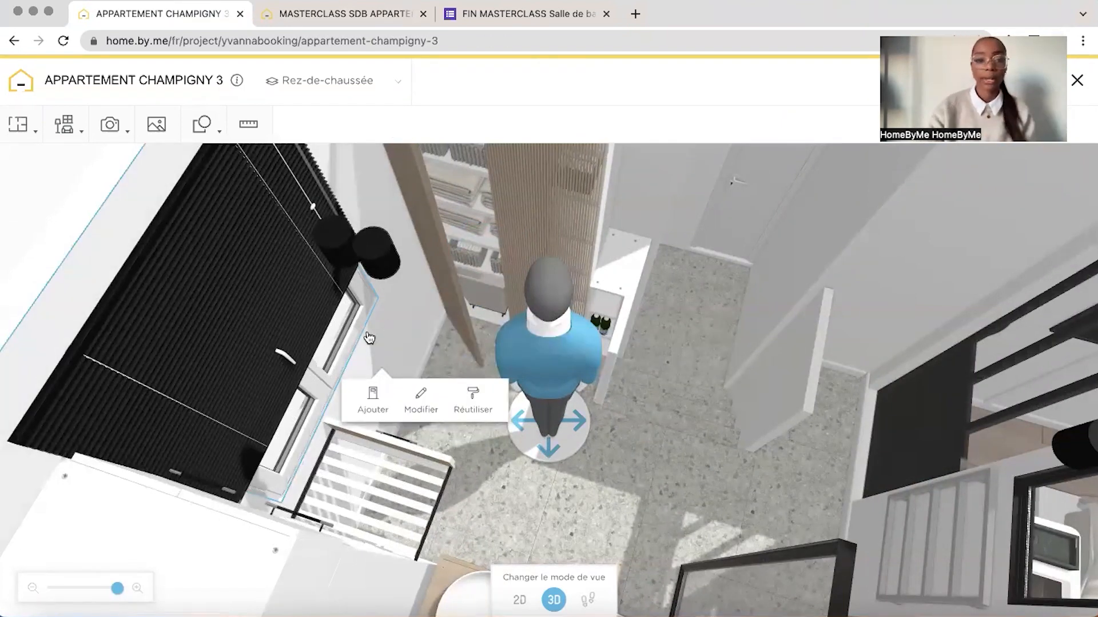
pyautogui.moveTo(369, 337); pyautogui.dragTo(447, 344)
pyautogui.moveTo(119, 593); pyautogui.dragTo(111, 588)
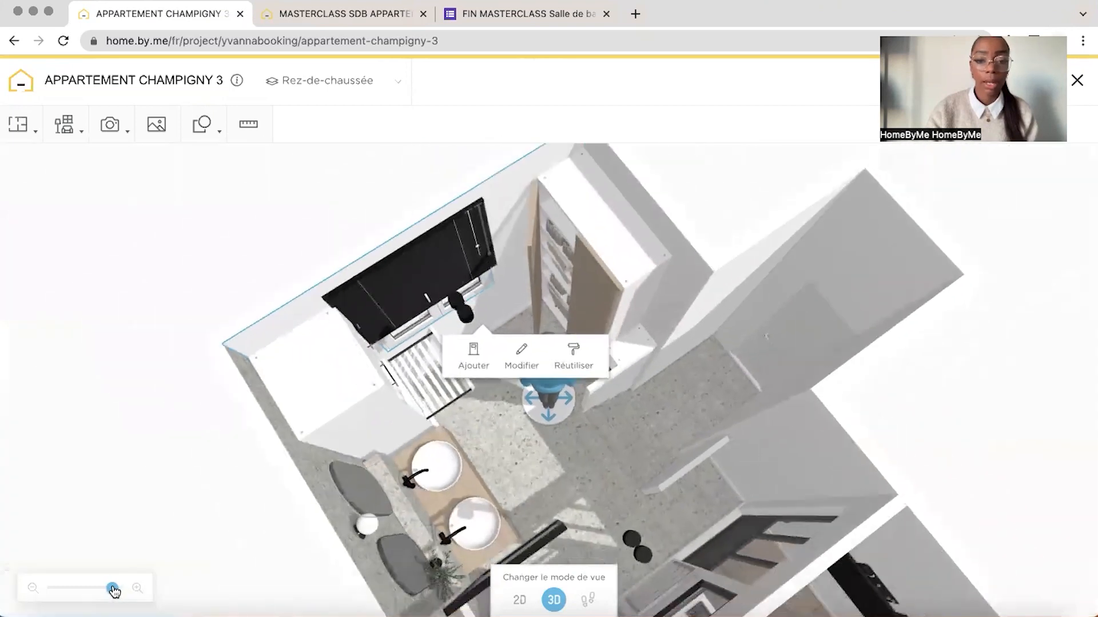
# Inspect the dimensions of the upper and lower Meuble mural units that make up the reference storage cabinet
pyautogui.click(659, 251)
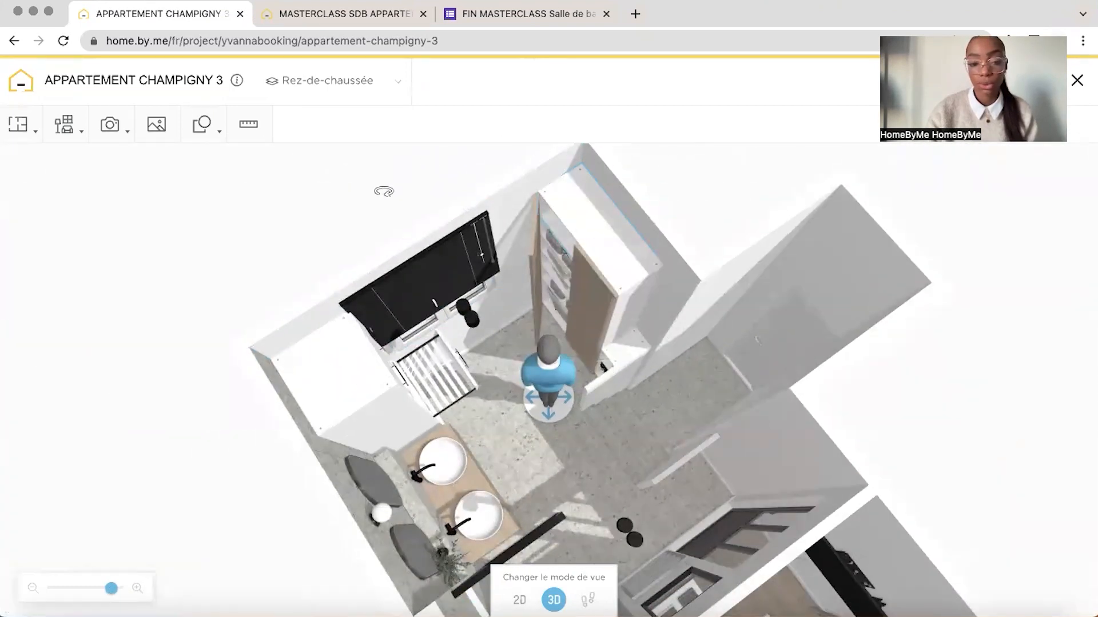
pyautogui.moveTo(382, 189); pyautogui.dragTo(623, 238)
pyautogui.click(648, 258)
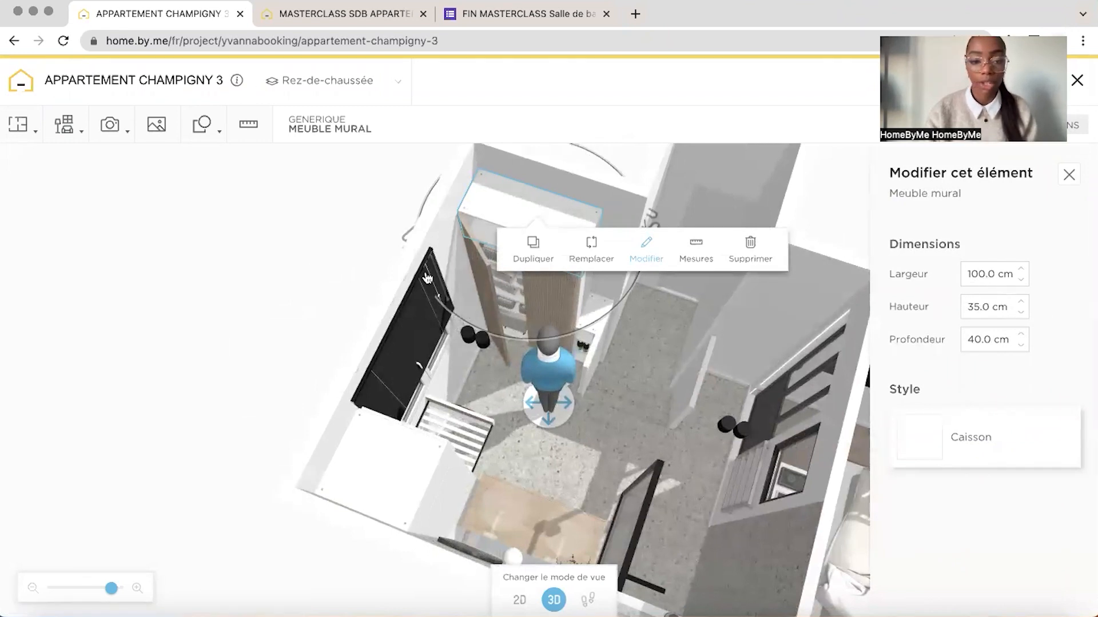
pyautogui.click(352, 276)
pyautogui.click(517, 335)
pyautogui.click(626, 385)
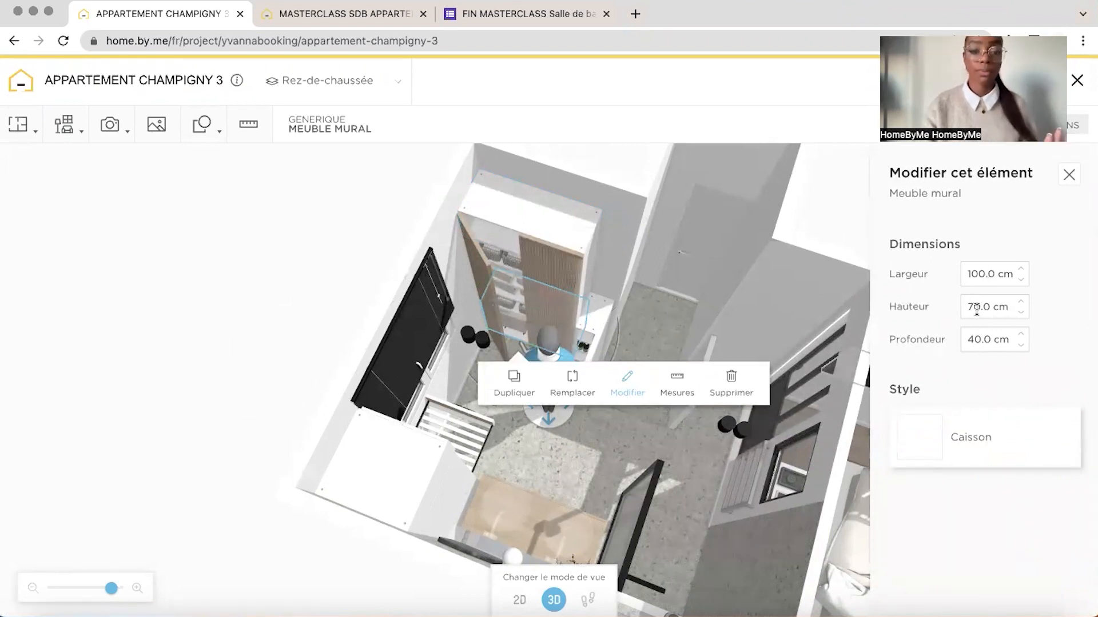
# In the masterclass project, duplicate the laundry column's Meuble mural and place the copy against the opposite wall beyond the window
pyautogui.hotkey('ctrl', 'Tab')
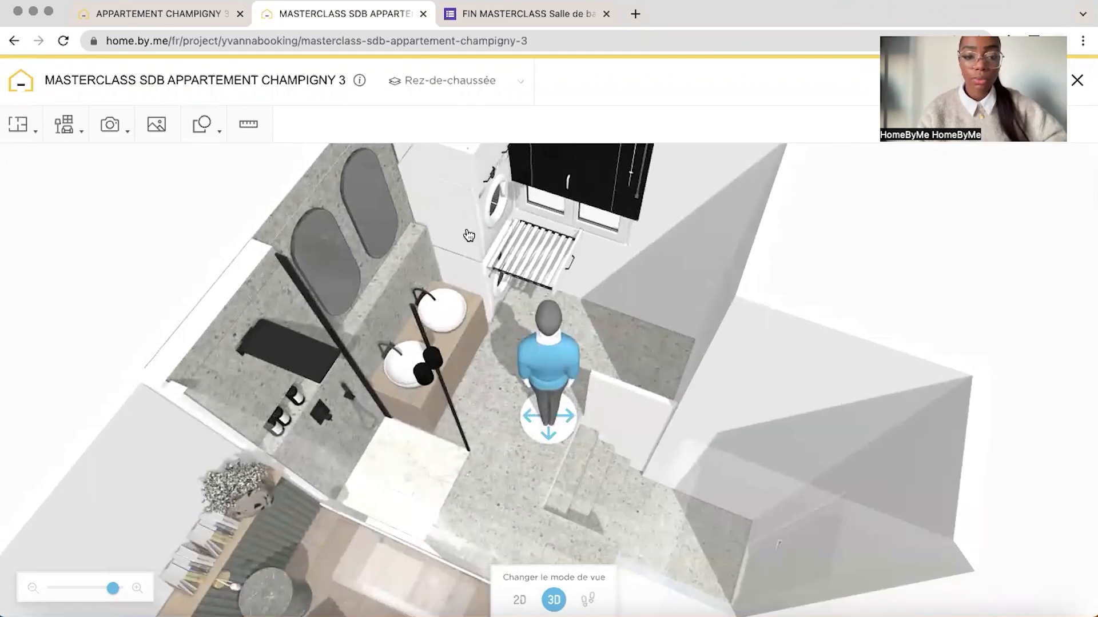
pyautogui.click(470, 239)
pyautogui.click(468, 290)
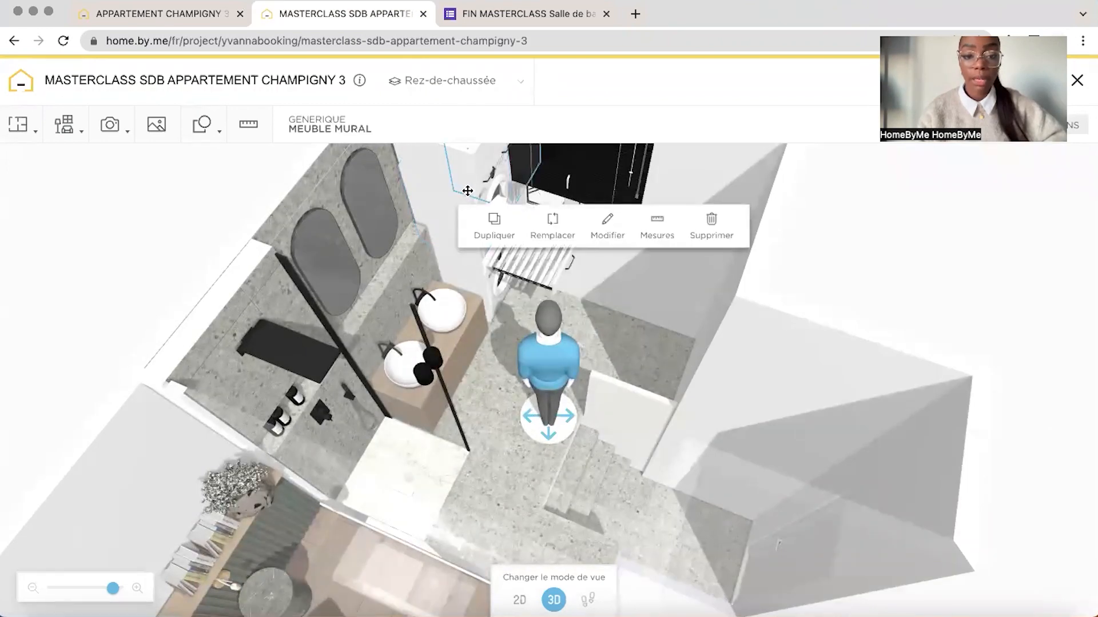
pyautogui.moveTo(467, 191); pyautogui.dragTo(626, 316)
pyautogui.moveTo(658, 381); pyautogui.dragTo(381, 221)
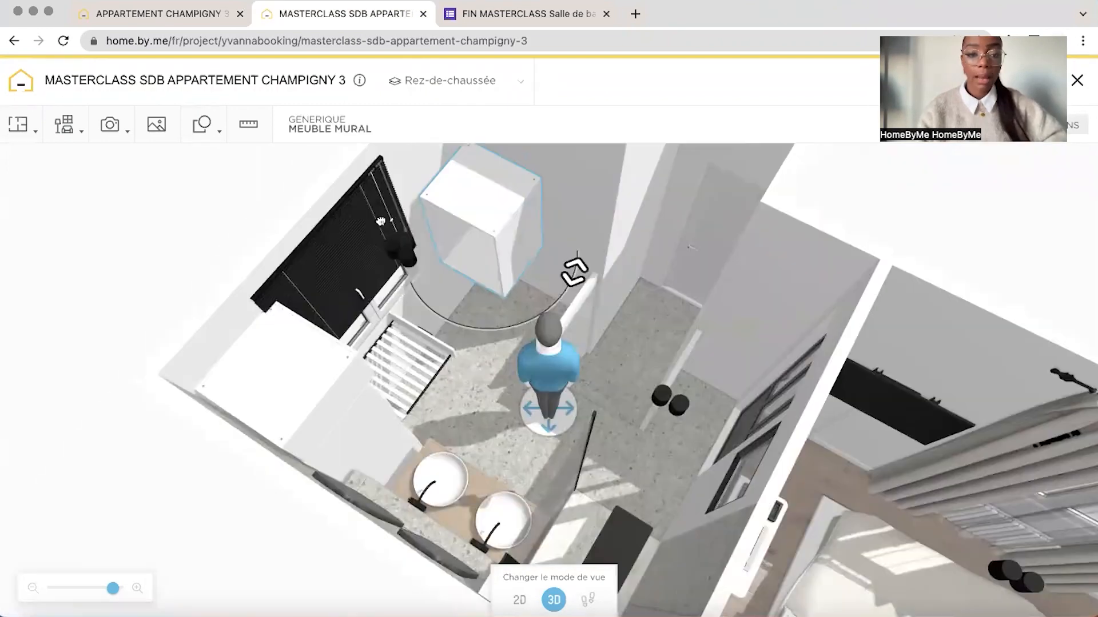
# Resize the copied Meuble mural to 100 cm wide, 70 cm high and 40 cm deep, and lower it to the floor against the wall
pyautogui.click(598, 311)
pyautogui.write('10')
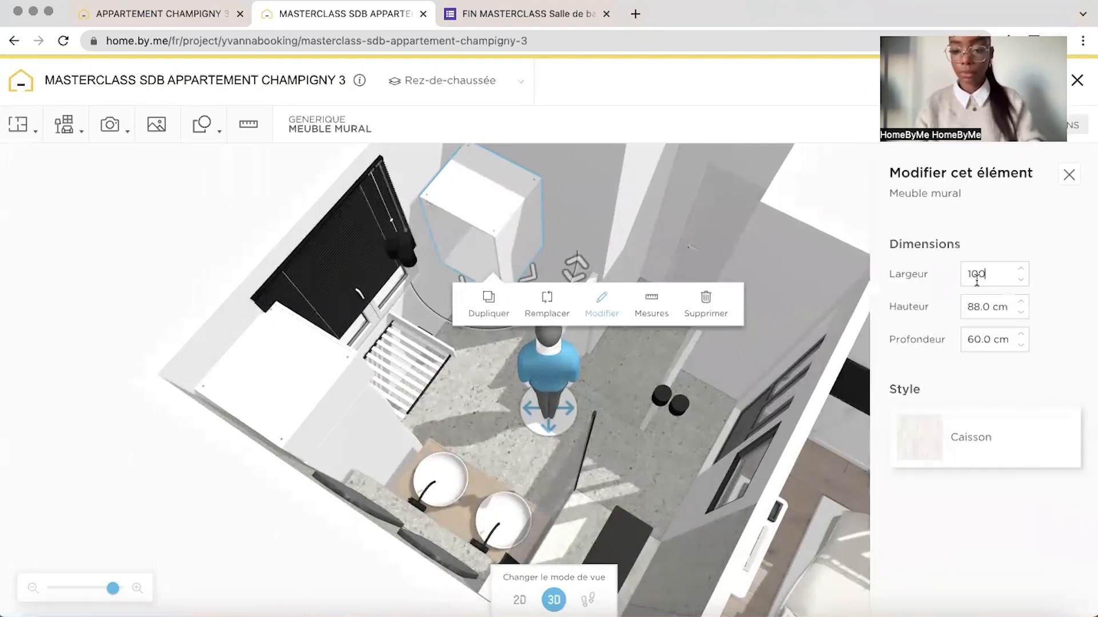
pyautogui.write('0')
pyautogui.click(978, 307)
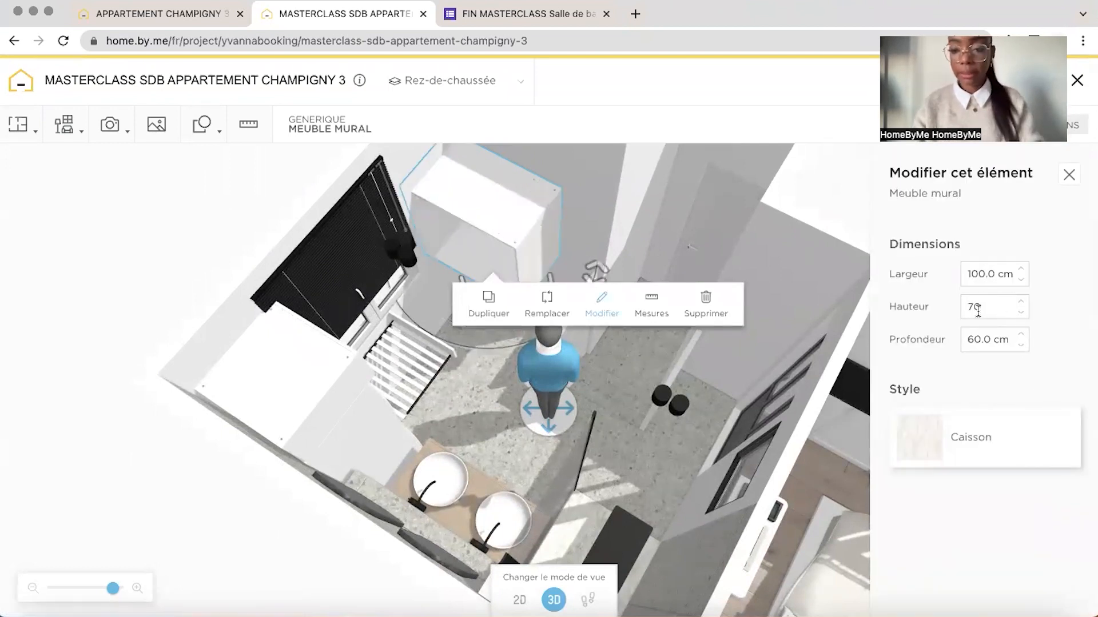
pyautogui.click(983, 337)
pyautogui.press('Return')
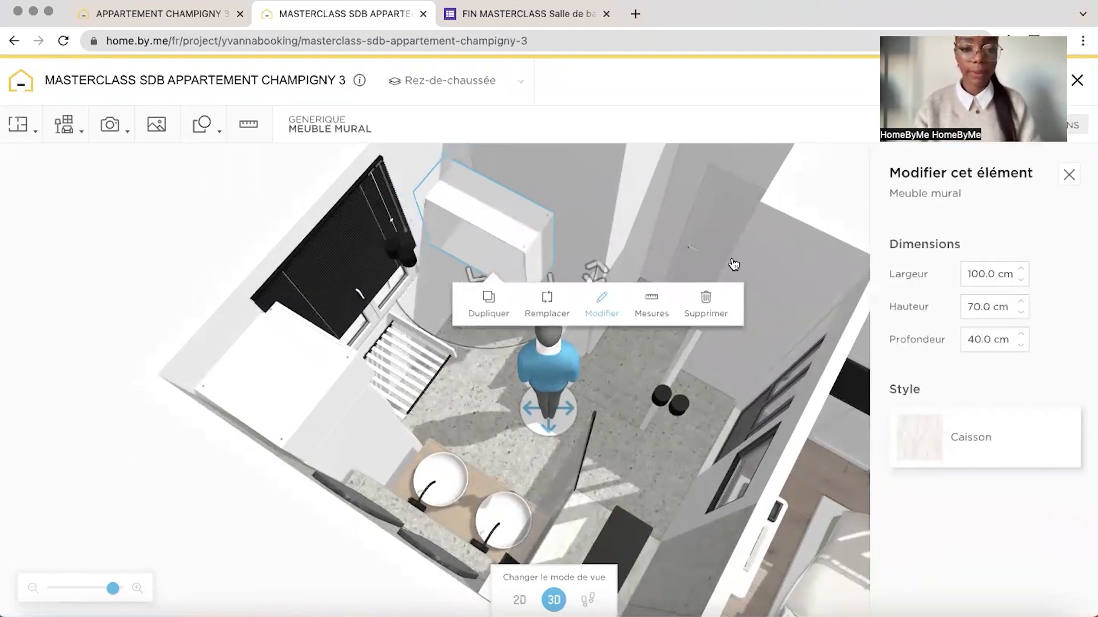
pyautogui.moveTo(484, 232); pyautogui.dragTo(512, 216)
pyautogui.moveTo(550, 179); pyautogui.dragTo(557, 147)
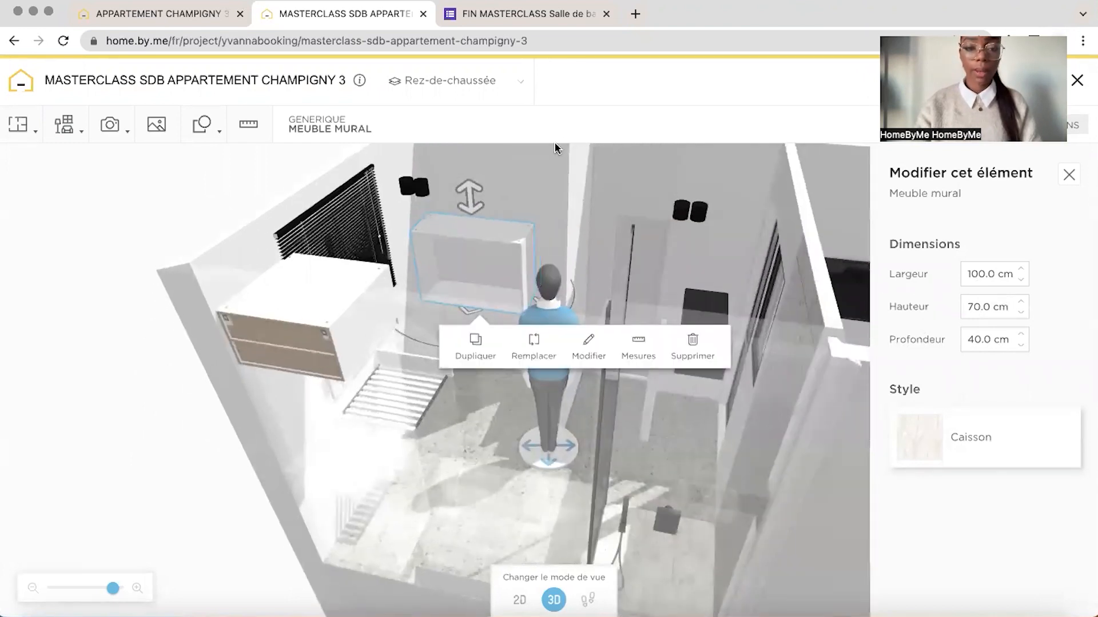
pyautogui.moveTo(470, 215); pyautogui.dragTo(474, 331)
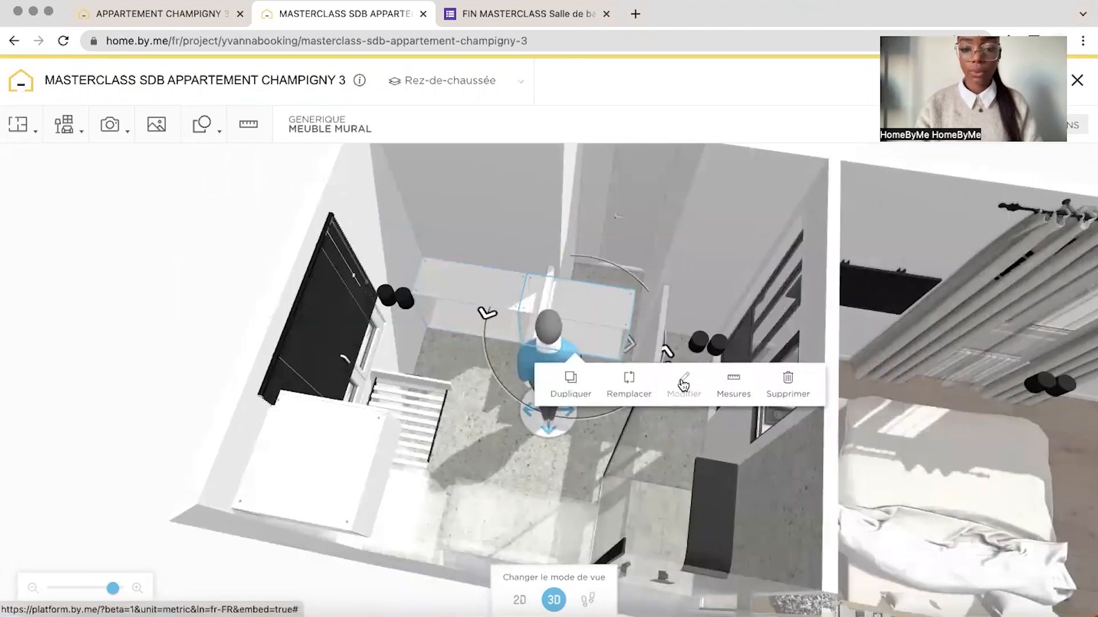
# Stack duplicates of the Meuble mural, each 35 cm high, on top of the base unit to form the tall cabinet
pyautogui.click(684, 383)
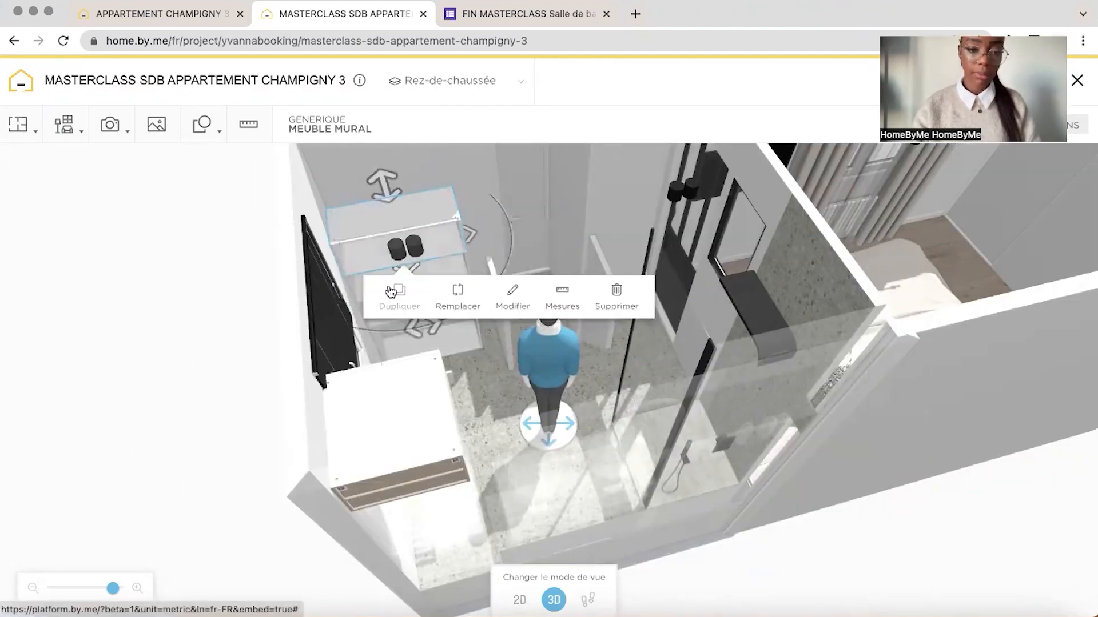
pyautogui.click(390, 292)
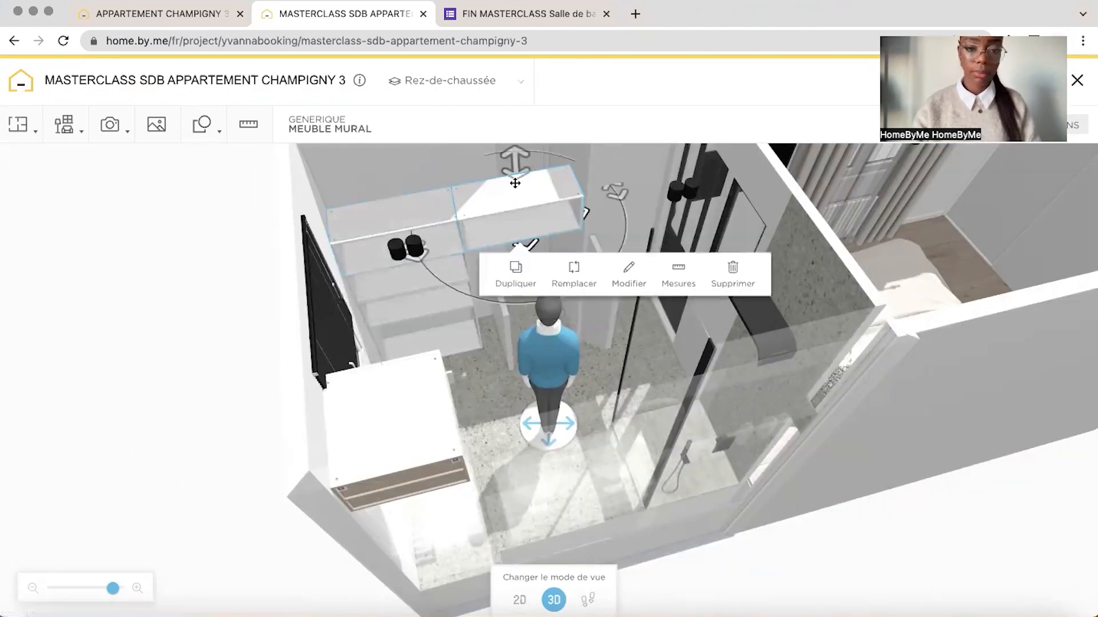
pyautogui.moveTo(515, 166); pyautogui.dragTo(506, 128)
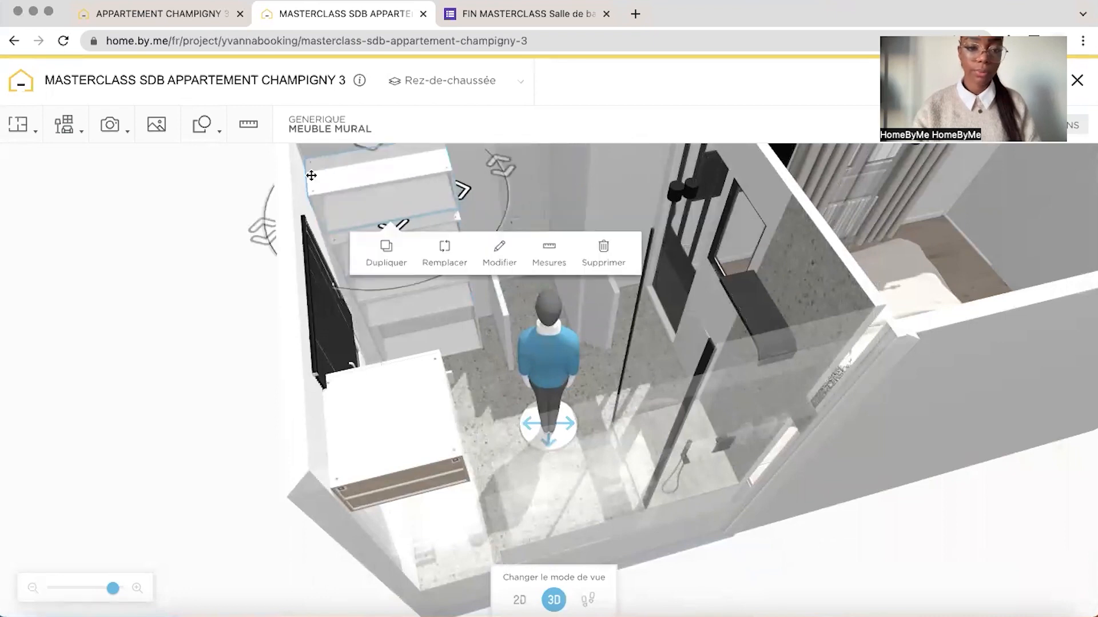
pyautogui.click(221, 206)
pyautogui.moveTo(221, 206); pyautogui.dragTo(176, 221)
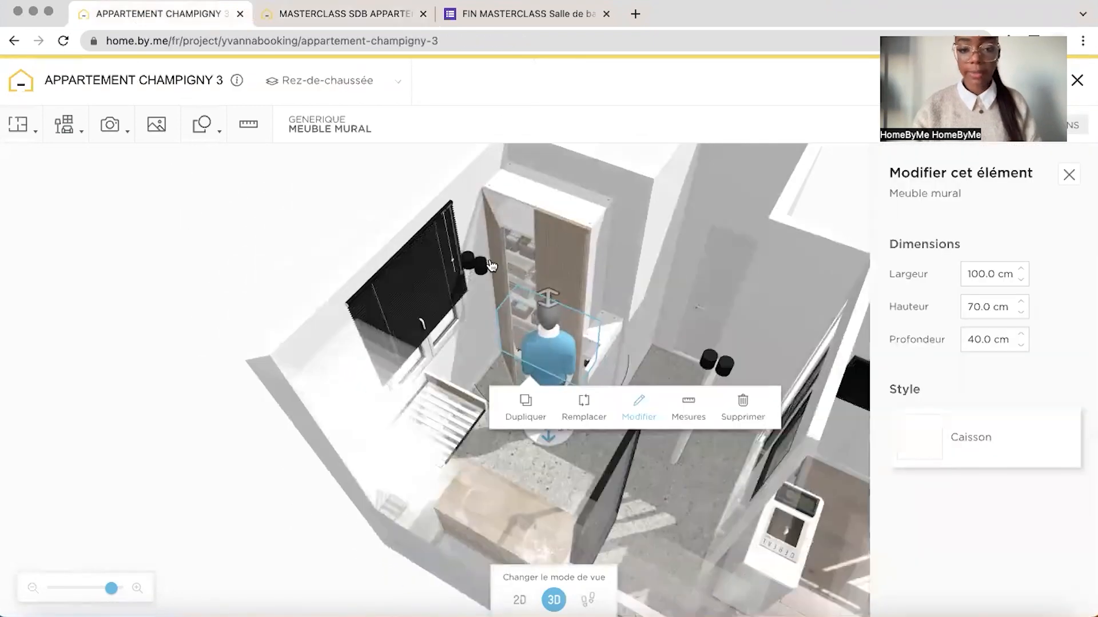
# Switch to the reference project and inspect the dimensions of the Claustra d'intérieur used as the storage cabinet's door
pyautogui.click(490, 265)
pyautogui.moveTo(112, 589); pyautogui.dragTo(122, 593)
pyautogui.moveTo(212, 509); pyautogui.dragTo(303, 496)
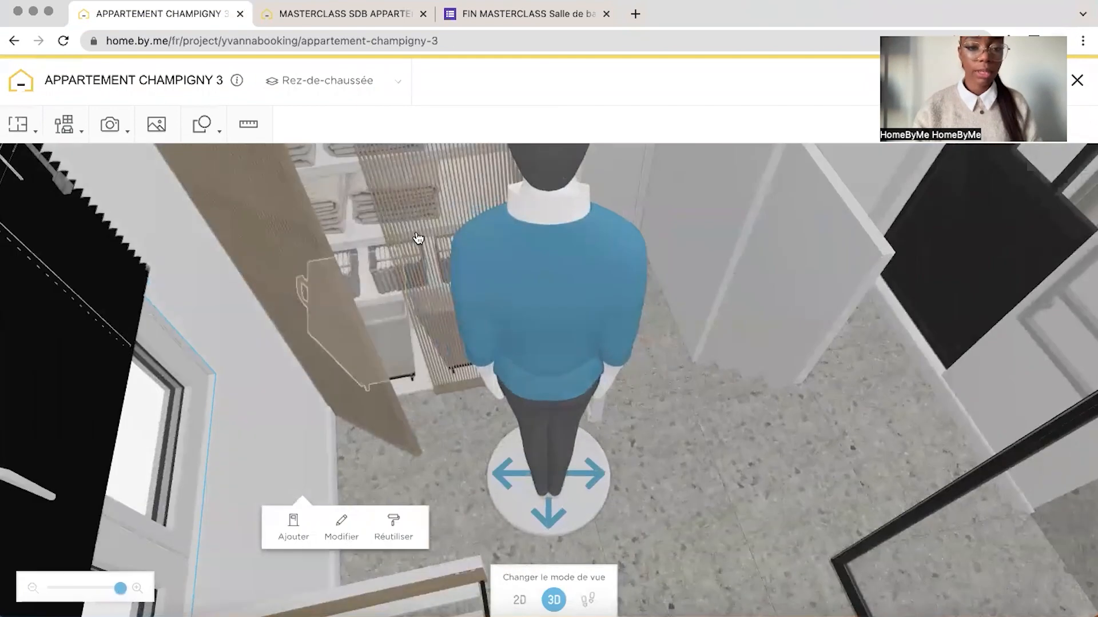
pyautogui.doubleClick(441, 196)
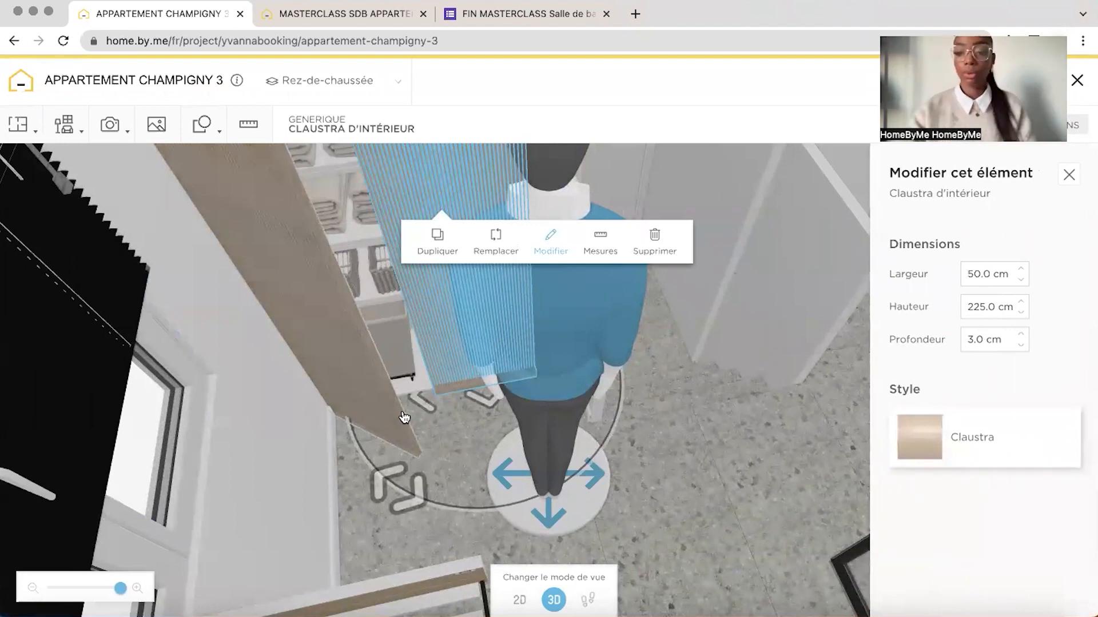
# In the masterclass project, search the catalogue for "claustra", add a wooden Claustra d'intérieur and set its width to 50 cm
pyautogui.click(343, 14)
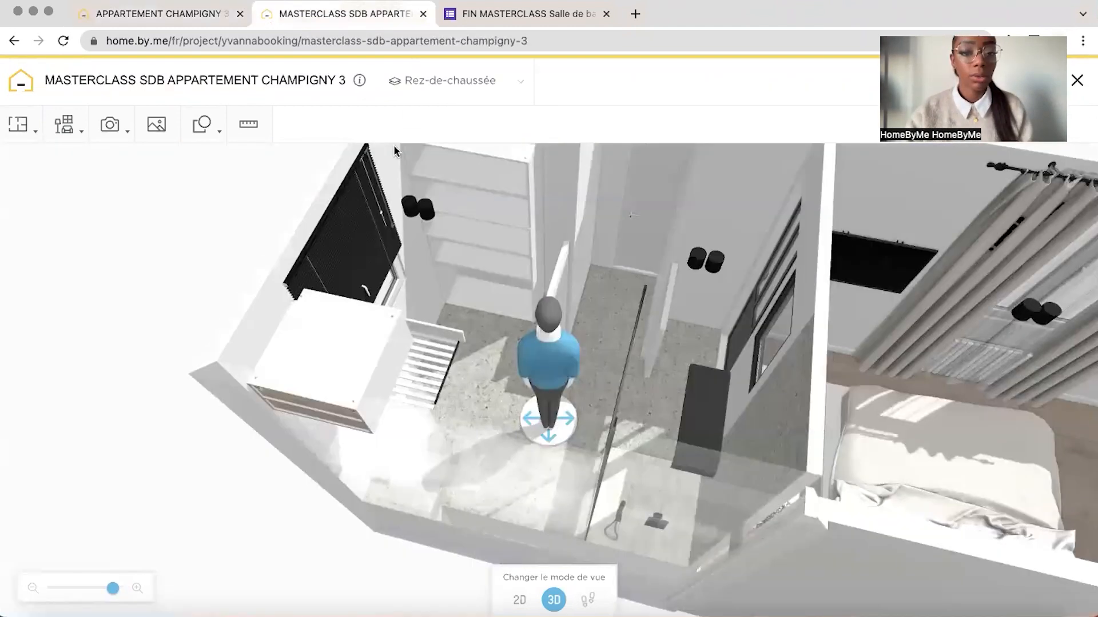
pyautogui.click(68, 127)
pyautogui.click(90, 197)
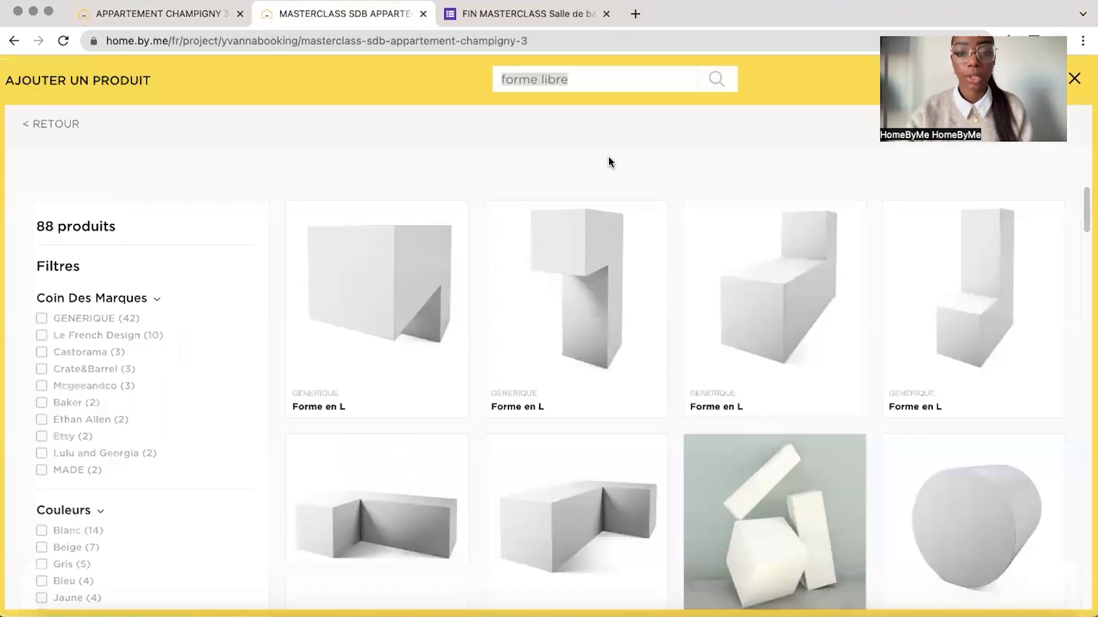
pyautogui.write('clau')
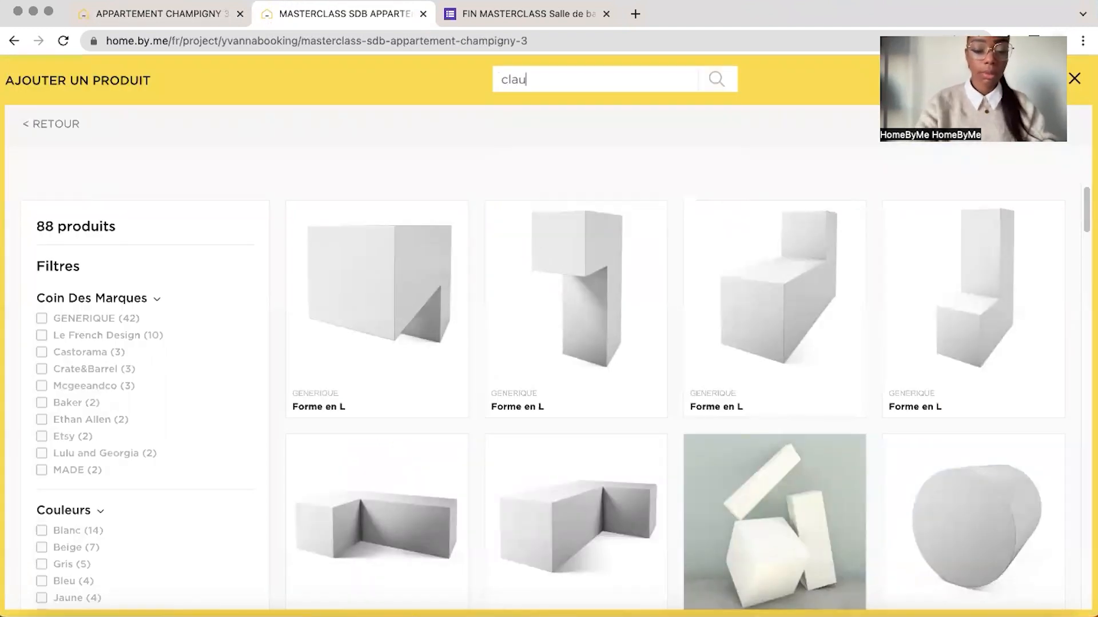
pyautogui.write('stra')
pyautogui.press('Return')
pyautogui.click(583, 323)
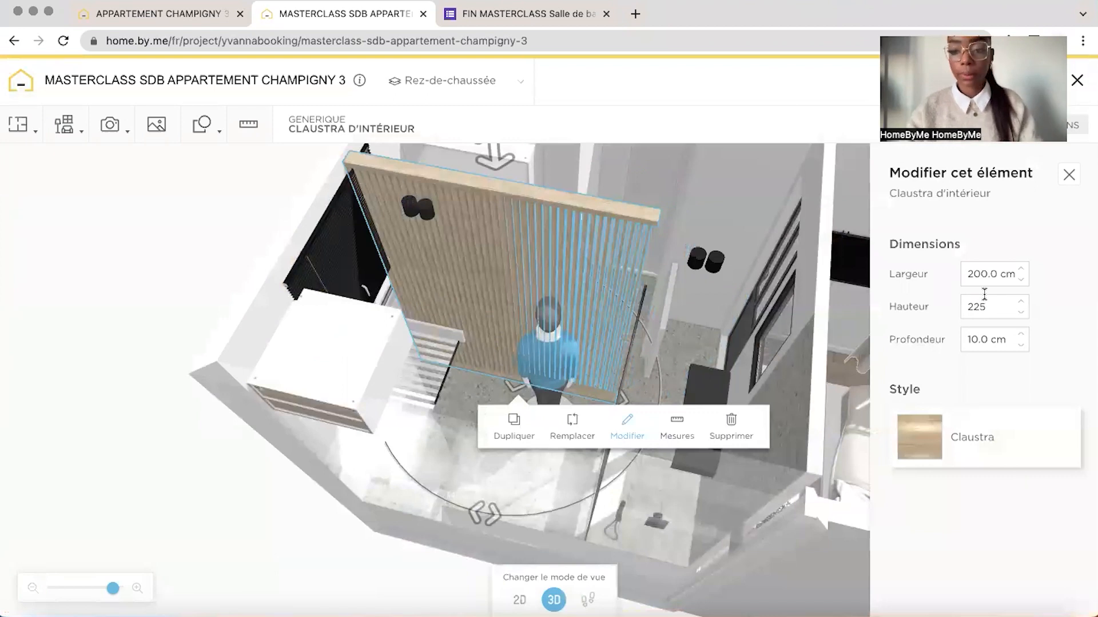
pyautogui.doubleClick(974, 274)
pyautogui.write('50')
pyautogui.press('Return')
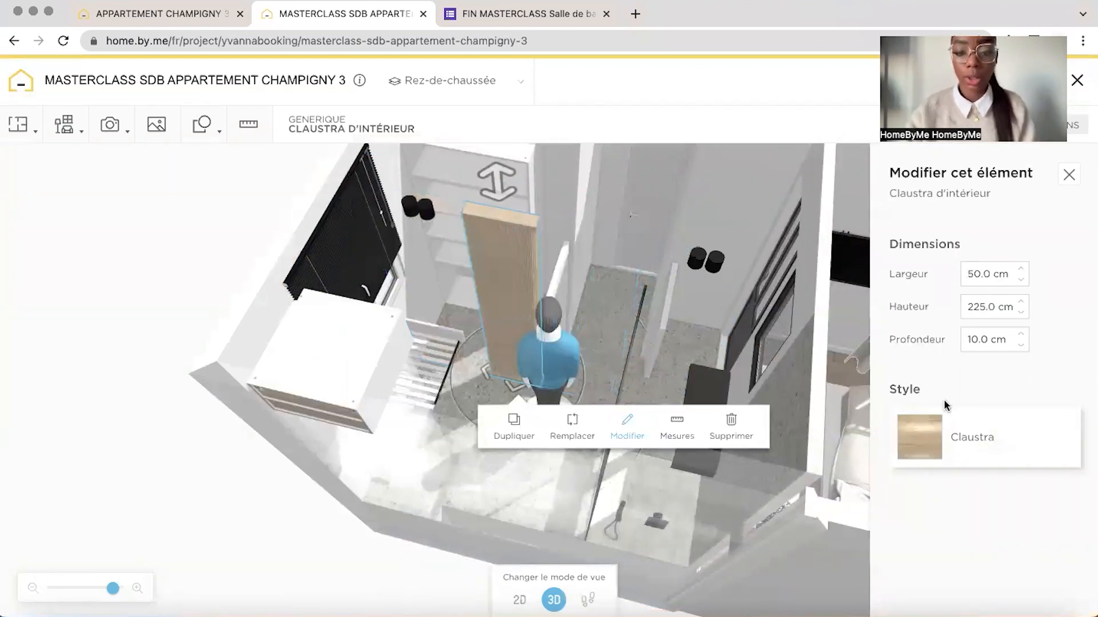
# Give the claustra a paler wood finish and a depth of 3 cm, placing it in front of the cabinet
pyautogui.click(921, 439)
pyautogui.scroll(-5, 923, 460)
pyautogui.click(919, 482)
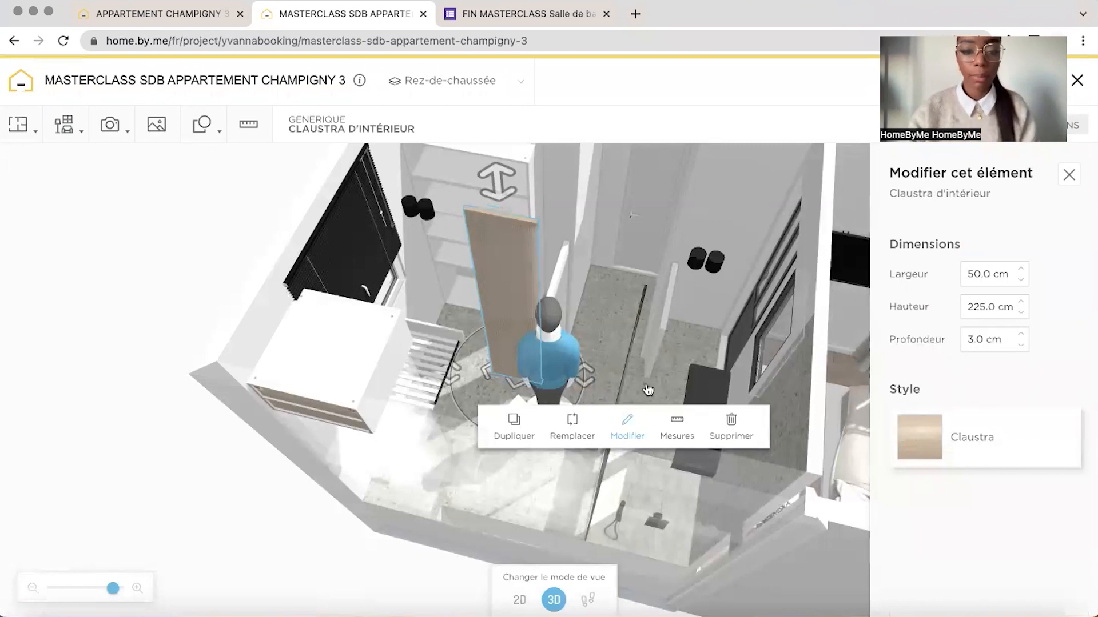
pyautogui.moveTo(515, 372); pyautogui.dragTo(497, 269, button='right')
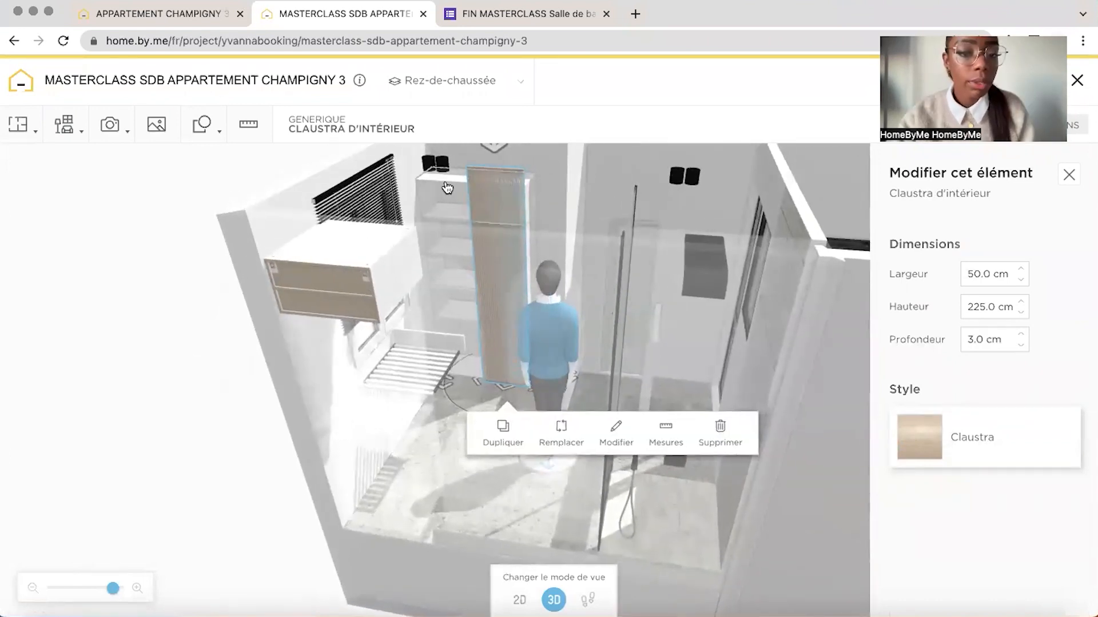
# Set the height of the cabinet's top Meuble mural to 45 cm
pyautogui.click(446, 189)
pyautogui.click(555, 234)
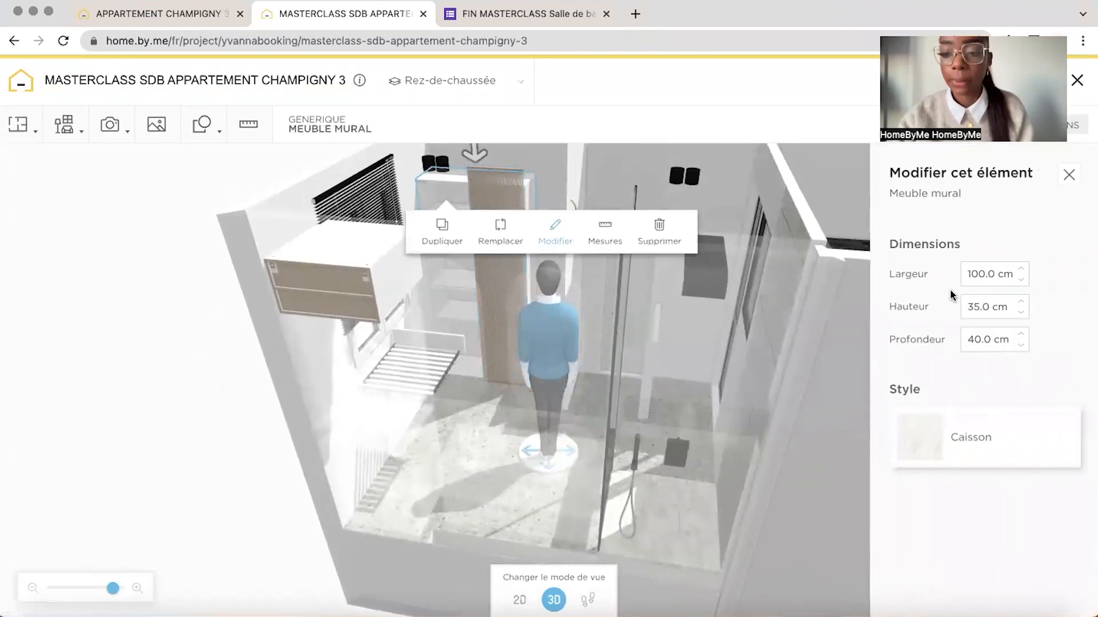
pyautogui.moveTo(551, 280); pyautogui.dragTo(311, 289, button='right')
pyautogui.click(311, 289)
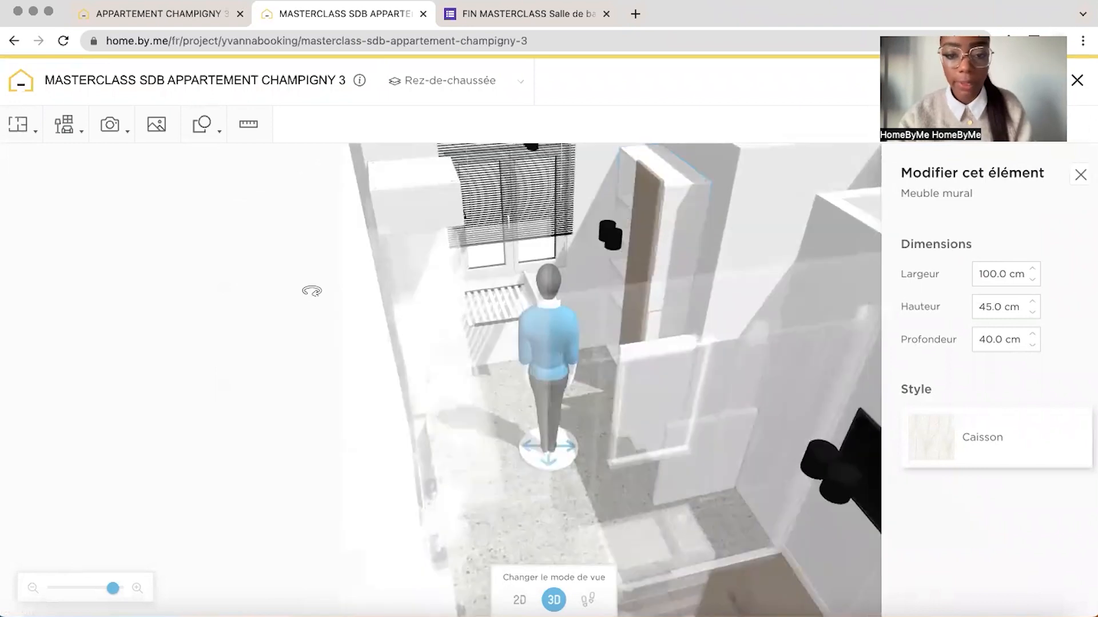
# Adjust the claustra's height to fit the full front of the storage cabinet
pyautogui.click(651, 198)
pyautogui.click(757, 258)
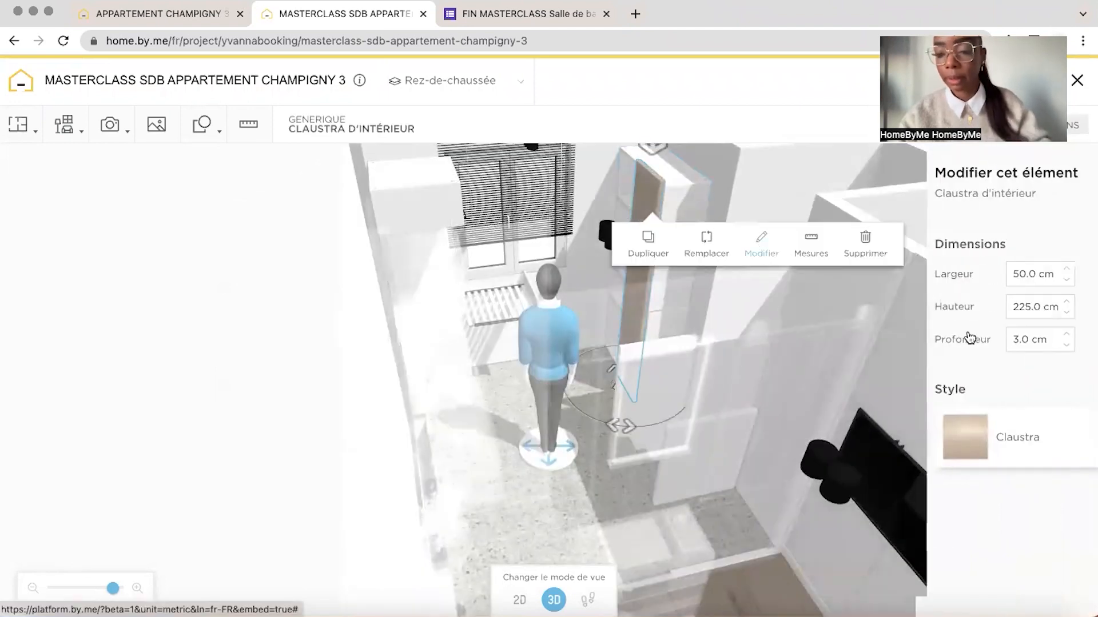
pyautogui.doubleClick(995, 308)
pyautogui.moveTo(207, 282); pyautogui.dragTo(400, 297)
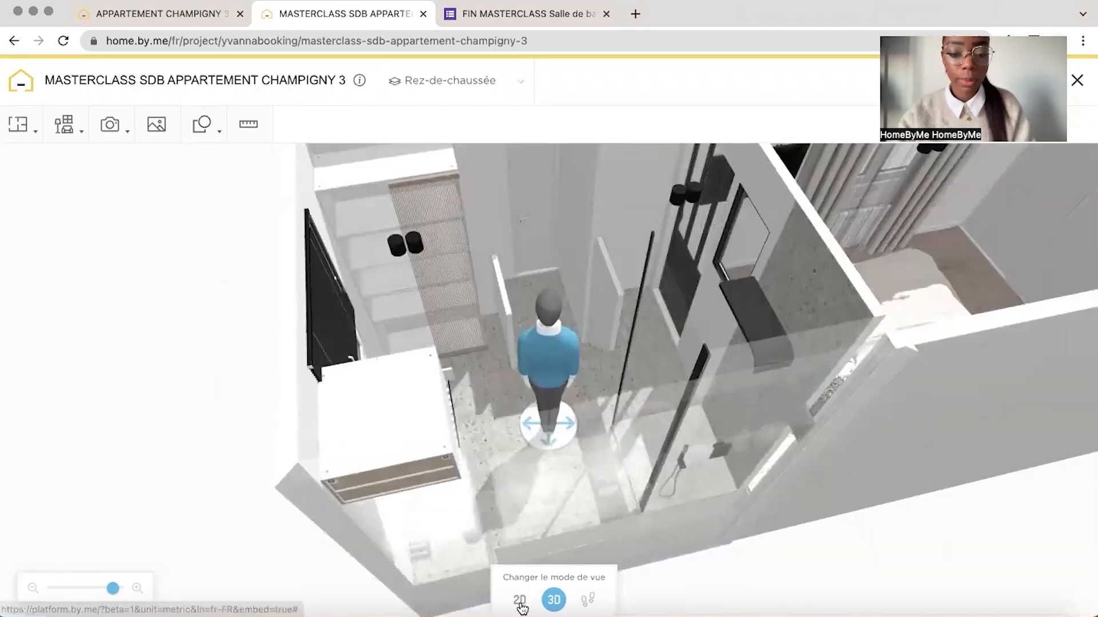
# In the 2D plan, duplicate the claustra and align the copy along the window-side half of the cabinet front
pyautogui.click(519, 604)
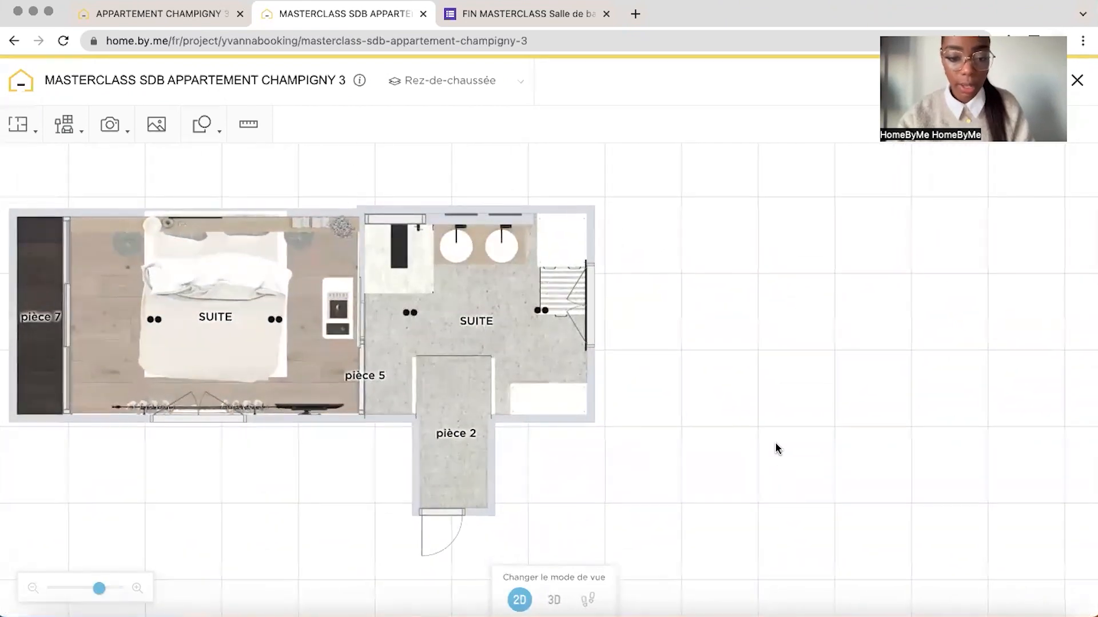
pyautogui.moveTo(100, 591); pyautogui.dragTo(119, 591)
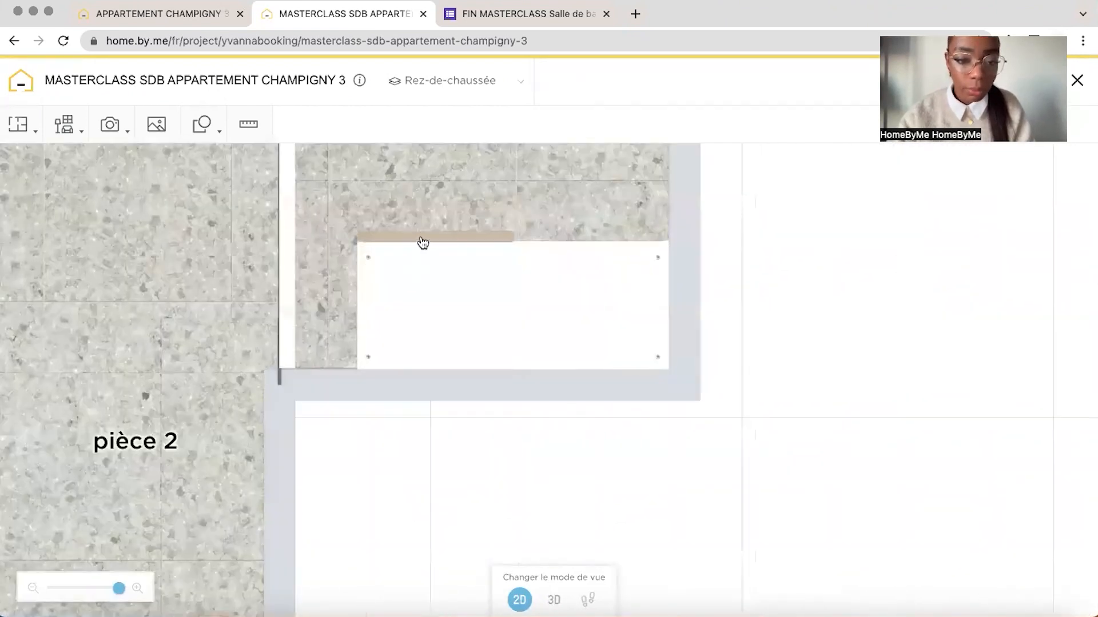
pyautogui.click(423, 243)
pyautogui.click(435, 290)
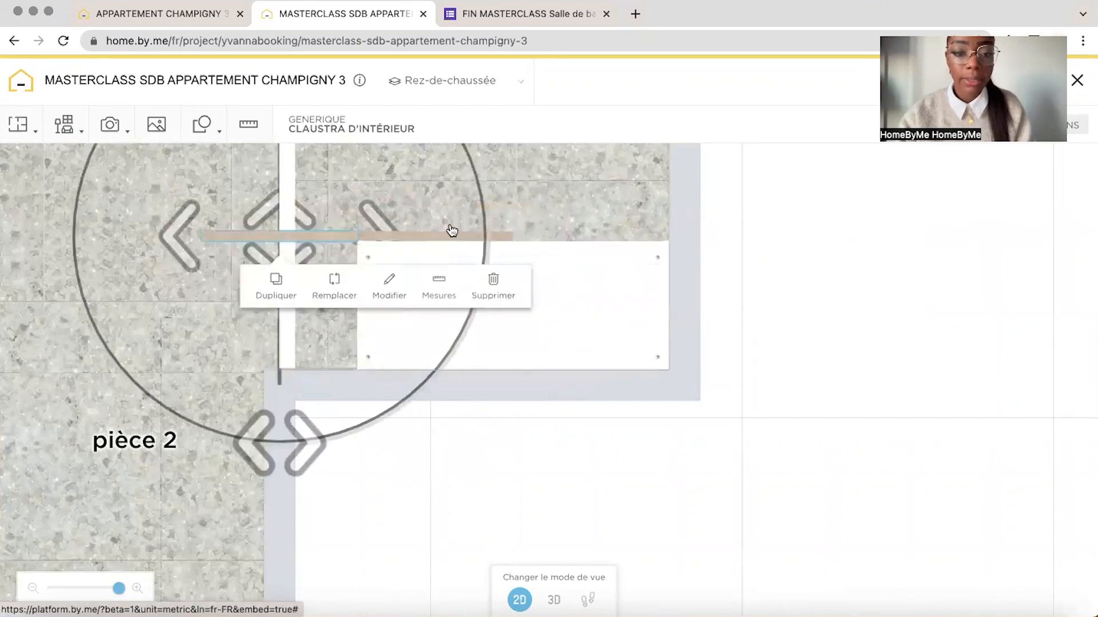
pyautogui.moveTo(339, 238); pyautogui.dragTo(642, 239)
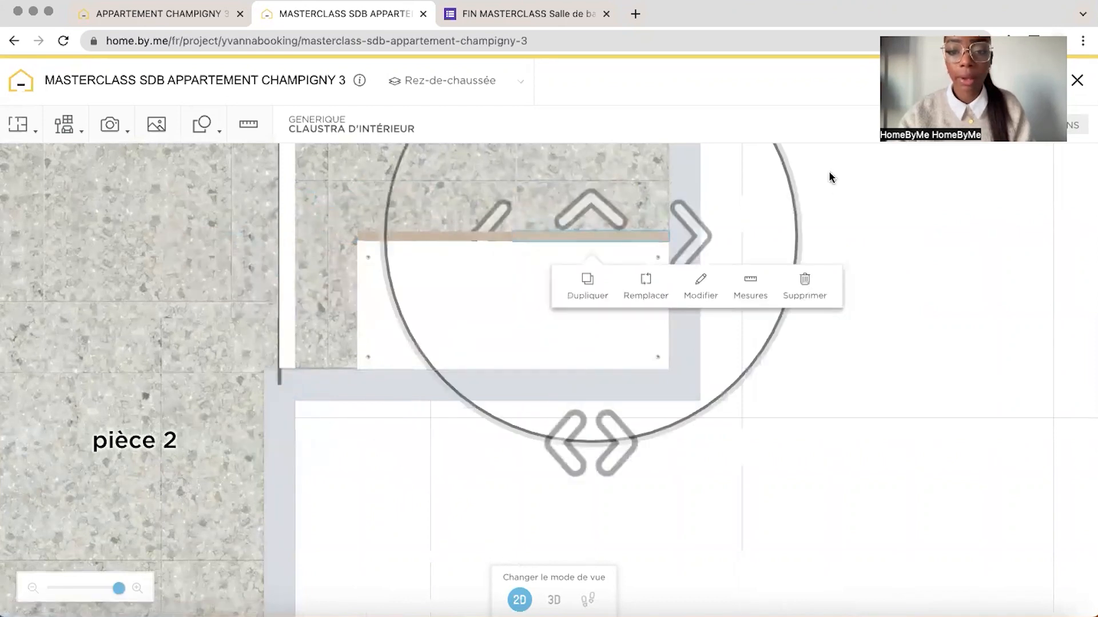
# Rotate the window-side claustra diagonally like an open door, keeping one end at the cabinet's corner against the window wall
pyautogui.moveTo(845, 211); pyautogui.dragTo(793, 310)
pyautogui.moveTo(343, 271); pyautogui.dragTo(433, 158)
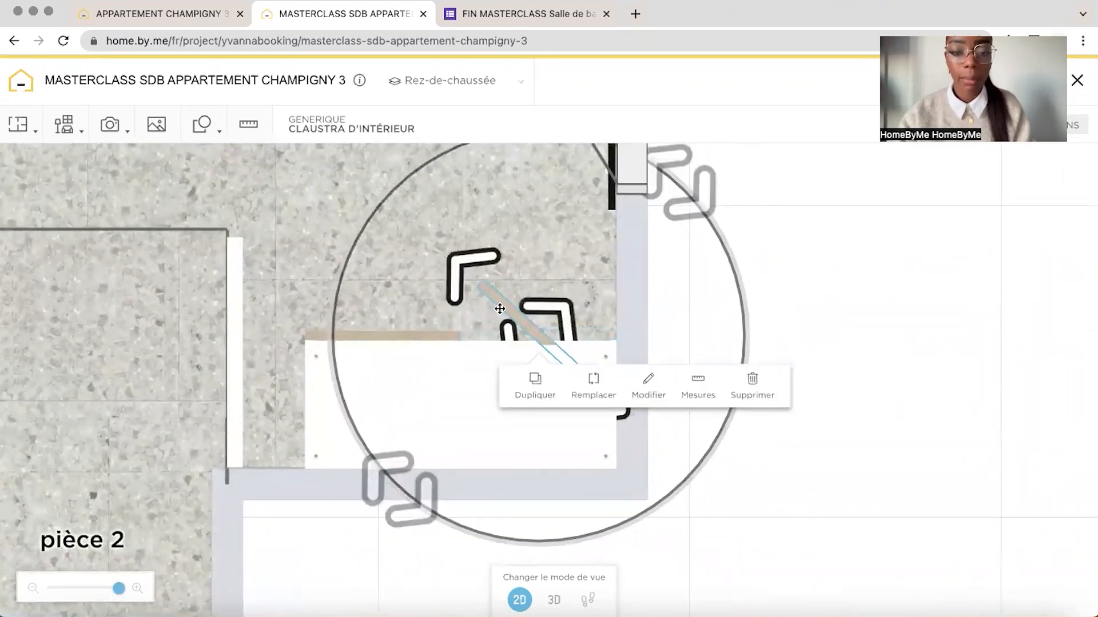
pyautogui.moveTo(499, 309); pyautogui.dragTo(517, 267)
pyautogui.moveTo(717, 185); pyautogui.dragTo(860, 250)
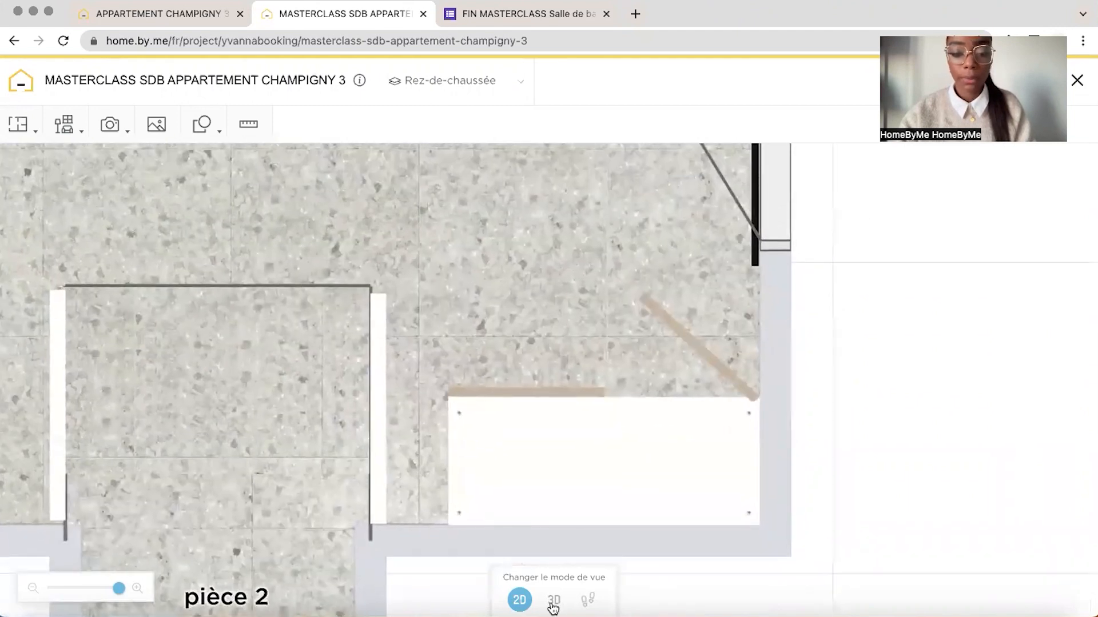
pyautogui.click(553, 603)
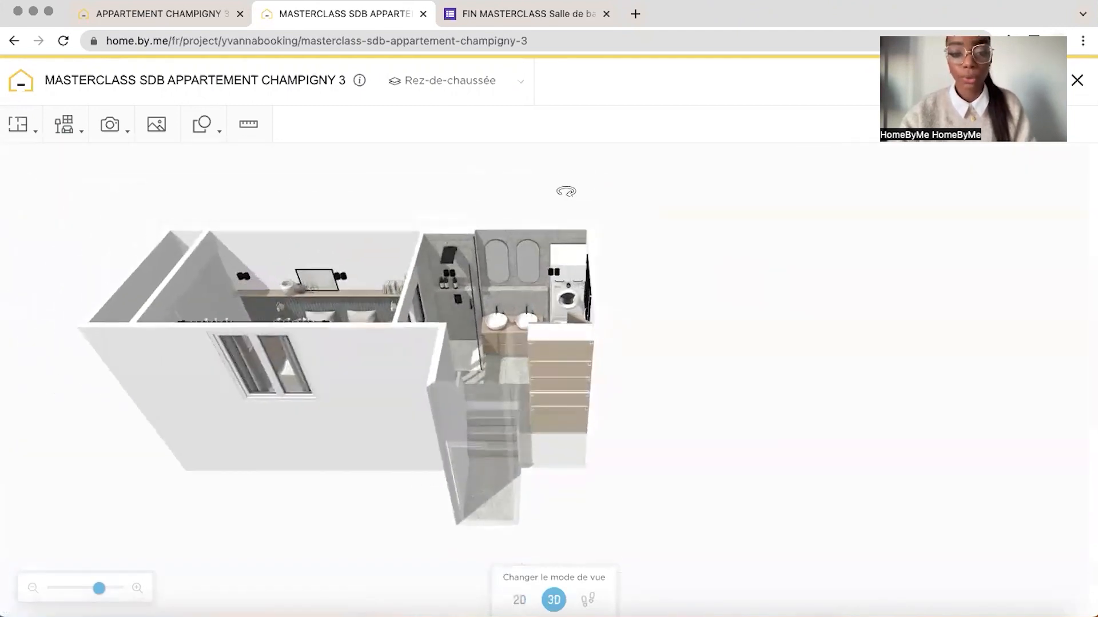
pyautogui.moveTo(98, 589); pyautogui.dragTo(126, 599)
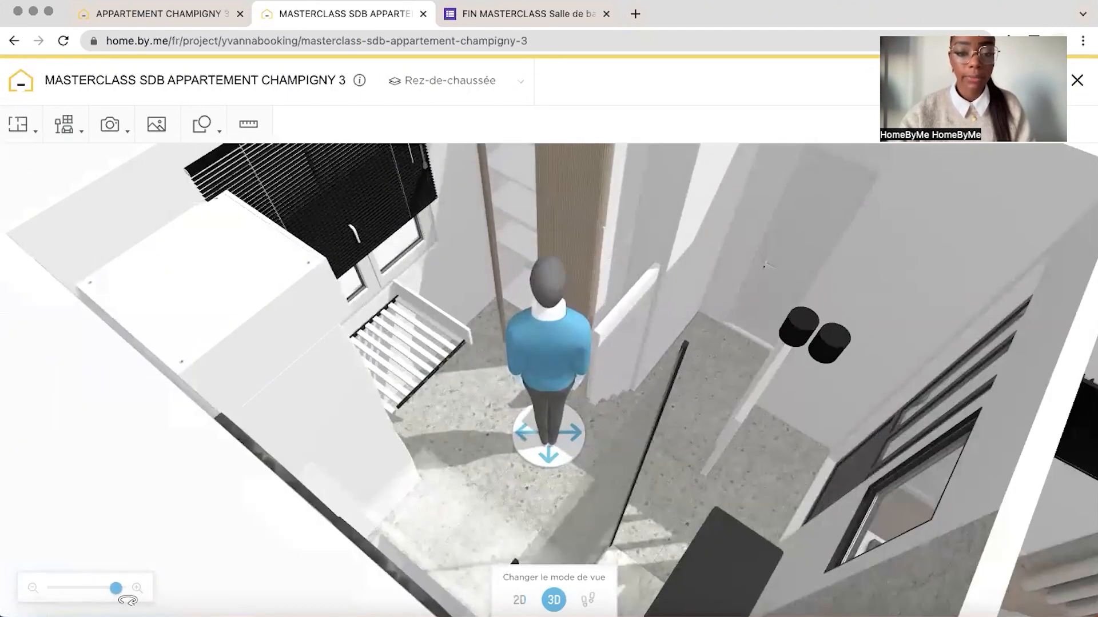
# Switch to the reference project and examine the folded towels stored on the tall cabinet's shelves
pyautogui.click(165, 13)
pyautogui.click(674, 486)
pyautogui.scroll(-3, 162, 253)
pyautogui.moveTo(139, 253); pyautogui.dragTo(135, 258)
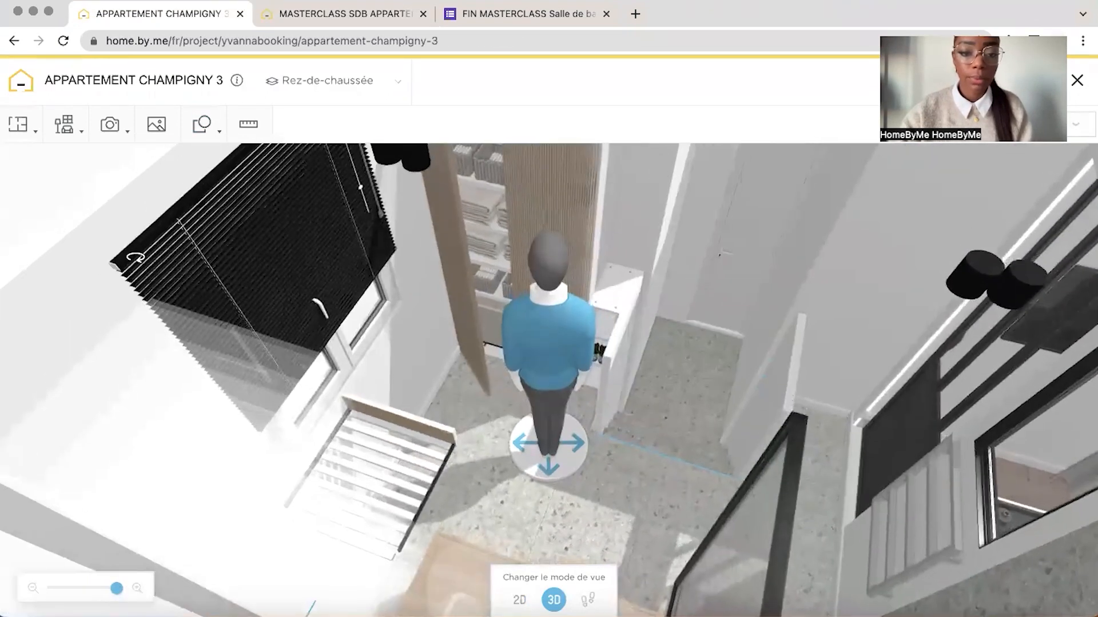
pyautogui.click(497, 182)
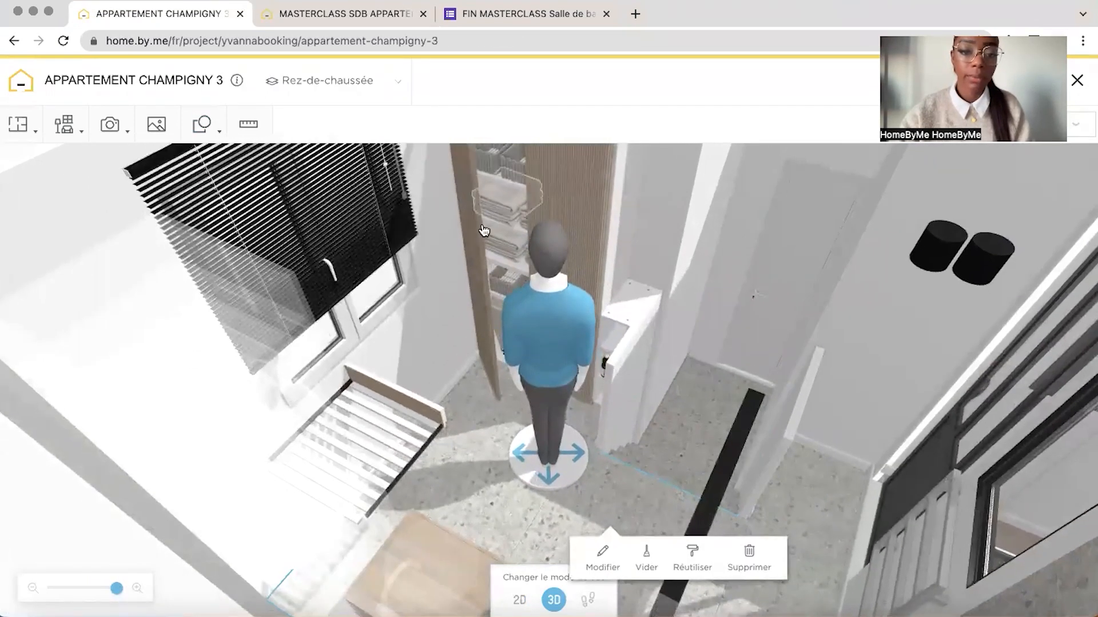
pyautogui.moveTo(385, 248); pyautogui.dragTo(402, 255)
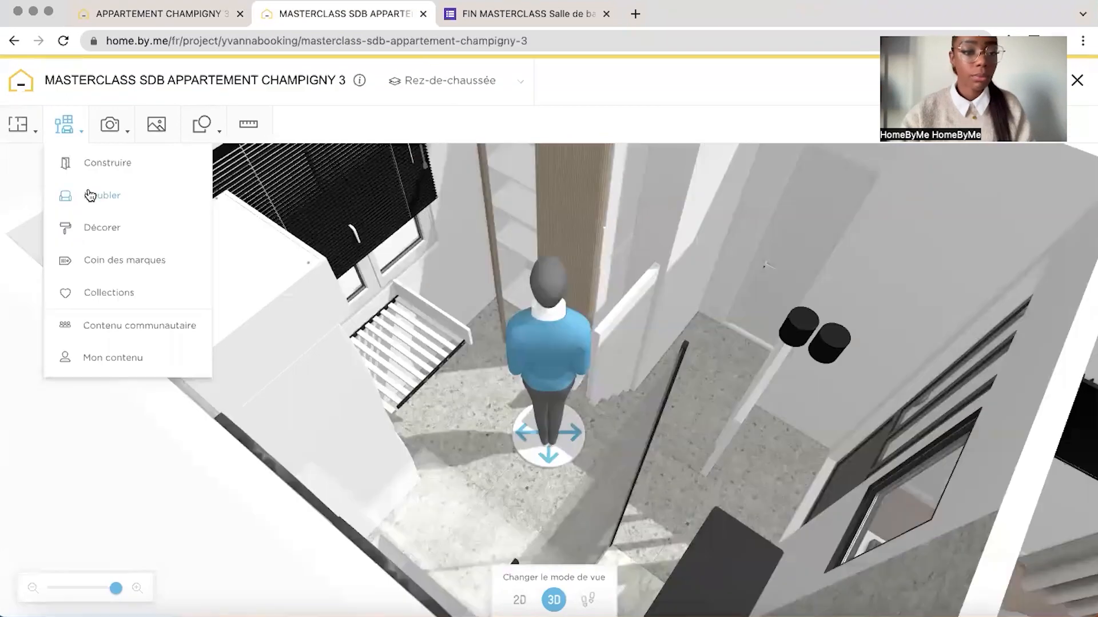
# Search the furniture catalogue for "serviette", add a folded towel stack, recolour it light and place towel stacks on the tall cabinet's shelves
pyautogui.click(90, 195)
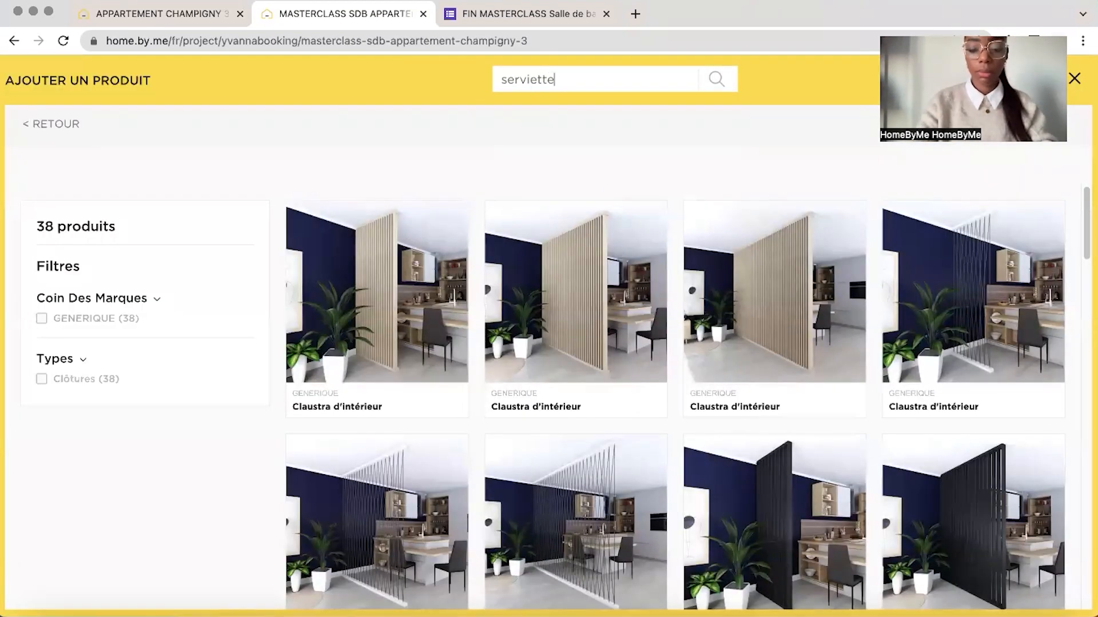
pyautogui.press('Return')
pyautogui.scroll(-1, 729, 400)
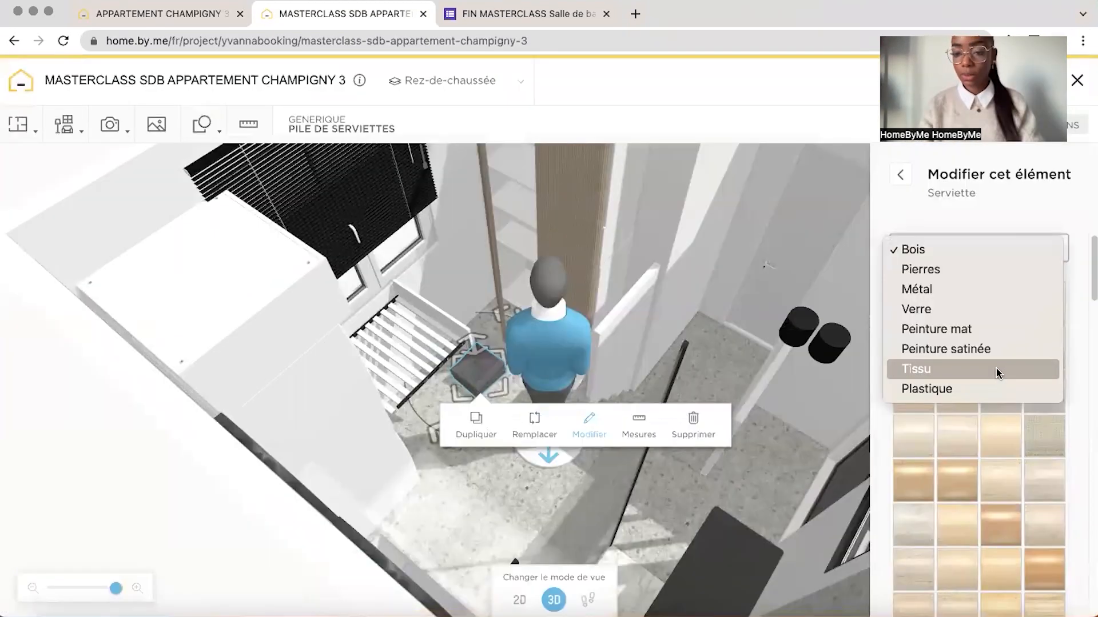
pyautogui.click(1009, 436)
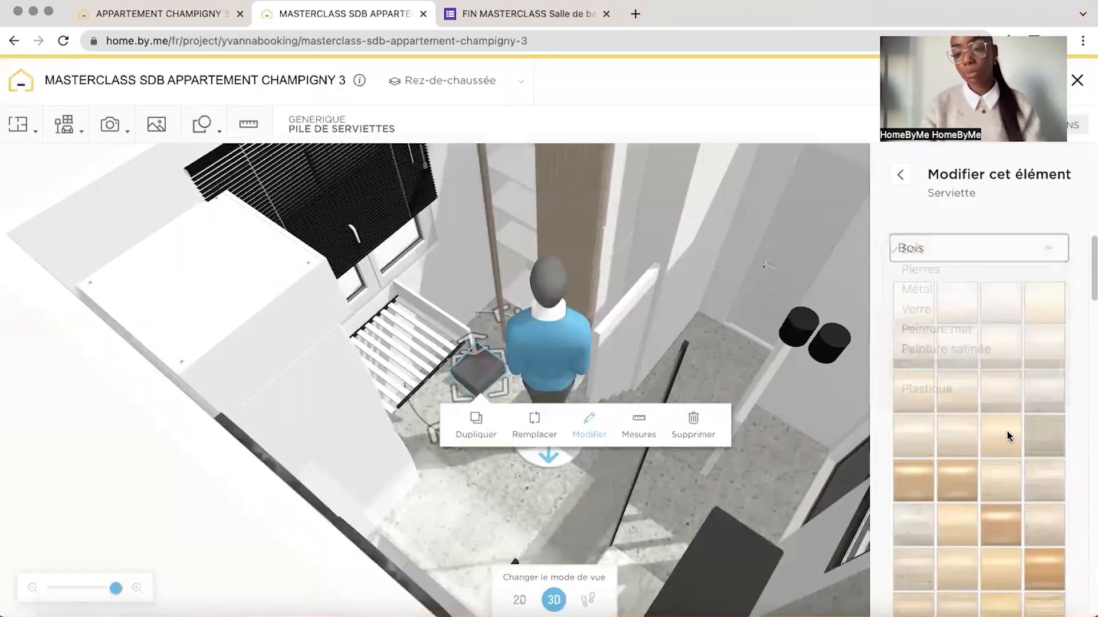
pyautogui.scroll(-6, 1009, 429)
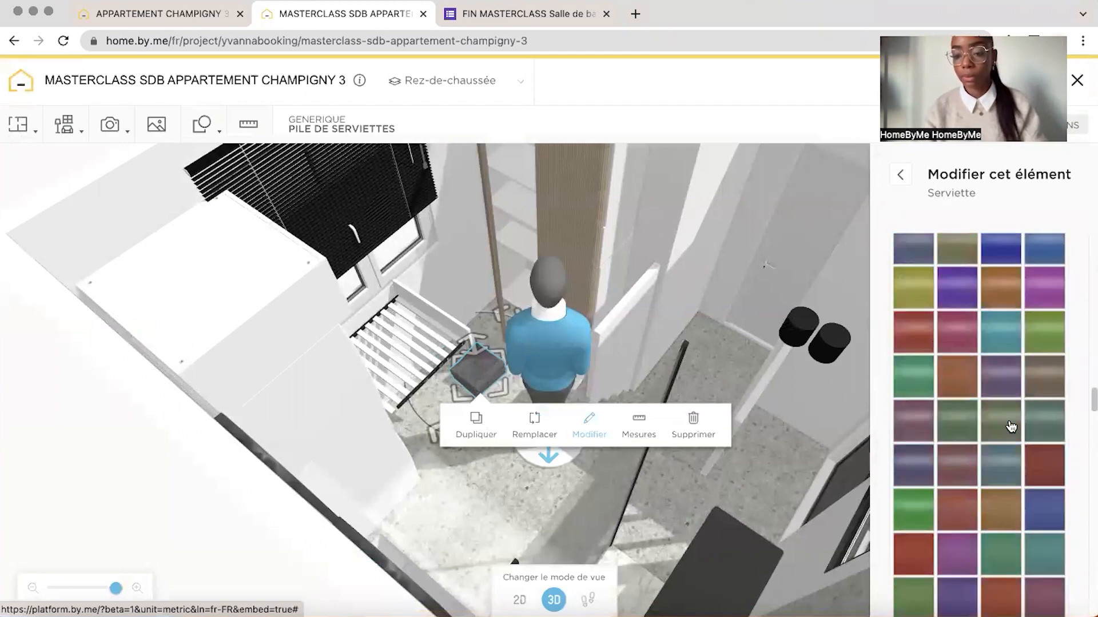
pyautogui.scroll(-5, 1008, 457)
pyautogui.moveTo(477, 372); pyautogui.dragTo(531, 185)
pyautogui.moveTo(147, 206); pyautogui.dragTo(161, 170)
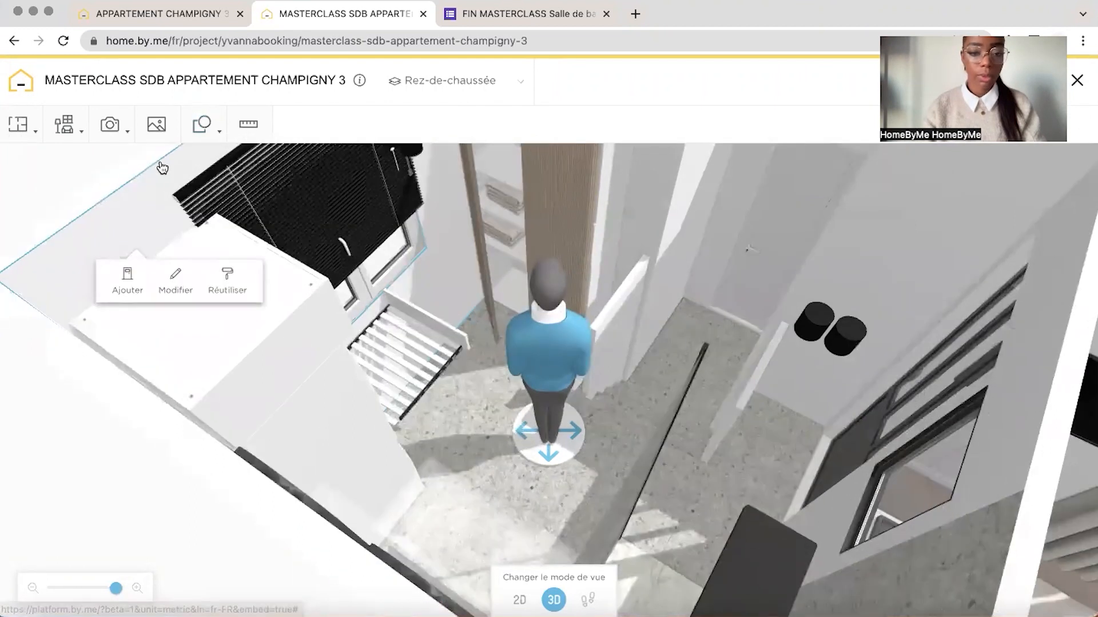
# Search the catalogue for "panier", add the open wicker basket in a pale wood finish and place it on the tall cabinet's upper shelf
pyautogui.click(59, 124)
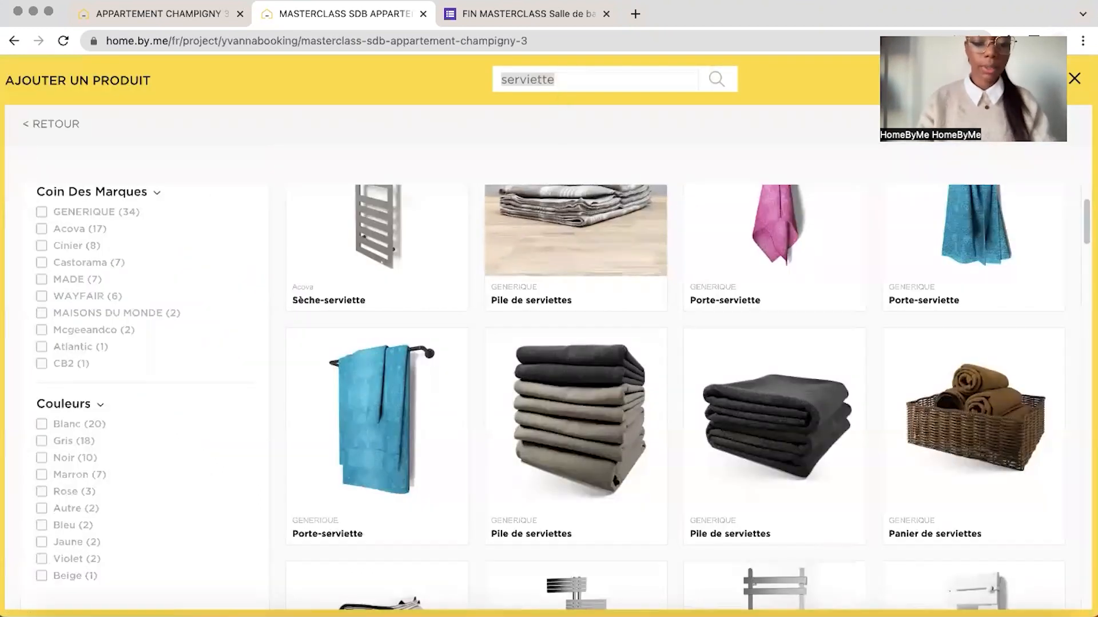
pyautogui.write('panier')
pyautogui.press('Return')
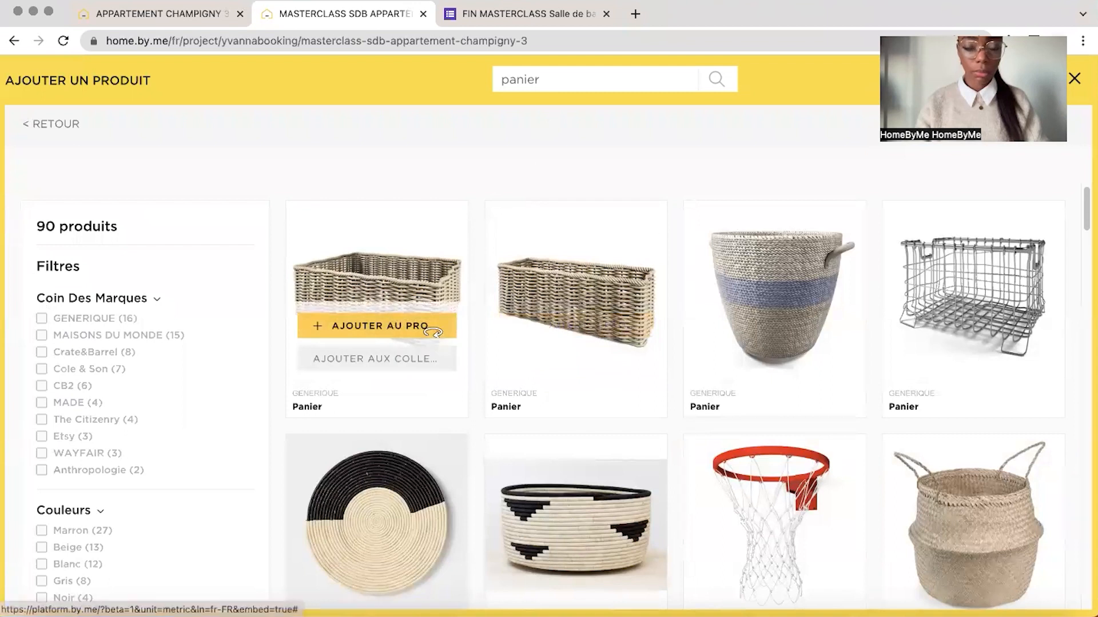
pyautogui.click(432, 332)
pyautogui.click(919, 436)
pyautogui.click(1044, 389)
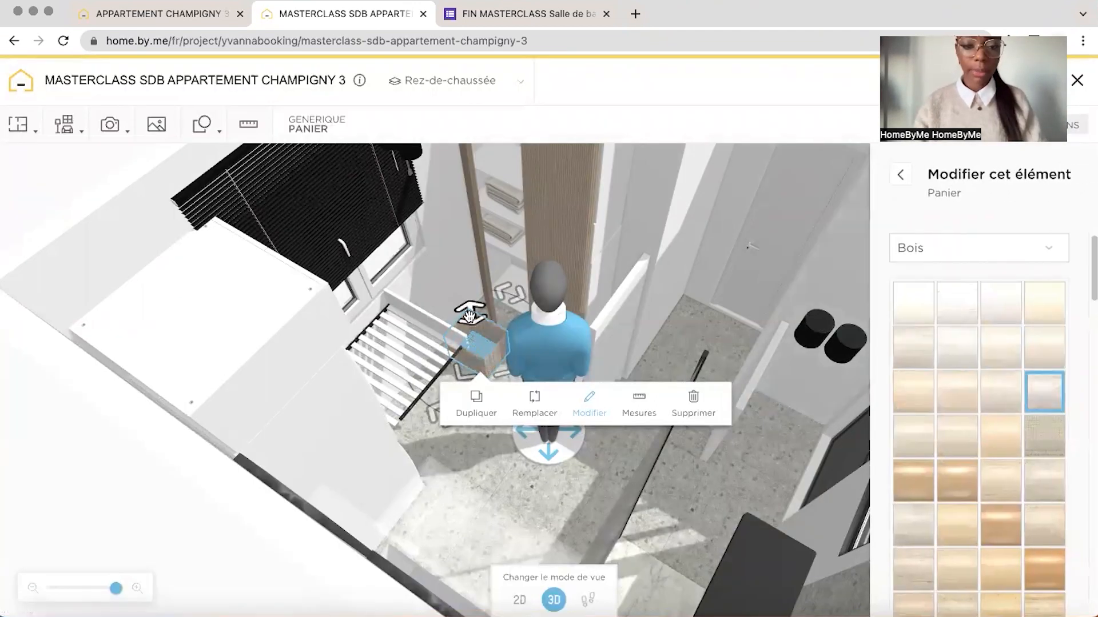
pyautogui.moveTo(469, 315); pyautogui.dragTo(451, 171)
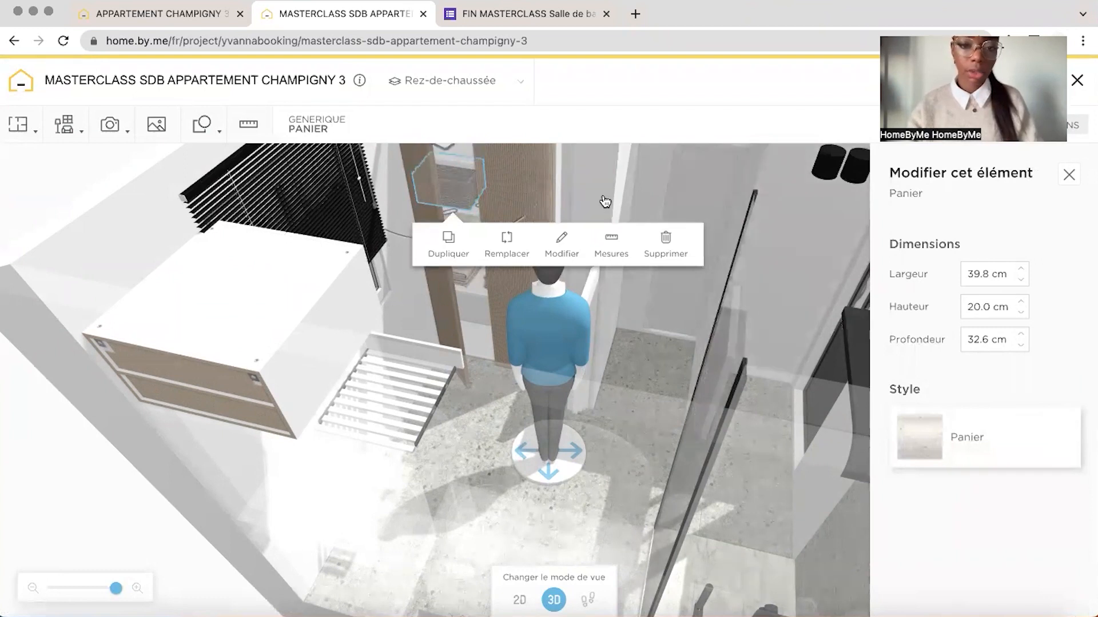
pyautogui.click(599, 179)
# From the bathroom accessories, add the Dennie grand panier a linge and place it in the tall cabinet's bottom compartment
pyautogui.moveTo(598, 177); pyautogui.dragTo(487, 303)
pyautogui.click(65, 127)
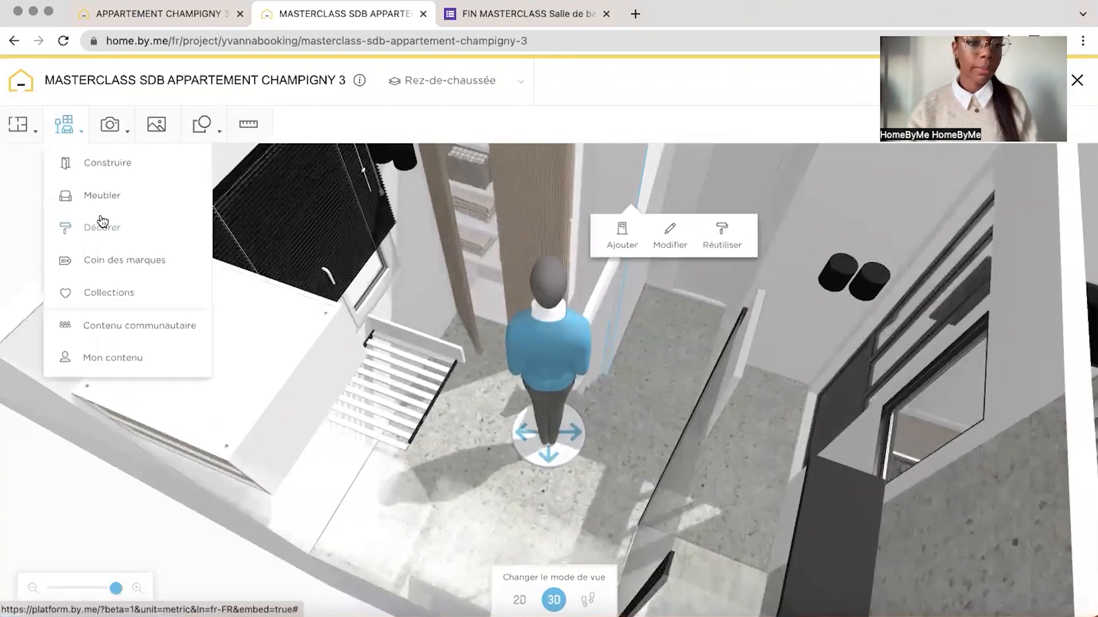
pyautogui.click(102, 196)
pyautogui.click(39, 128)
pyautogui.scroll(-3, 178, 566)
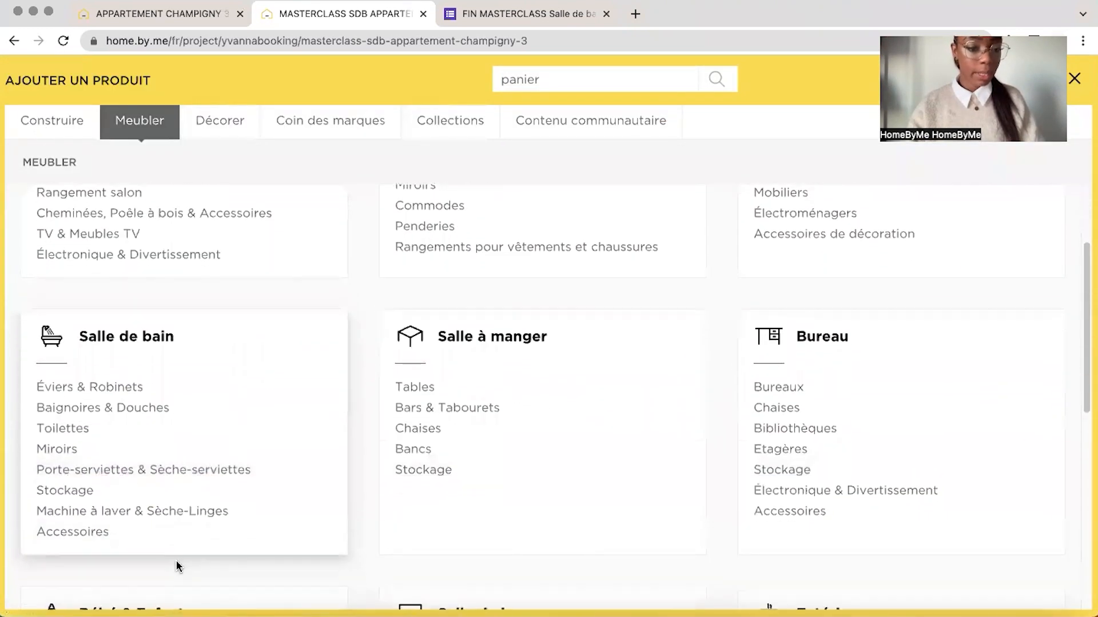
pyautogui.click(73, 531)
pyautogui.click(563, 337)
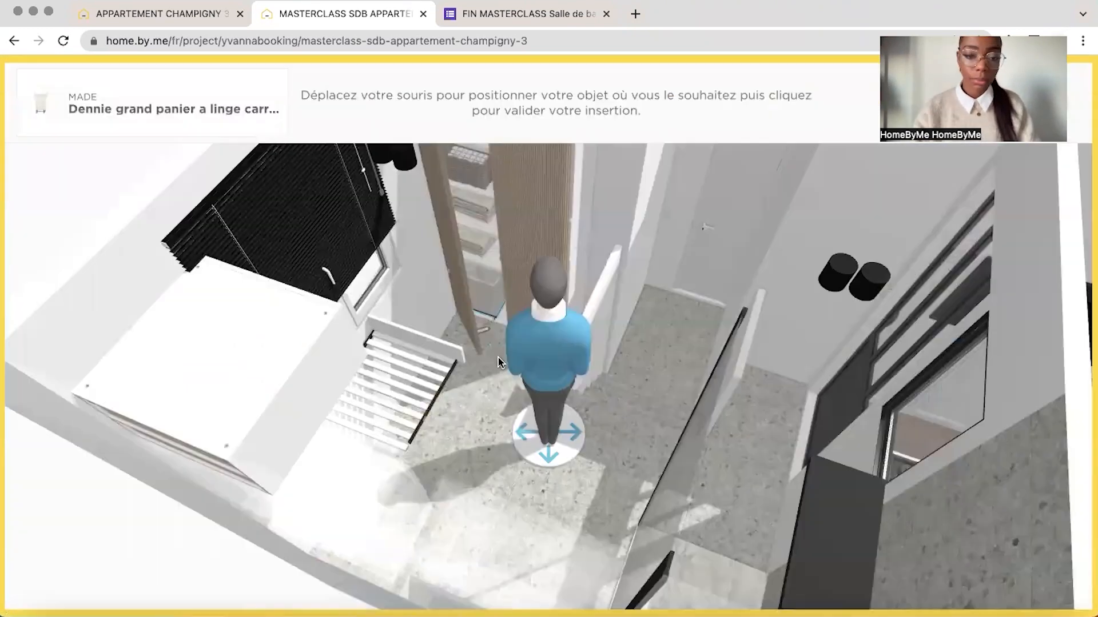
pyautogui.click(501, 306)
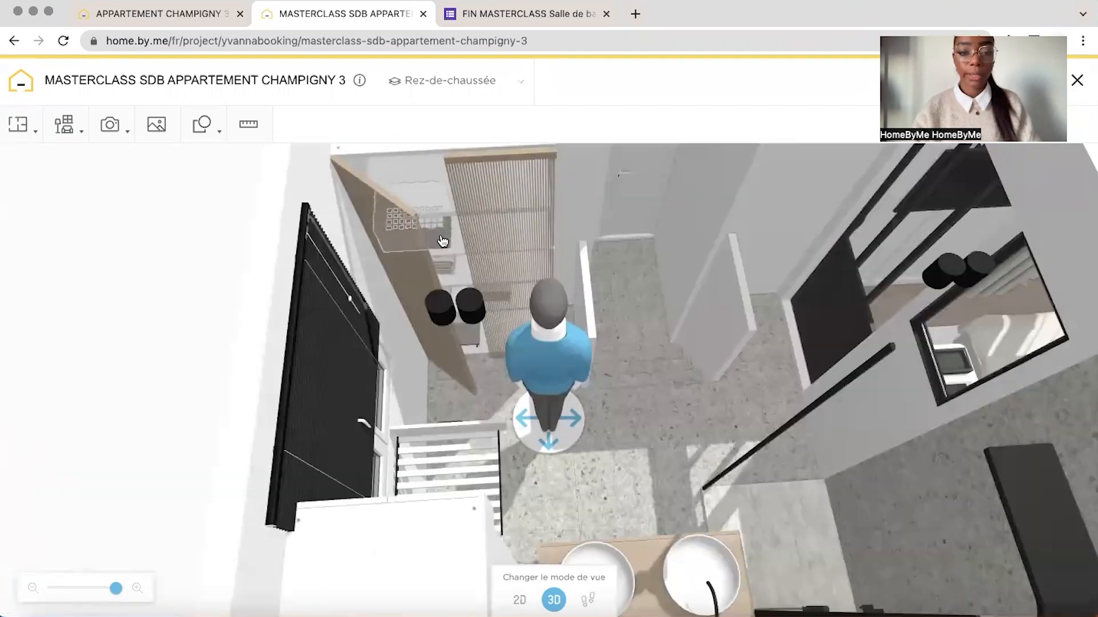
# Duplicate the wicker basket on the tall cabinet's upper shelf and place the copy in the cabinet
pyautogui.click(442, 243)
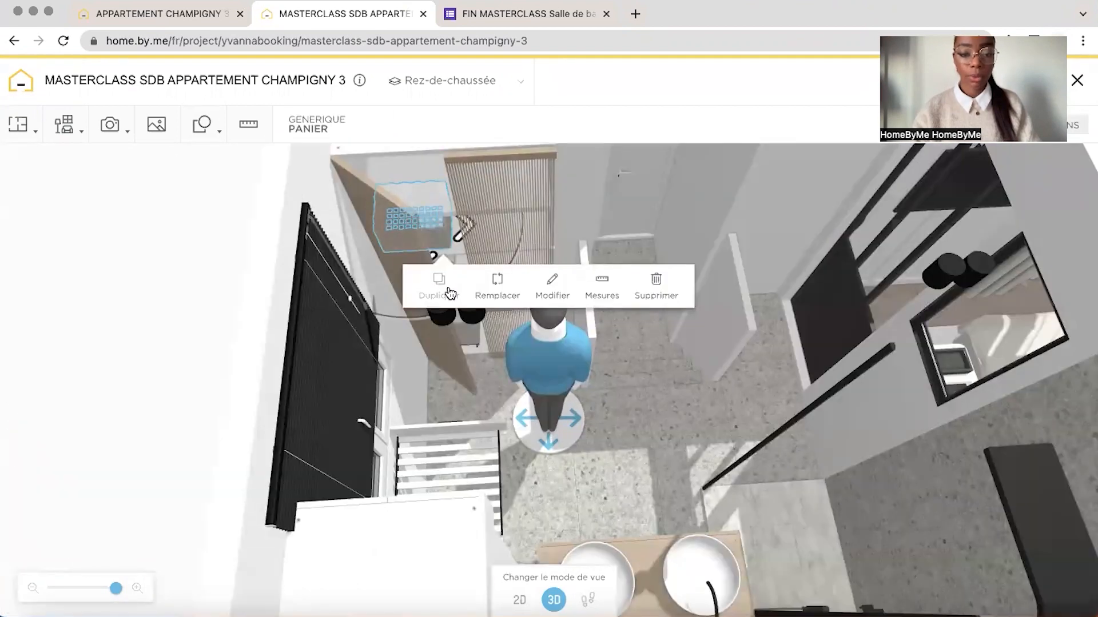
pyautogui.moveTo(462, 256); pyautogui.dragTo(525, 251)
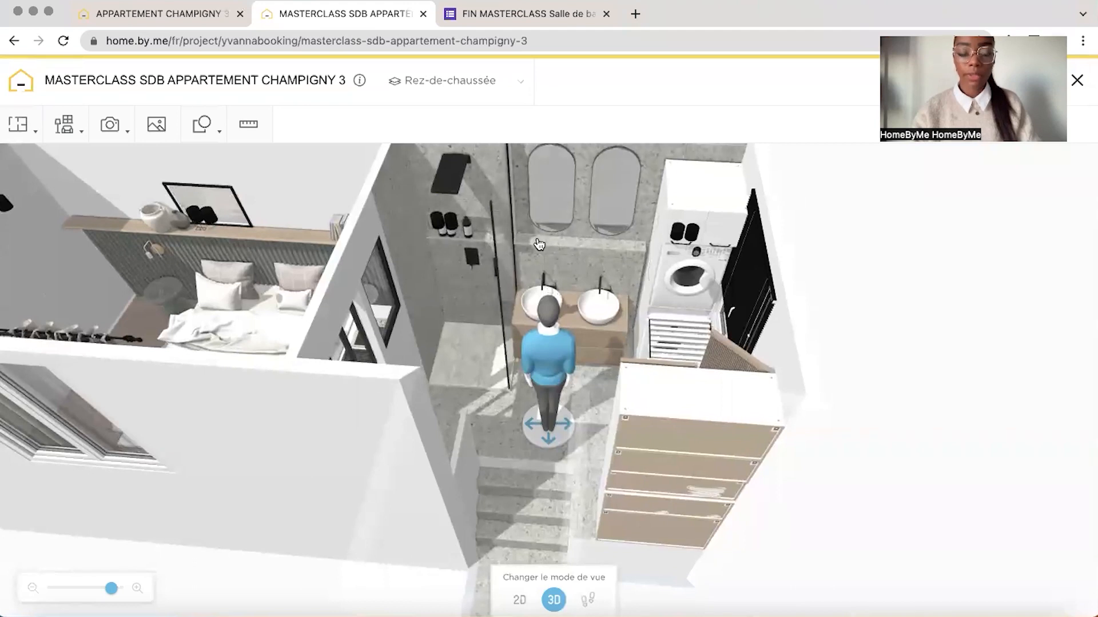
# Switch to the reference project and check the dimensions of the small wall cabinet beside the claustra-fronted storage
pyautogui.click(188, 14)
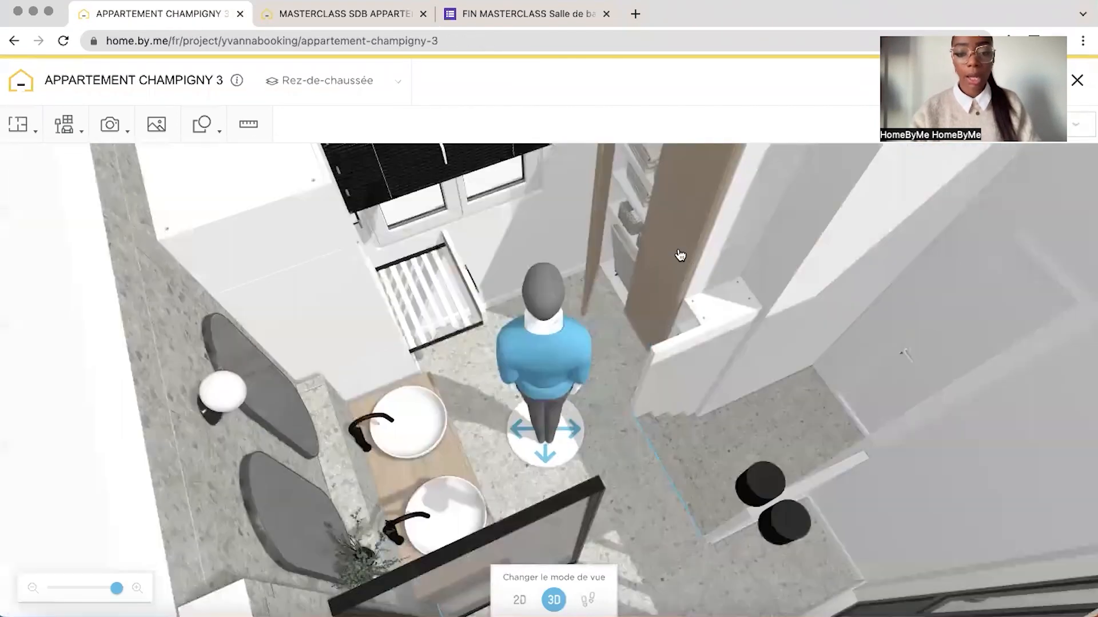
pyautogui.moveTo(679, 256); pyautogui.dragTo(602, 252)
pyautogui.click(600, 237)
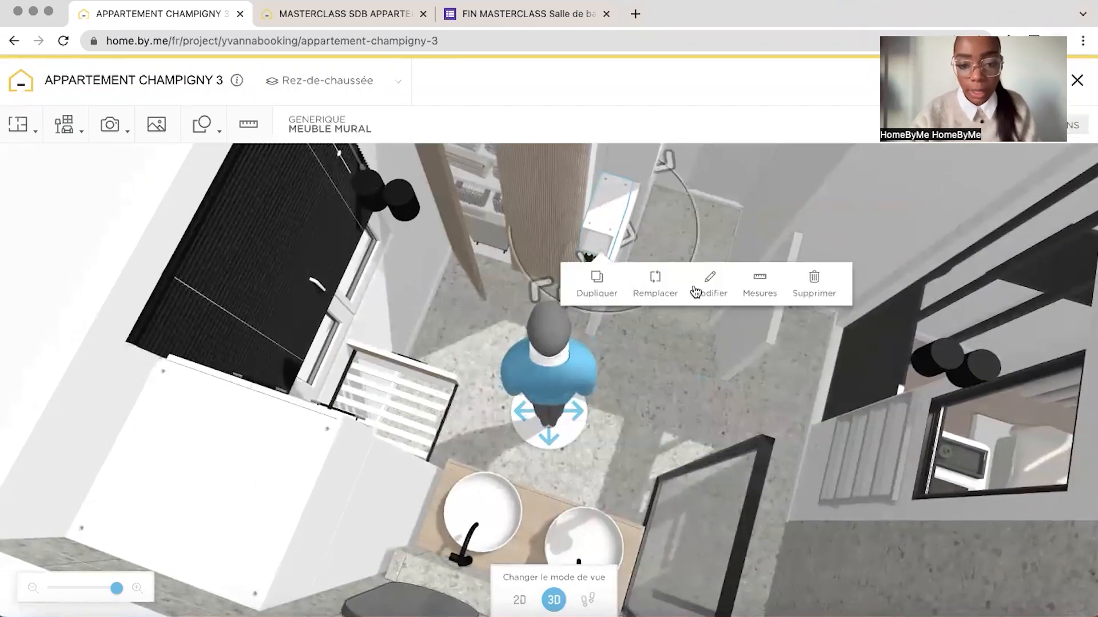
pyautogui.click(710, 285)
pyautogui.click(718, 192)
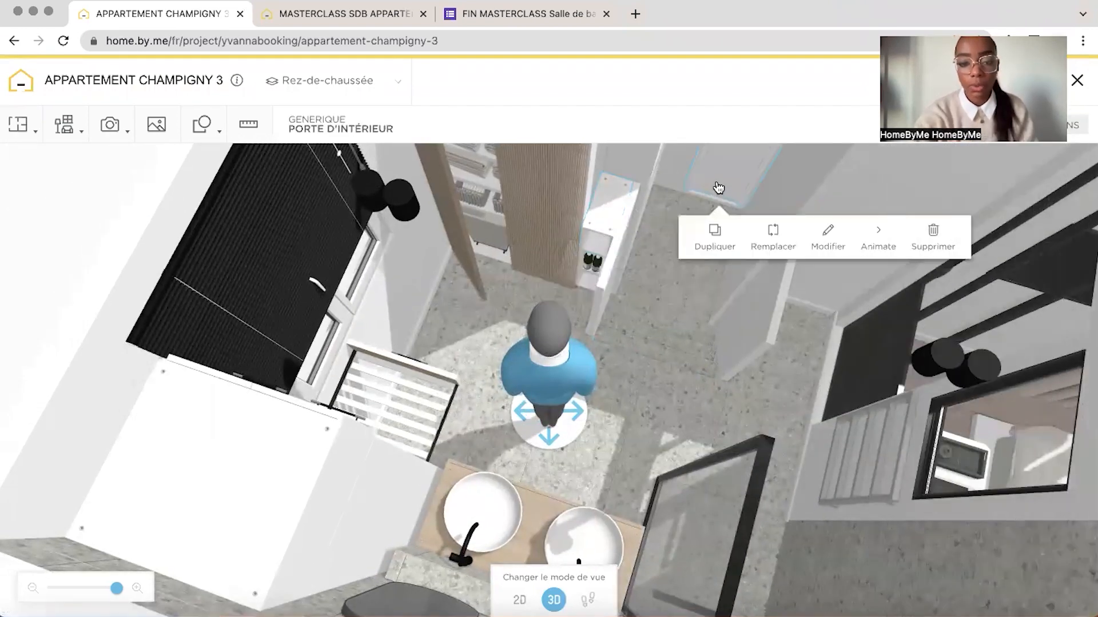
pyautogui.click(603, 231)
pyautogui.click(719, 284)
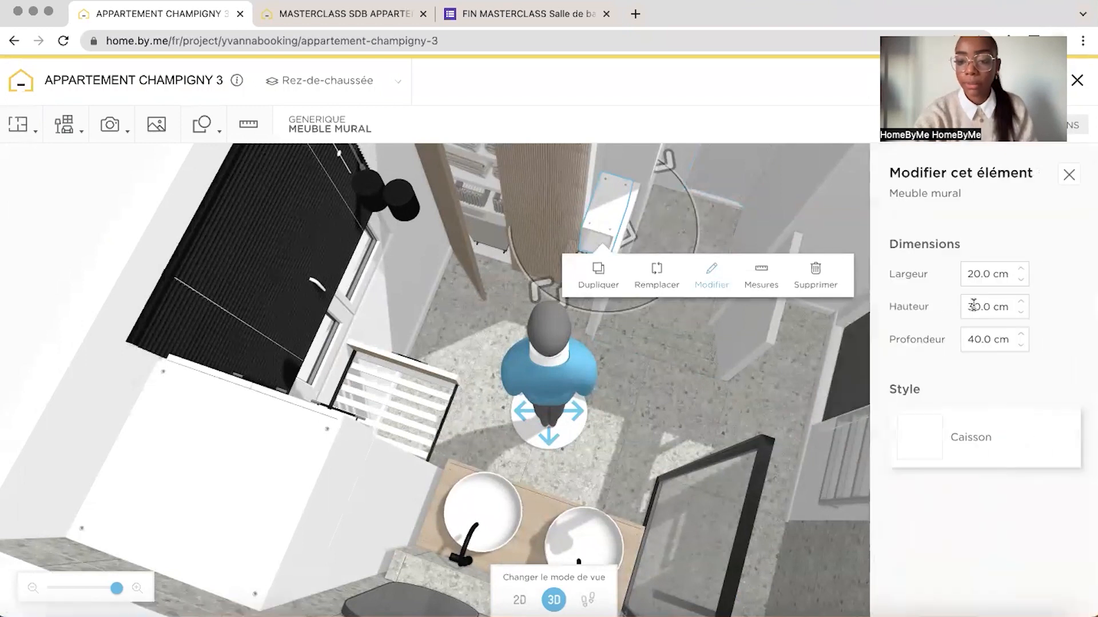
# In the masterclass project, add the small white cabinets between the tall storage cabinet and the stairs, checking them against the reference project
pyautogui.click(339, 15)
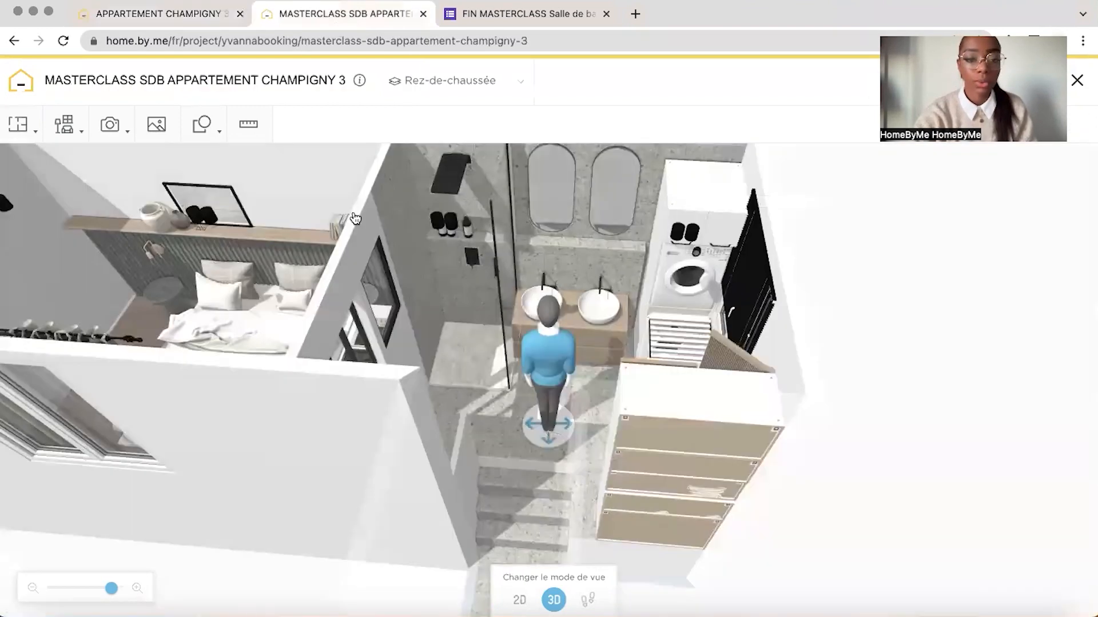
pyautogui.click(650, 292)
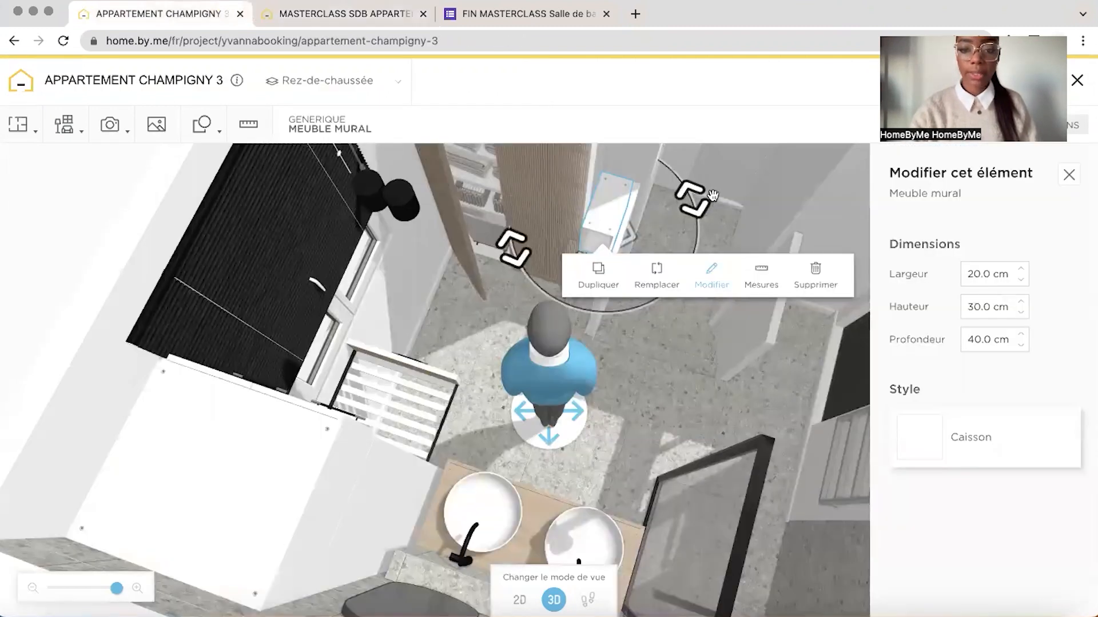
pyautogui.click(730, 177)
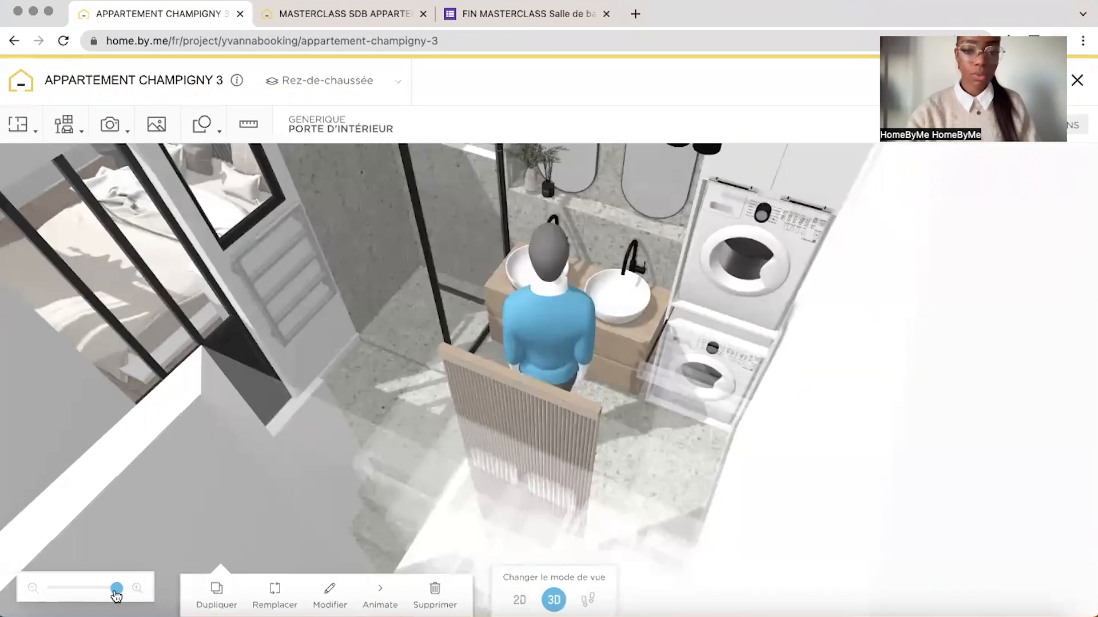
pyautogui.moveTo(116, 596); pyautogui.dragTo(111, 592)
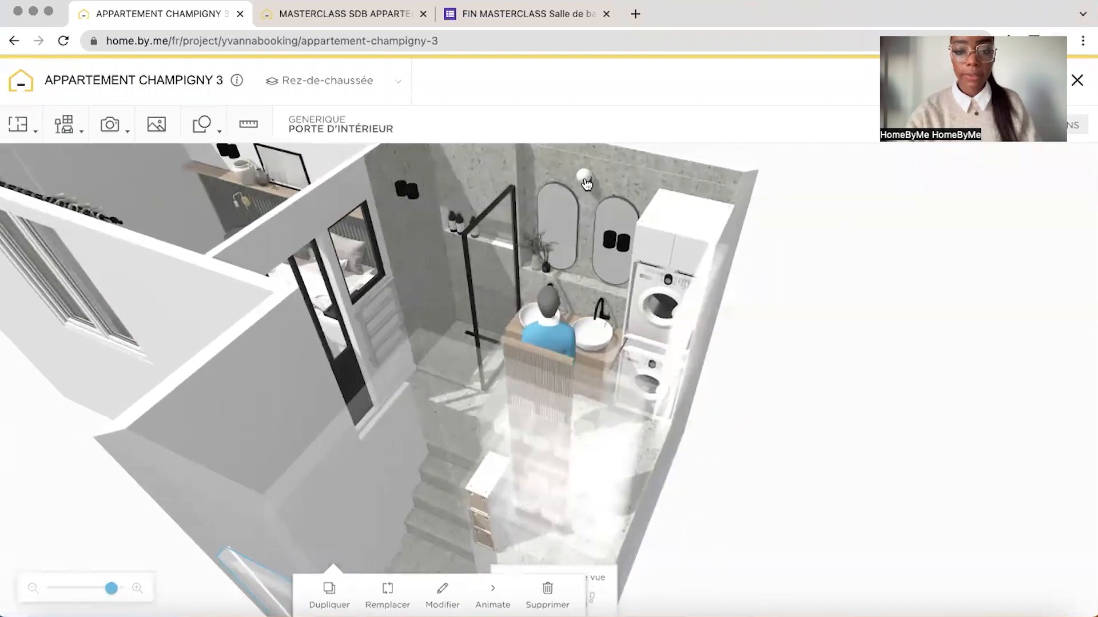
# In the masterclass project, search the catalogue for "plante", add a plant near the vanity and size it 44 cm wide, 54 cm high, 47 cm deep
pyautogui.click(323, 20)
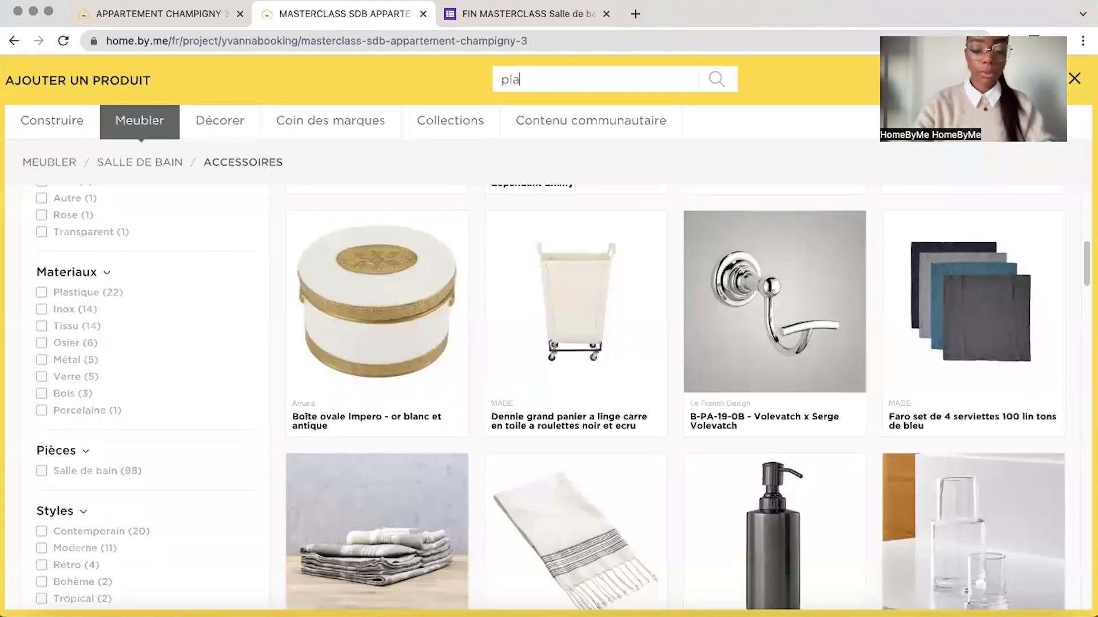
pyautogui.write('nte')
pyautogui.press('Return')
pyautogui.scroll(-4, 629, 380)
pyautogui.scroll(-10, 629, 380)
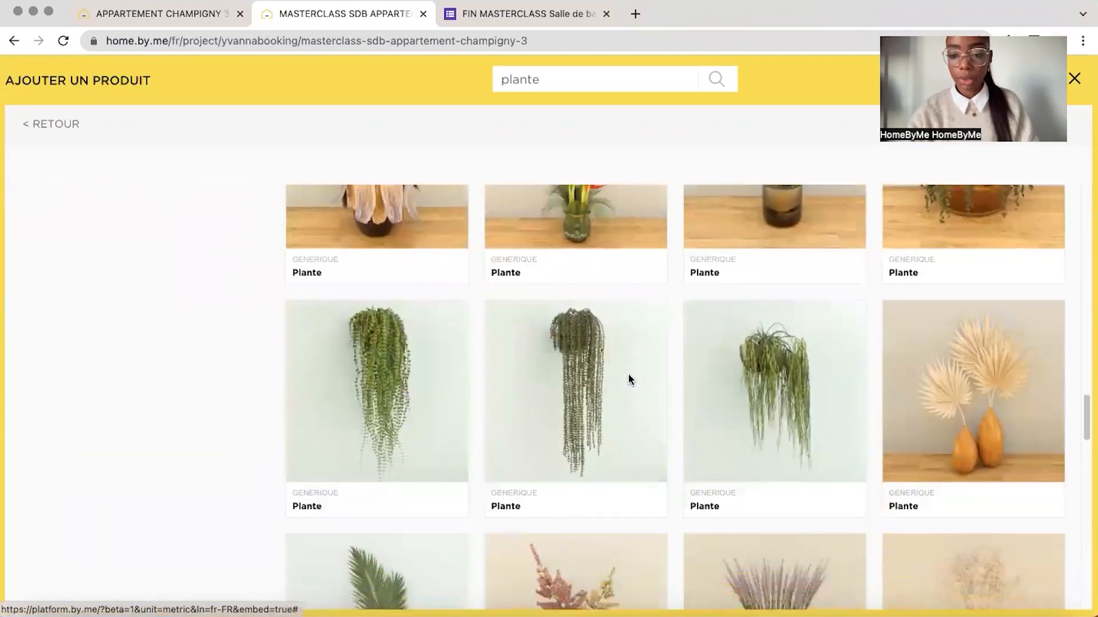
pyautogui.scroll(-10, 641, 360)
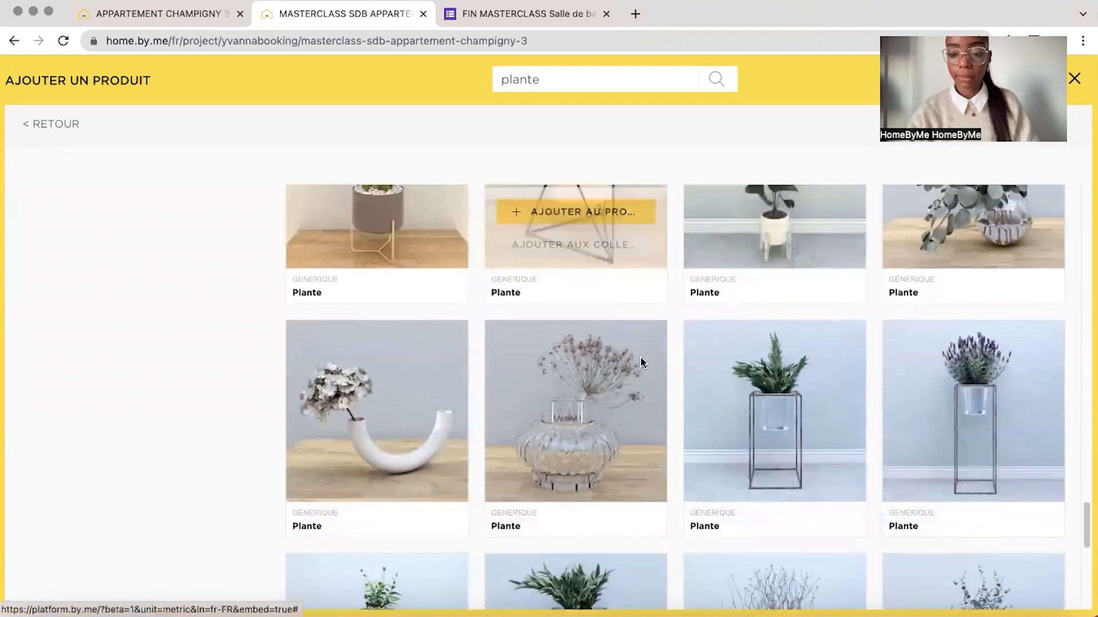
pyautogui.click(996, 287)
pyautogui.click(512, 432)
pyautogui.click(607, 452)
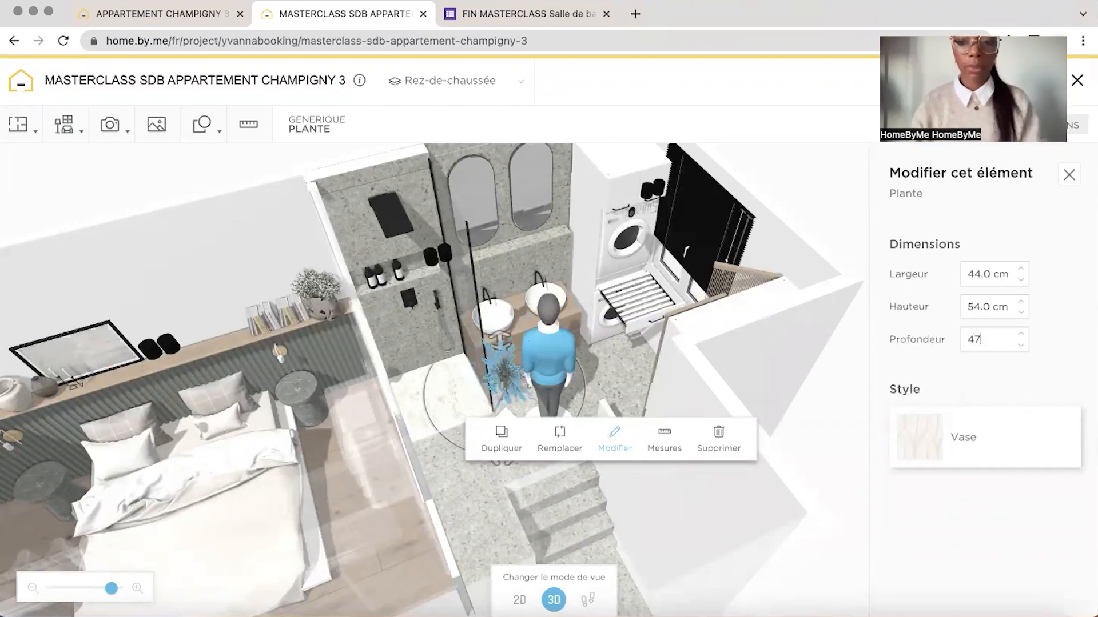
pyautogui.click(1005, 424)
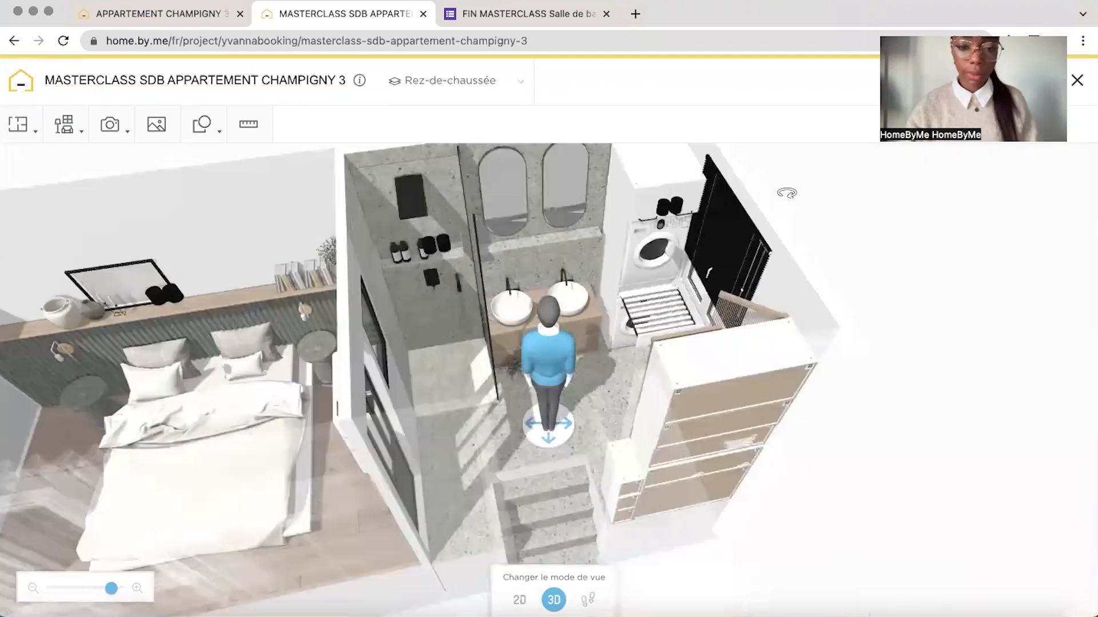
# Raise the plant above the vanity and bring it to the ledge below the arched mirrors
pyautogui.moveTo(787, 191); pyautogui.dragTo(582, 286)
pyautogui.click(489, 329)
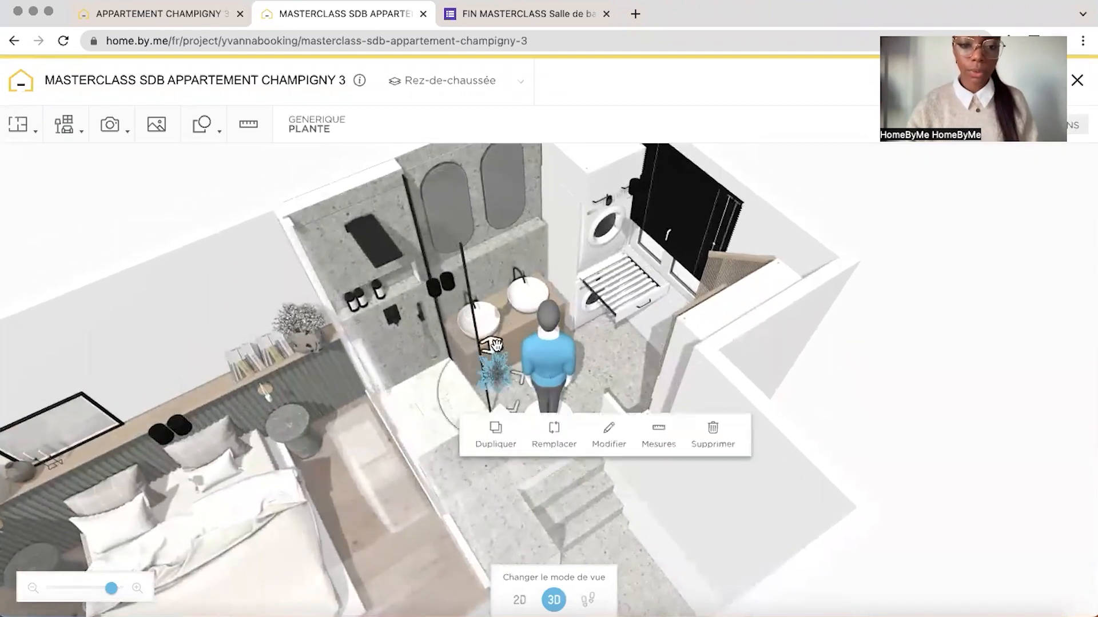
pyautogui.moveTo(496, 221); pyautogui.dragTo(495, 218)
pyautogui.moveTo(766, 184); pyautogui.dragTo(592, 239)
pyautogui.moveTo(526, 267); pyautogui.dragTo(544, 236)
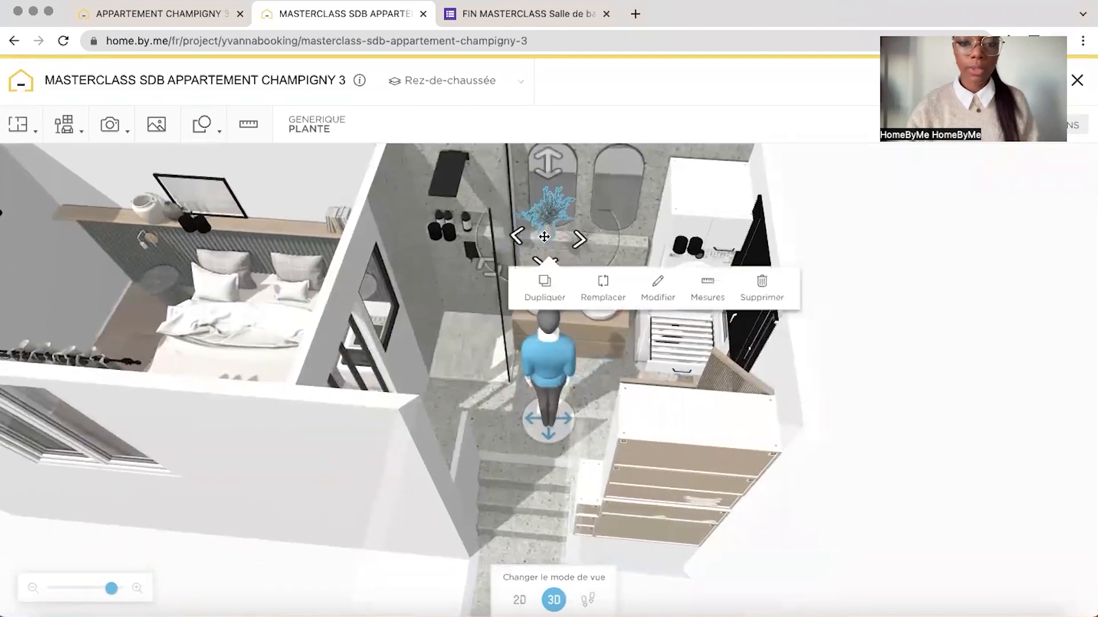
# In the 2D plan, position the plant on the shower-side end of the ledge behind the basins, and check its placement in 3D
pyautogui.click(519, 601)
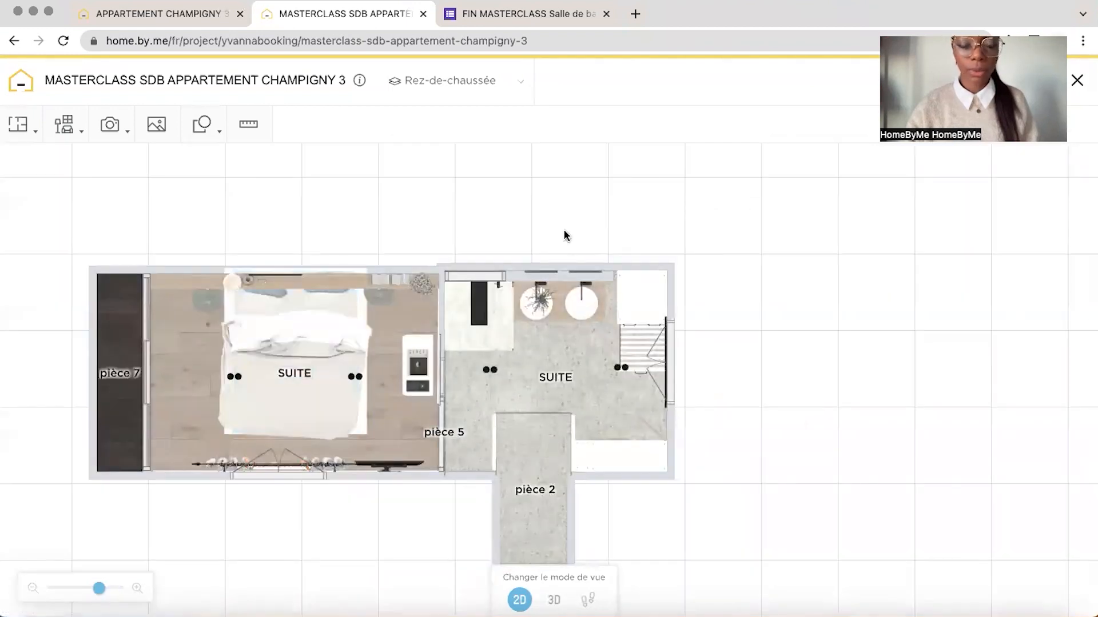
pyautogui.click(116, 589)
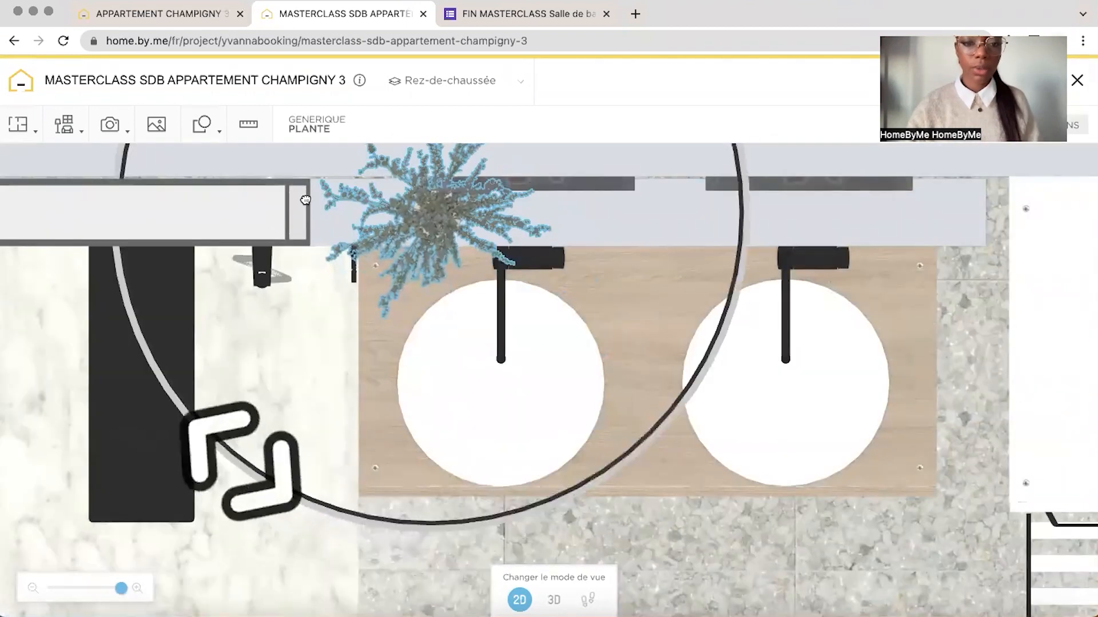
pyautogui.moveTo(226, 454); pyautogui.dragTo(172, 389)
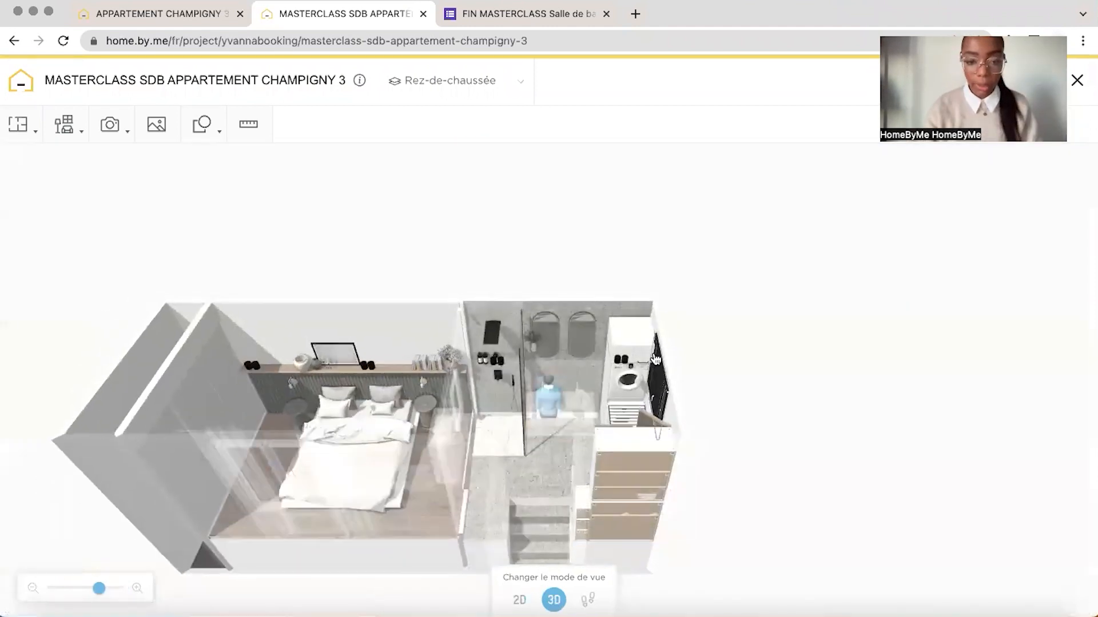
pyautogui.moveTo(547, 405); pyautogui.dragTo(565, 415)
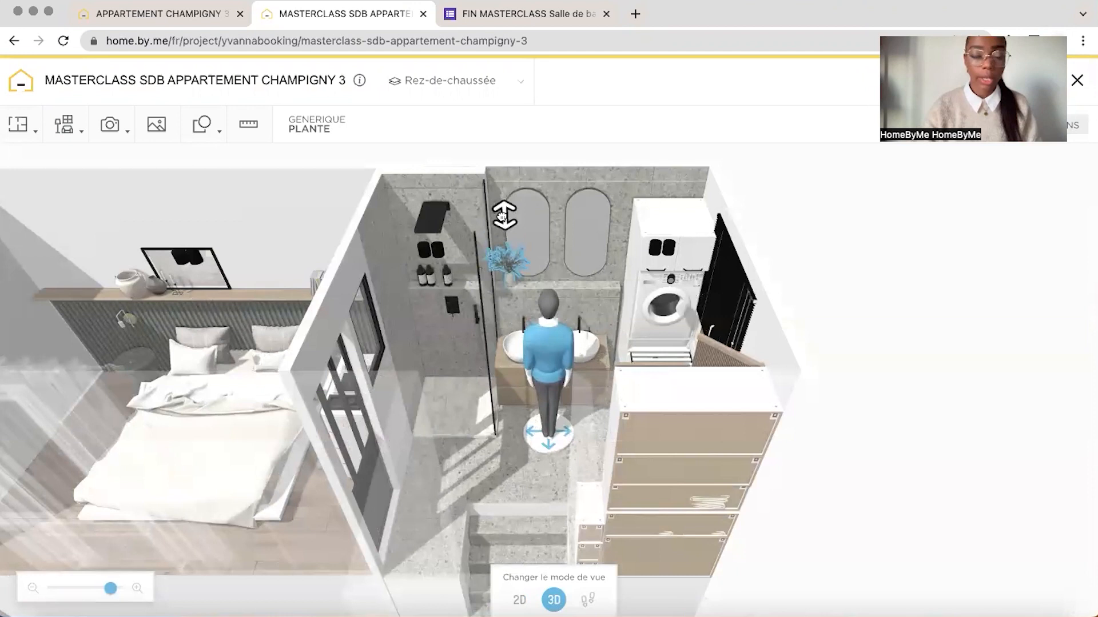
# Add a black reed diffuser from the bathroom accessories and bring it beside the plant on the ledge below the arched mirrors
pyautogui.click(63, 124)
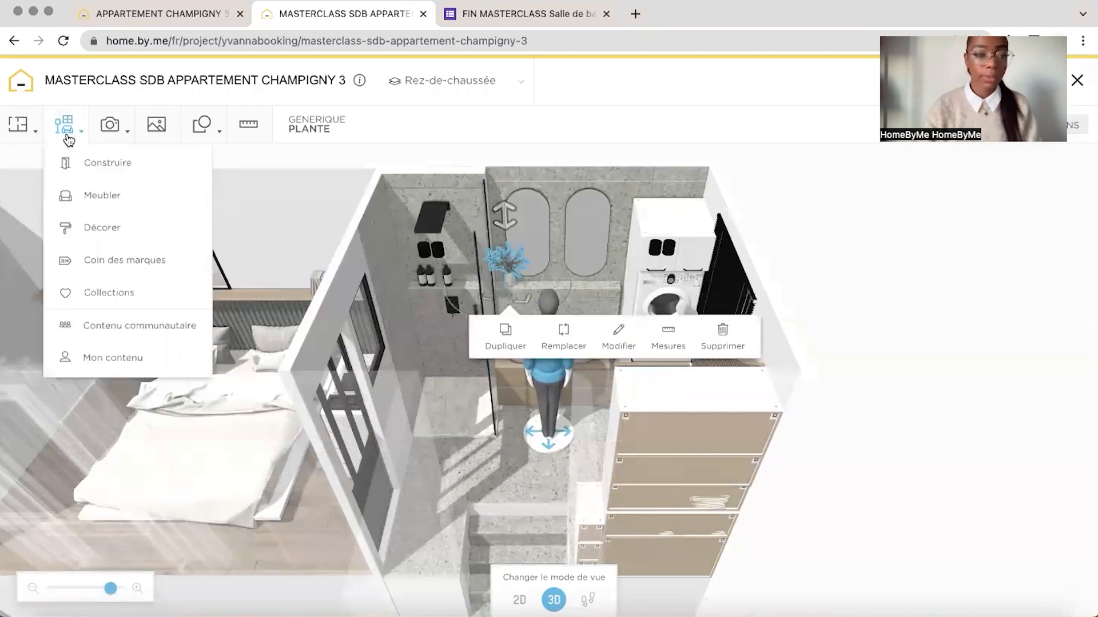
pyautogui.click(67, 163)
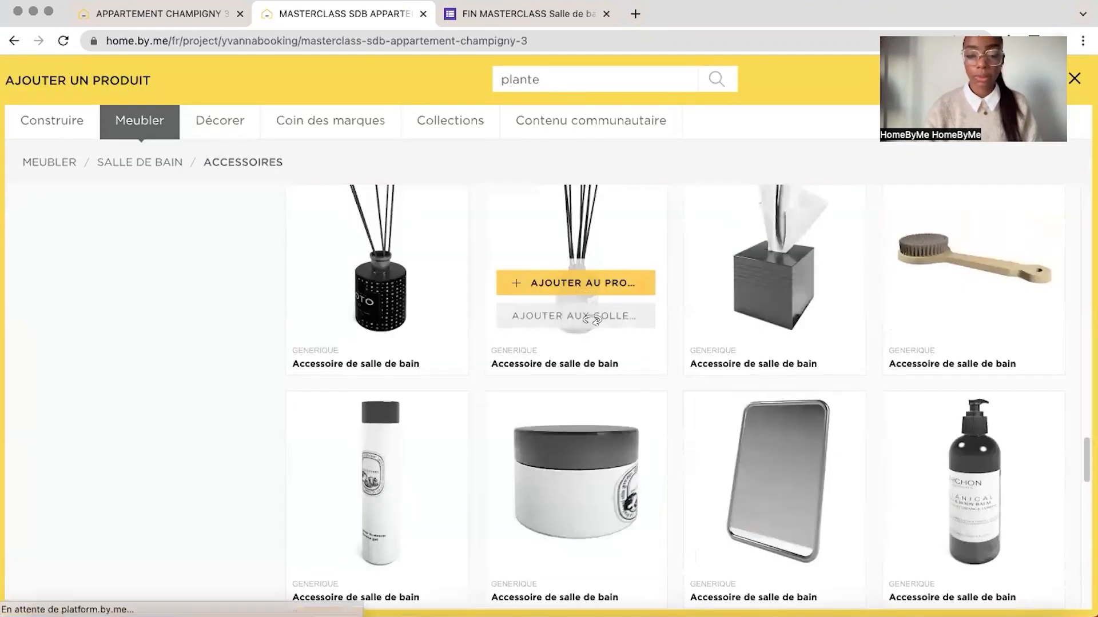
pyautogui.click(581, 282)
pyautogui.moveTo(507, 303); pyautogui.dragTo(535, 280)
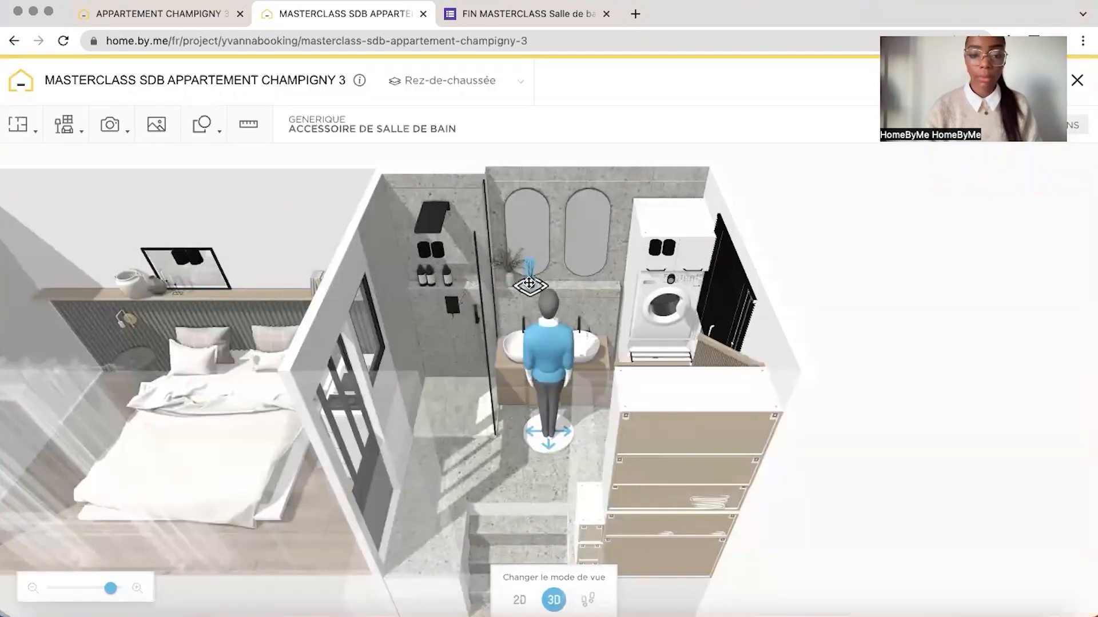
# In the 2D plan, position the diffuser on the ledge right beside the plant, and check its placement in 3D
pyautogui.moveTo(748, 176); pyautogui.dragTo(839, 217)
pyautogui.click(519, 600)
pyautogui.moveTo(105, 589); pyautogui.dragTo(118, 590)
pyautogui.click(412, 295)
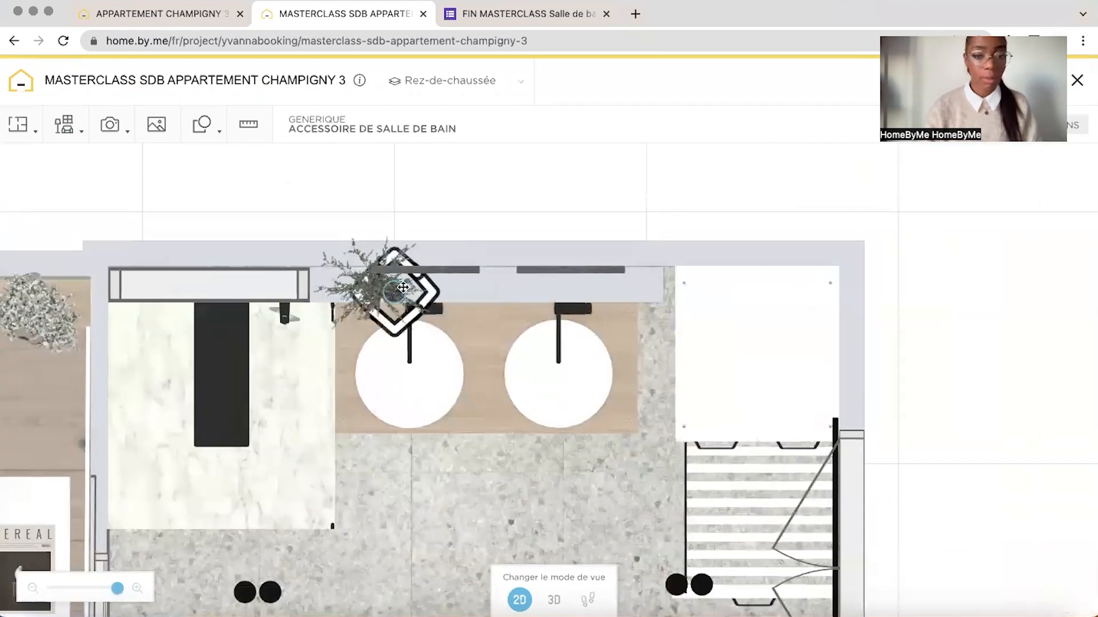
pyautogui.click(554, 600)
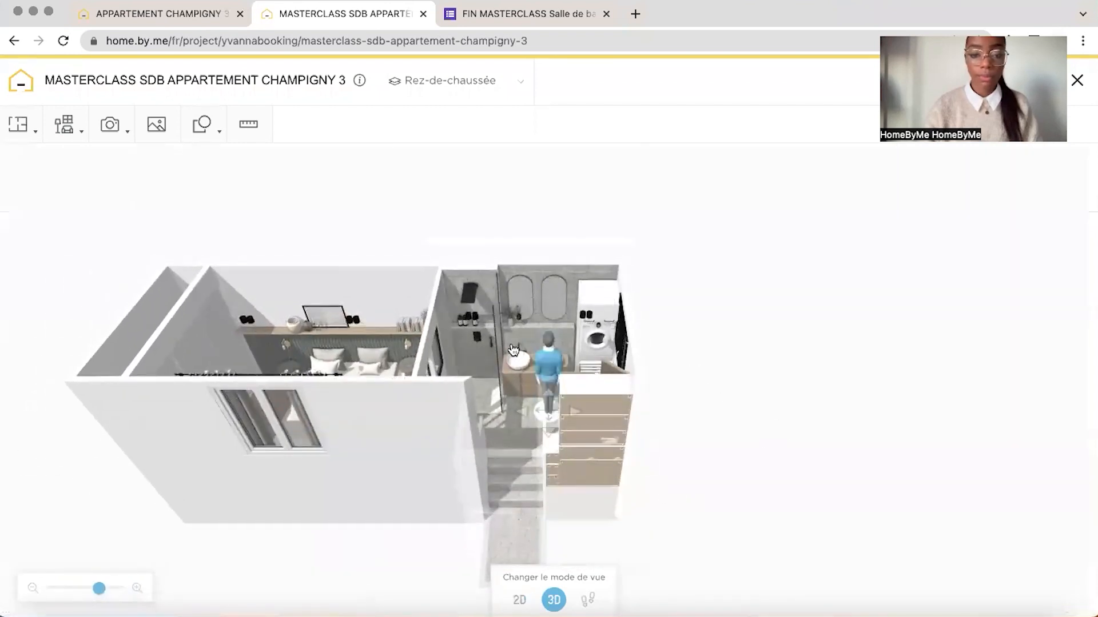
pyautogui.moveTo(100, 598); pyautogui.dragTo(116, 598)
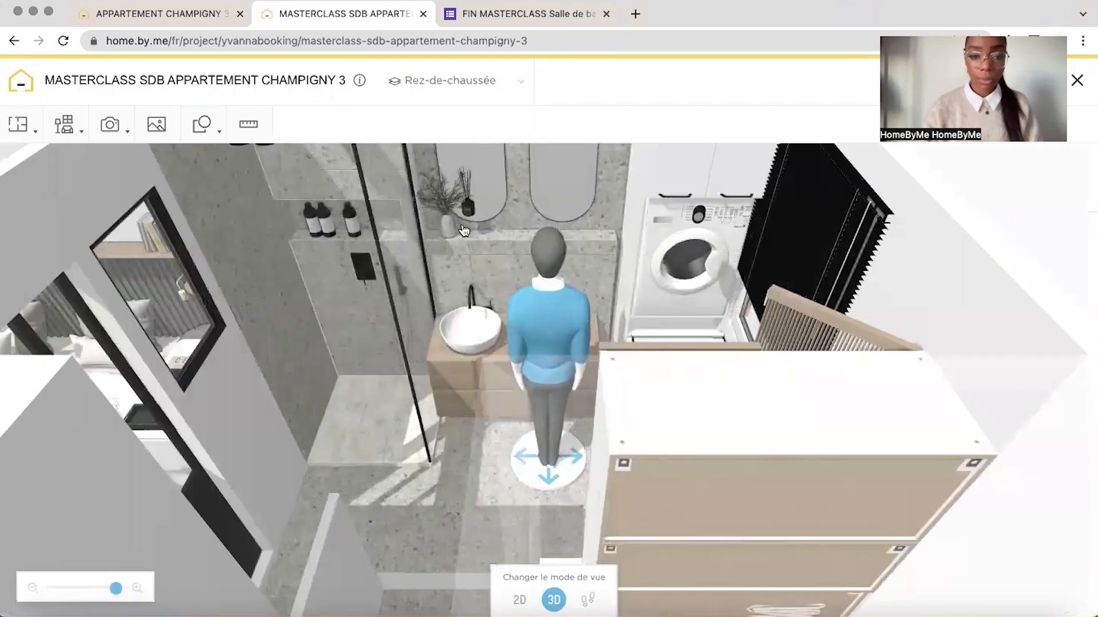
pyautogui.click(469, 180)
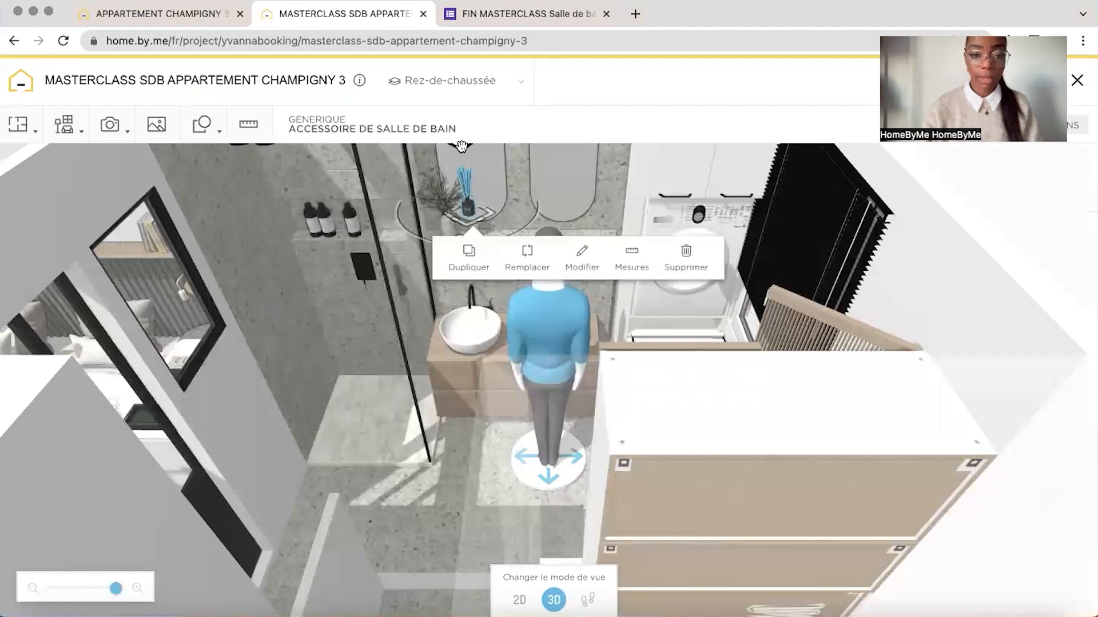
pyautogui.moveTo(461, 147); pyautogui.dragTo(461, 171)
pyautogui.moveTo(606, 183)
pyautogui.mouseDown()
pyautogui.moveTo(622, 154)
pyautogui.moveTo(609, 177)
pyautogui.mouseUp()
pyautogui.moveTo(116, 589); pyautogui.dragTo(112, 590)
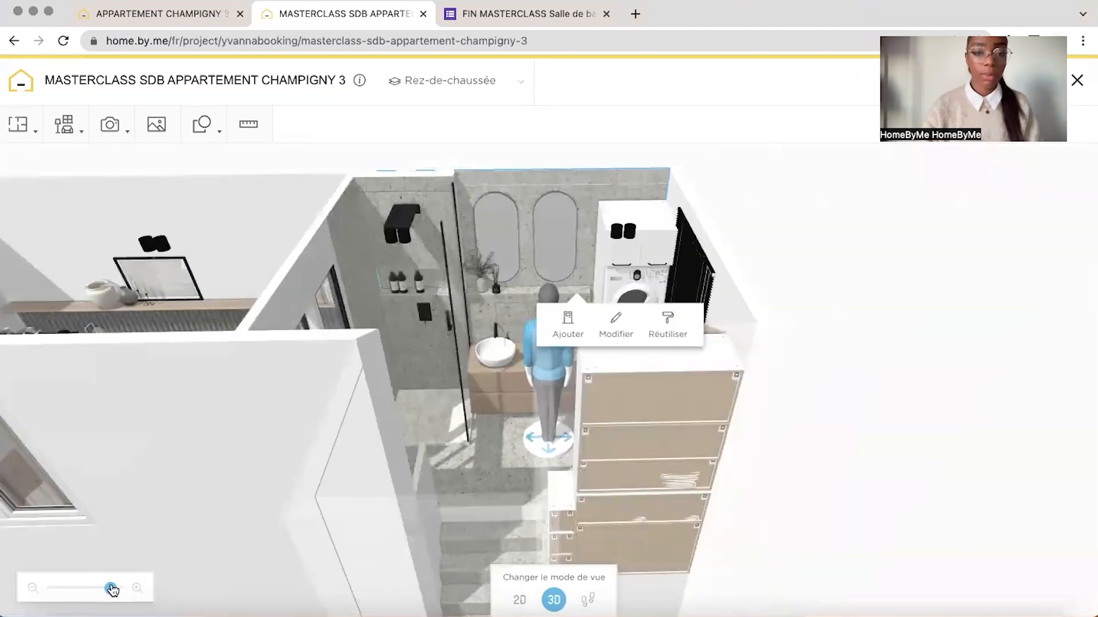
# Filter the decorative wall lights to the MADE brand and add the lamp "Vetro lampe murale noir" near the vanity
pyautogui.click(56, 120)
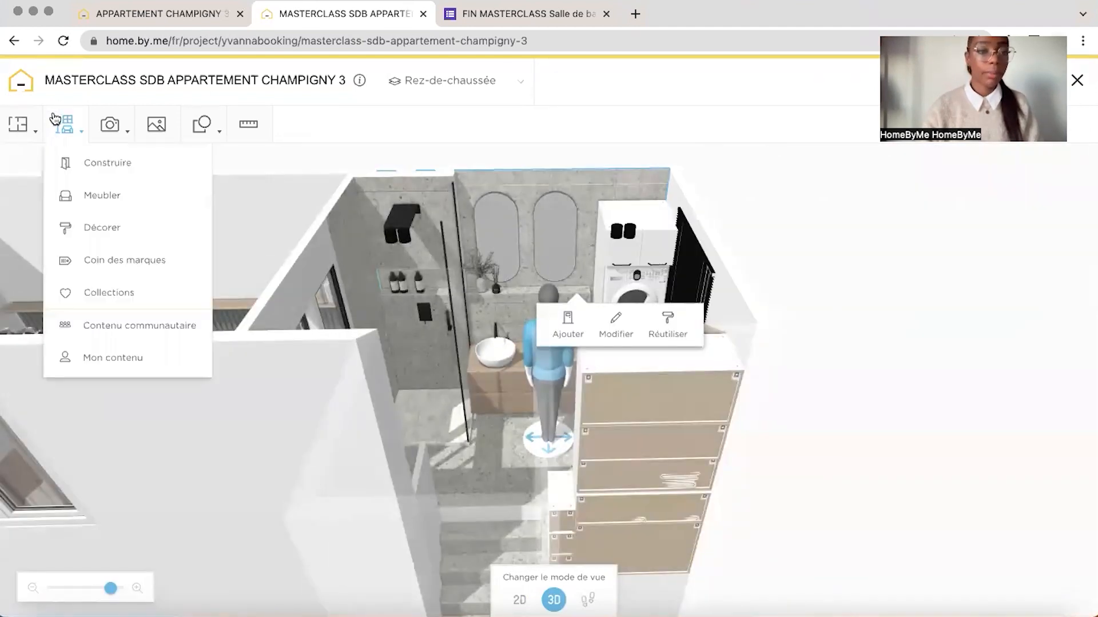
pyautogui.click(102, 228)
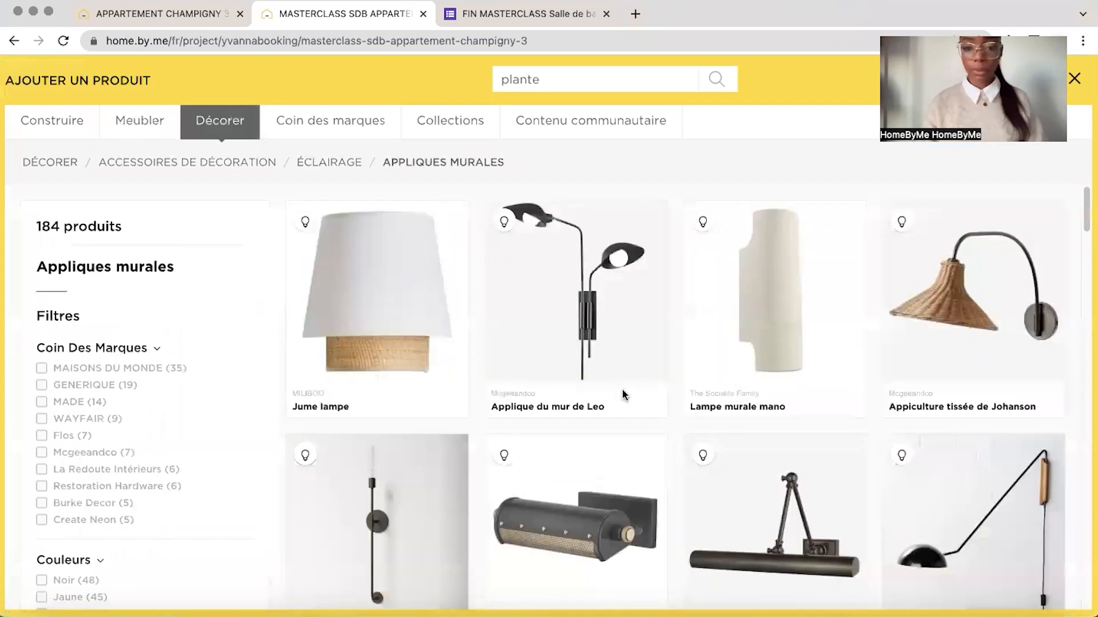
pyautogui.scroll(-1, 623, 391)
pyautogui.click(42, 361)
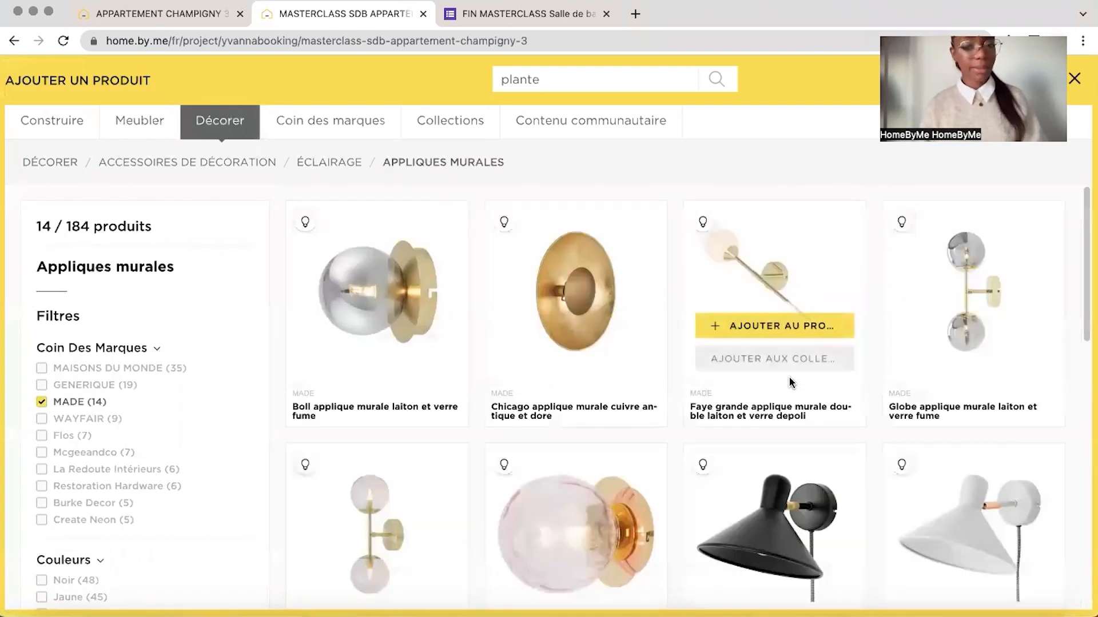
pyautogui.scroll(-10, 790, 383)
pyautogui.click(412, 303)
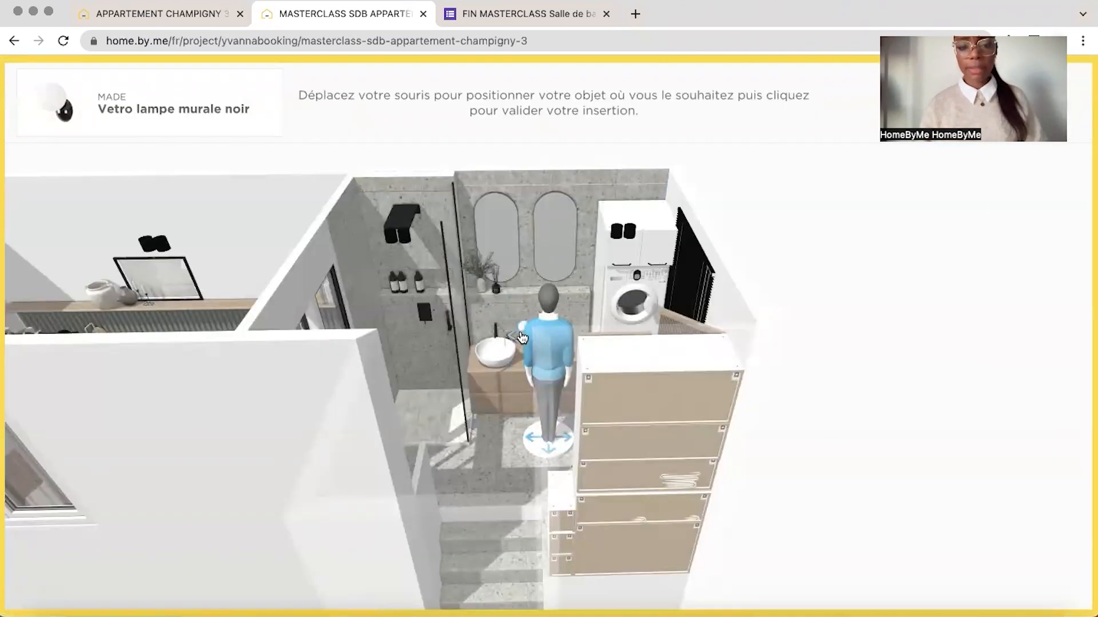
pyautogui.click(520, 332)
# Raise the wall lamp to the height of the arched mirrors and, in the 2D plan, set it against the wall between them
pyautogui.moveTo(517, 300); pyautogui.dragTo(513, 170)
pyautogui.moveTo(515, 219); pyautogui.dragTo(524, 218)
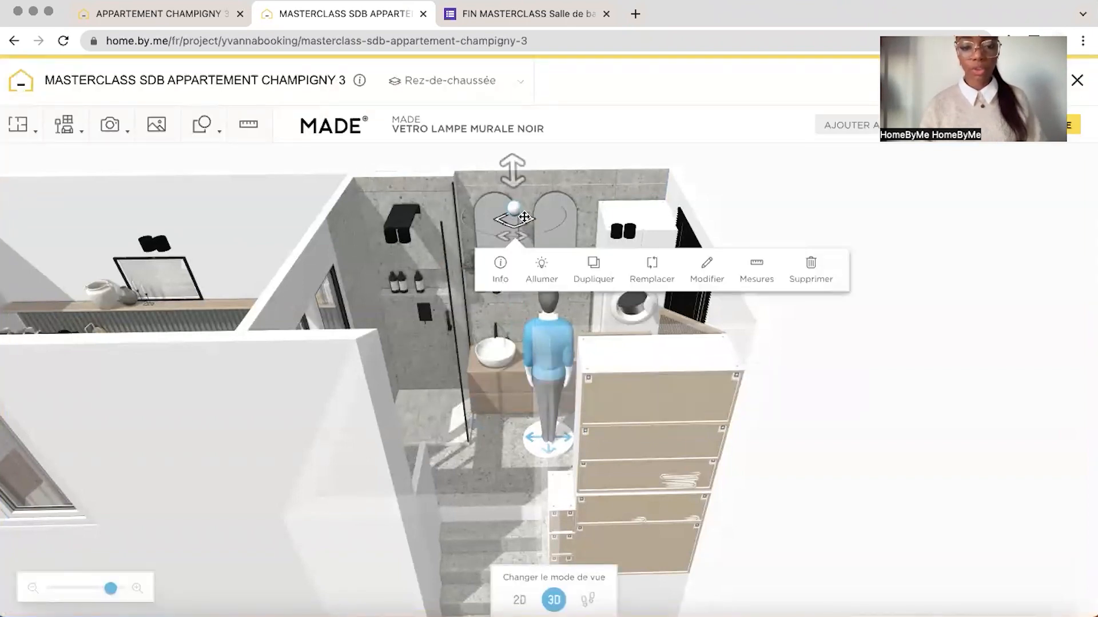
pyautogui.click(532, 603)
pyautogui.moveTo(557, 266); pyautogui.dragTo(488, 346)
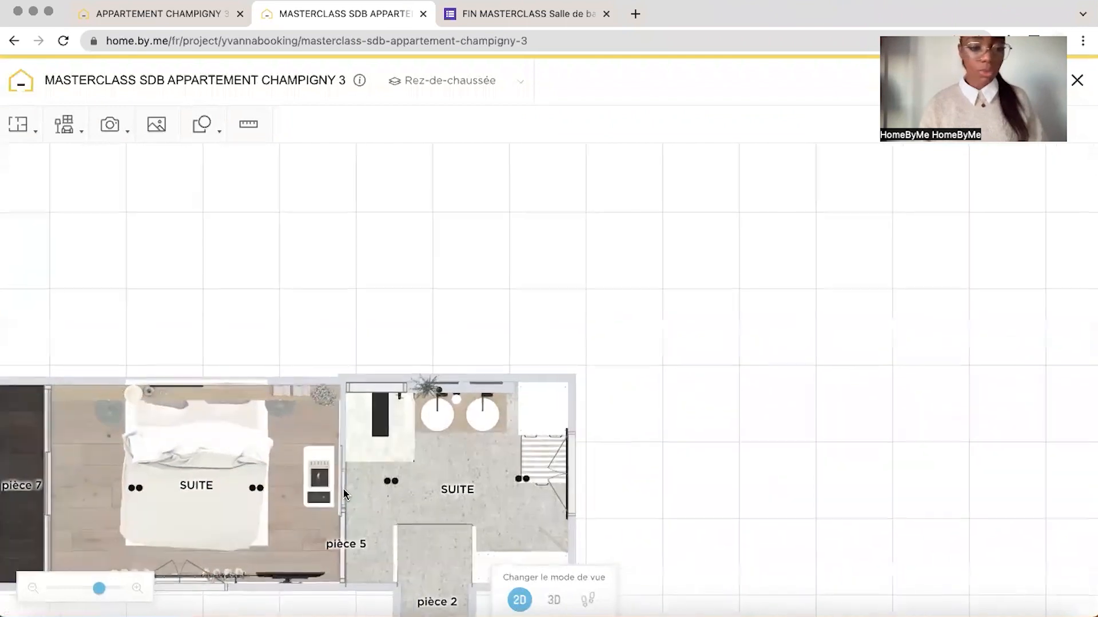
pyautogui.moveTo(100, 593); pyautogui.dragTo(118, 589)
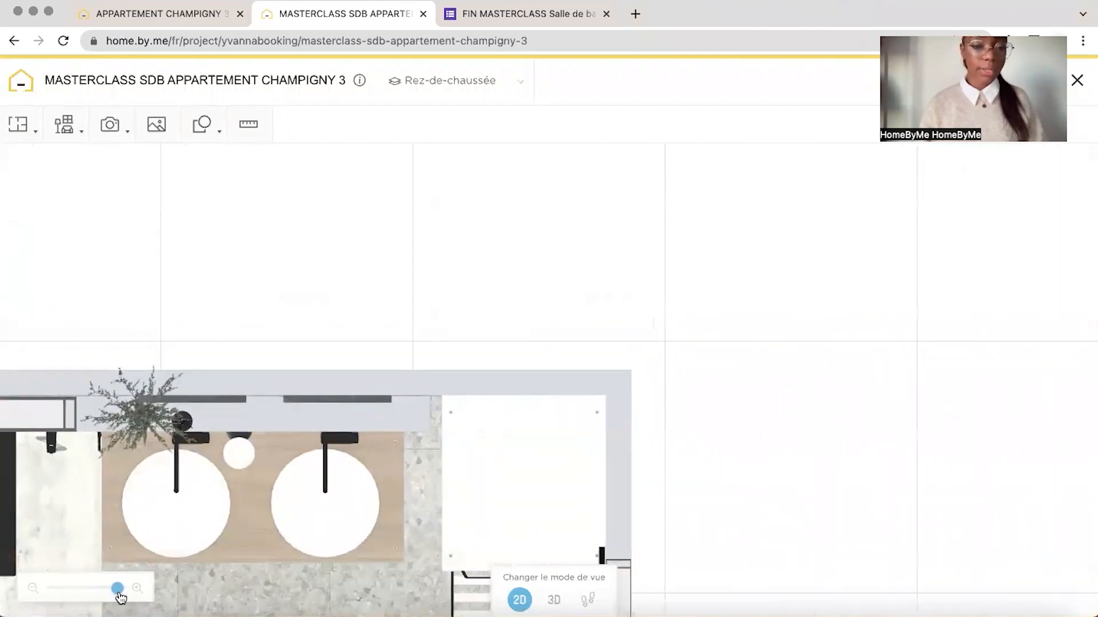
pyautogui.click(382, 435)
pyautogui.moveTo(381, 435); pyautogui.dragTo(394, 381)
pyautogui.click(525, 286)
pyautogui.moveTo(490, 250); pyautogui.dragTo(499, 167)
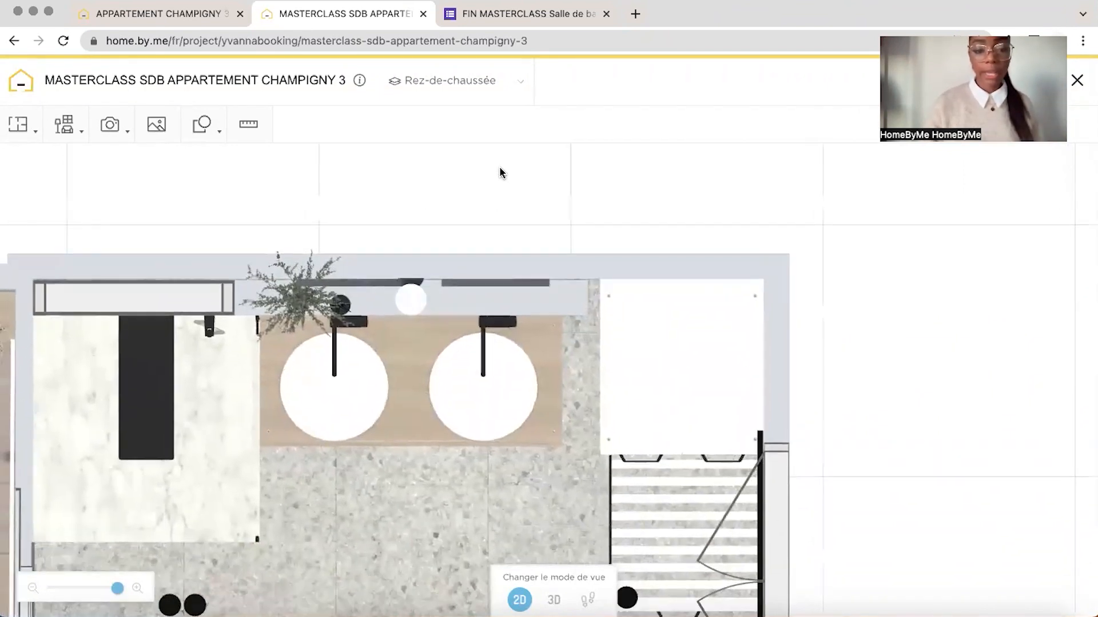
# Check the wall lamp's placement in 3D and inspect the bathroom walls facing the vanity and shower
pyautogui.click(553, 601)
pyautogui.moveTo(718, 419); pyautogui.dragTo(668, 221)
pyautogui.click(516, 299)
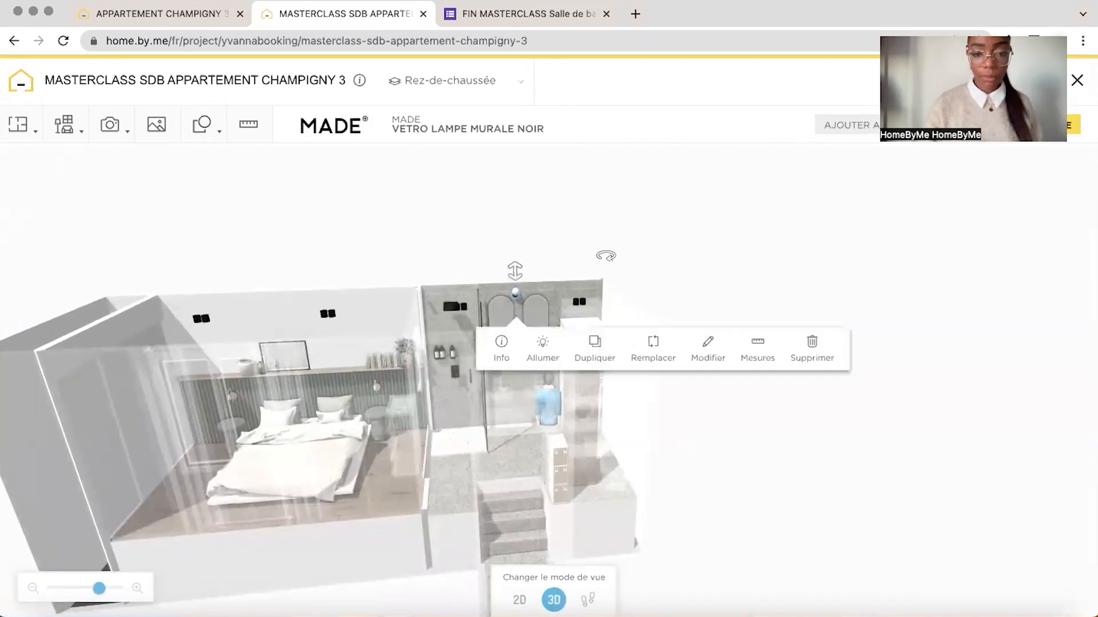
pyautogui.click(605, 255)
pyautogui.moveTo(594, 255); pyautogui.dragTo(463, 367)
pyautogui.scroll(5, 463, 368)
pyautogui.click(462, 367)
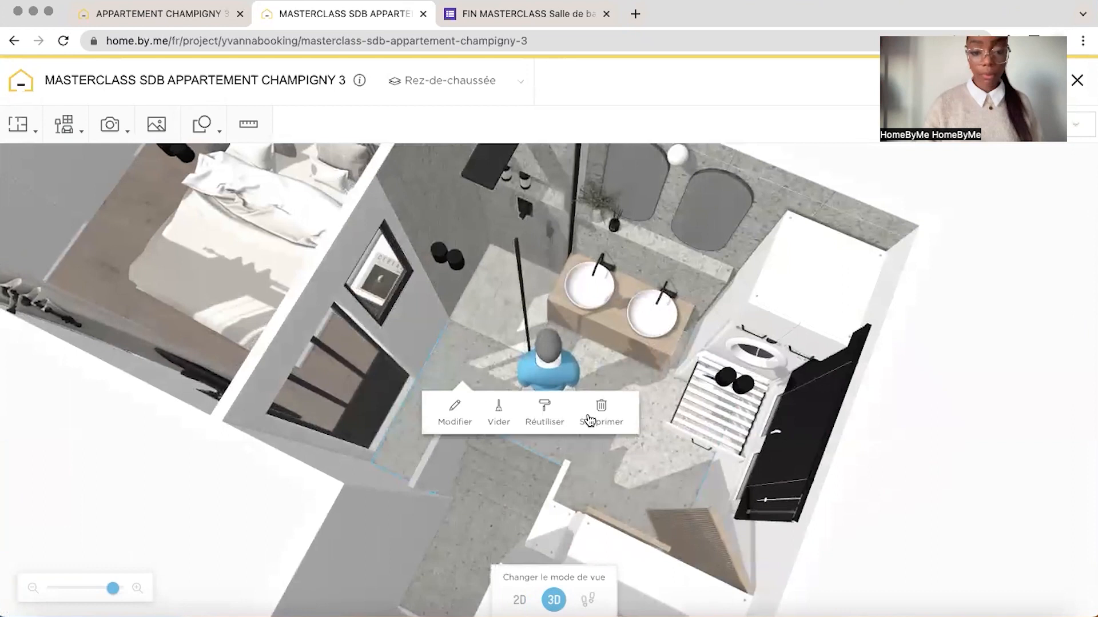
pyautogui.click(549, 420)
pyautogui.click(559, 116)
pyautogui.moveTo(821, 169); pyautogui.dragTo(612, 157)
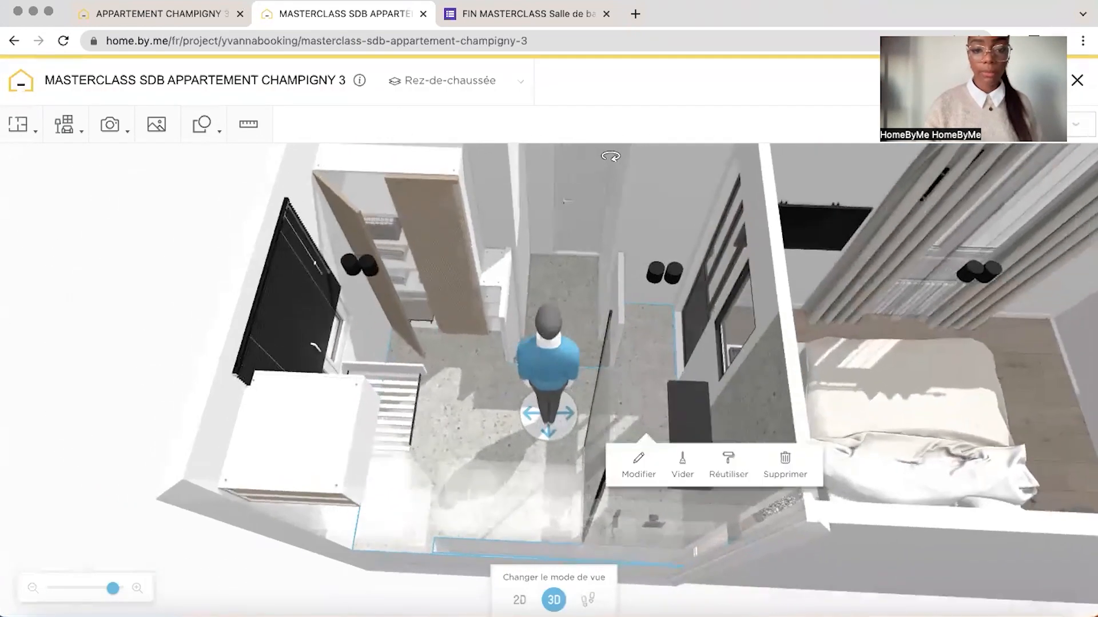
pyautogui.moveTo(645, 259)
pyautogui.mouseDown()
pyautogui.moveTo(650, 156)
pyautogui.moveTo(661, 162)
pyautogui.moveTo(655, 254)
pyautogui.mouseUp()
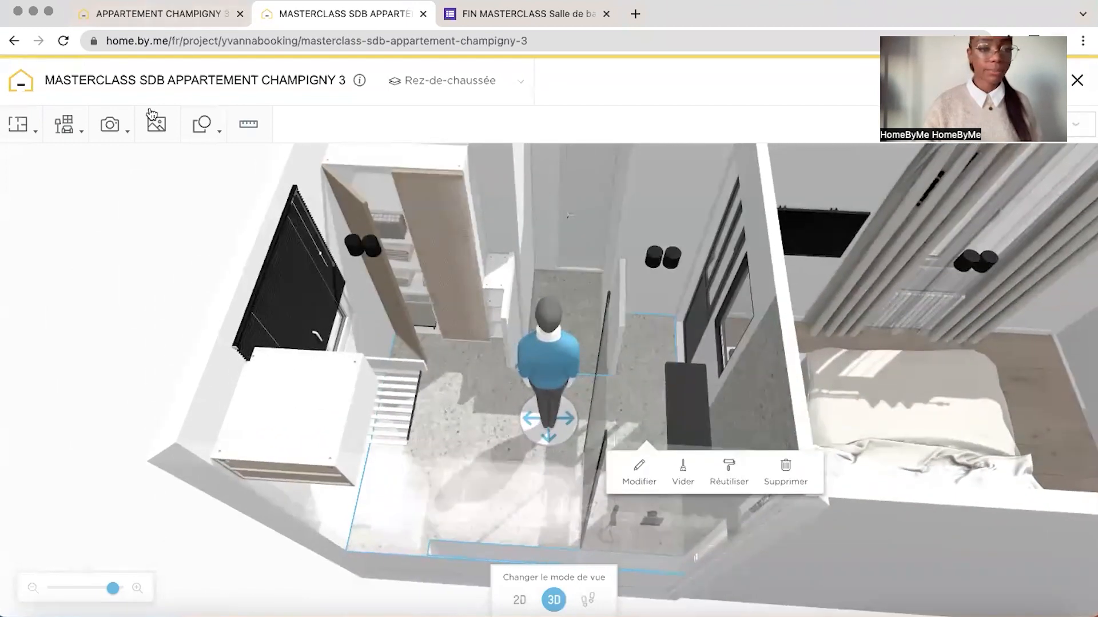
# From the personal uploaded content, add "SECHE SERVIETTE" to the white wall facing the shower, beside the black glazed door
pyautogui.click(63, 124)
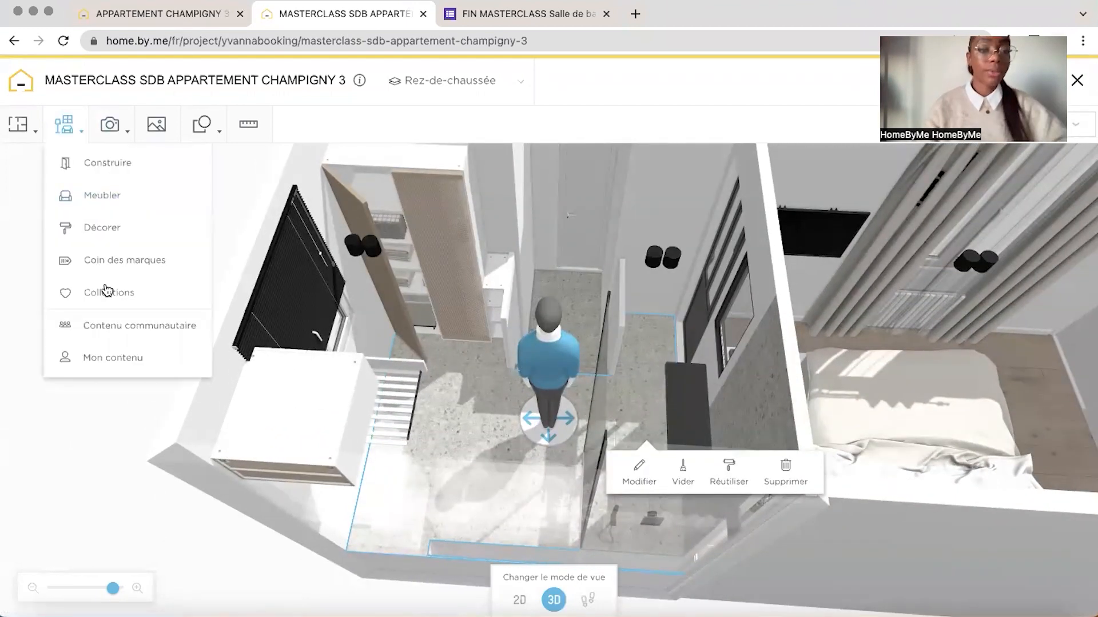
pyautogui.click(112, 356)
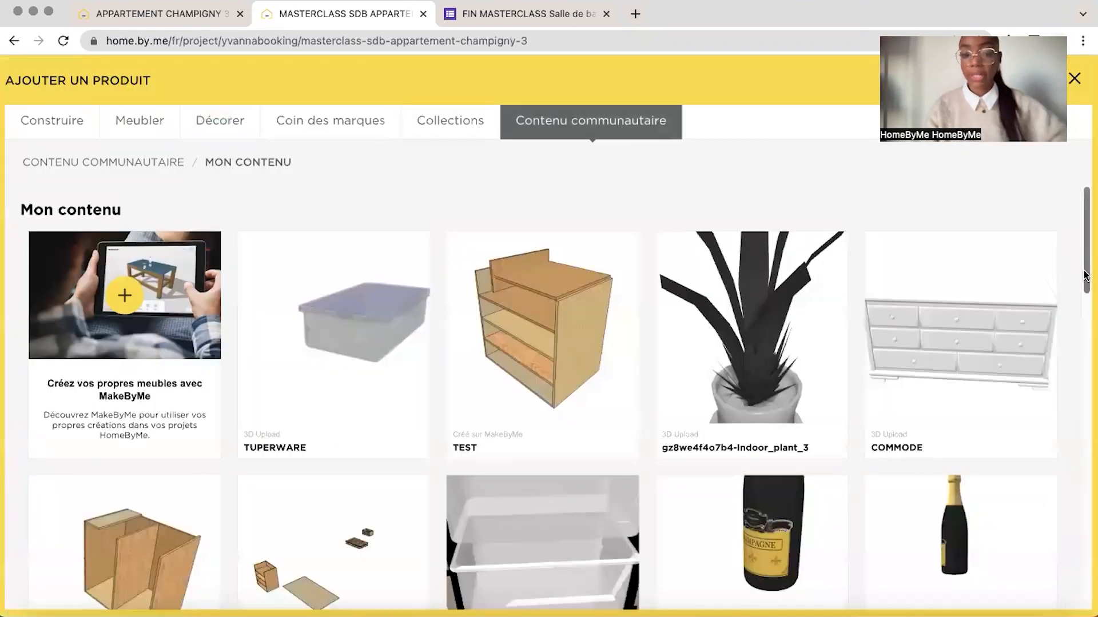
pyautogui.scroll(-15, 448, 354)
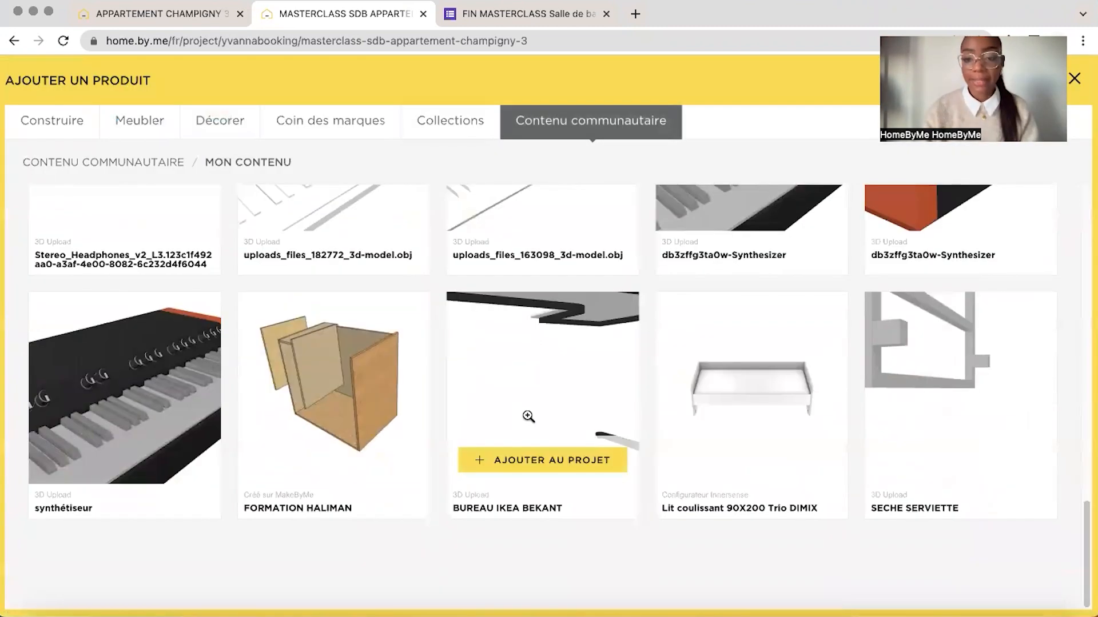
pyautogui.click(931, 468)
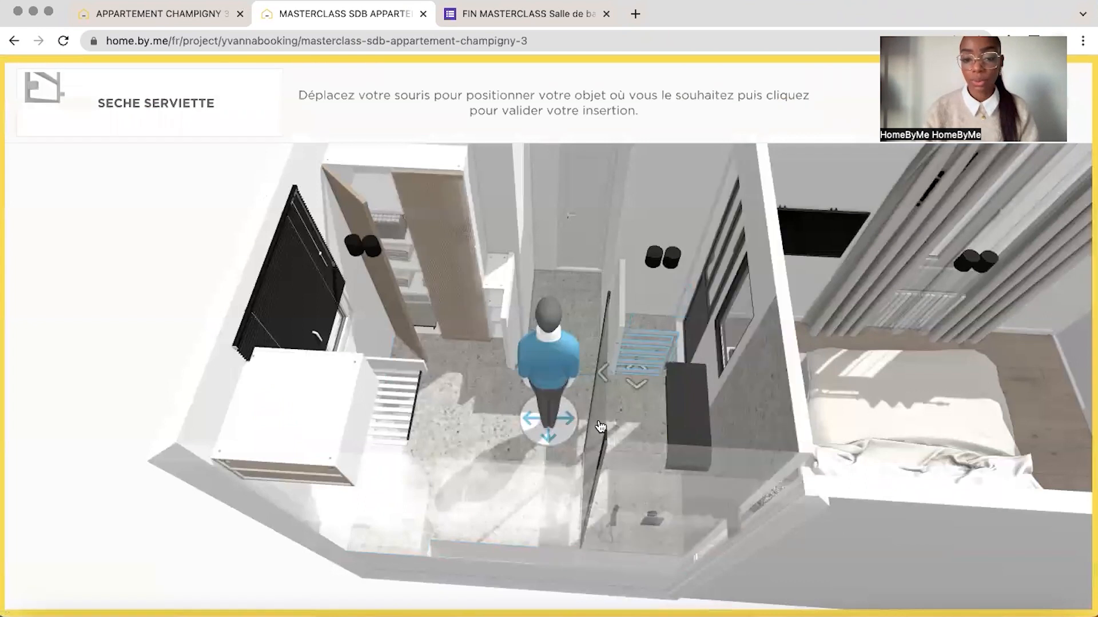
pyautogui.click(655, 268)
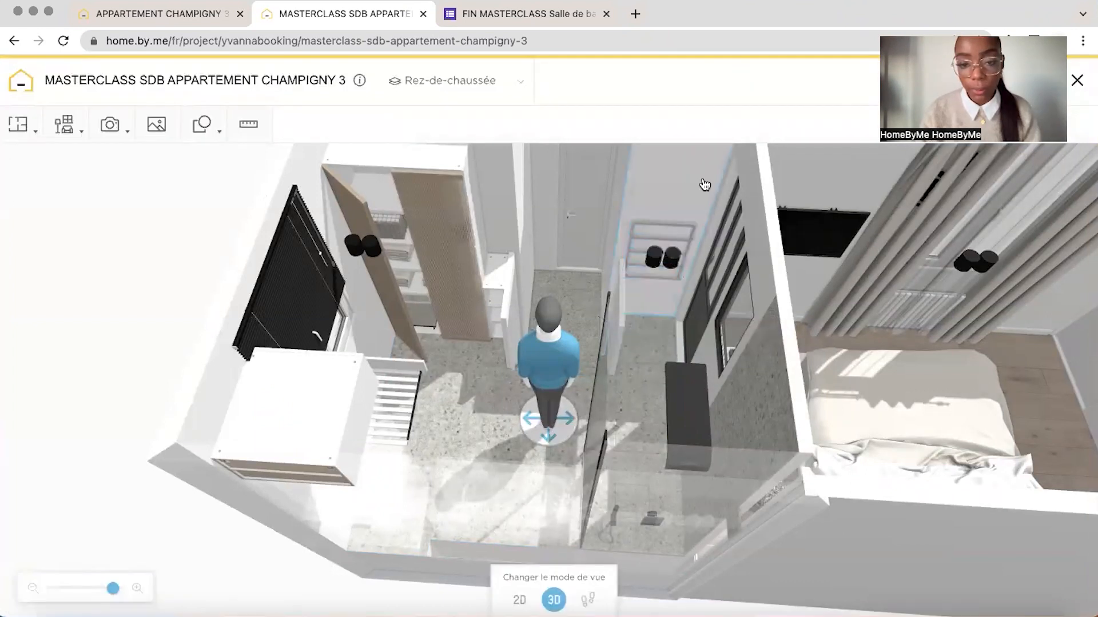
# Examine the towel dryer's placement and the furnished bathroom from several angles in 3D
pyautogui.moveTo(703, 184); pyautogui.dragTo(503, 246)
pyautogui.click(485, 229)
pyautogui.moveTo(433, 250); pyautogui.dragTo(400, 154)
pyautogui.moveTo(586, 182)
pyautogui.mouseDown()
pyautogui.moveTo(578, 215)
pyautogui.moveTo(579, 197)
pyautogui.mouseUp()
pyautogui.click(140, 352)
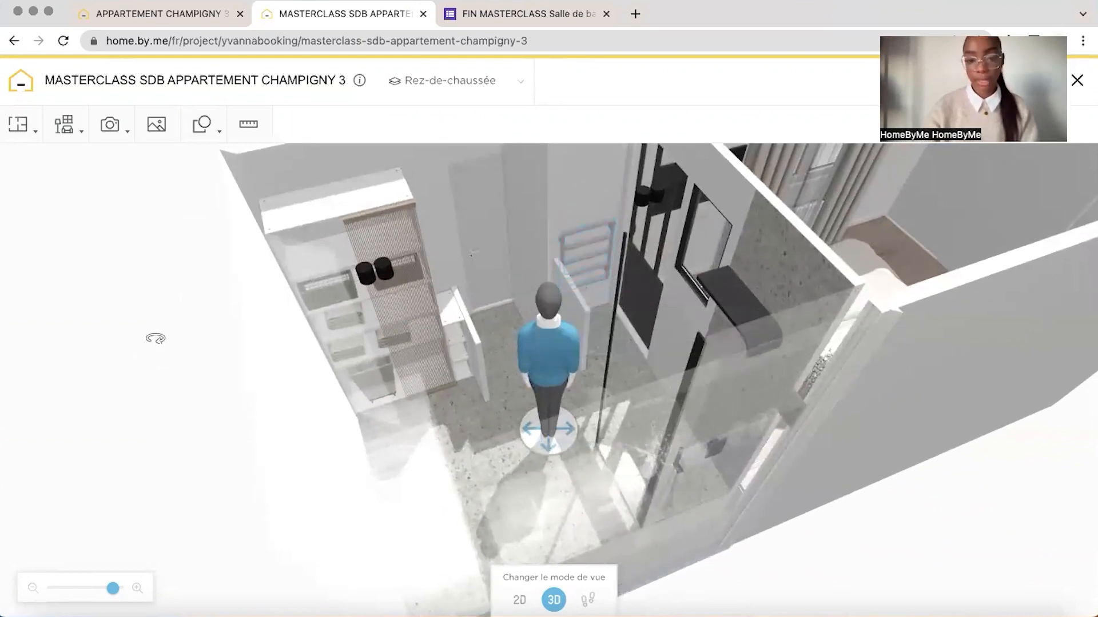
pyautogui.moveTo(155, 339); pyautogui.dragTo(109, 349)
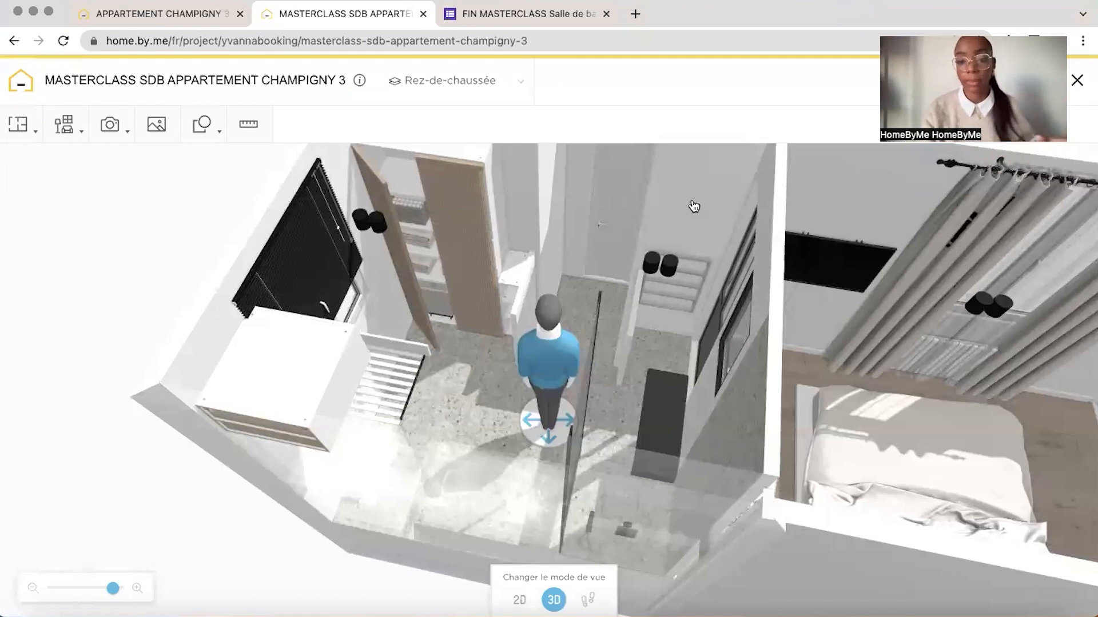
pyautogui.moveTo(694, 212); pyautogui.dragTo(663, 215)
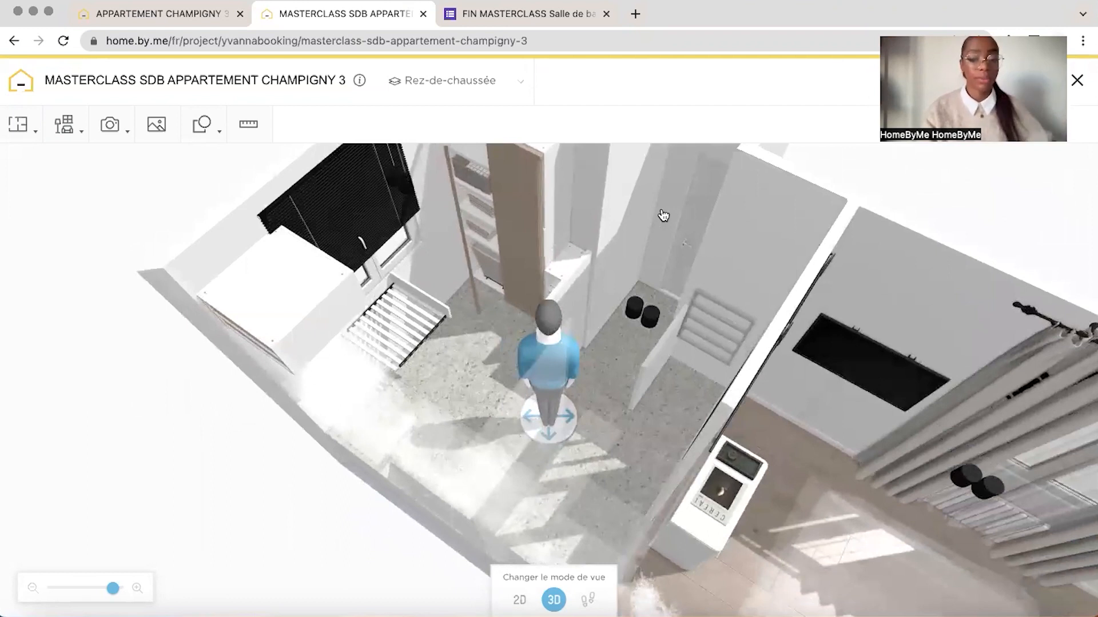
pyautogui.moveTo(663, 215); pyautogui.dragTo(442, 249)
pyautogui.moveTo(961, 246); pyautogui.dragTo(883, 275)
pyautogui.moveTo(979, 304); pyautogui.dragTo(1029, 291)
pyautogui.moveTo(160, 356); pyautogui.dragTo(946, 396)
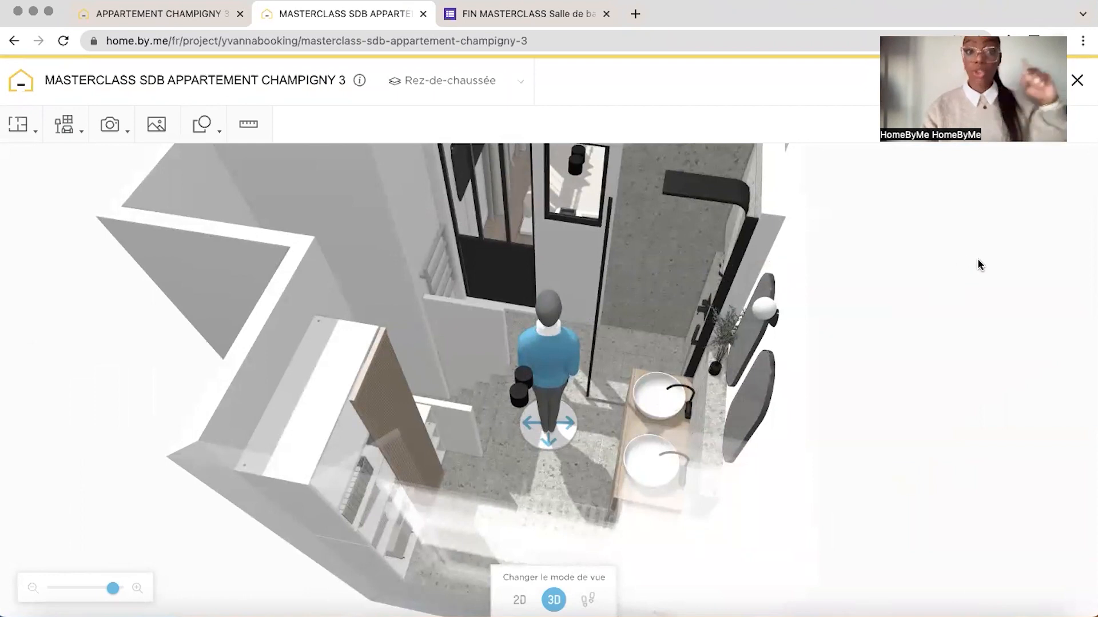
# Switch to the reference project APPARTEMENT CHAMPIGNY 3 and look through its rendered bathroom images
pyautogui.click(172, 17)
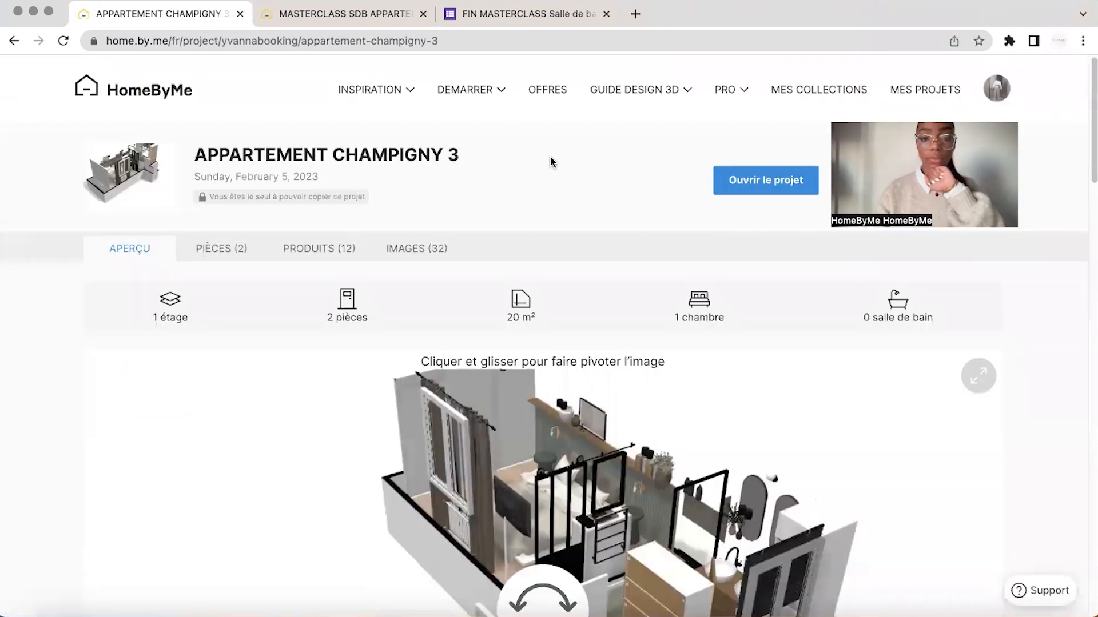
pyautogui.click(413, 251)
pyautogui.click(1088, 346)
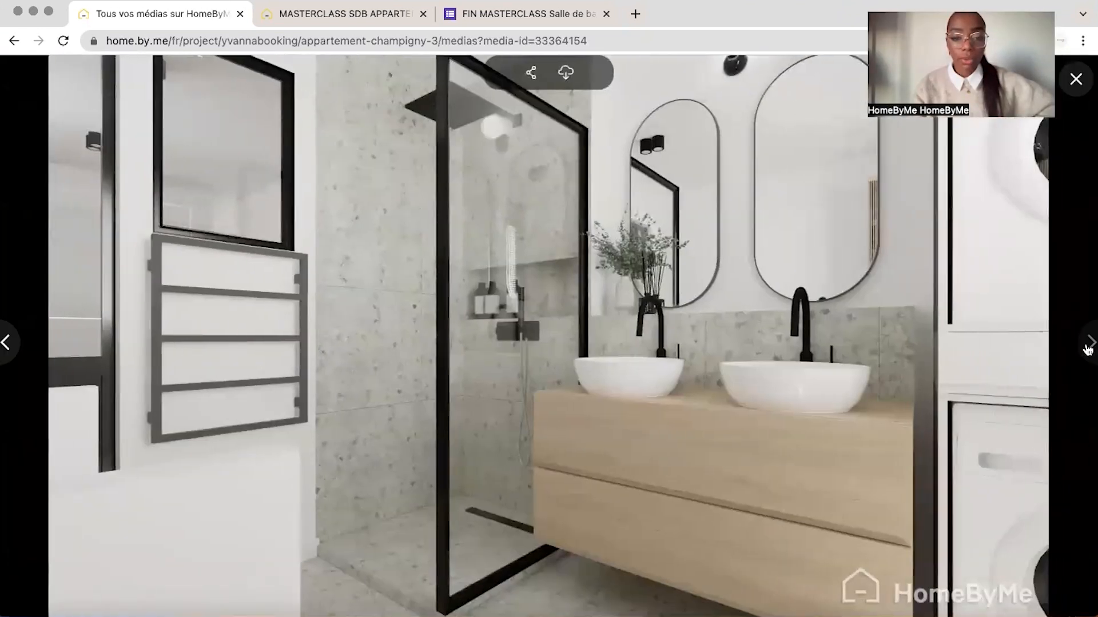
pyautogui.click(1088, 346)
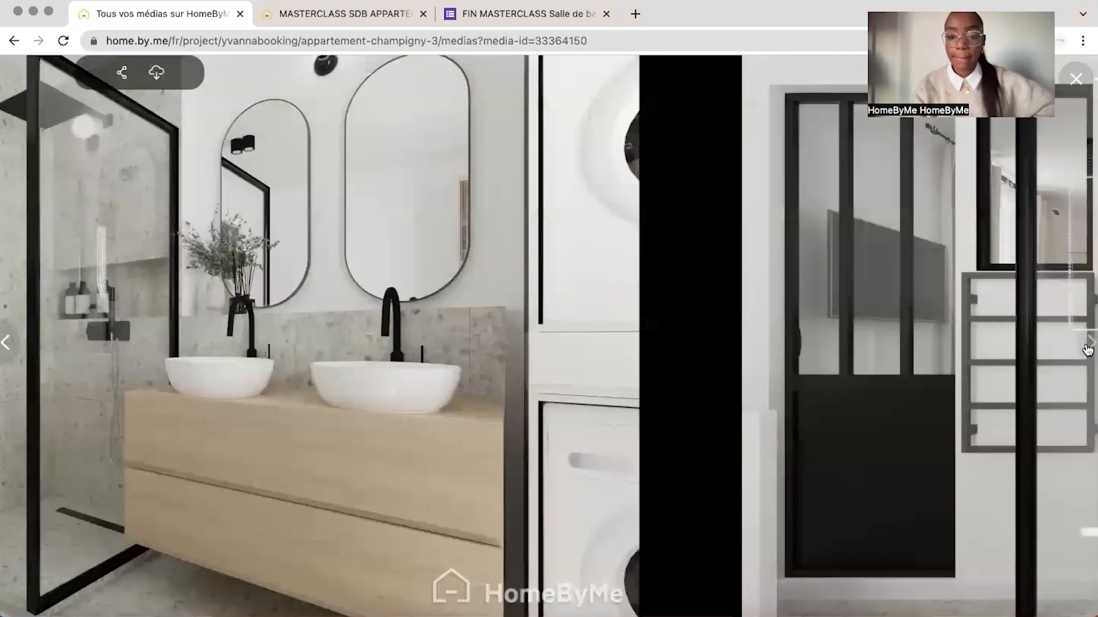
pyautogui.click(1088, 346)
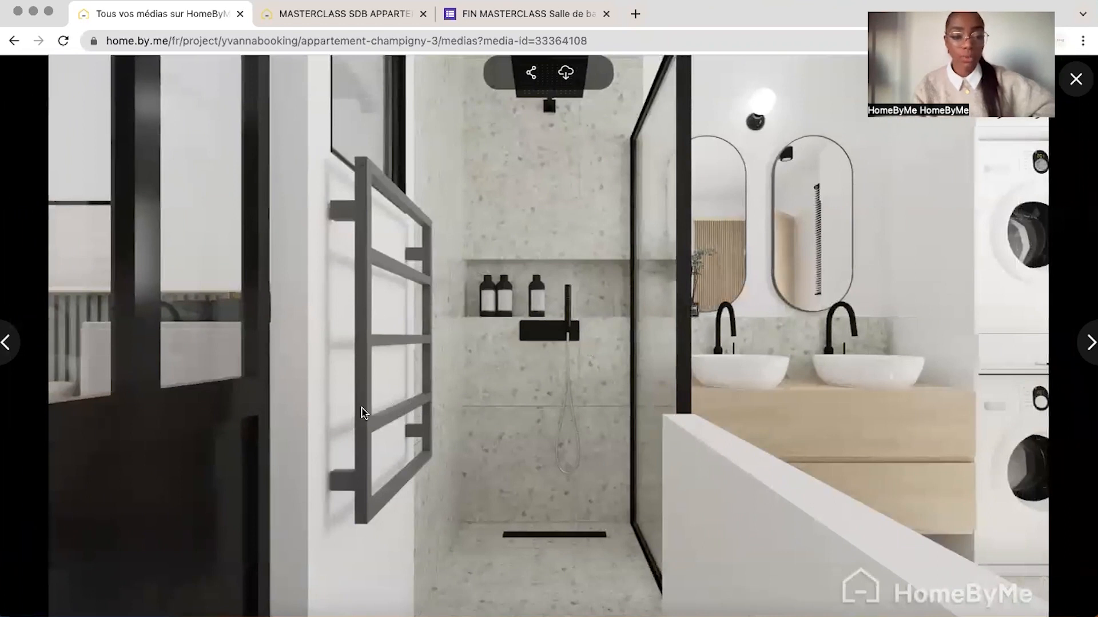
pyautogui.click(1088, 343)
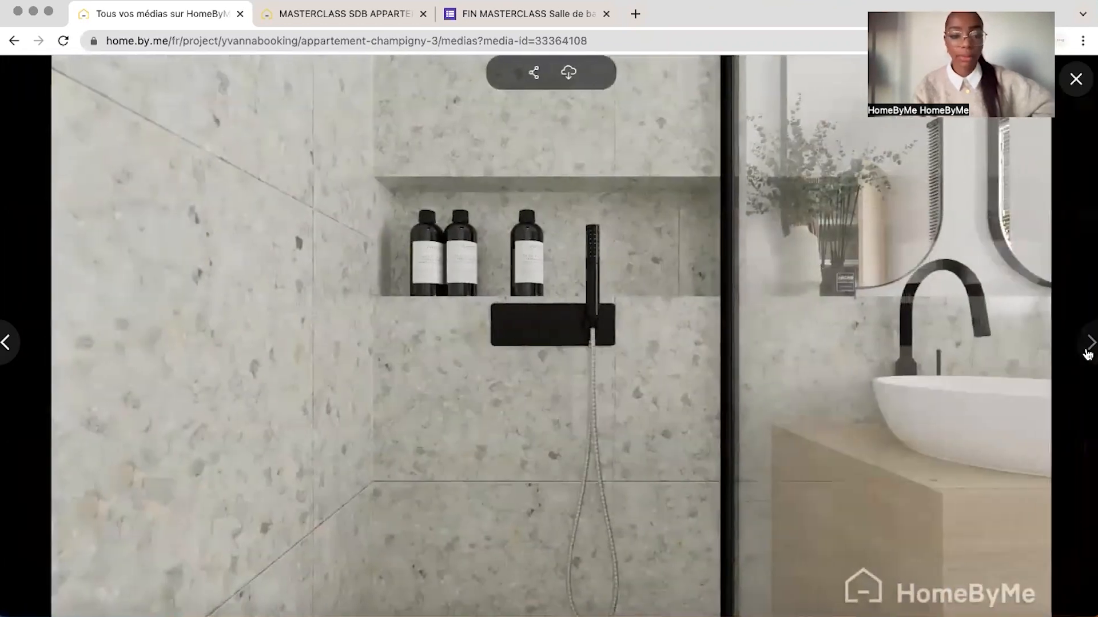
pyautogui.click(1088, 348)
pyautogui.click(1088, 348)
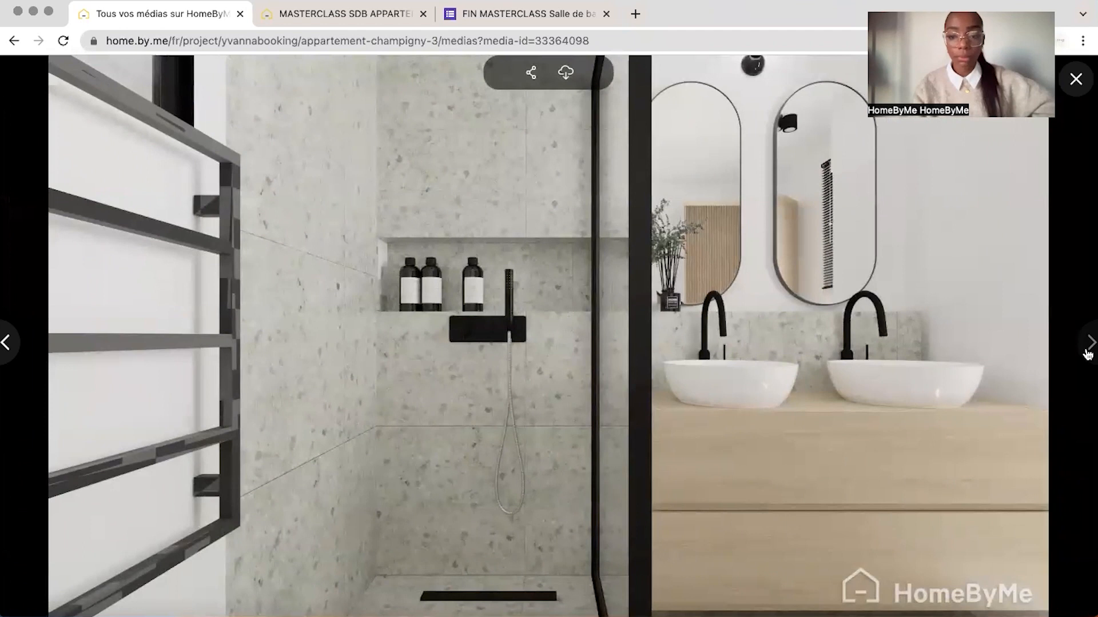
# Look through the remaining reference renders, including the shower, double vanity, laundry column and storage cupboard views
pyautogui.click(1087, 350)
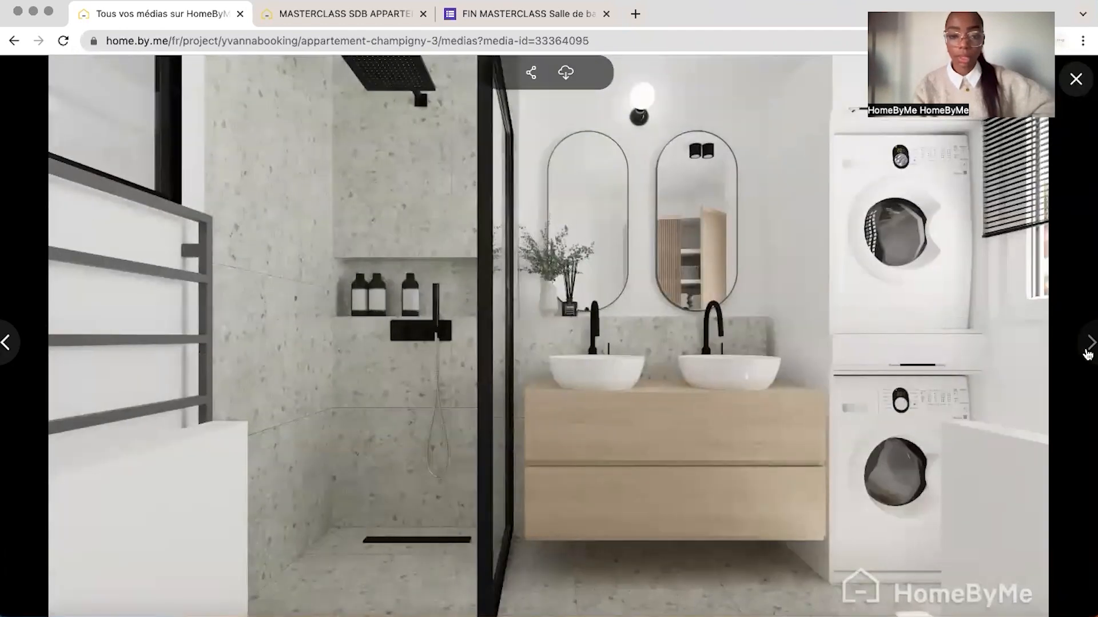
pyautogui.click(1088, 350)
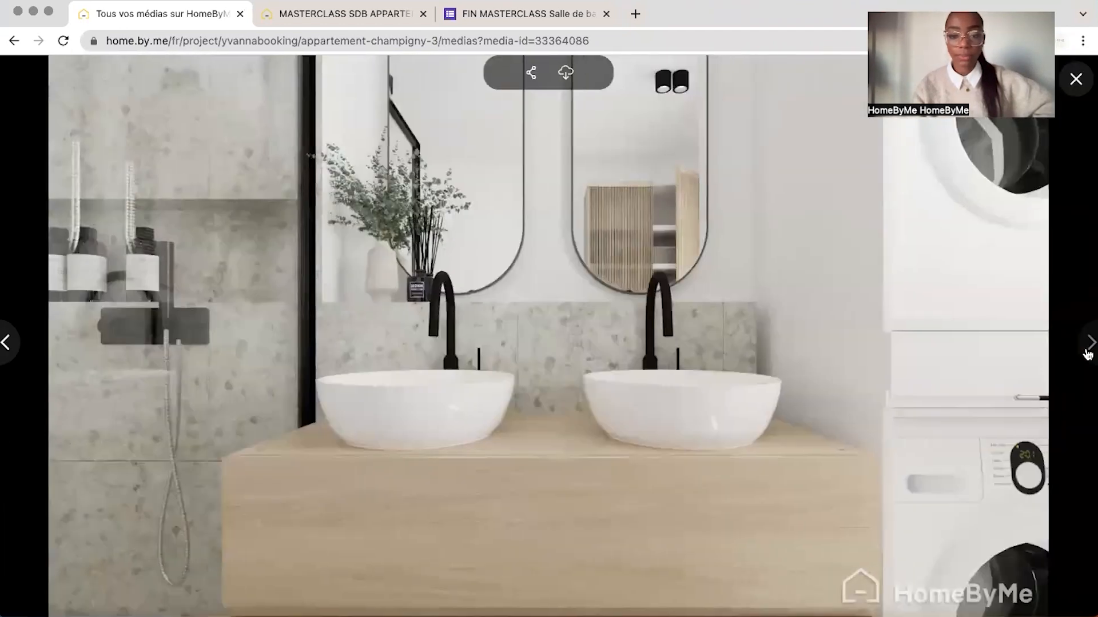
pyautogui.click(1088, 351)
pyautogui.click(1087, 351)
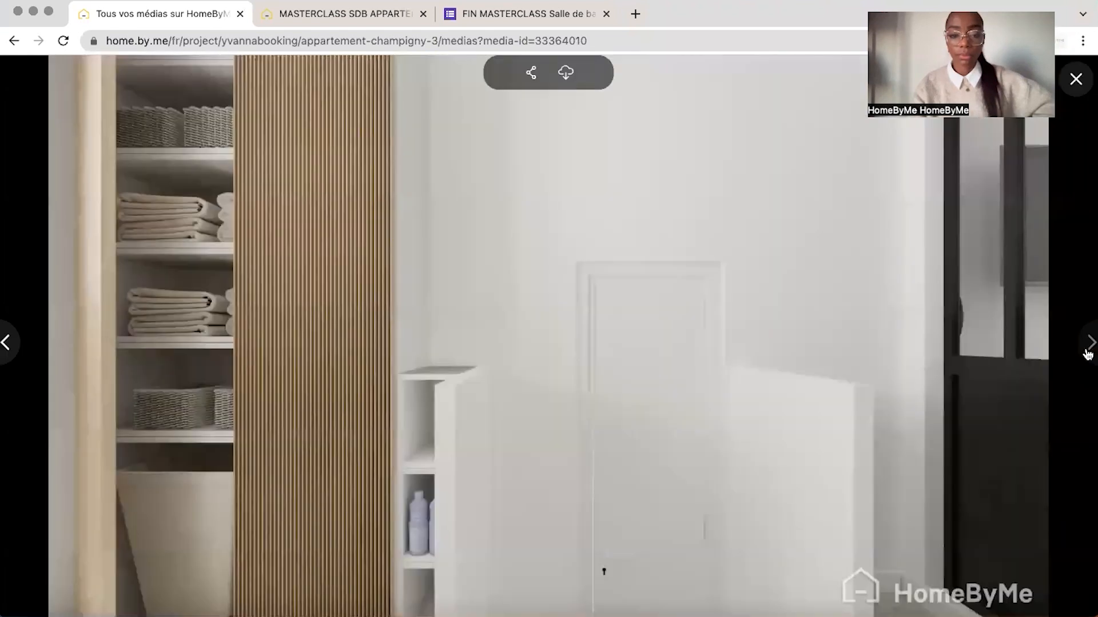
pyautogui.click(1087, 351)
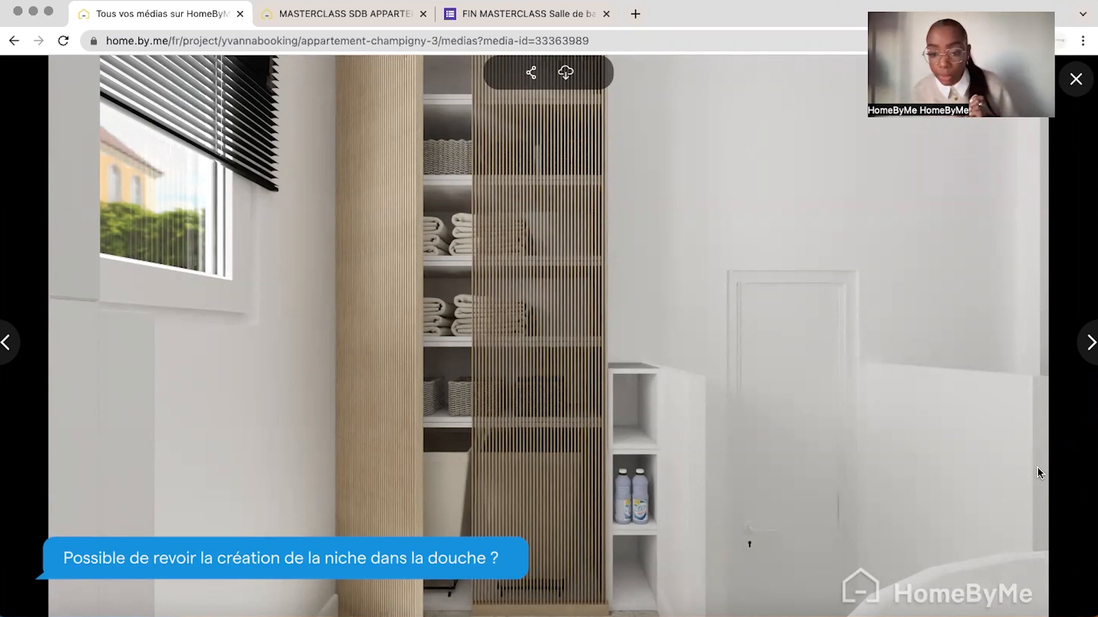
# Switch to the MASTERCLASS SDB APPARTEMENT CHAMPIGNY 3 project and move the configurable shower cabin outside the apartment, behind the bathroom
pyautogui.hotkey('ctrl', 'Tab')
pyautogui.click(554, 600)
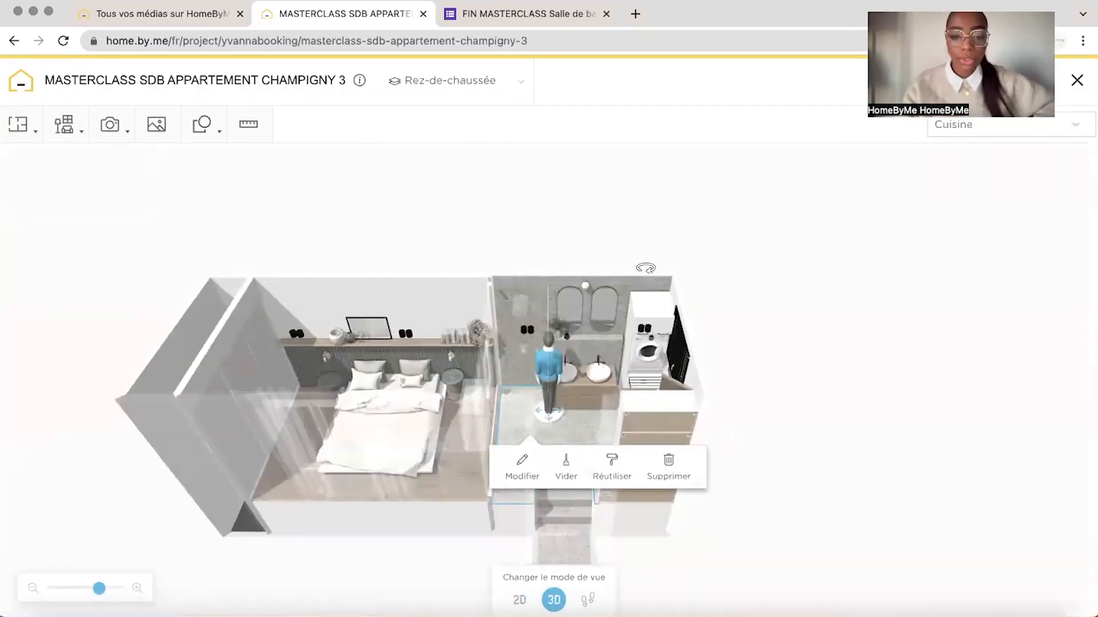
pyautogui.moveTo(659, 258); pyautogui.dragTo(543, 274)
pyautogui.click(514, 394)
pyautogui.moveTo(514, 396); pyautogui.dragTo(668, 441)
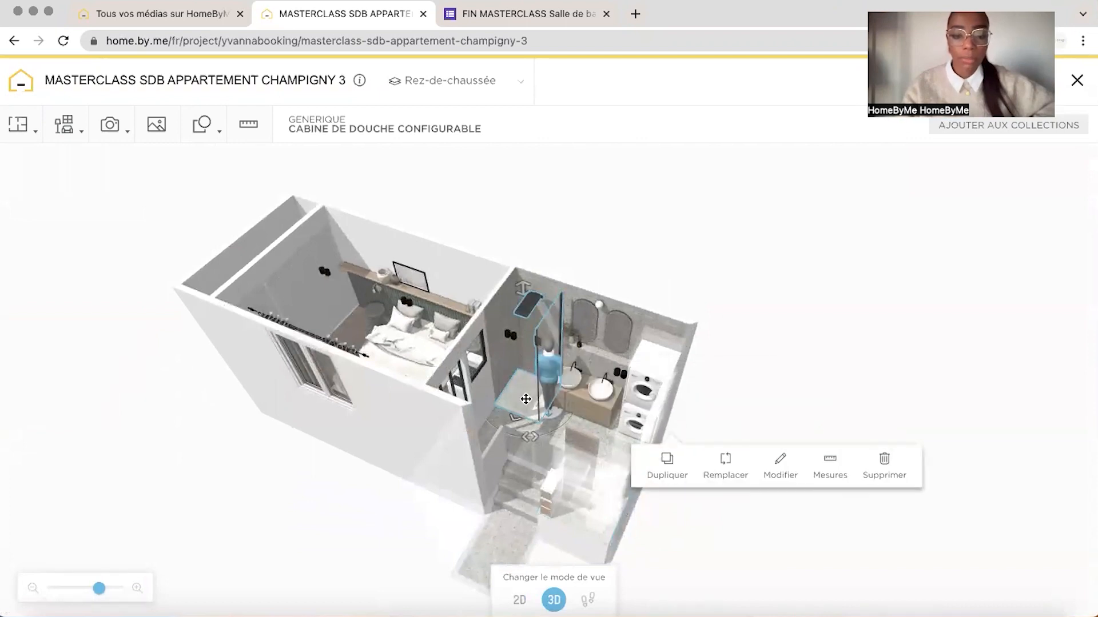
pyautogui.moveTo(524, 397); pyautogui.dragTo(602, 304)
pyautogui.moveTo(730, 176); pyautogui.dragTo(677, 185)
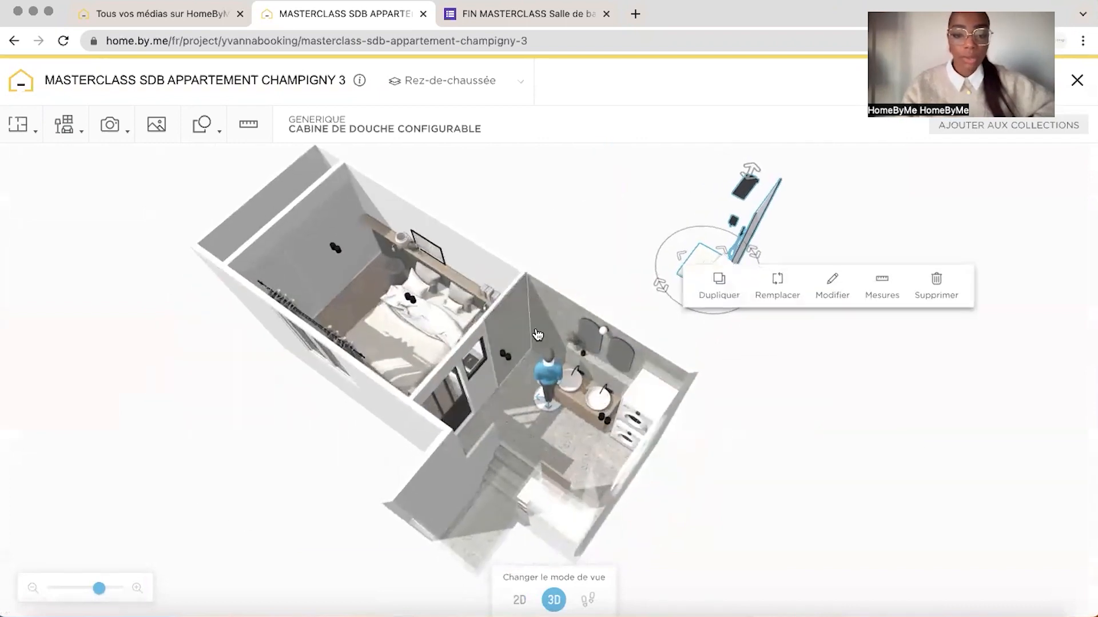
pyautogui.moveTo(610, 261); pyautogui.dragTo(635, 277)
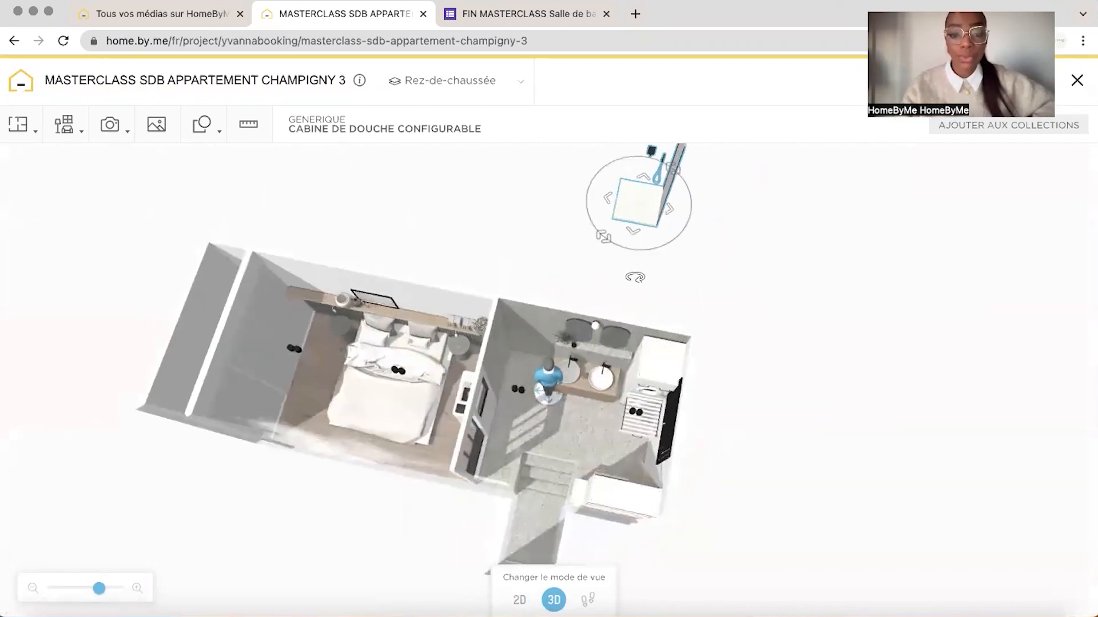
# In the 2D plan, draw a 10 cm thick, 90 cm long wall across the shower area and check it in 3D
pyautogui.click(520, 601)
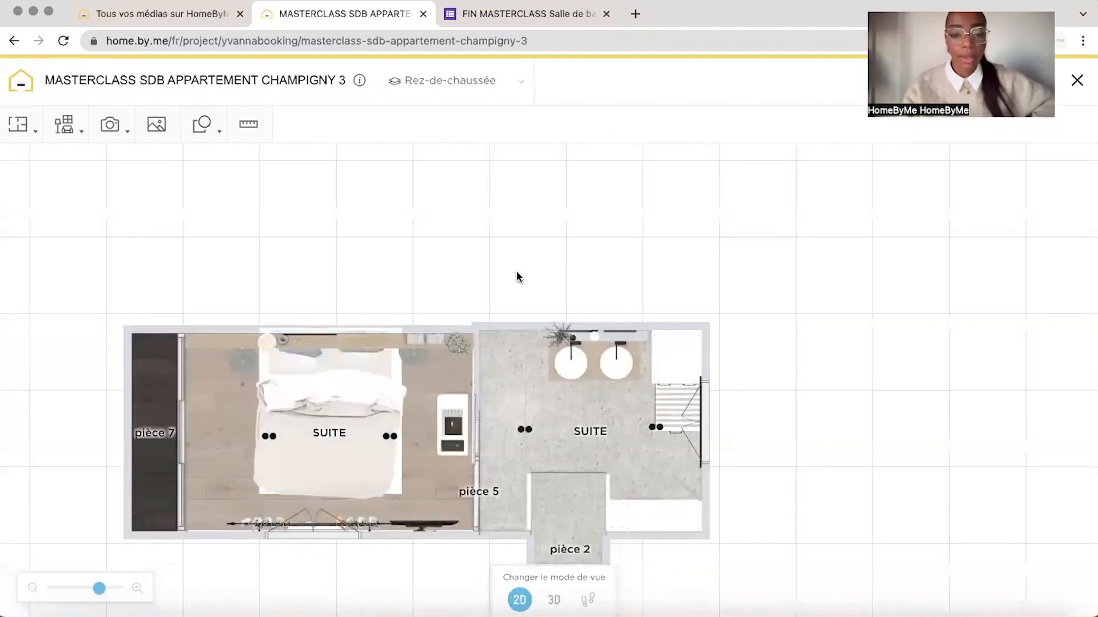
pyautogui.moveTo(98, 589); pyautogui.dragTo(114, 601)
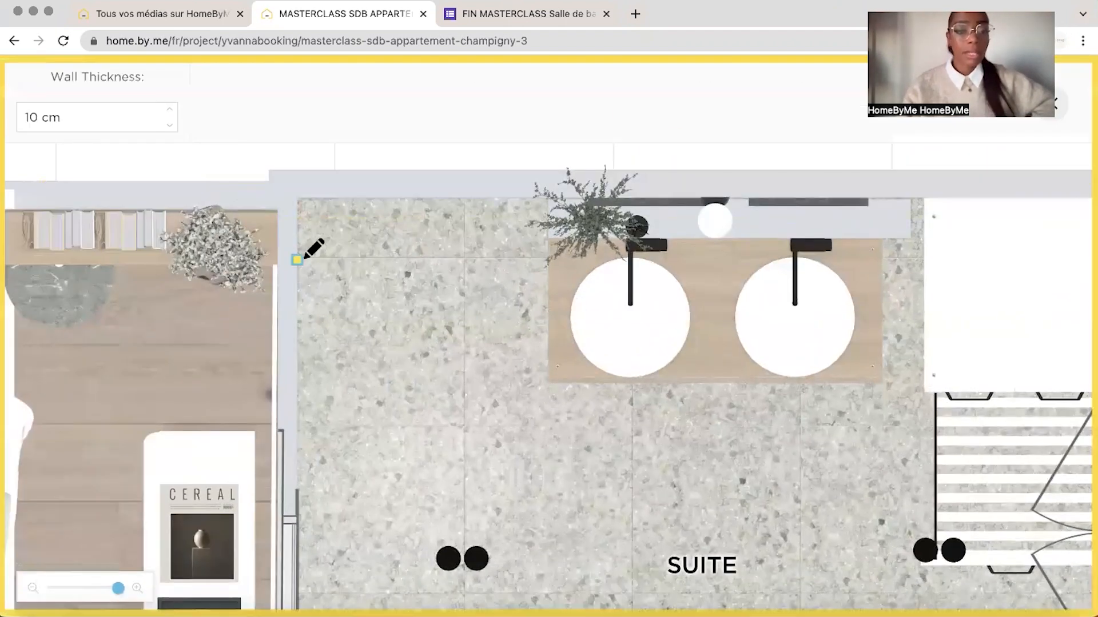
pyautogui.click(299, 259)
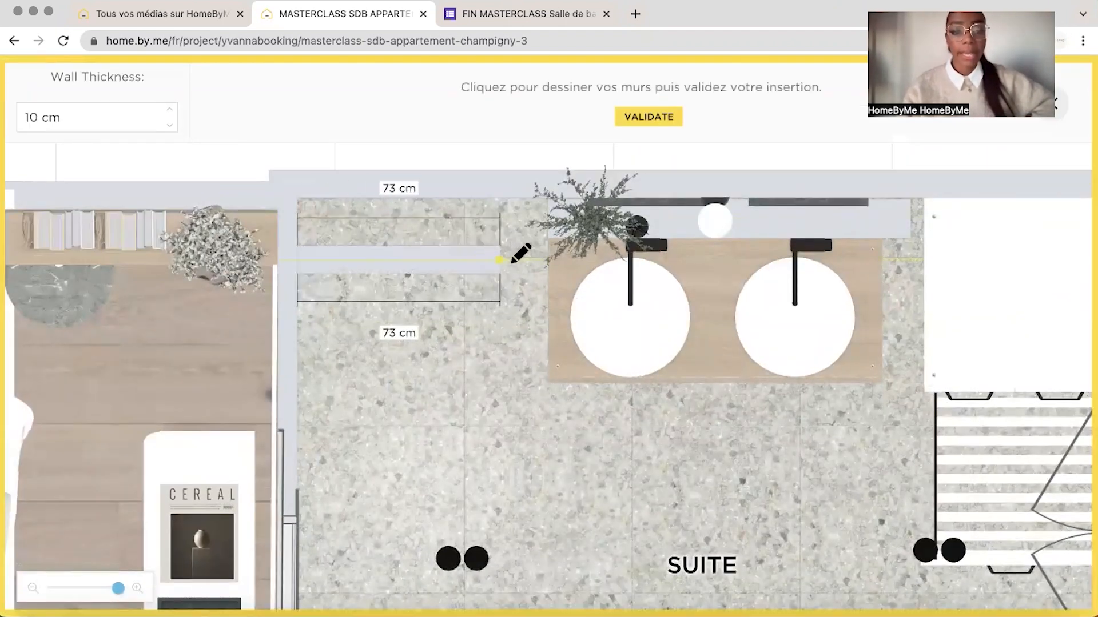
pyautogui.click(546, 259)
pyautogui.click(631, 120)
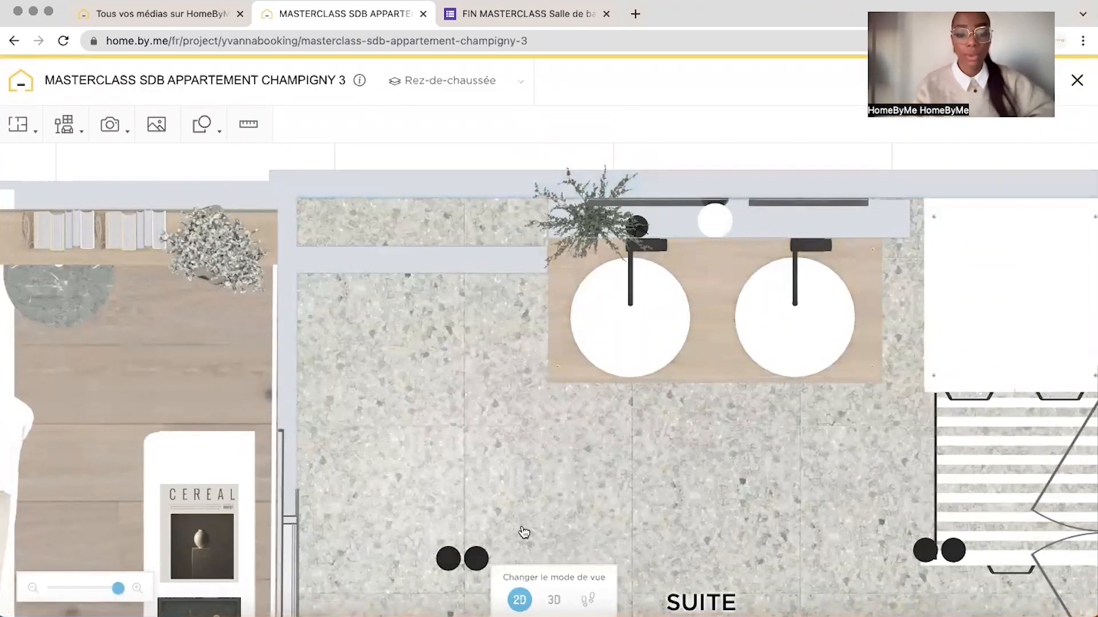
pyautogui.click(554, 600)
pyautogui.moveTo(743, 241); pyautogui.dragTo(569, 330)
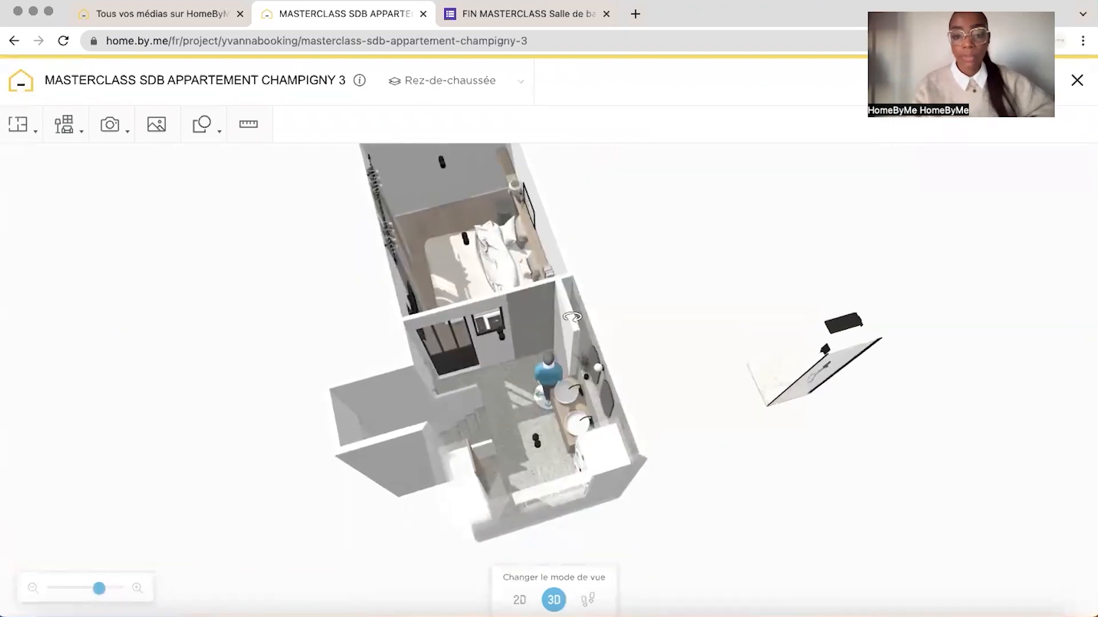
pyautogui.moveTo(614, 275); pyautogui.dragTo(640, 299)
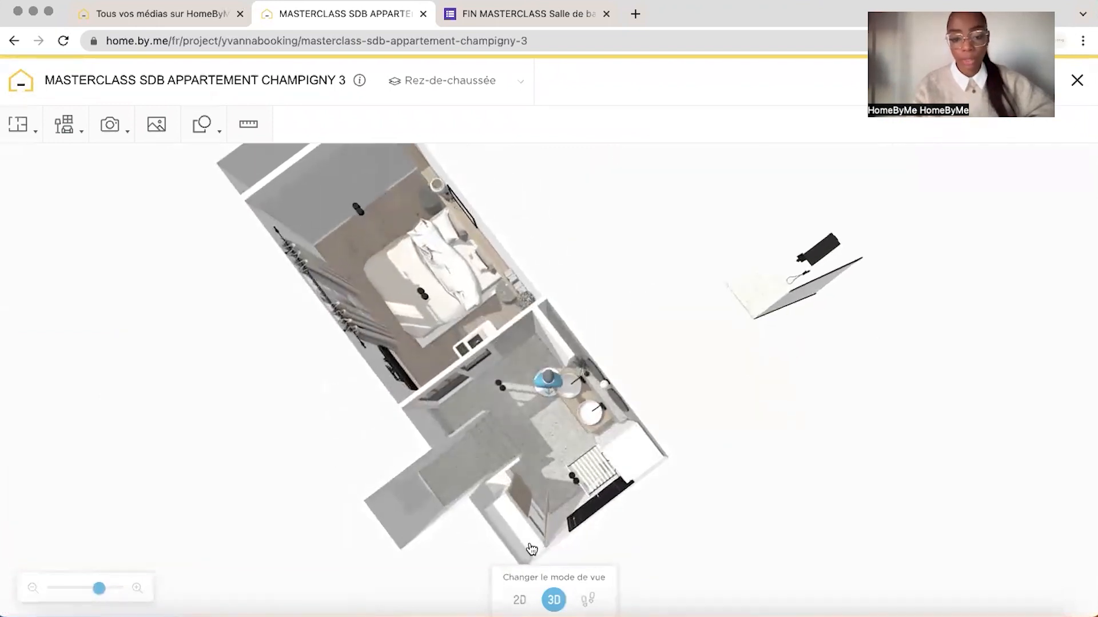
# In the 2D plan, move the new shower wall up beside the back wall, leaving only a thin gap between them
pyautogui.click(519, 599)
pyautogui.moveTo(99, 588); pyautogui.dragTo(118, 590)
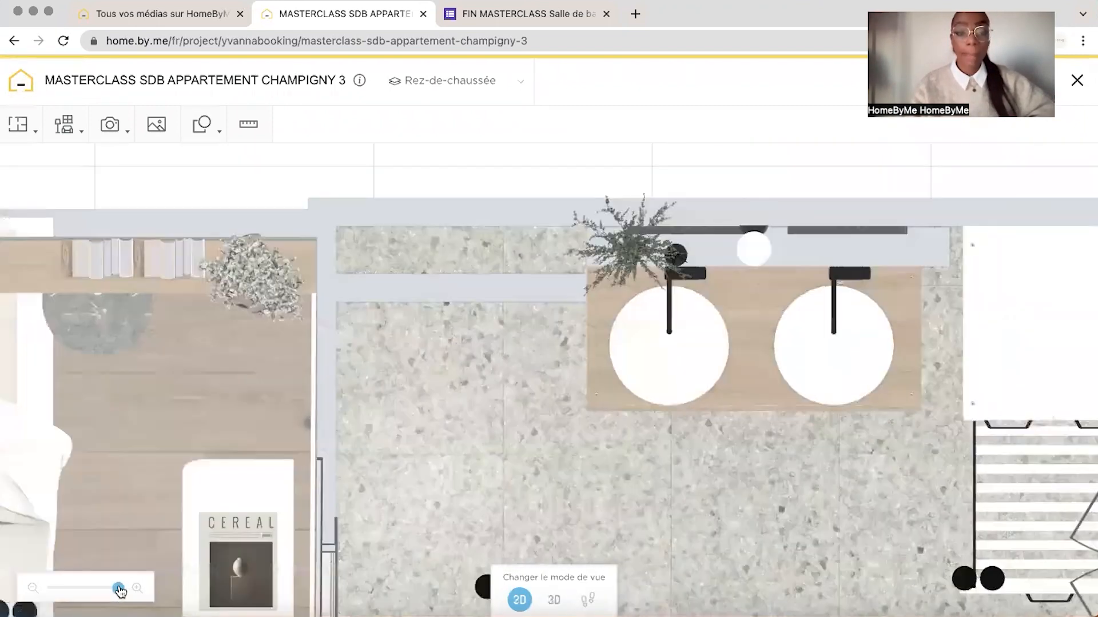
pyautogui.moveTo(387, 372); pyautogui.dragTo(368, 495)
pyautogui.click(446, 419)
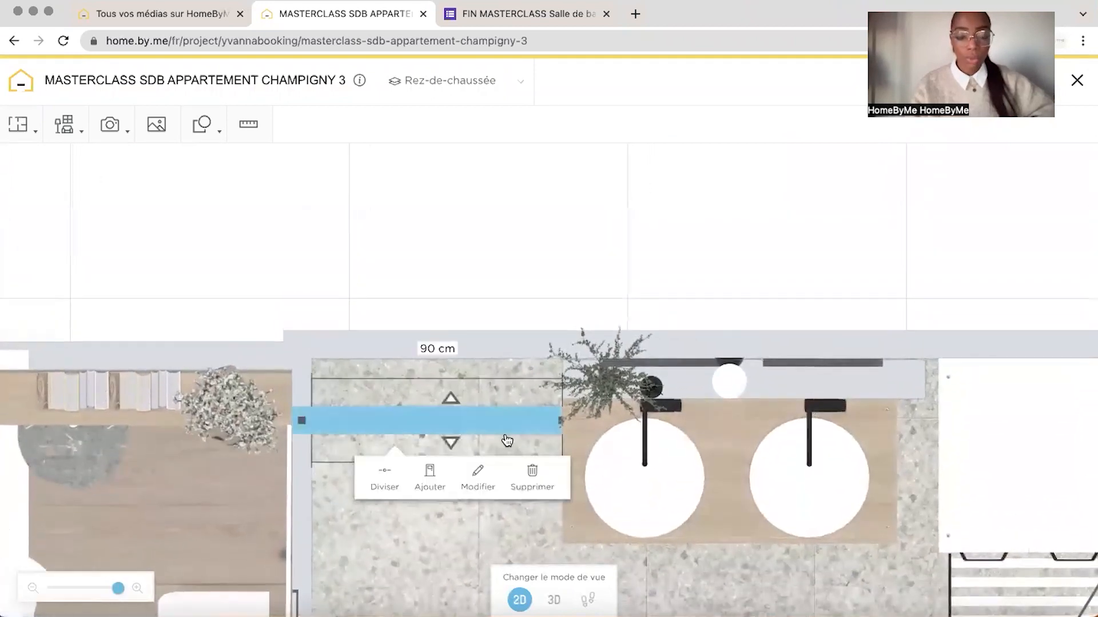
pyautogui.moveTo(117, 588); pyautogui.dragTo(122, 589)
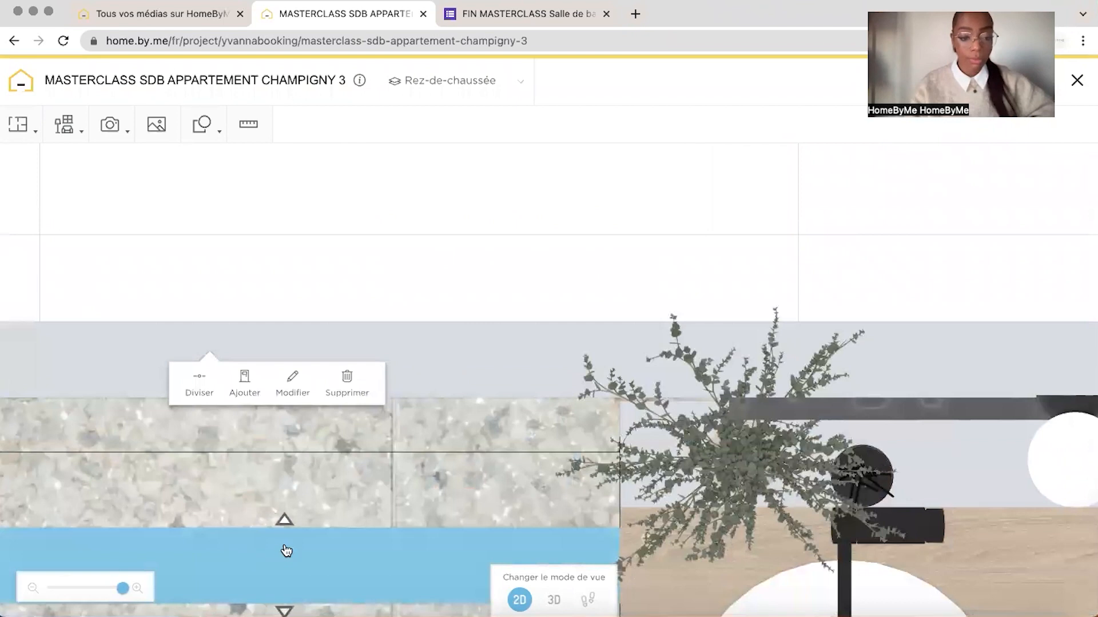
pyautogui.moveTo(287, 551); pyautogui.dragTo(315, 429)
pyautogui.moveTo(300, 268); pyautogui.dragTo(474, 205)
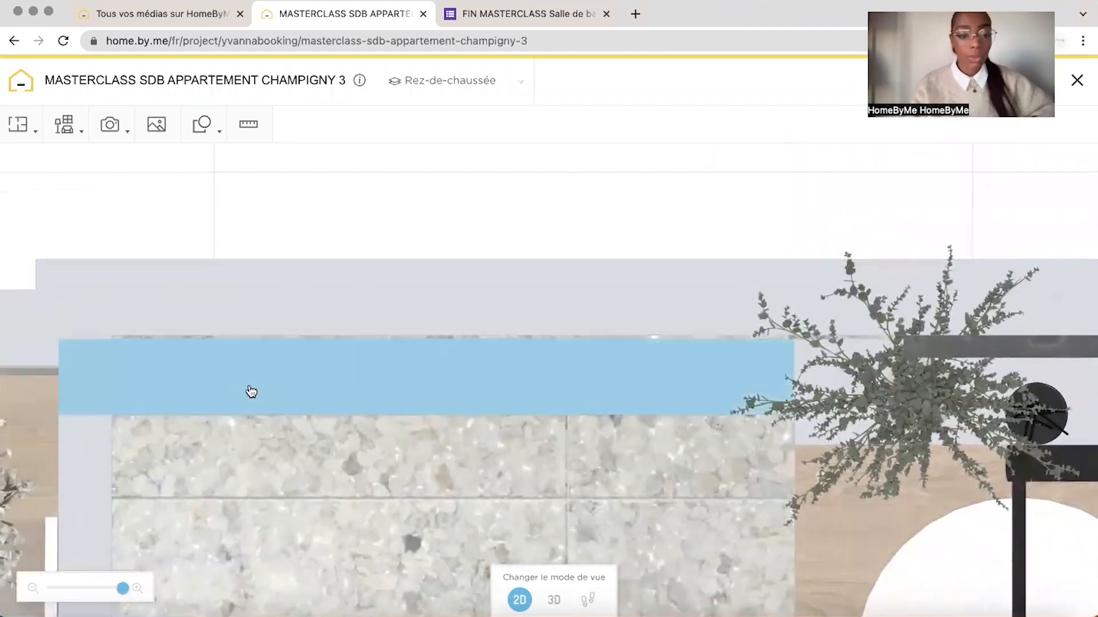
# Examine the shower's back wall and the parallel new wall in plan and in 3D
pyautogui.click(278, 303)
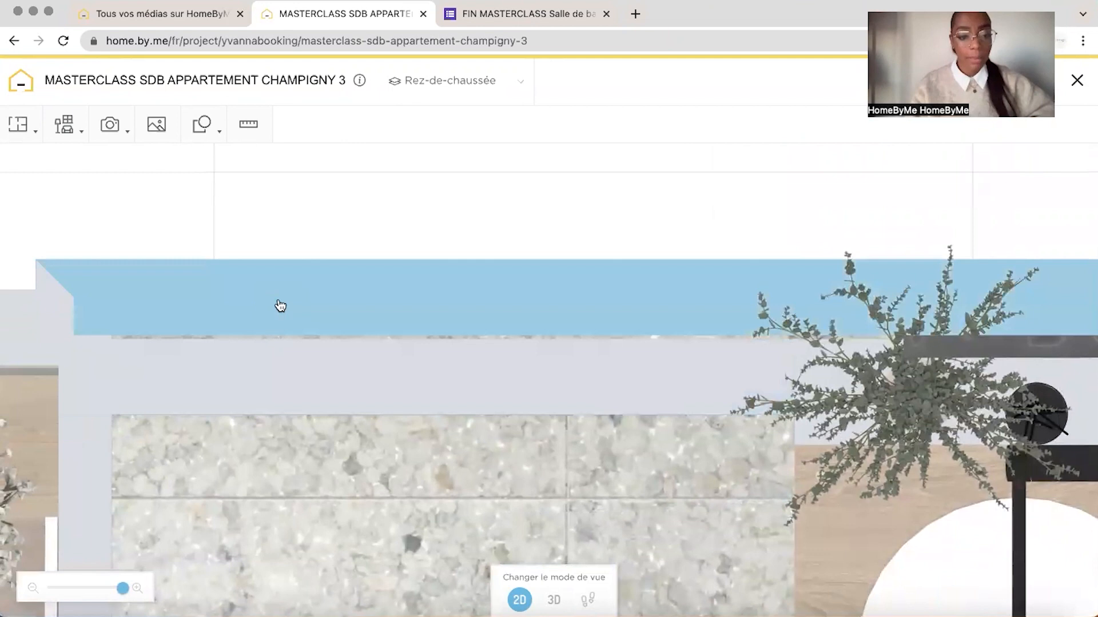
pyautogui.click(285, 385)
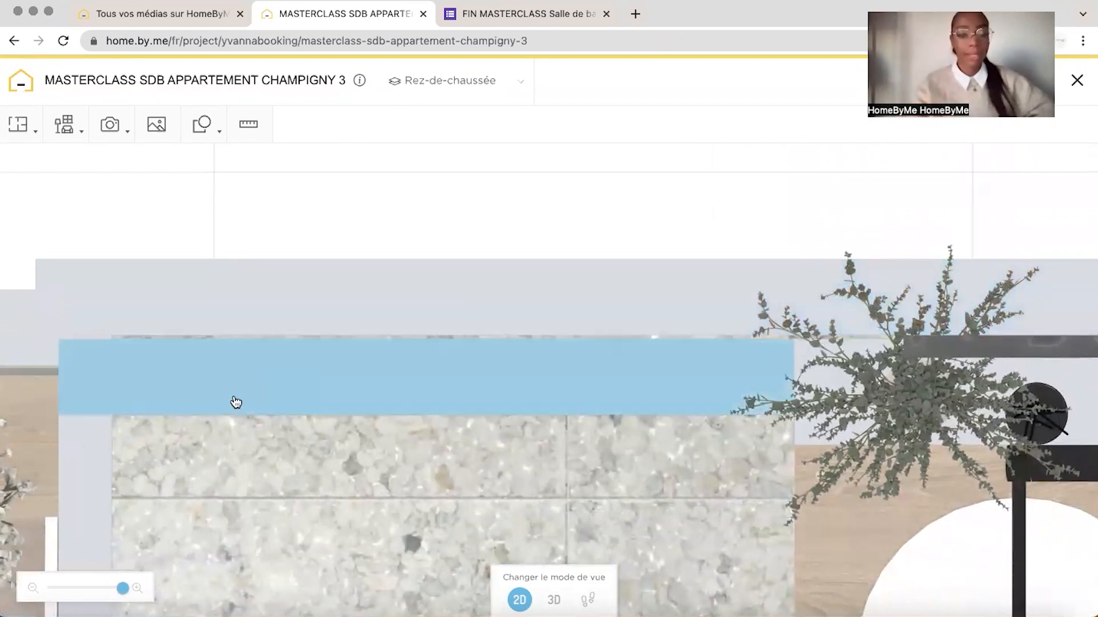
pyautogui.click(234, 342)
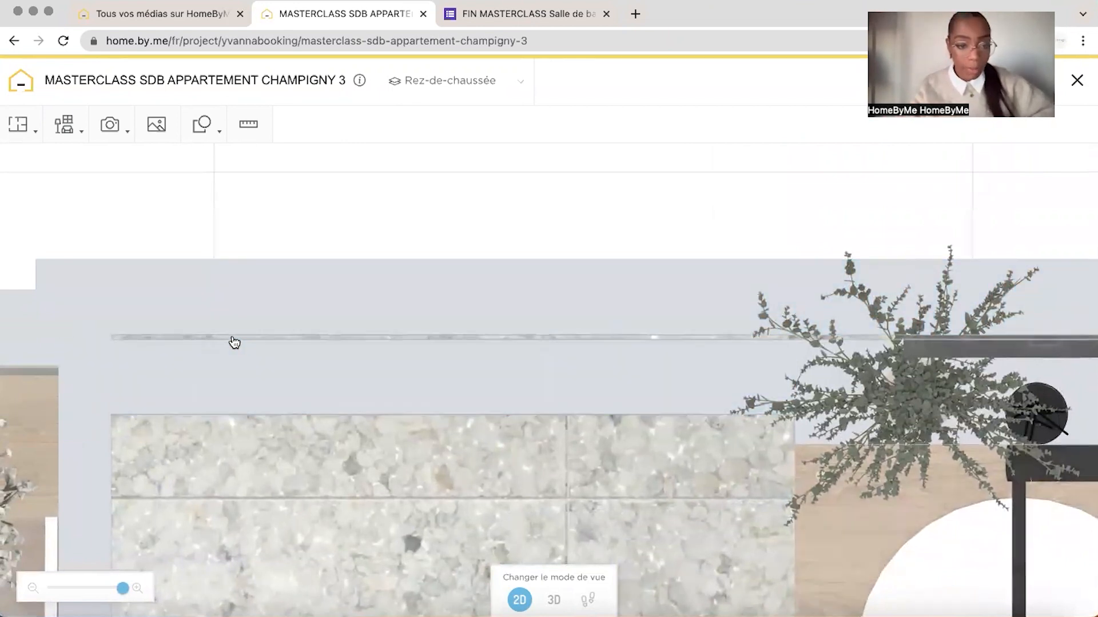
pyautogui.click(559, 605)
pyautogui.moveTo(713, 311); pyautogui.dragTo(656, 277)
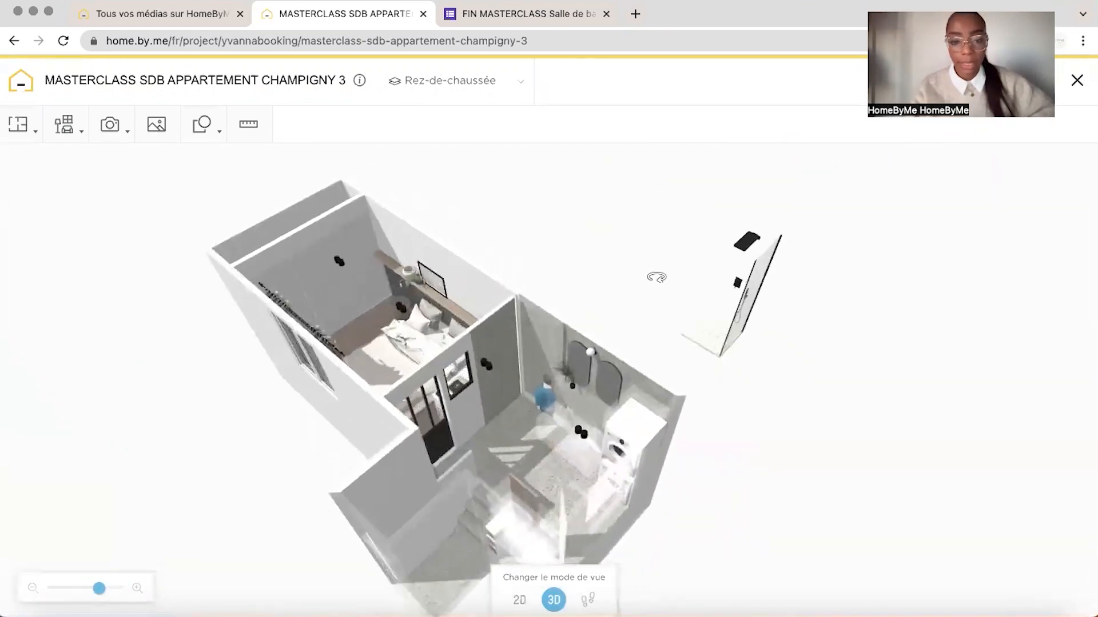
# Search the catalogue for "ouverture" and place the "Ouverture rectangulaire" in the empty area above the bathroom plan
pyautogui.click(519, 600)
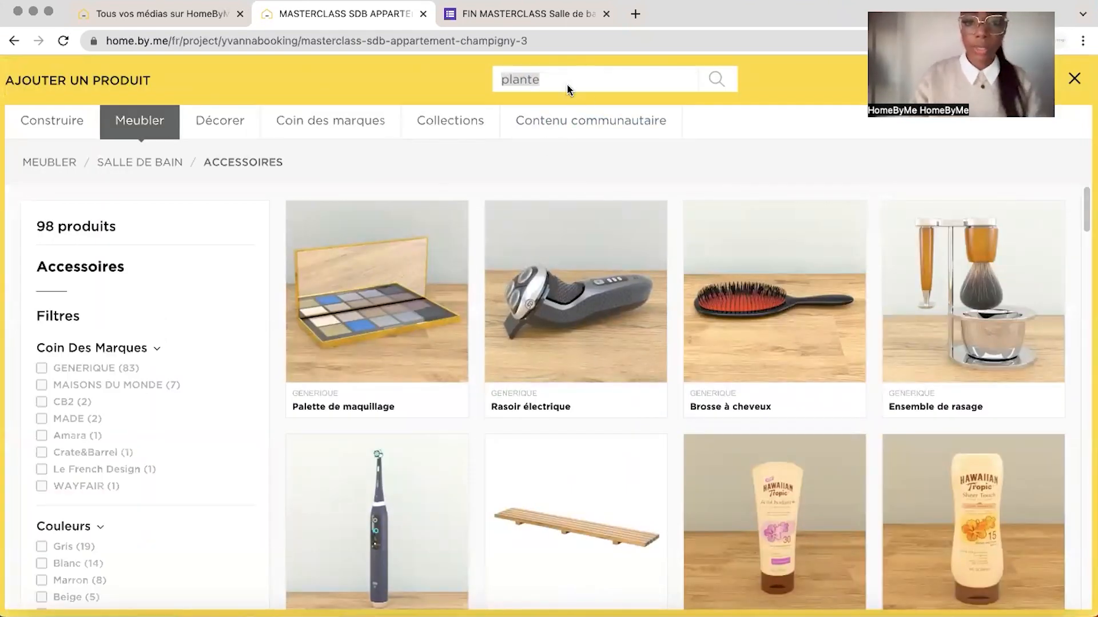
pyautogui.write('ouverture')
pyautogui.press('Return')
pyautogui.moveTo(745, 479)
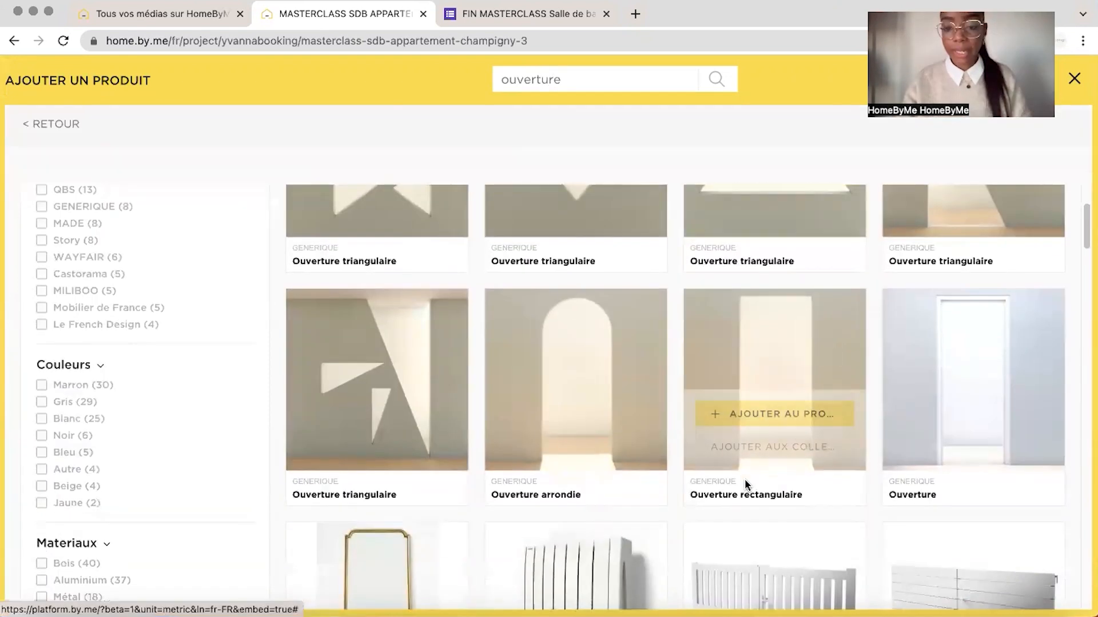
pyautogui.click(781, 414)
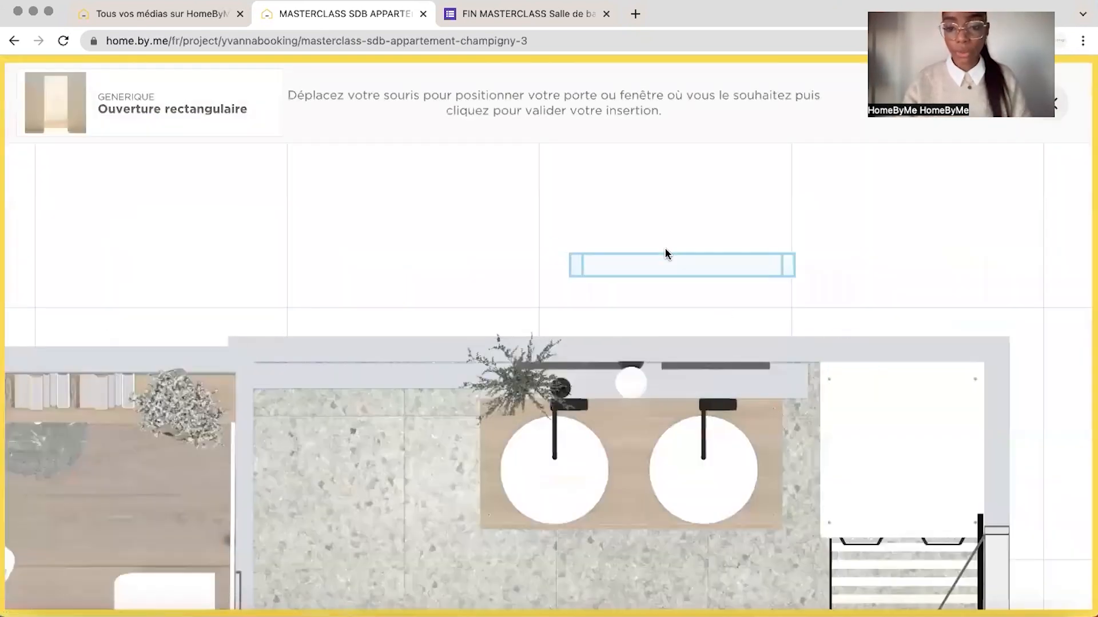
pyautogui.click(626, 246)
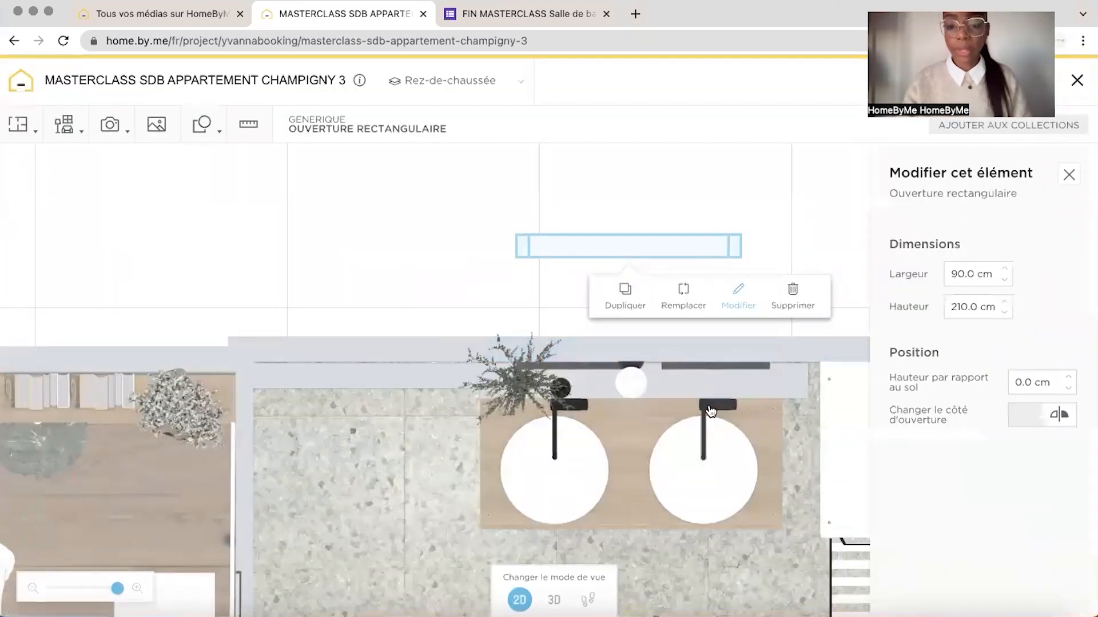
# Set the rectangular opening's width to 80 cm, height to 30 cm and height above the floor to 230 cm
pyautogui.click(553, 600)
pyautogui.moveTo(495, 223); pyautogui.dragTo(535, 612)
pyautogui.click(518, 599)
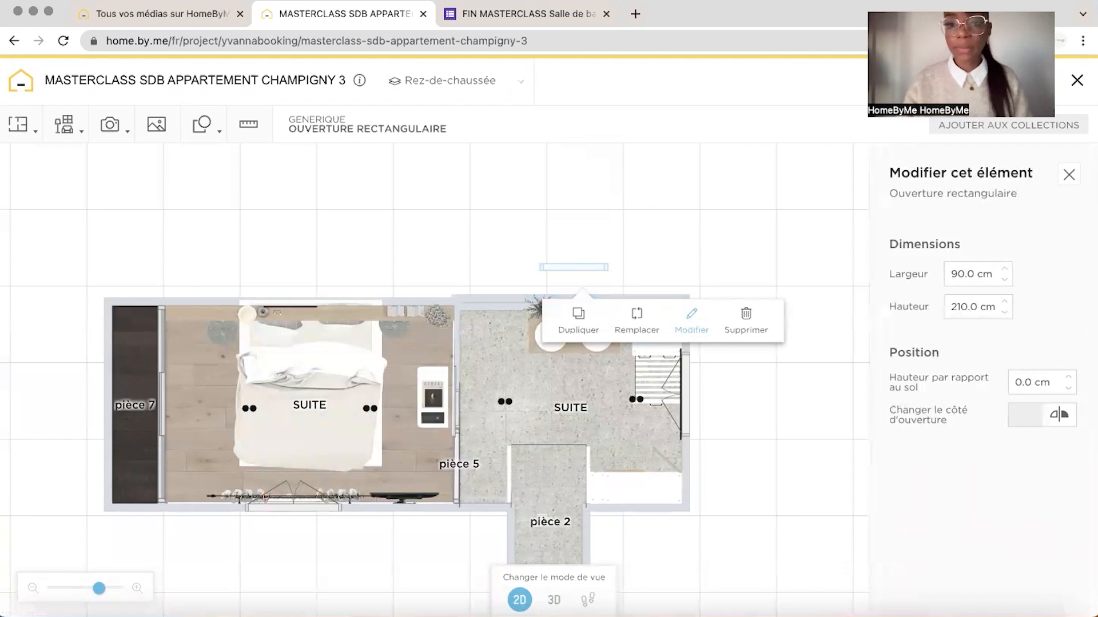
pyautogui.click(960, 283)
pyautogui.write('8030')
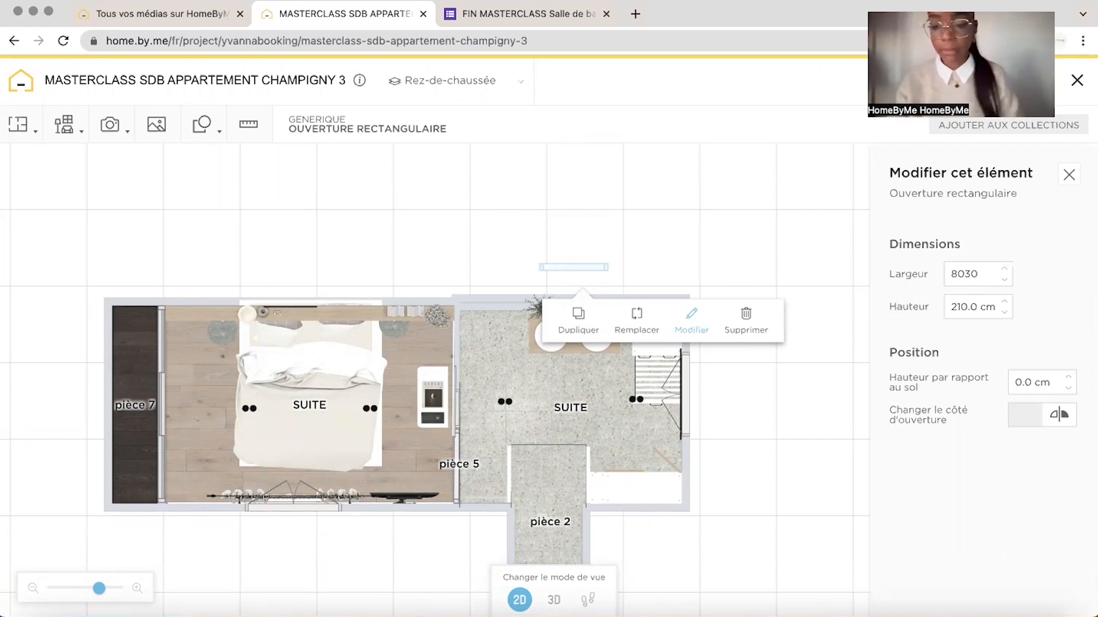
pyautogui.press('Tab')
pyautogui.write('3')
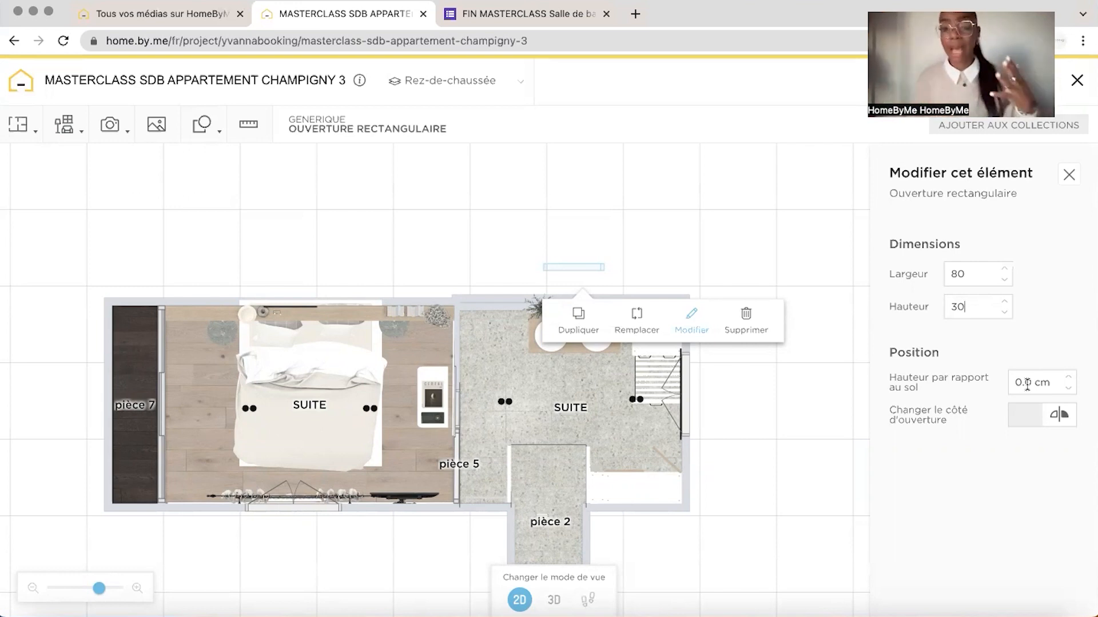
pyautogui.click(1027, 384)
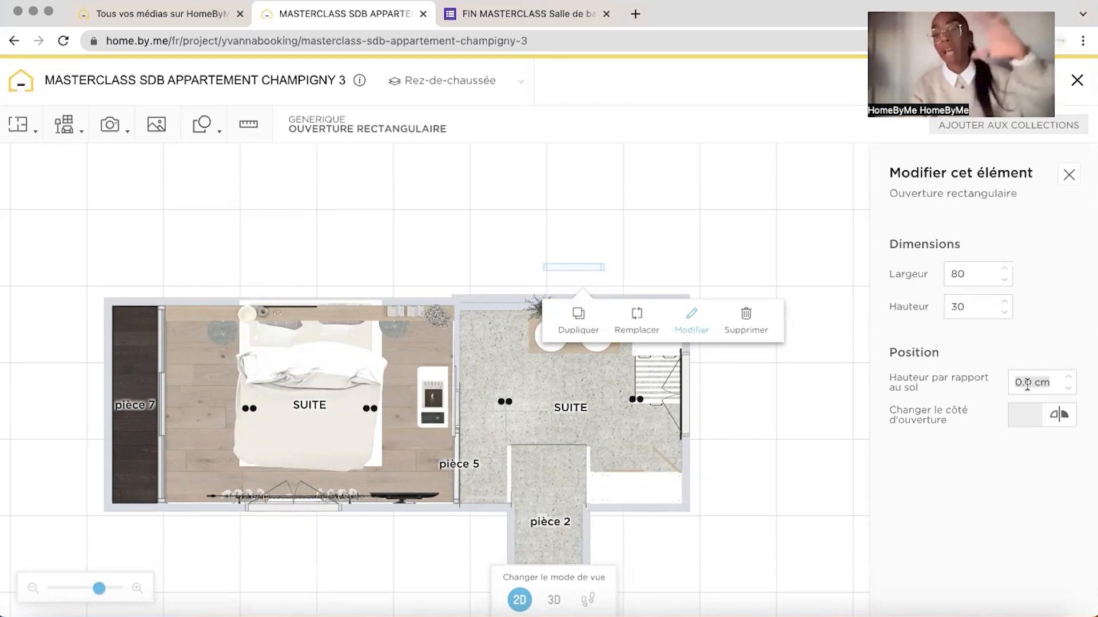
pyautogui.click(1027, 383)
pyautogui.write('13')
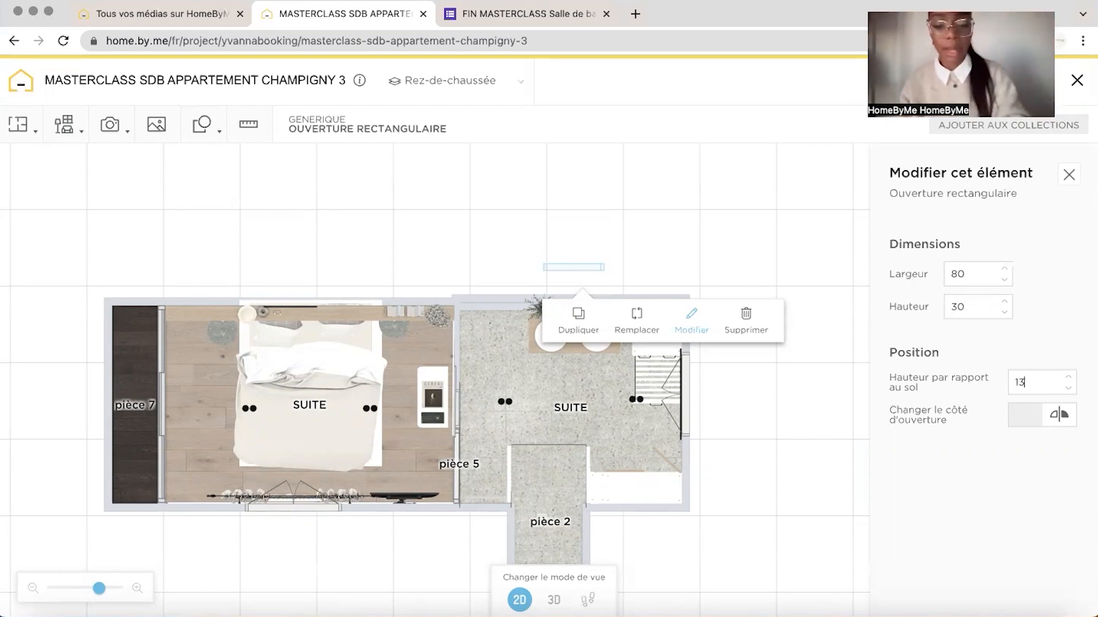
pyautogui.write('230')
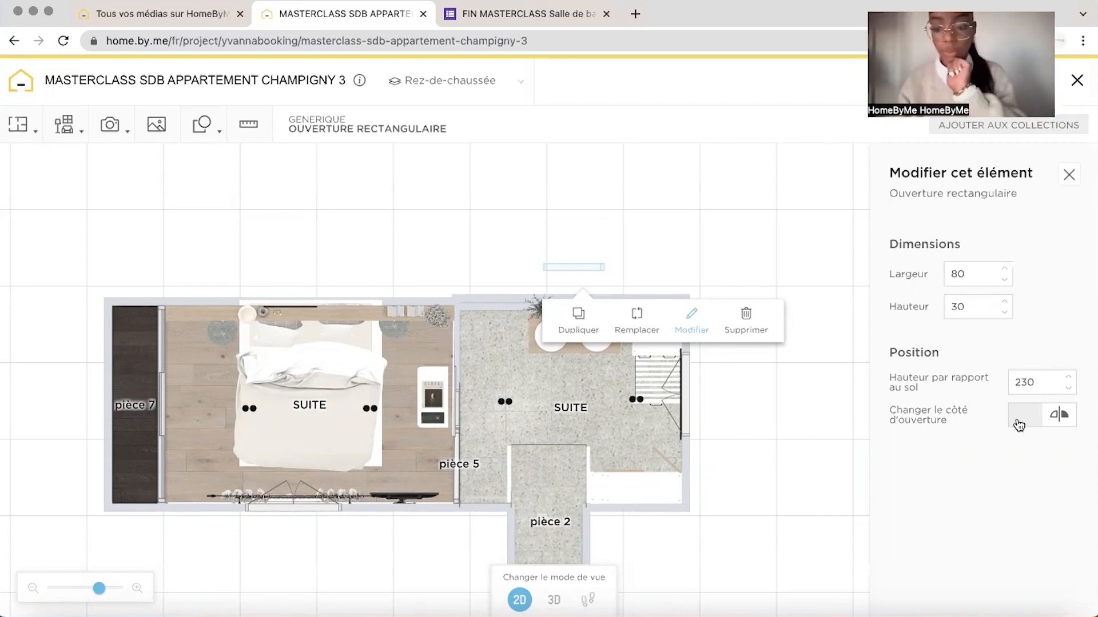
# Move the rectangular opening into the new shower wall, with its end against the partition shared with the bedroom
pyautogui.click(587, 279)
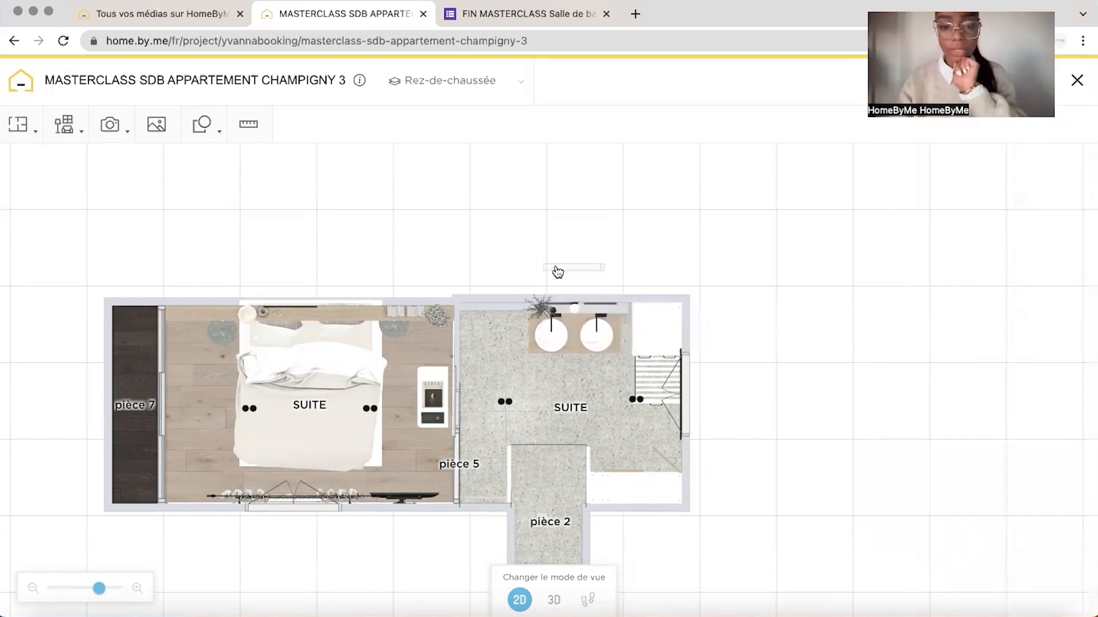
pyautogui.moveTo(559, 269); pyautogui.dragTo(504, 262)
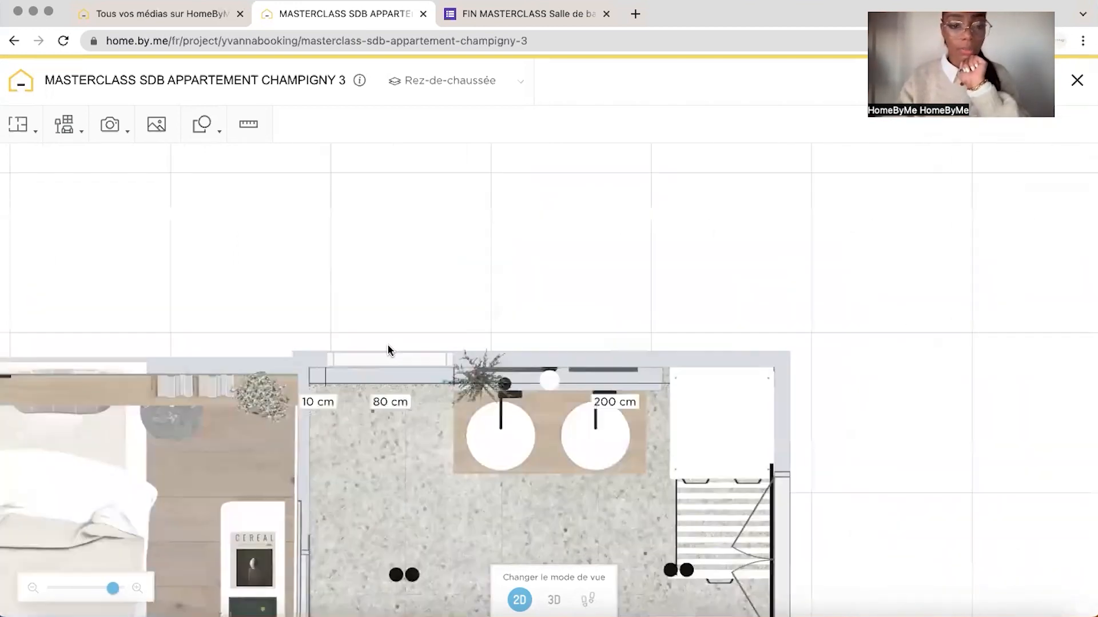
pyautogui.moveTo(387, 345); pyautogui.dragTo(372, 377)
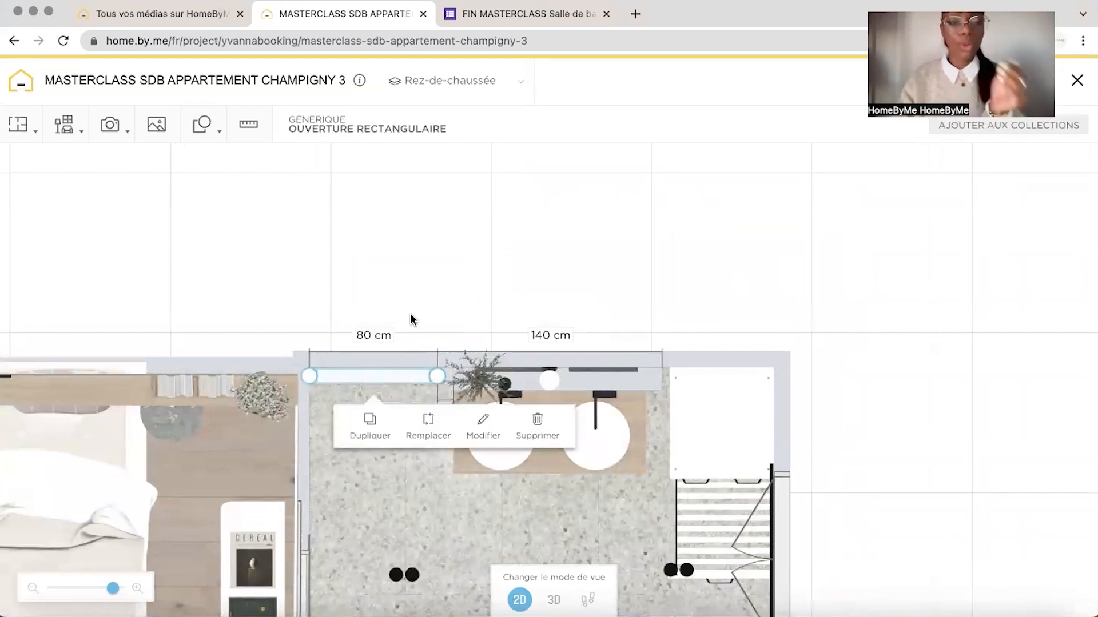
# Examine the shower wall's new rectangular opening and the surrounding bathroom in 3D from several angles
pyautogui.click(554, 599)
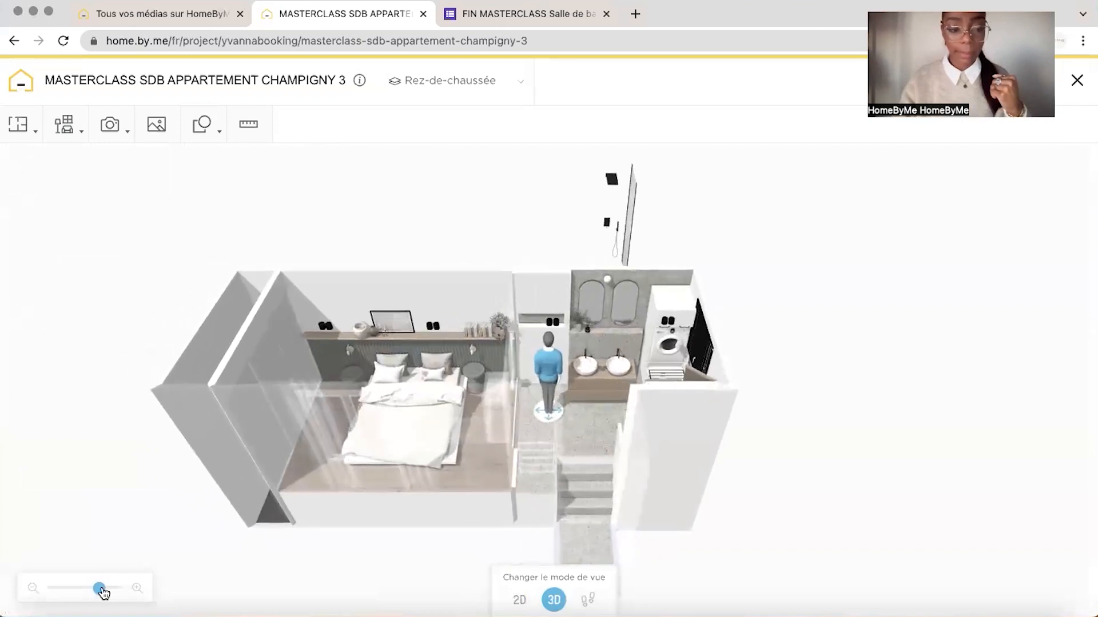
pyautogui.moveTo(101, 591); pyautogui.dragTo(118, 595)
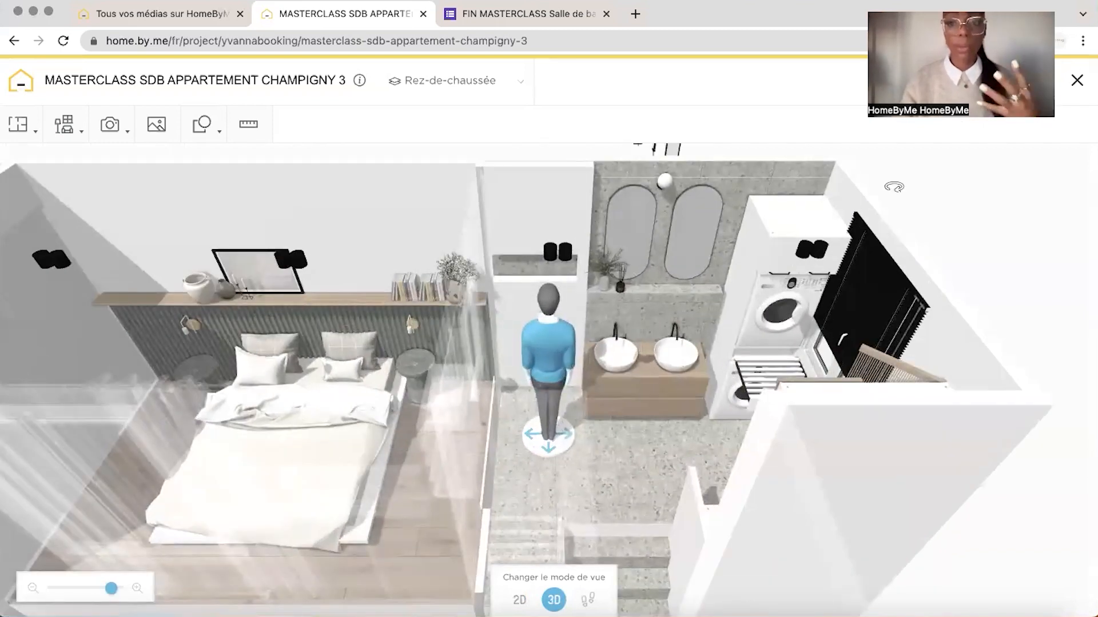
pyautogui.moveTo(895, 184); pyautogui.dragTo(917, 197)
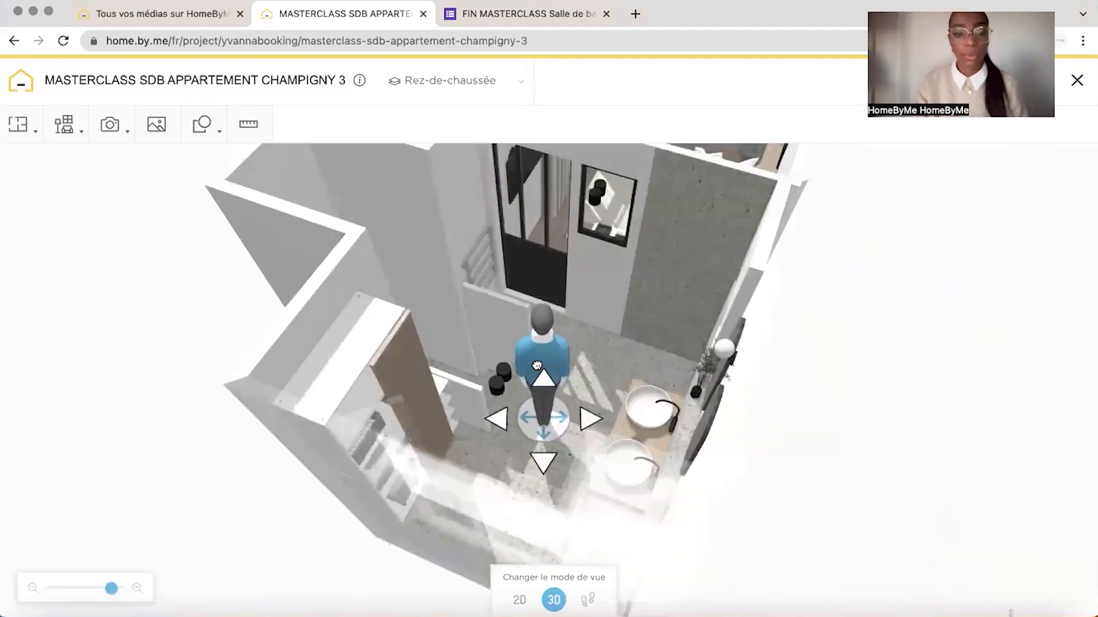
pyautogui.moveTo(86, 350); pyautogui.dragTo(125, 369)
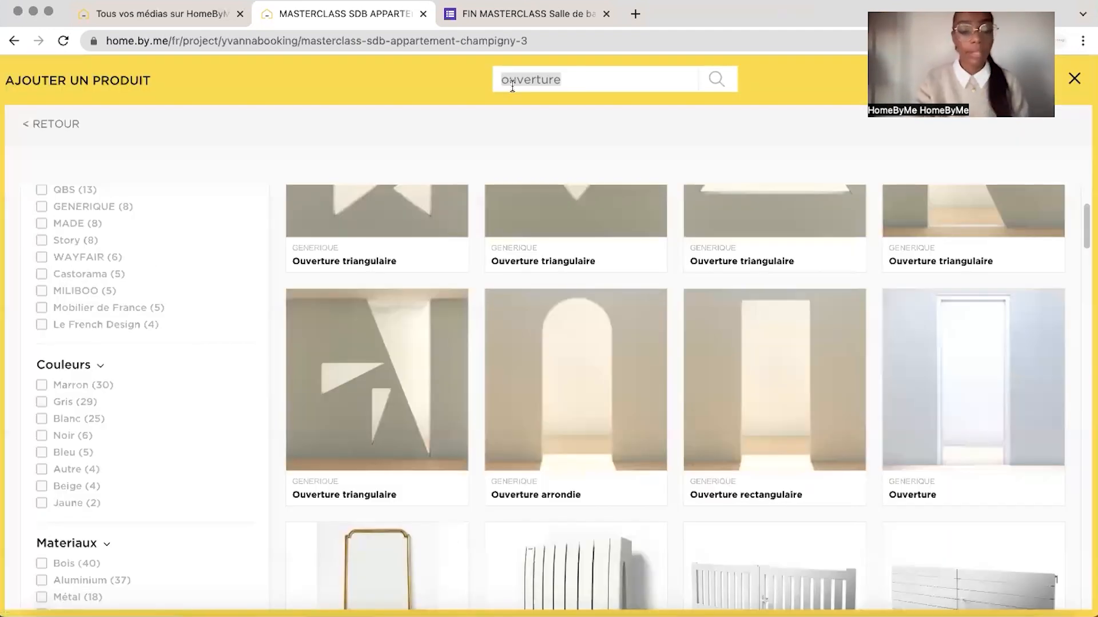
# Search the product catalogue for "estrade"
pyautogui.write('estrade')
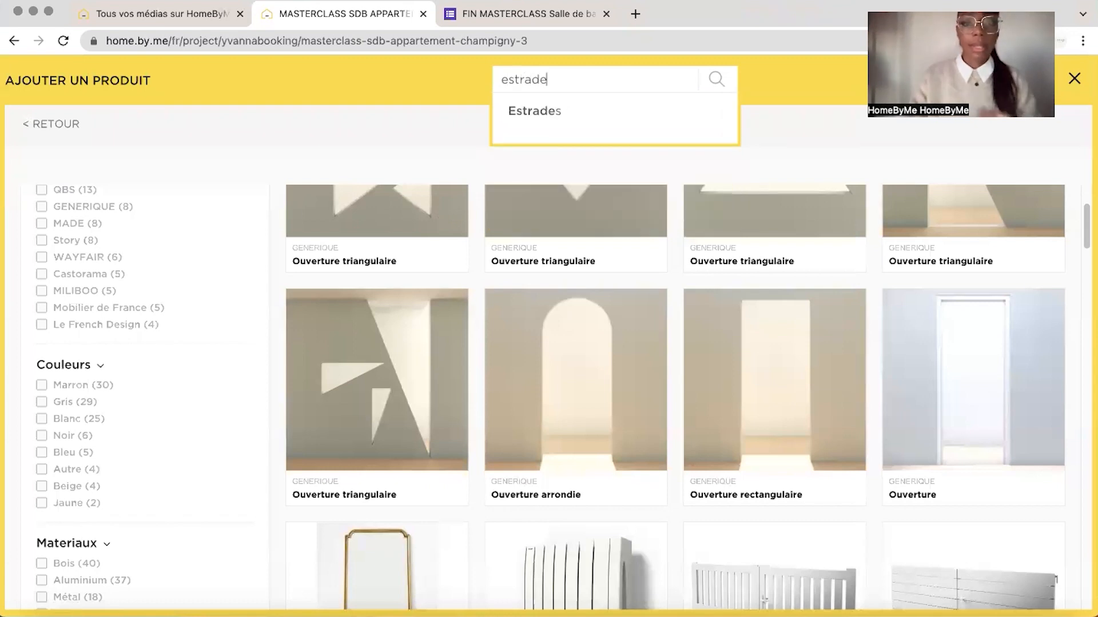
pyautogui.press('Return')
pyautogui.moveTo(540, 325)
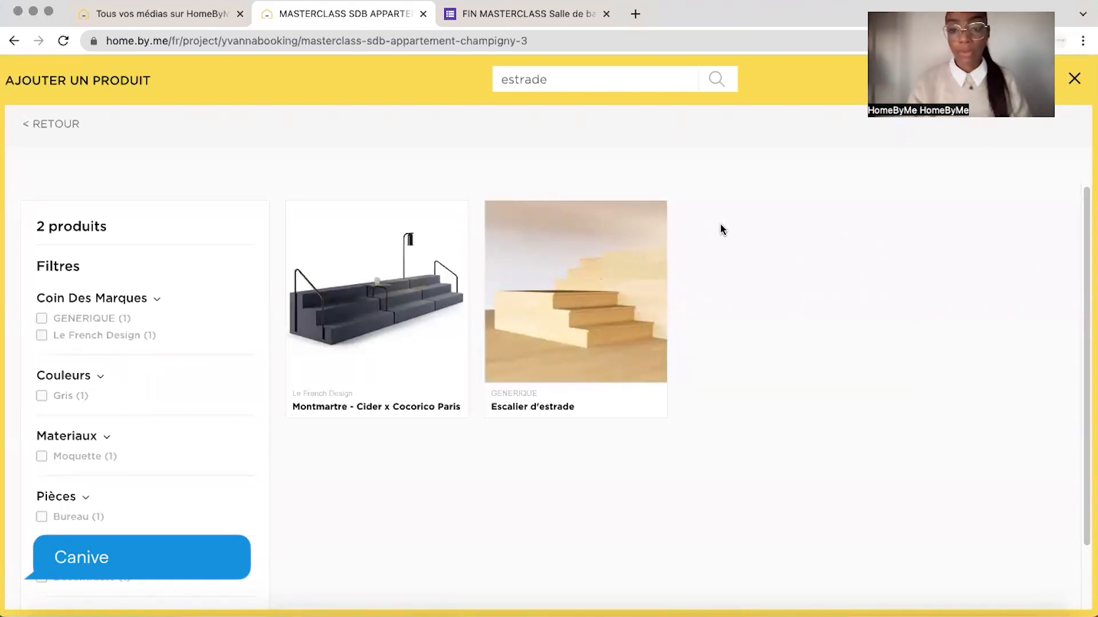
# Review the reference project's render of the shower niche and double-basin vanity, and return to the masterclass project
pyautogui.click(164, 15)
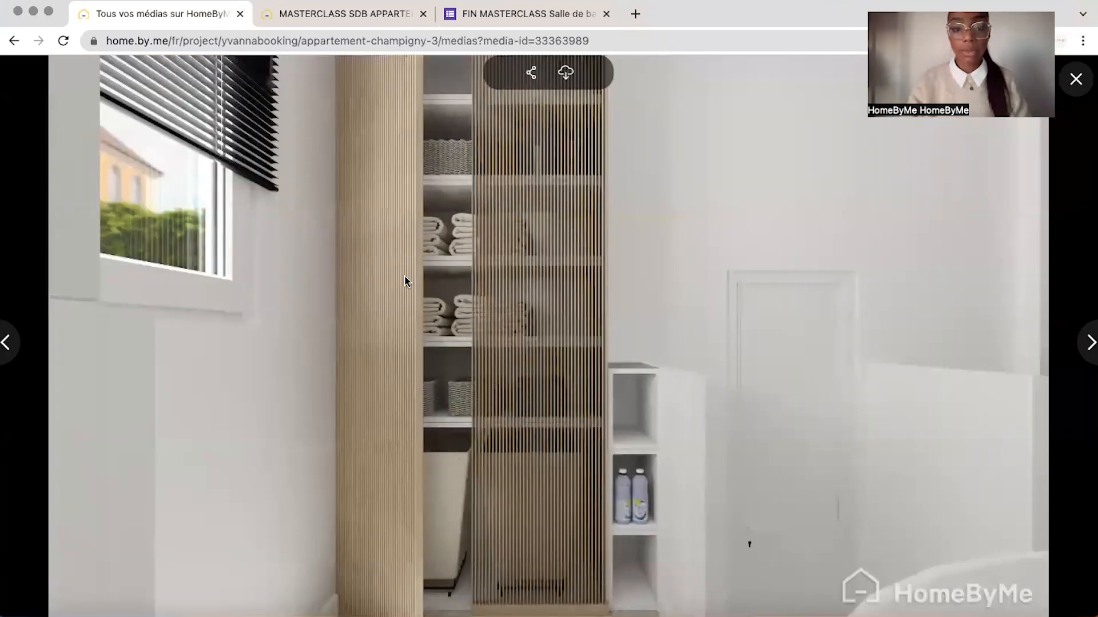
pyautogui.click(8, 349)
pyautogui.click(6, 346)
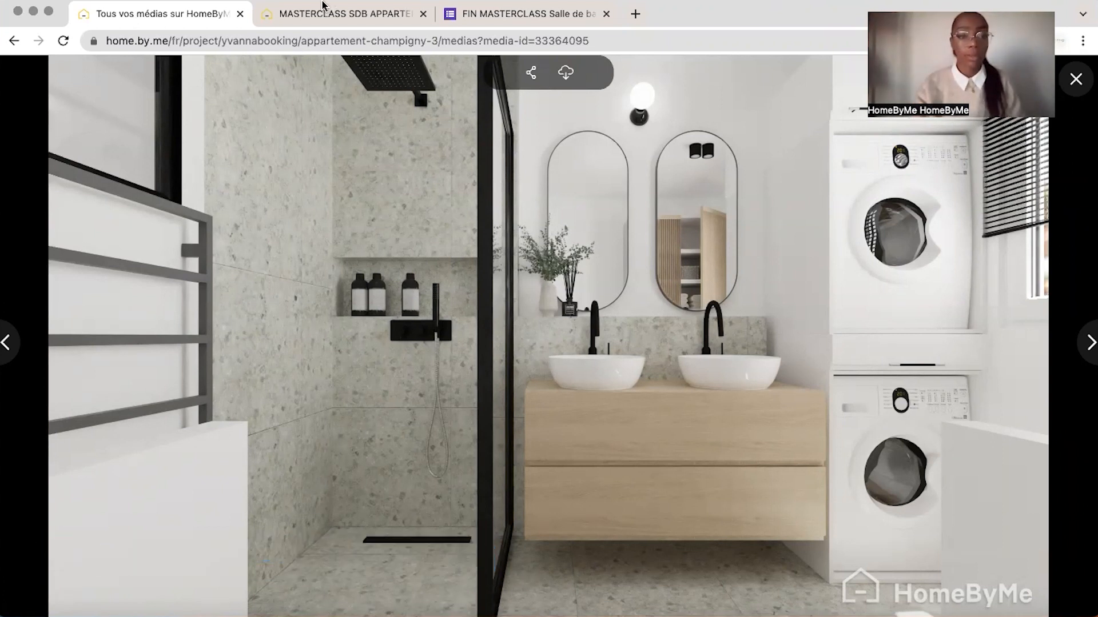
pyautogui.click(362, 14)
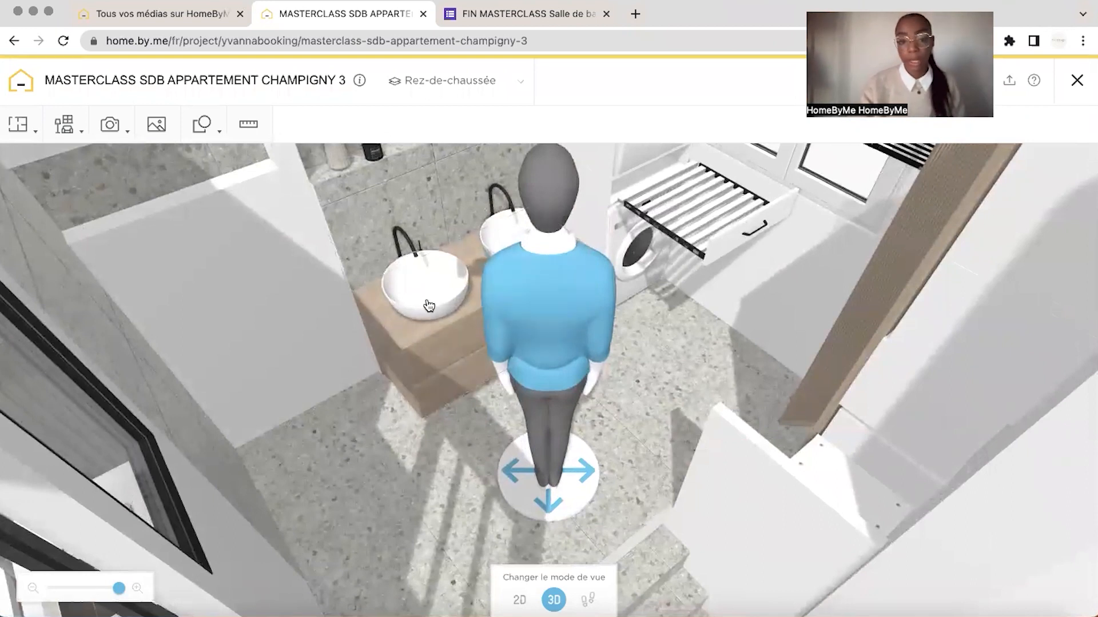
# Try to set the height above the floor of the wall cabinet under the basins to 5 cm
pyautogui.moveTo(190, 342)
pyautogui.mouseDown()
pyautogui.moveTo(216, 343)
pyautogui.moveTo(182, 344)
pyautogui.mouseUp()
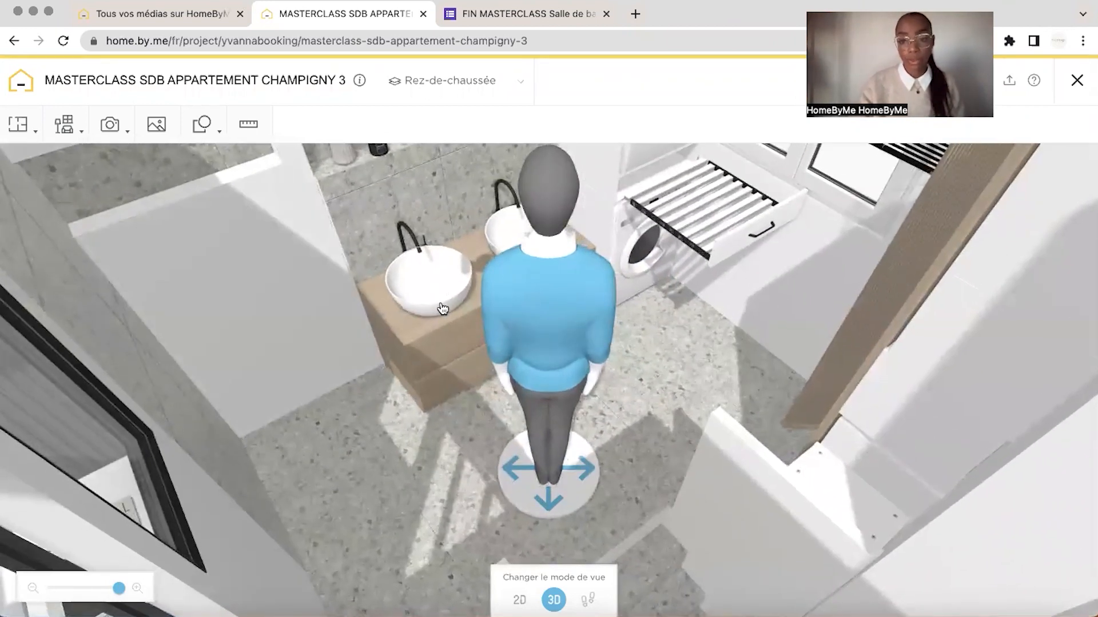
pyautogui.moveTo(229, 271); pyautogui.dragTo(686, 231)
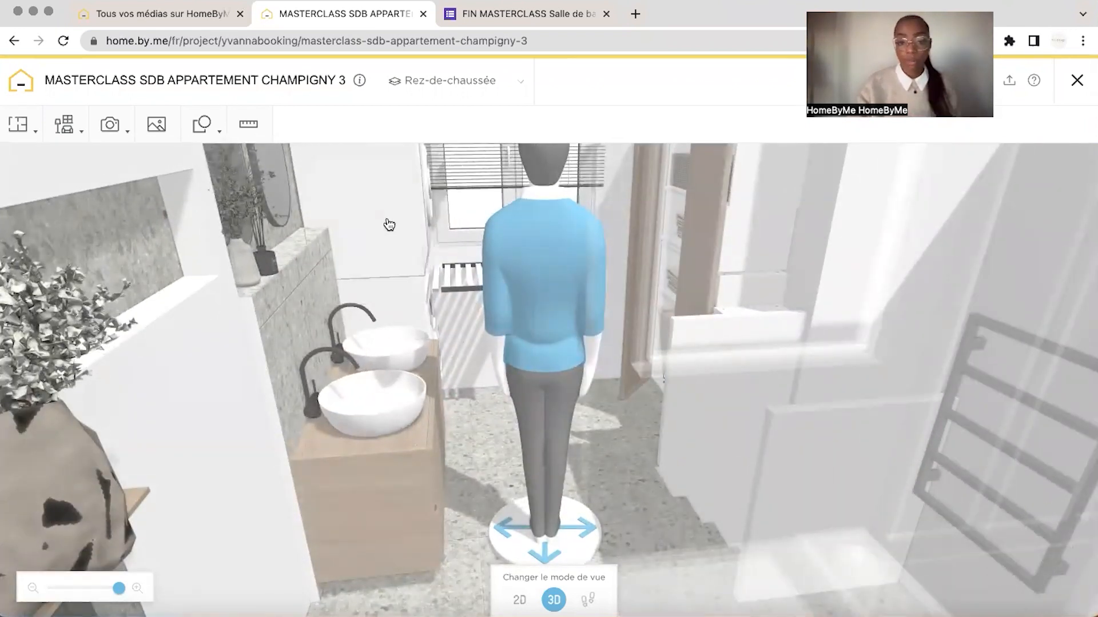
pyautogui.moveTo(389, 224); pyautogui.dragTo(297, 229)
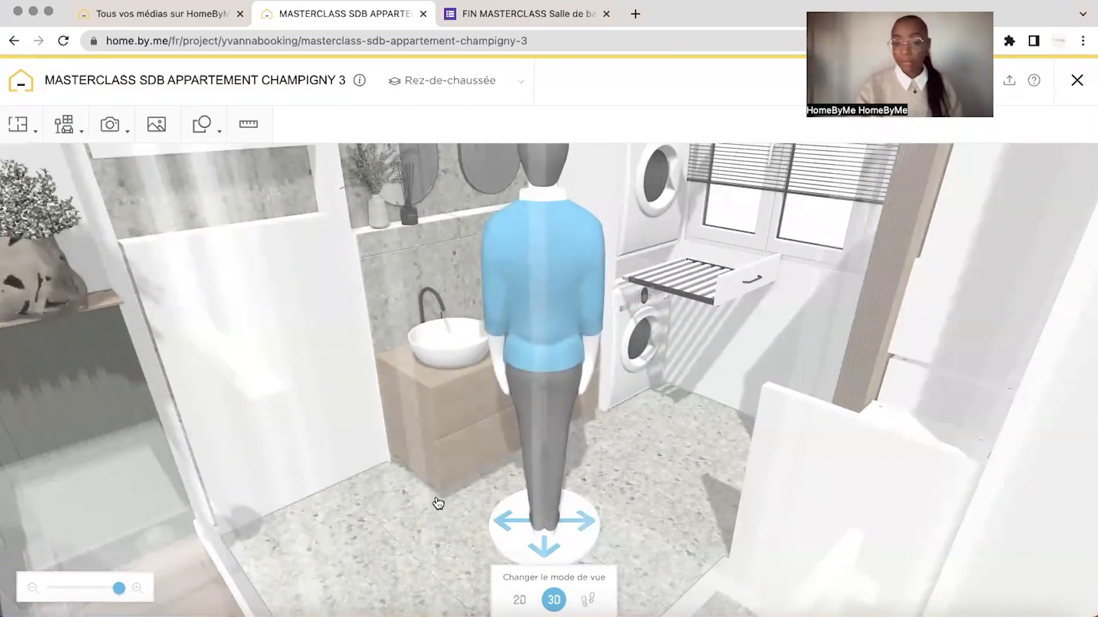
pyautogui.click(446, 436)
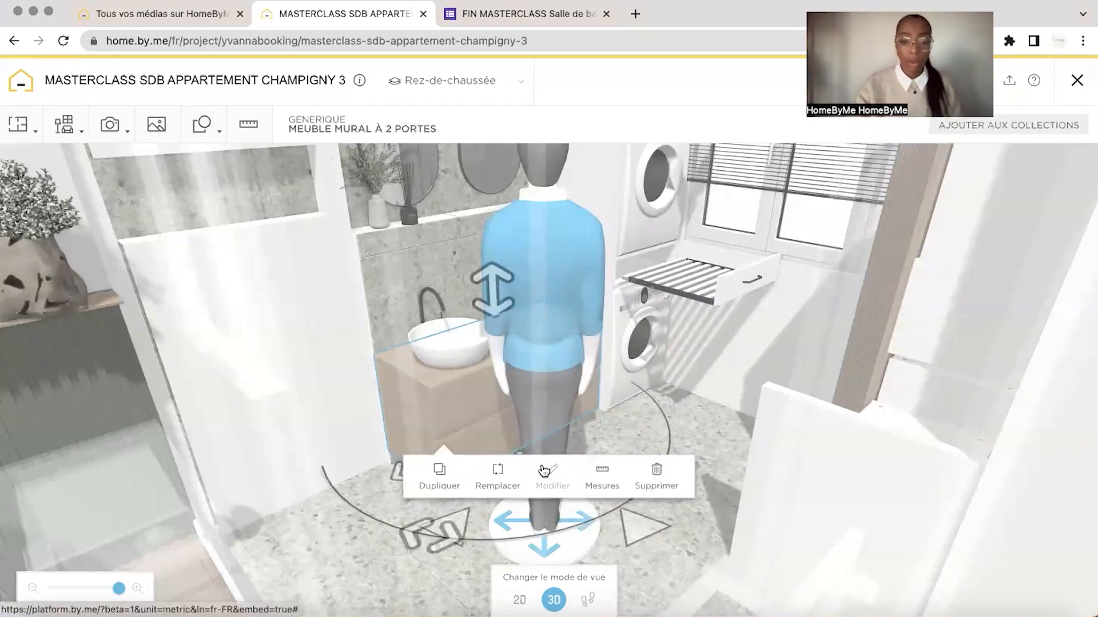
pyautogui.click(613, 480)
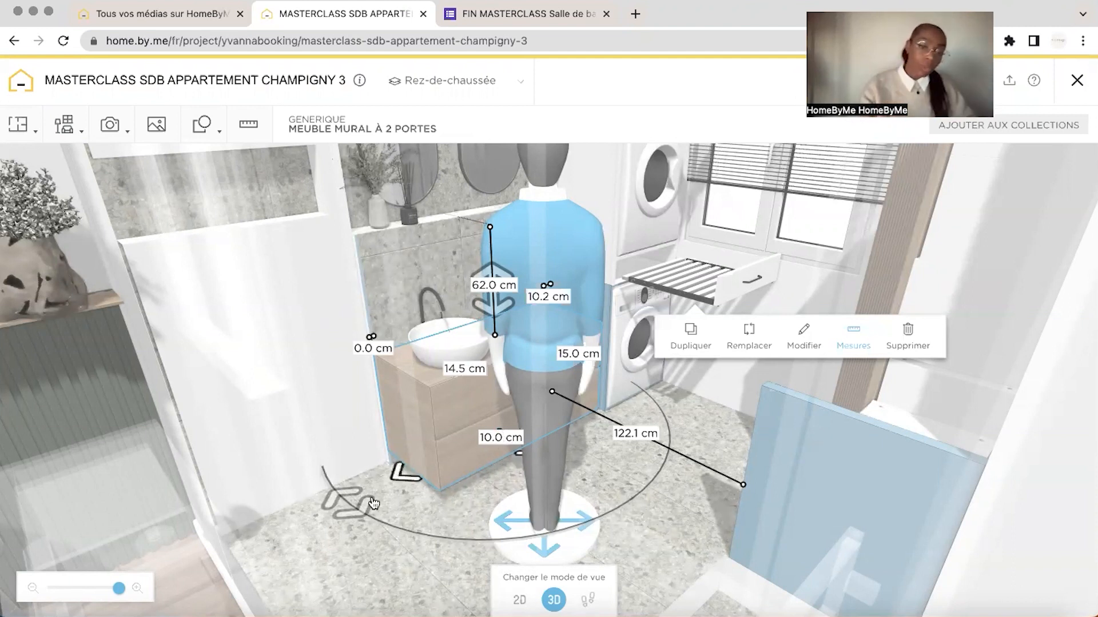
pyautogui.moveTo(374, 503); pyautogui.dragTo(343, 502)
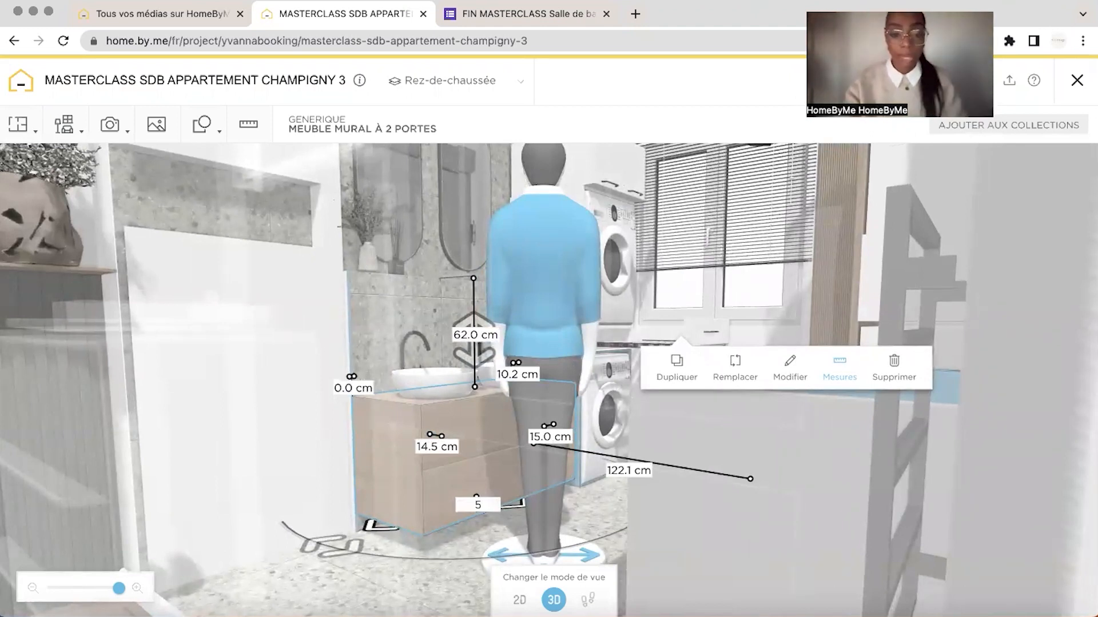
pyautogui.press('Return')
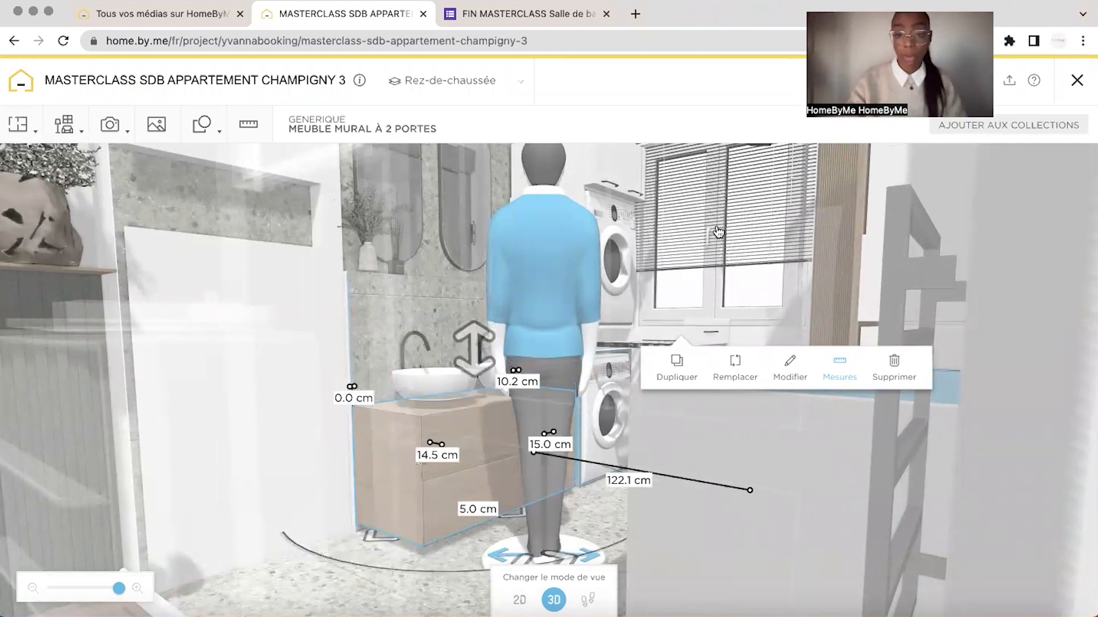
pyautogui.press('super+z')
# Examine the whole bathroom layout from above in 3D
pyautogui.click(595, 164)
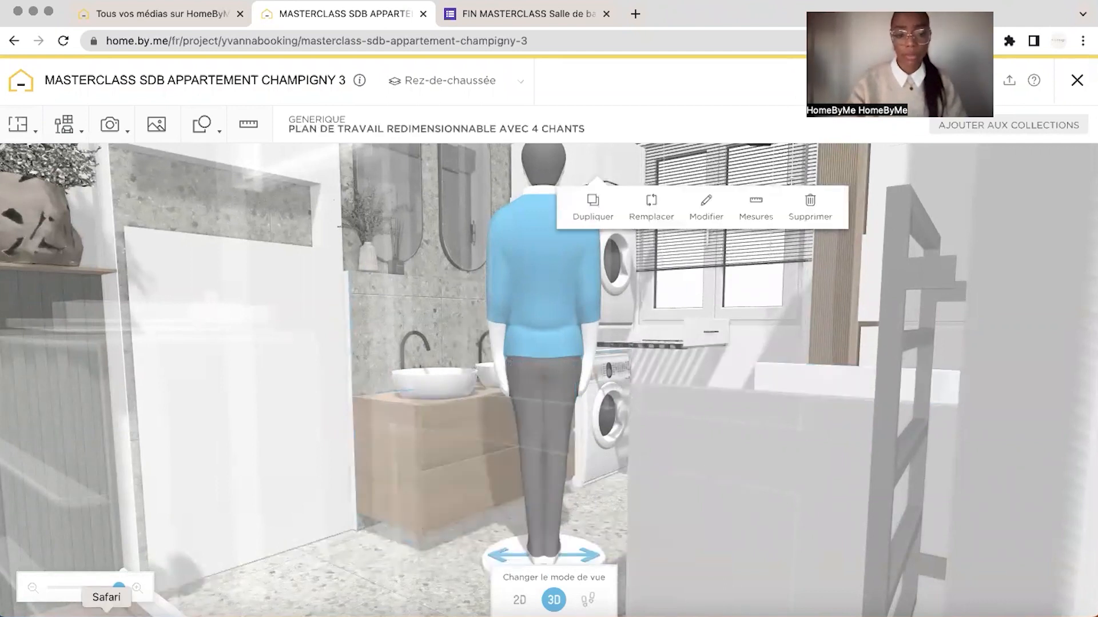
pyautogui.moveTo(118, 590); pyautogui.dragTo(113, 590)
pyautogui.moveTo(651, 159); pyautogui.dragTo(601, 361)
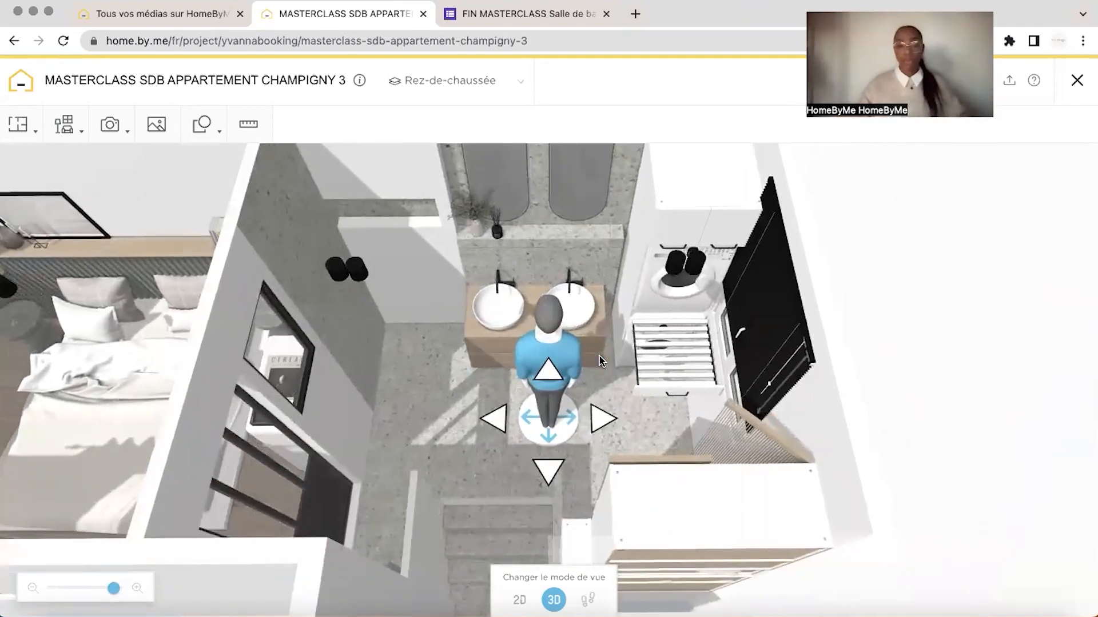
pyautogui.moveTo(878, 150); pyautogui.dragTo(857, 201)
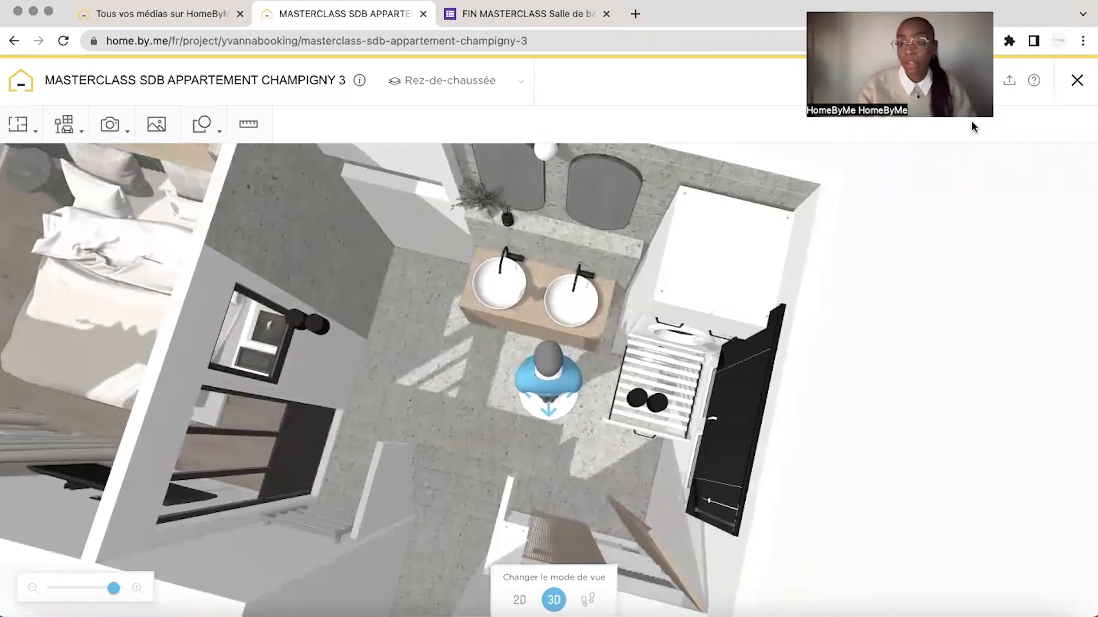